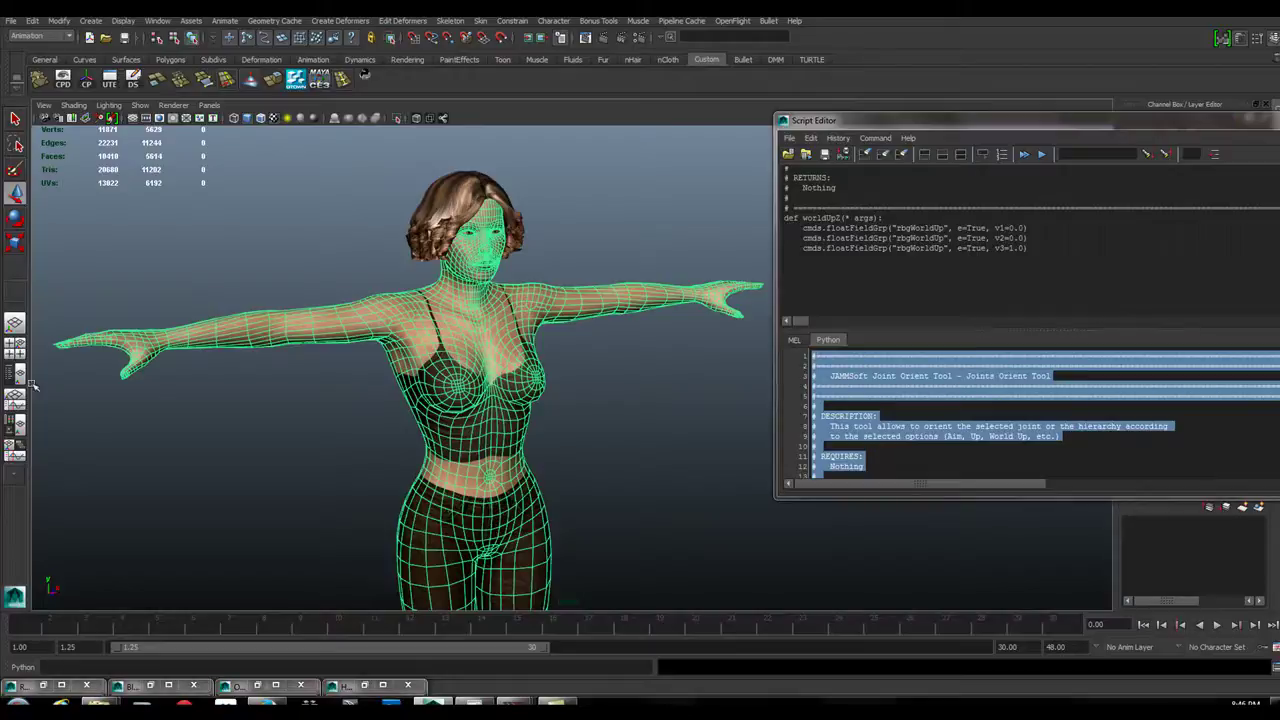
# Step: Check the Joint Orient Tool 1.1.0 download page in the browser, and view the Open Script dialog in Maya
pyautogui.click(265, 702)
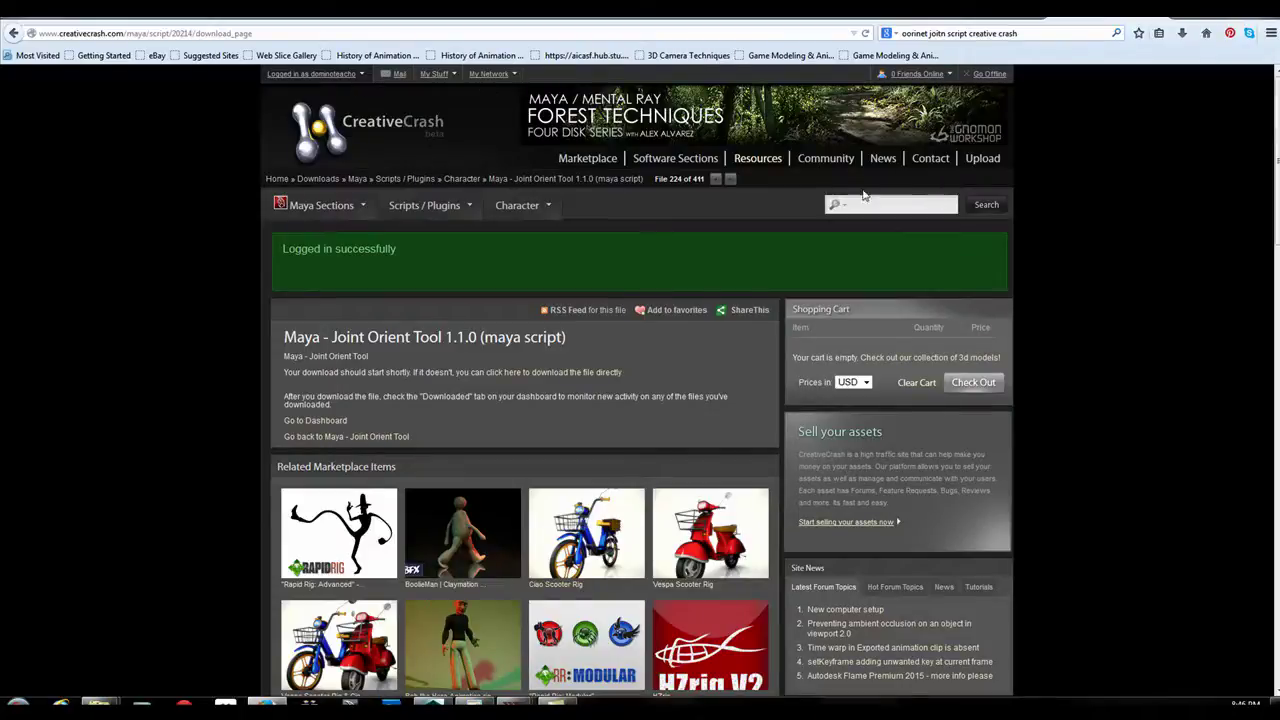
pyautogui.click(888, 208)
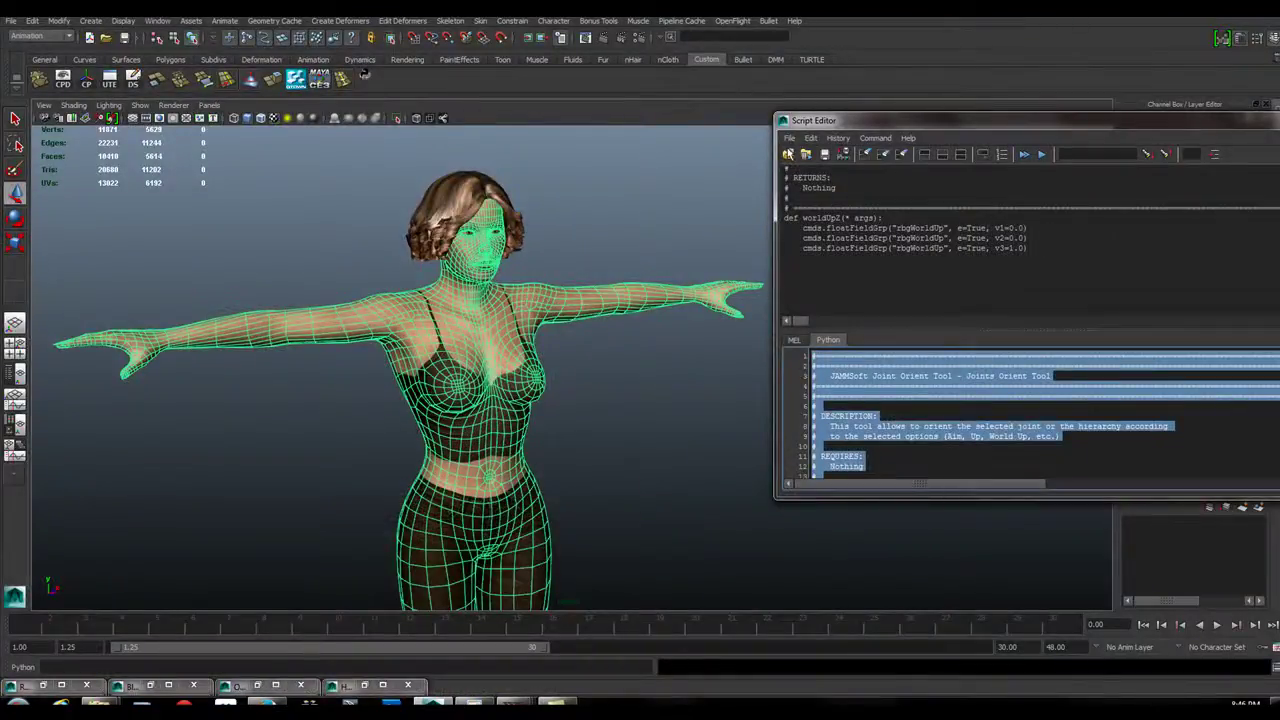
pyautogui.click(789, 155)
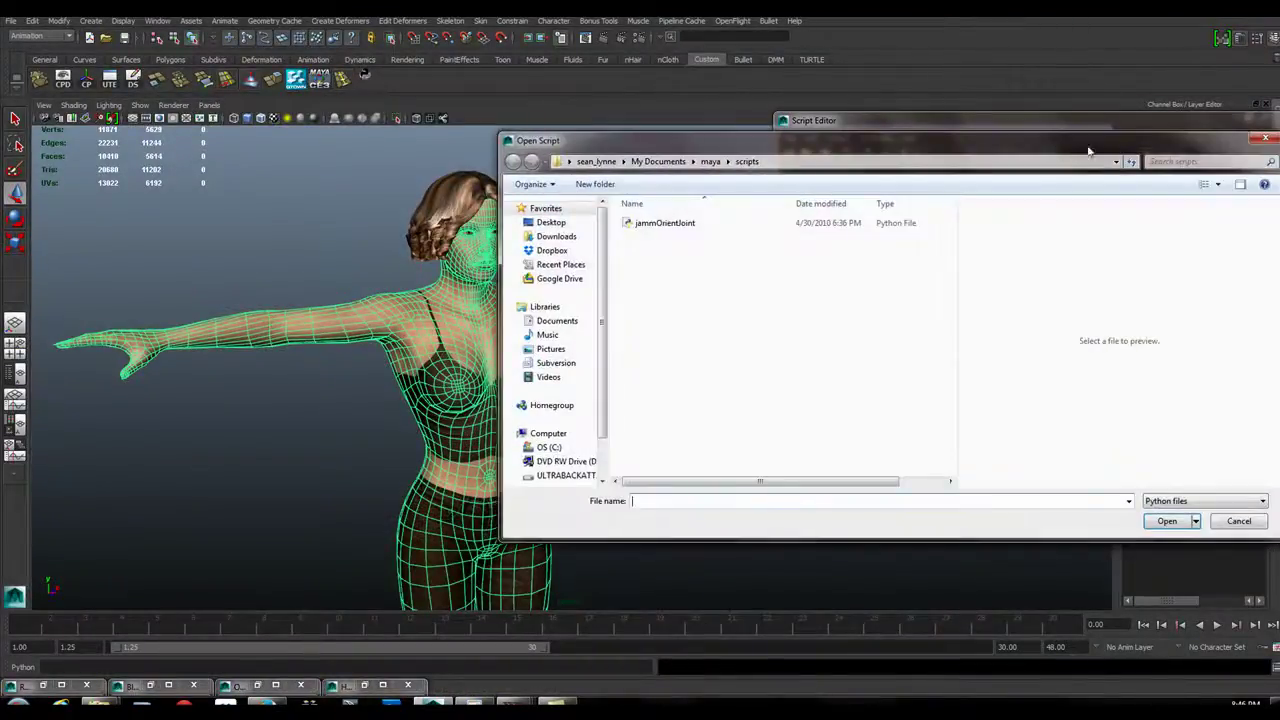
pyautogui.click(1265, 138)
# Step: Reposition and enlarge the Script Editor window, and give its Python input area more height
pyautogui.moveTo(1005, 124); pyautogui.dragTo(838, 114)
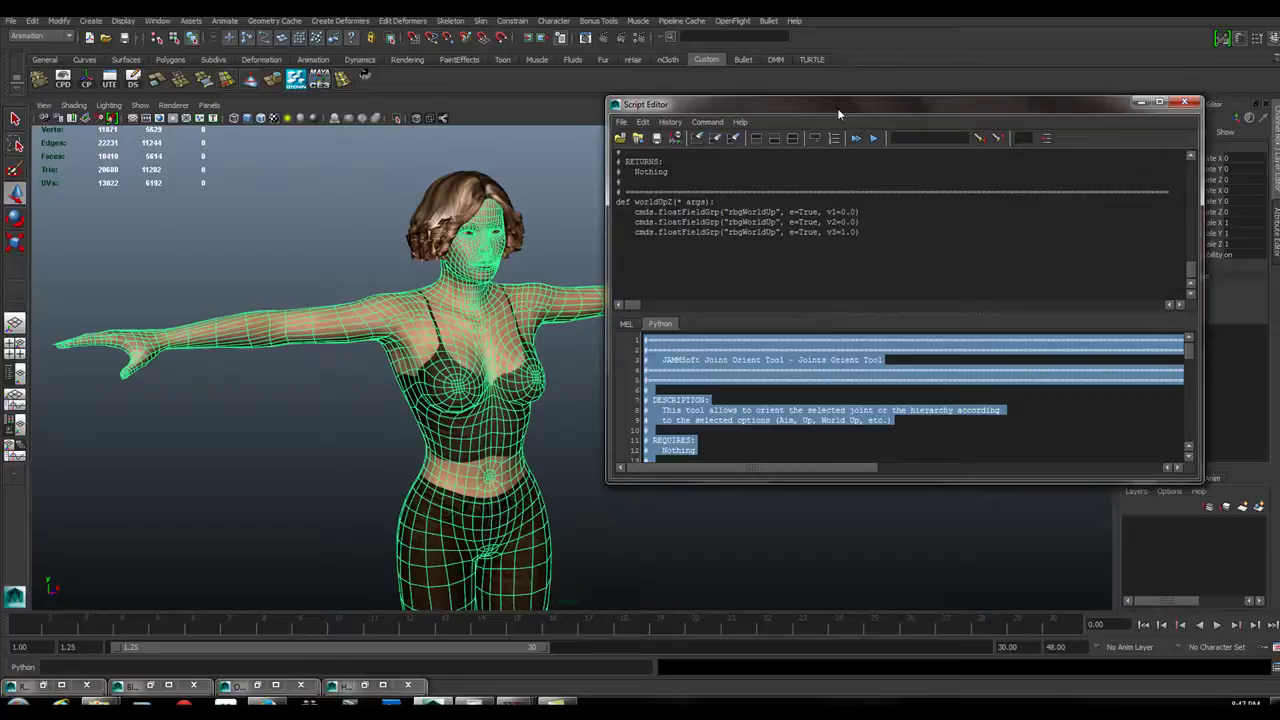
pyautogui.moveTo(838, 113); pyautogui.dragTo(848, 82)
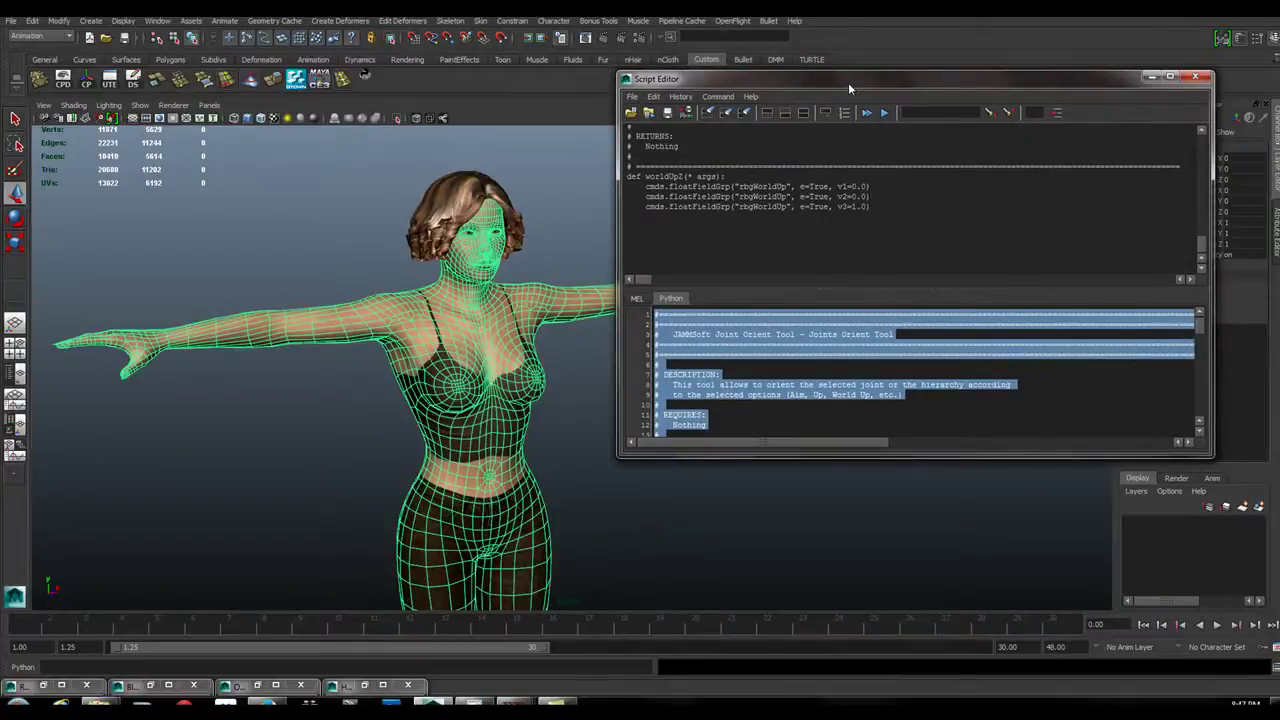
pyautogui.click(636, 300)
pyautogui.click(668, 299)
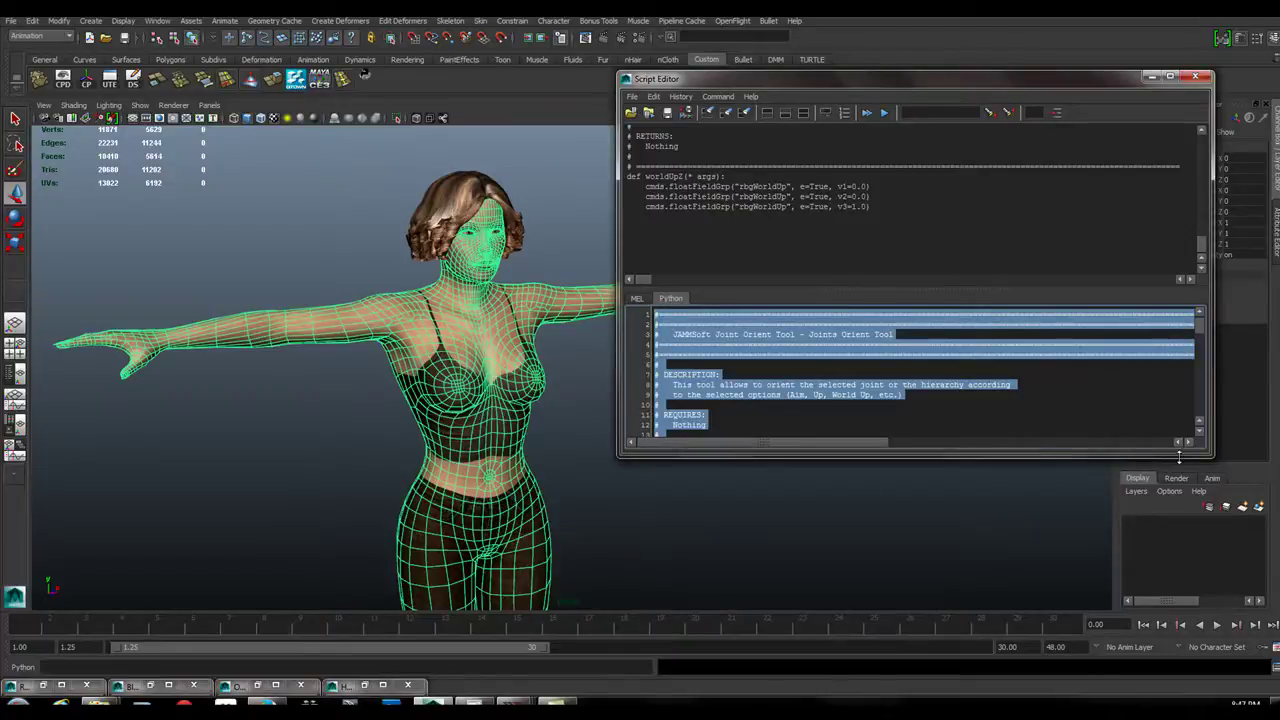
pyautogui.moveTo(1210, 456); pyautogui.dragTo(1258, 600)
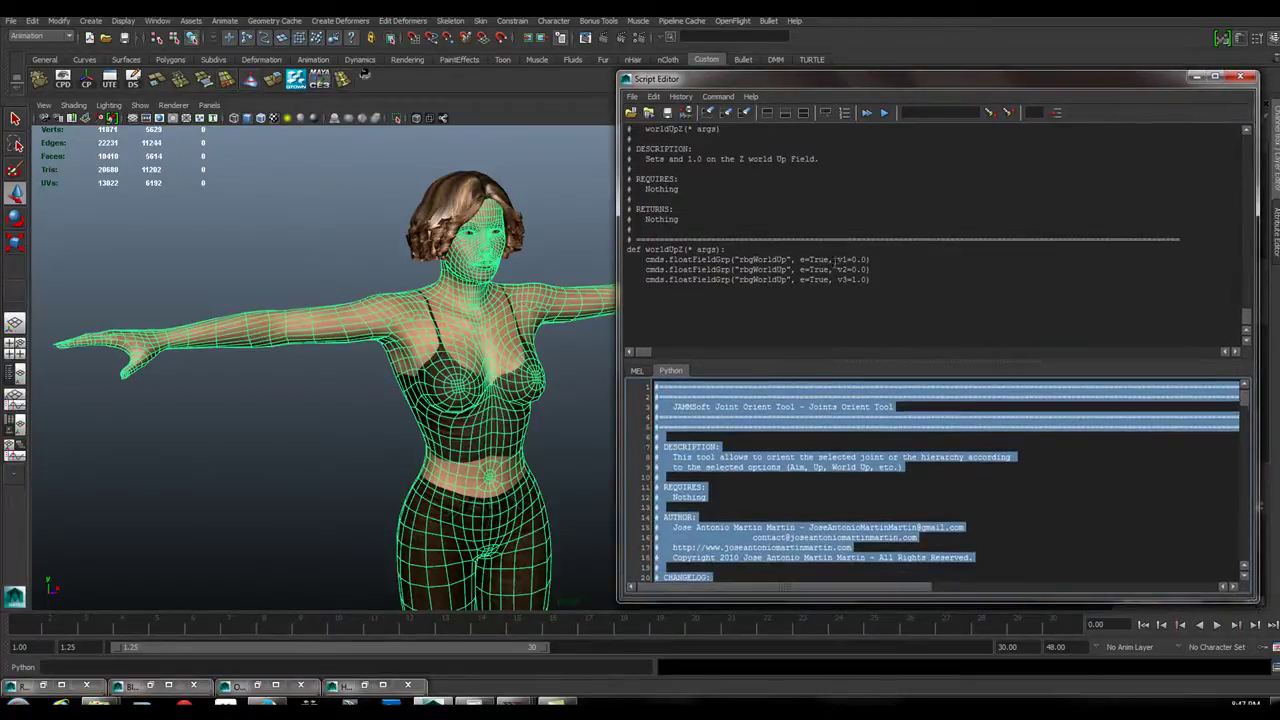
pyautogui.moveTo(897, 360); pyautogui.dragTo(897, 284)
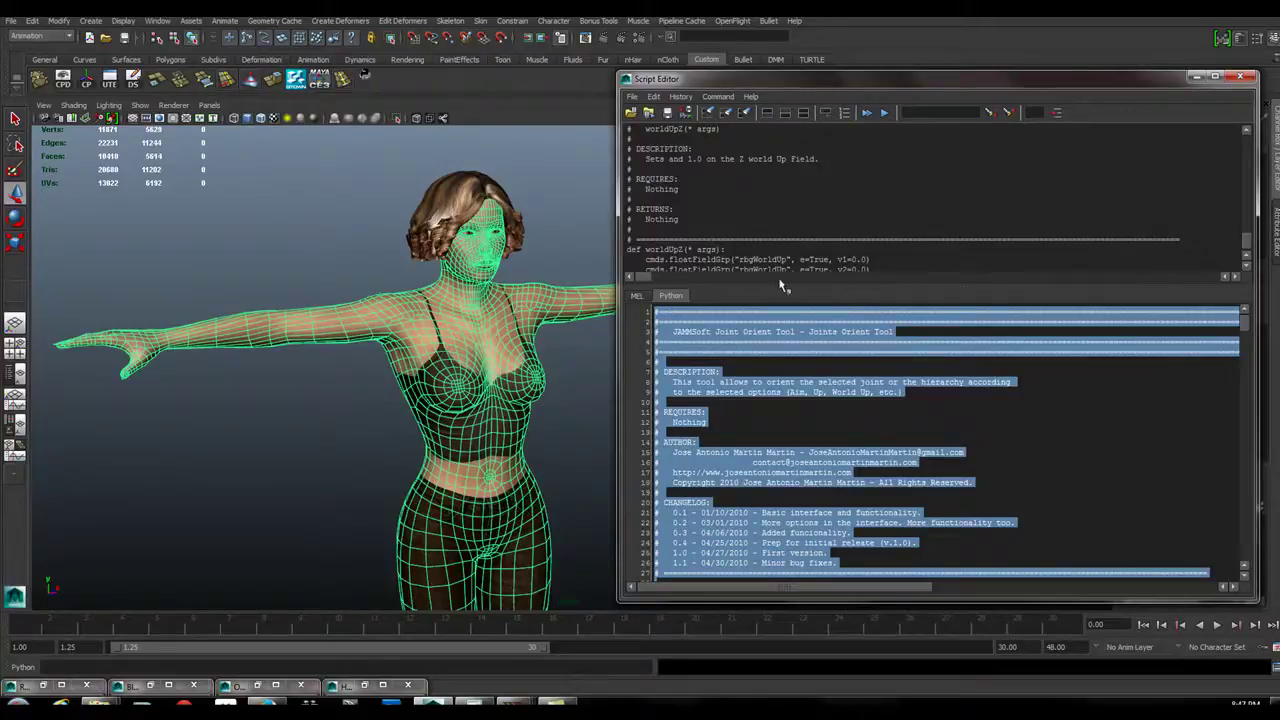
pyautogui.hotkey('ctrl', 'Return')
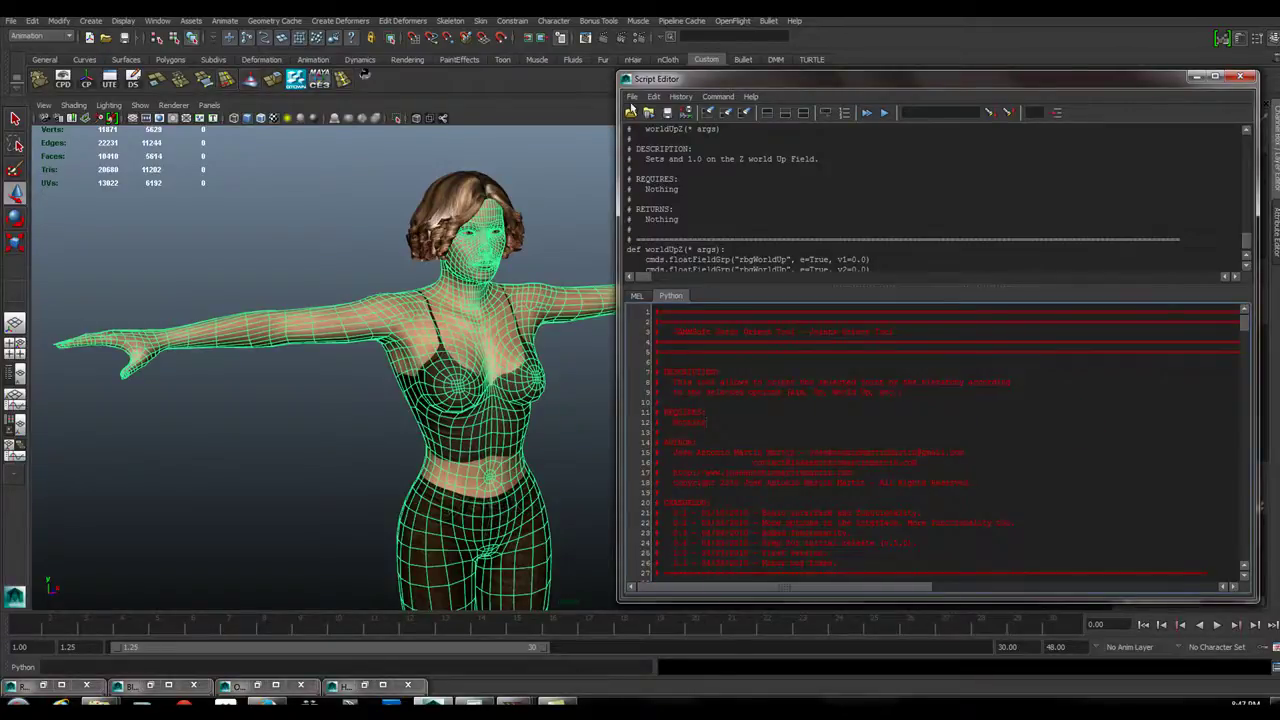
# Step: Check the Maya scripts folder for the jammOrientJoint Python file, and leave the Open Script dialog without loading it
pyautogui.click(631, 111)
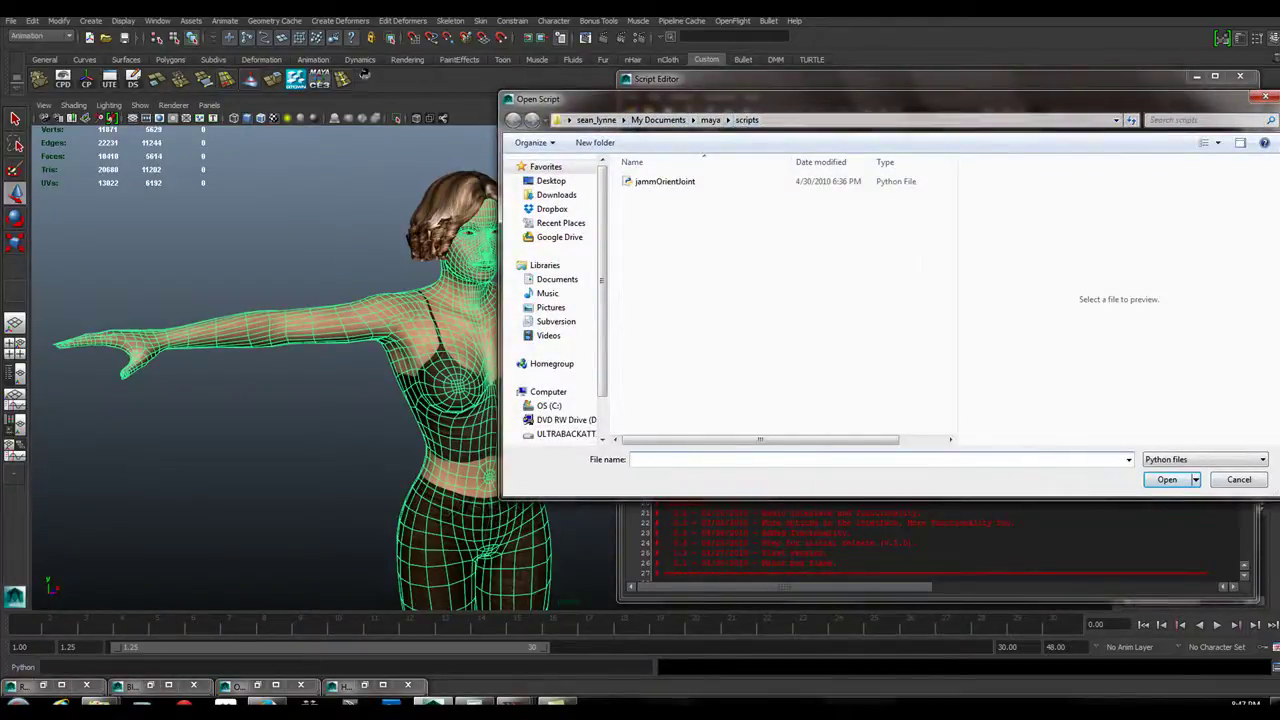
pyautogui.moveTo(100, 701)
pyautogui.click(213, 663)
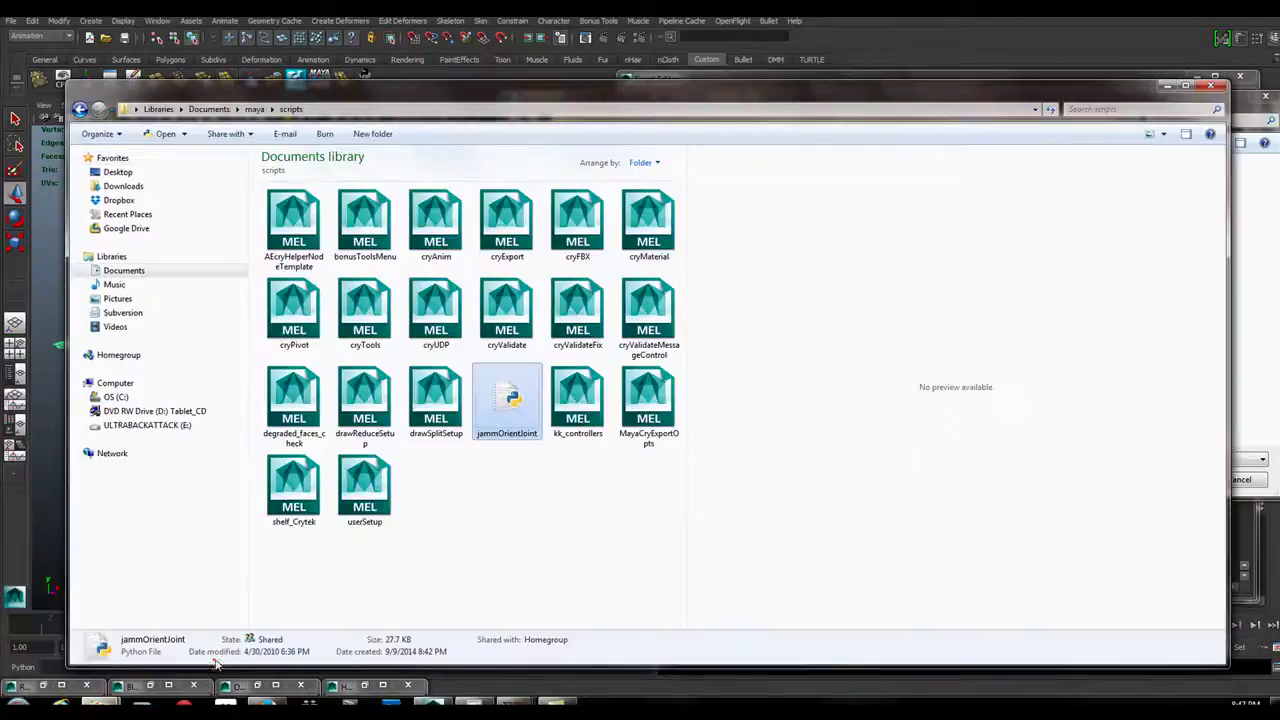
pyautogui.click(1260, 202)
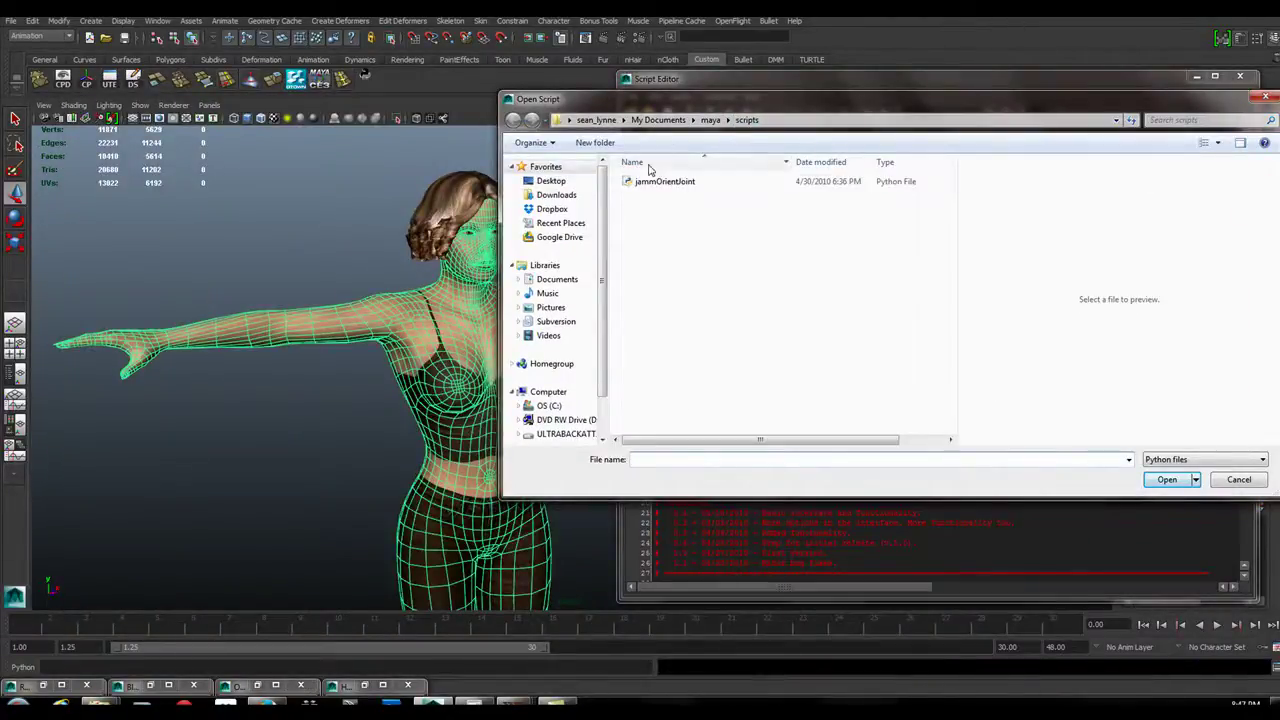
pyautogui.rightClick(651, 212)
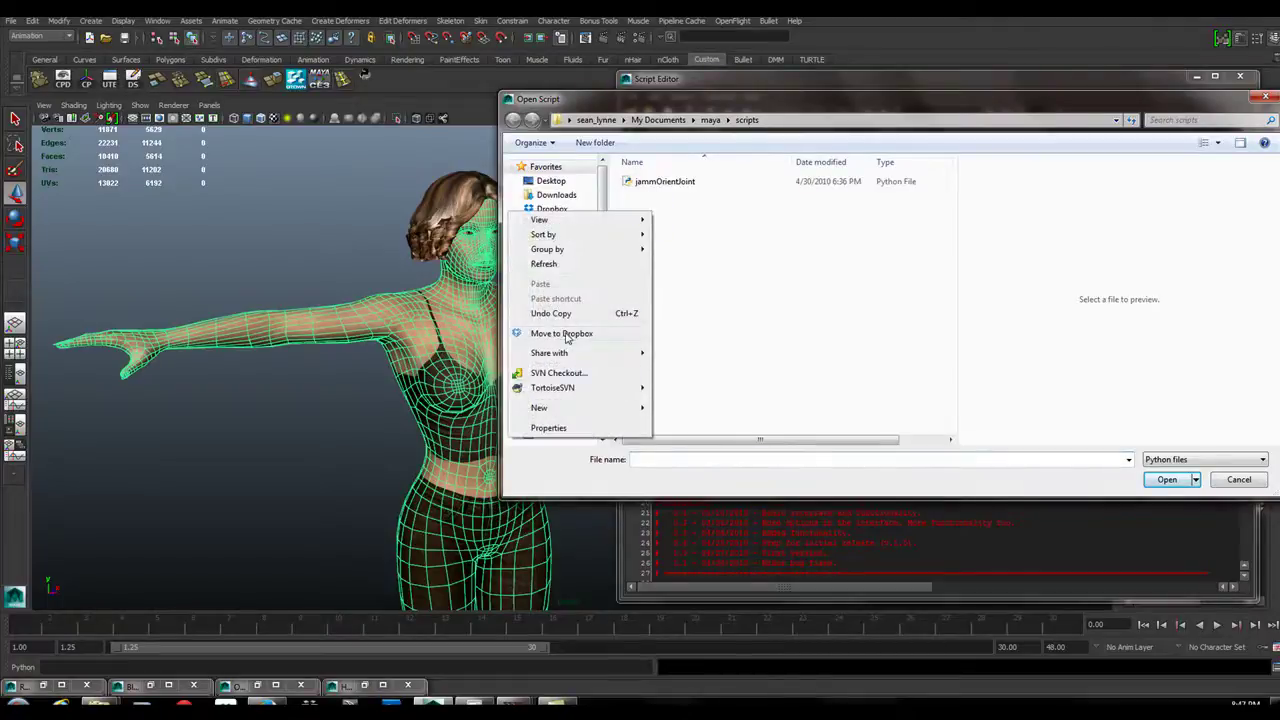
pyautogui.click(804, 280)
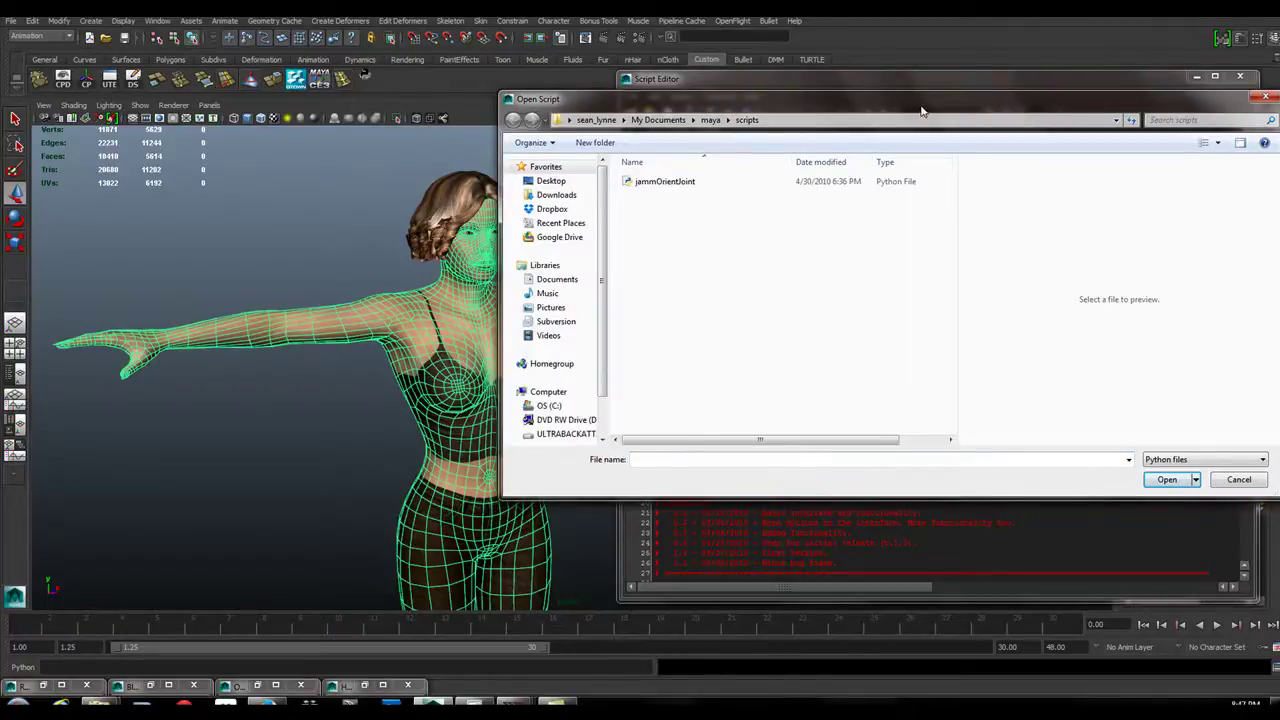
pyautogui.moveTo(922, 111); pyautogui.dragTo(668, 116)
pyautogui.click(404, 190)
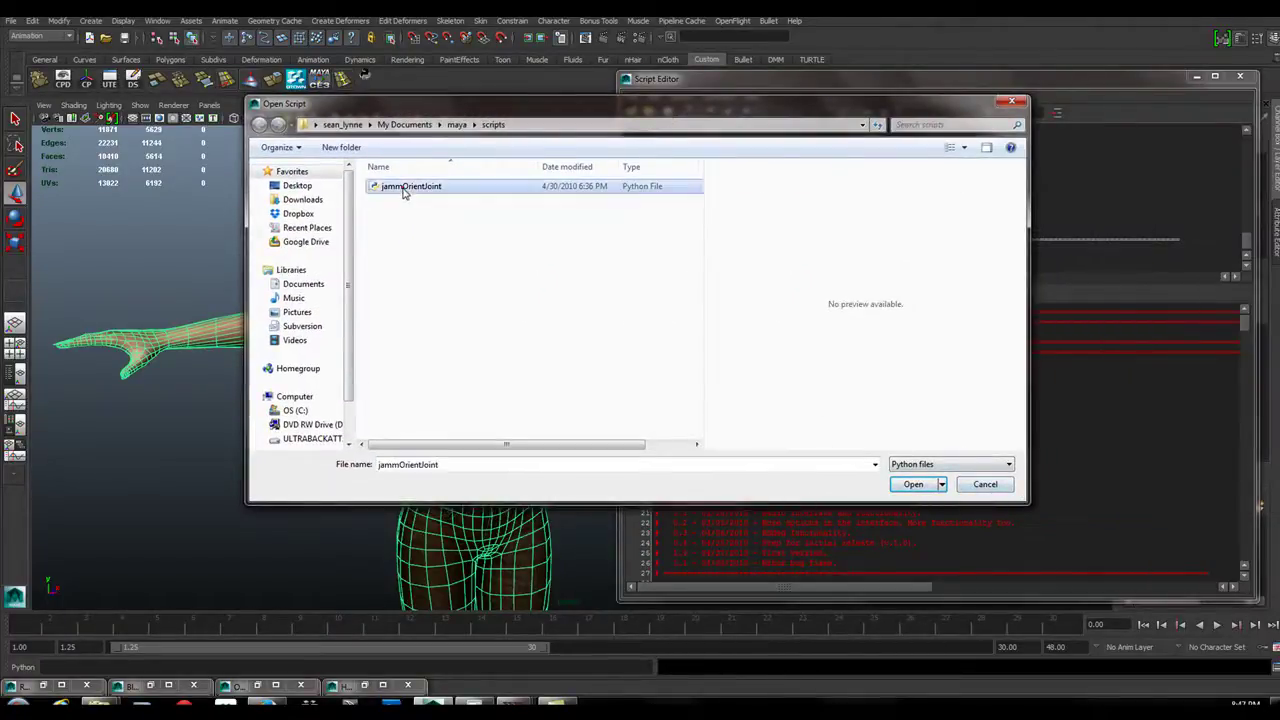
pyautogui.click(990, 486)
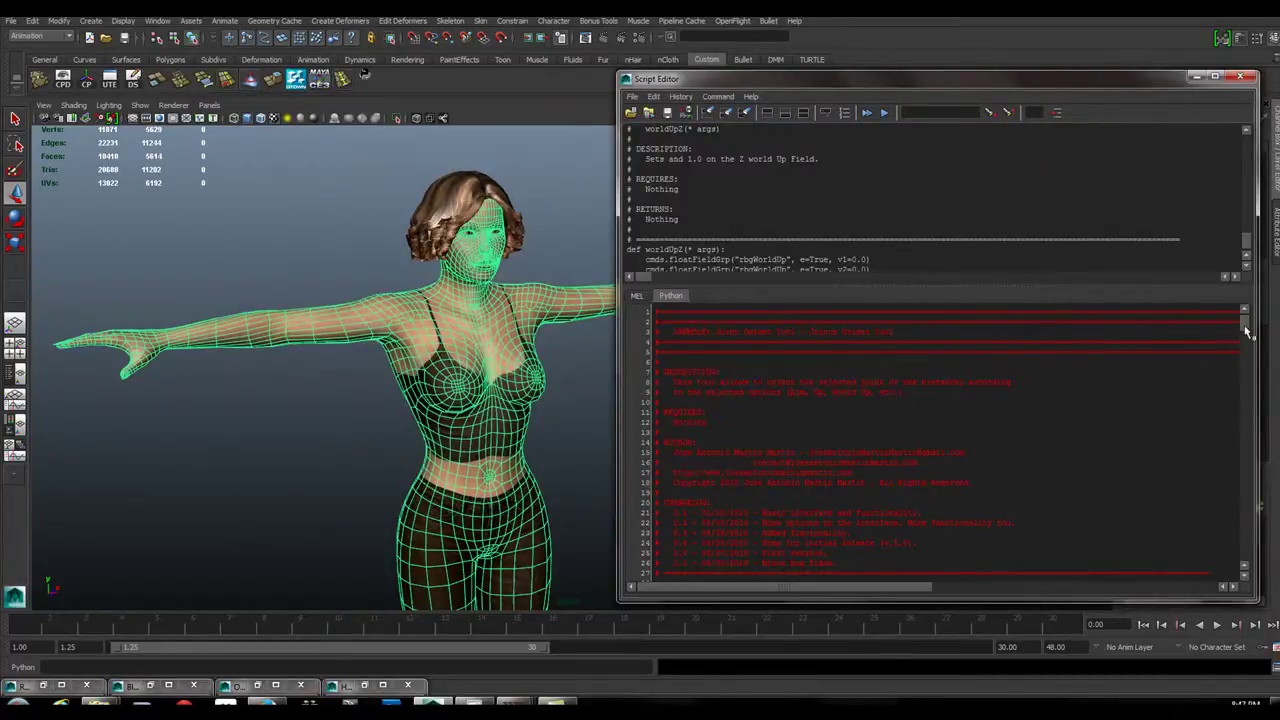
# Step: Copy the orientJointsWindow() call from the function header comment in the Python script
pyautogui.moveTo(1246, 332)
pyautogui.mouseDown()
pyautogui.moveTo(1240, 456)
pyautogui.moveTo(1238, 283)
pyautogui.moveTo(1250, 358)
pyautogui.moveTo(1240, 336)
pyautogui.mouseUp()
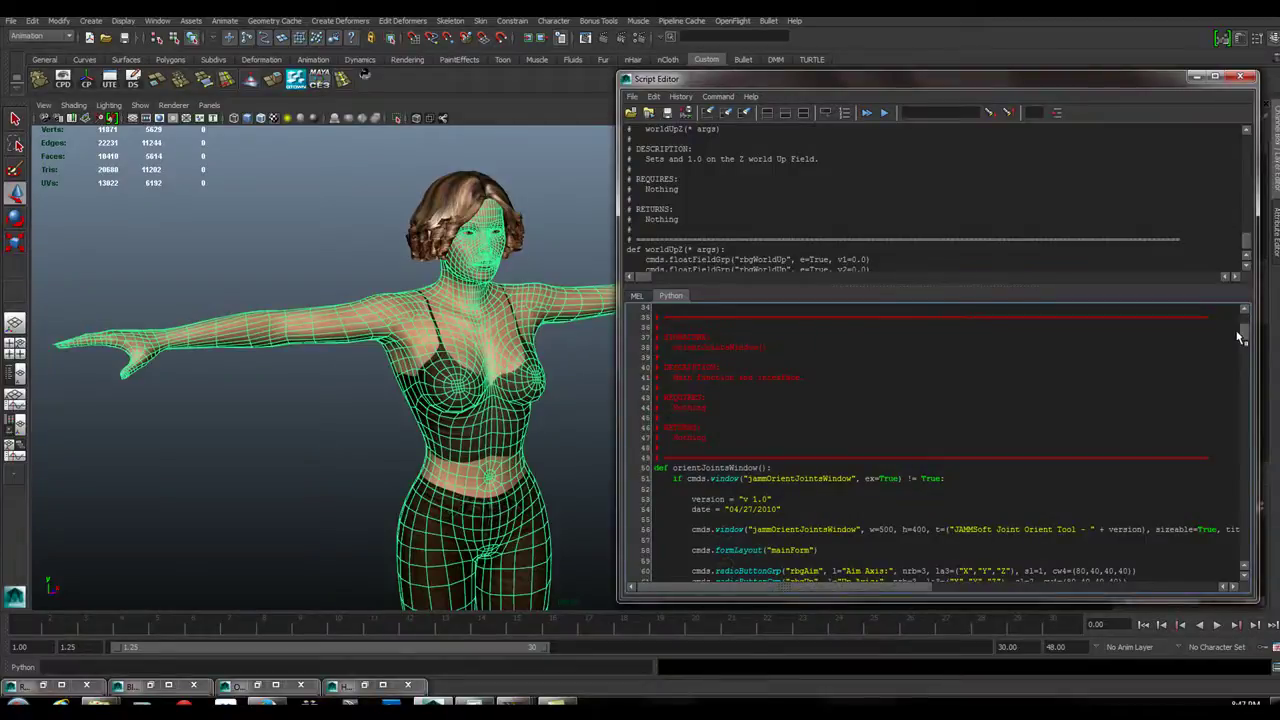
pyautogui.moveTo(1240, 336); pyautogui.dragTo(1246, 333)
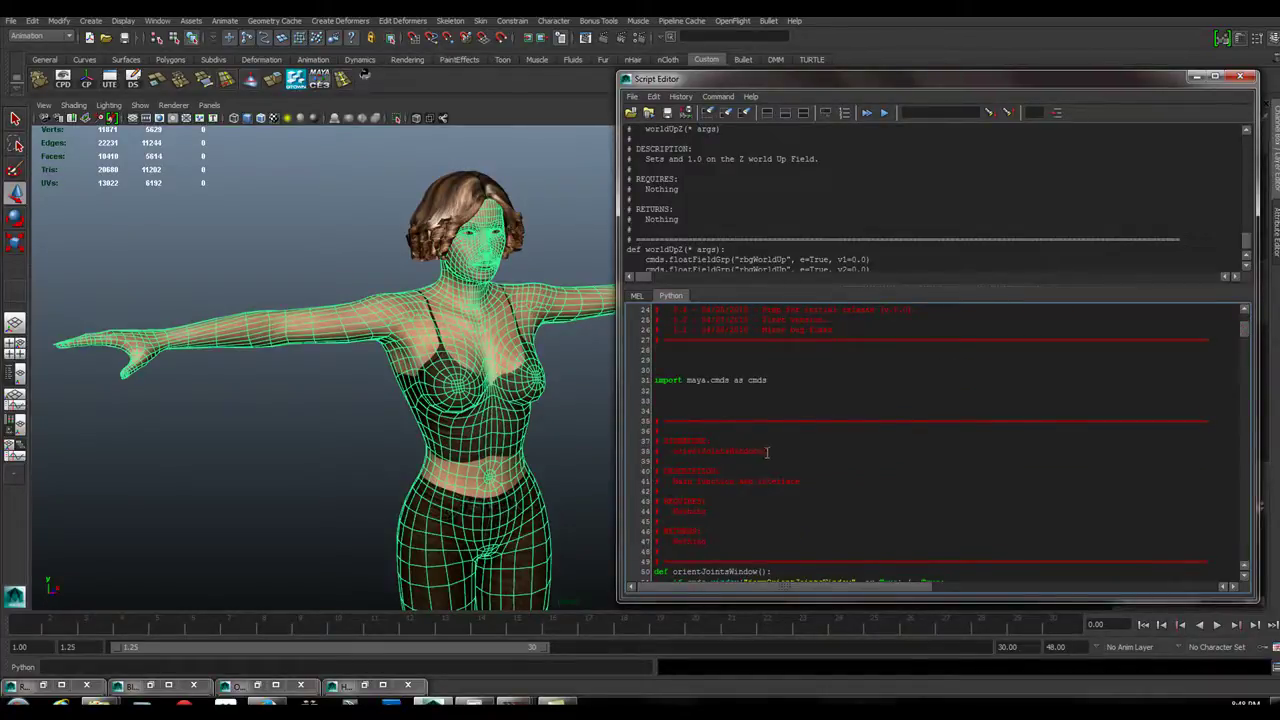
pyautogui.moveTo(768, 452); pyautogui.dragTo(679, 456)
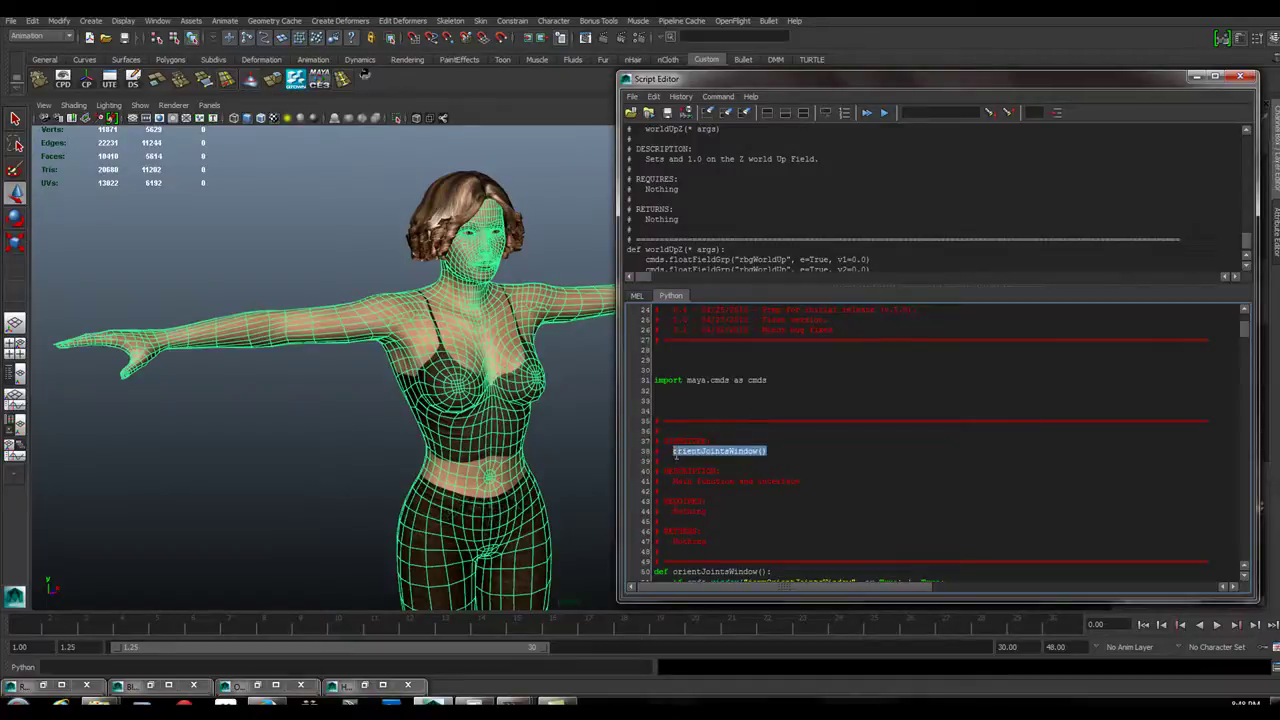
pyautogui.rightClick(674, 455)
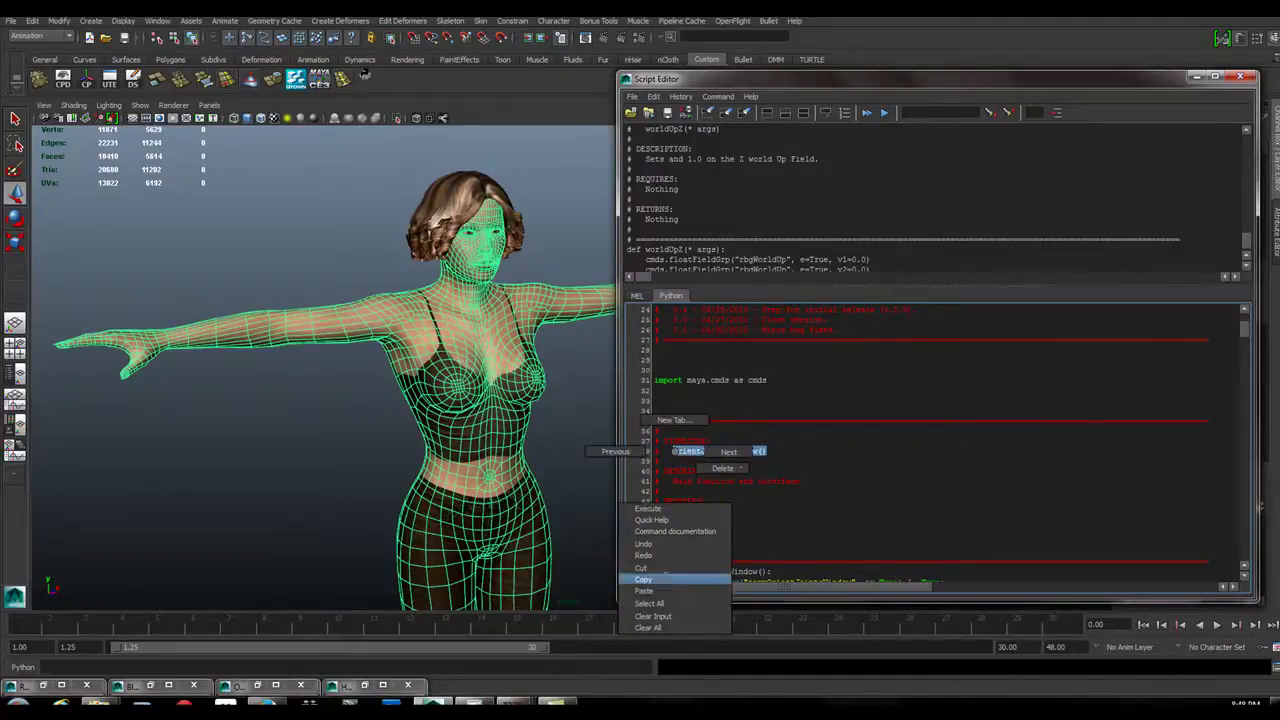
pyautogui.click(643, 579)
pyautogui.click(927, 467)
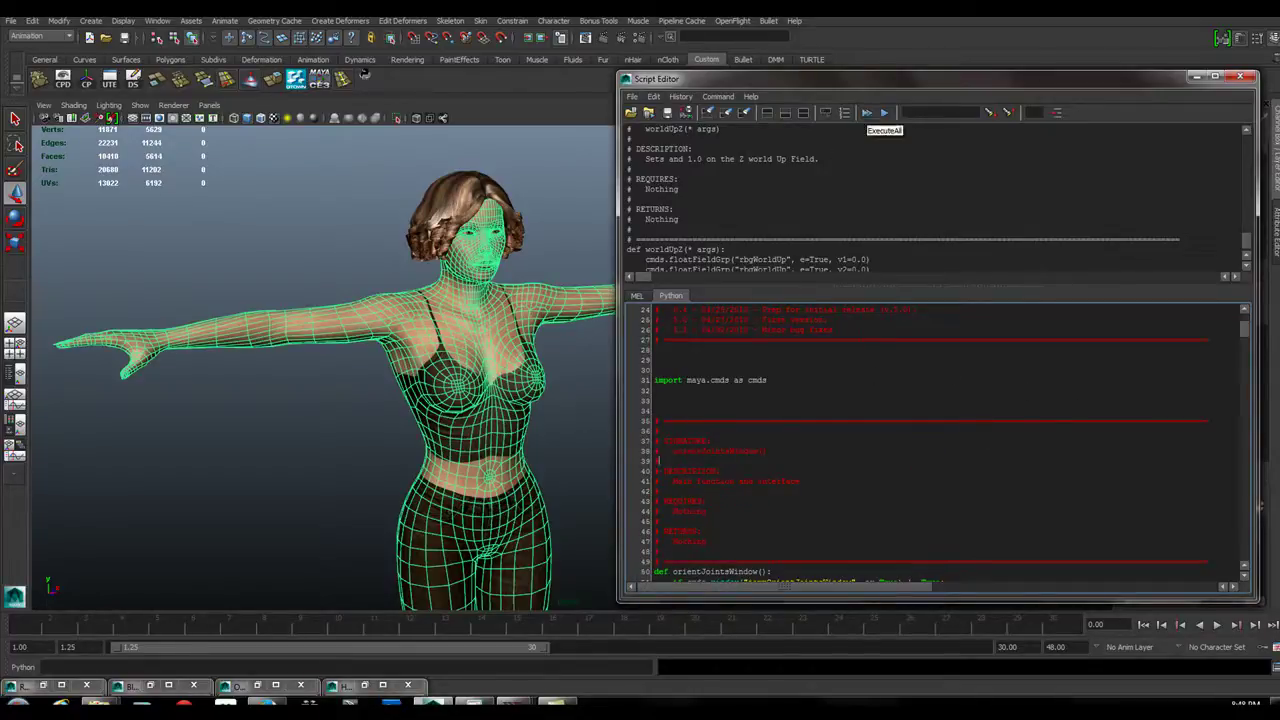
# Step: Run the copied orientJointsWindow() call from the Python command line to open the Joint Orient Tool
pyautogui.moveTo(1244, 330); pyautogui.dragTo(1259, 604)
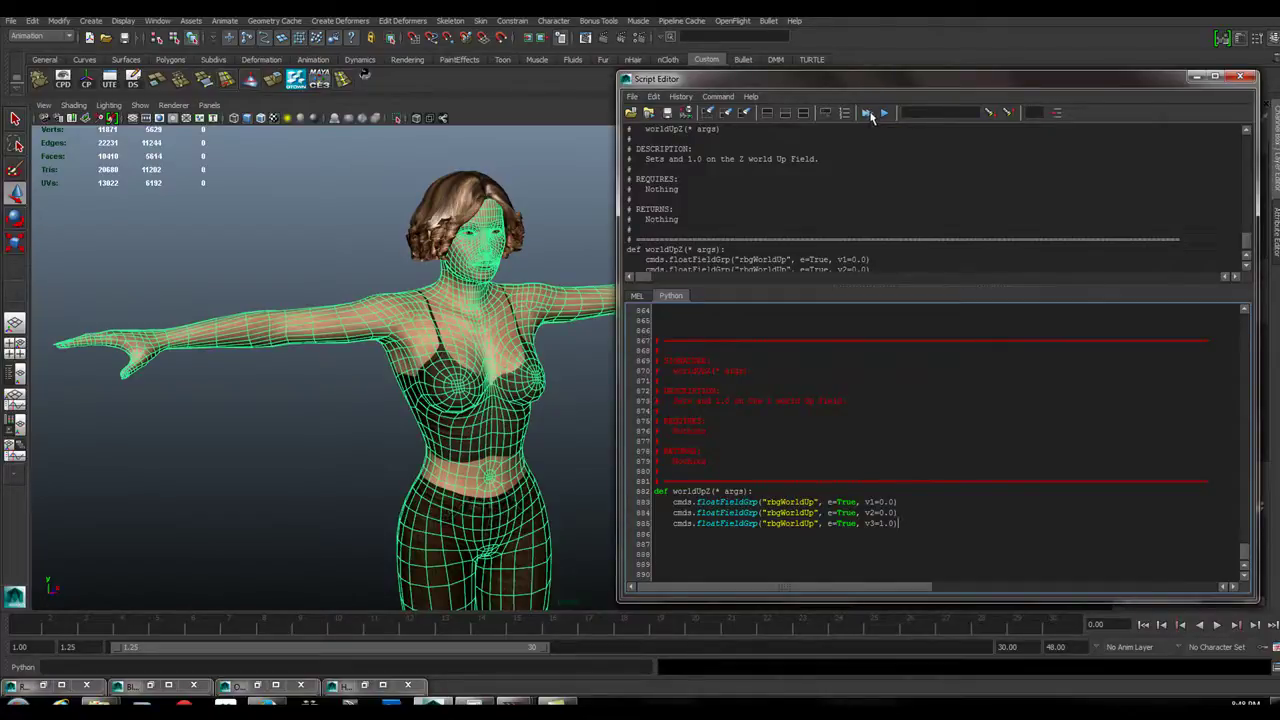
pyautogui.click(154, 667)
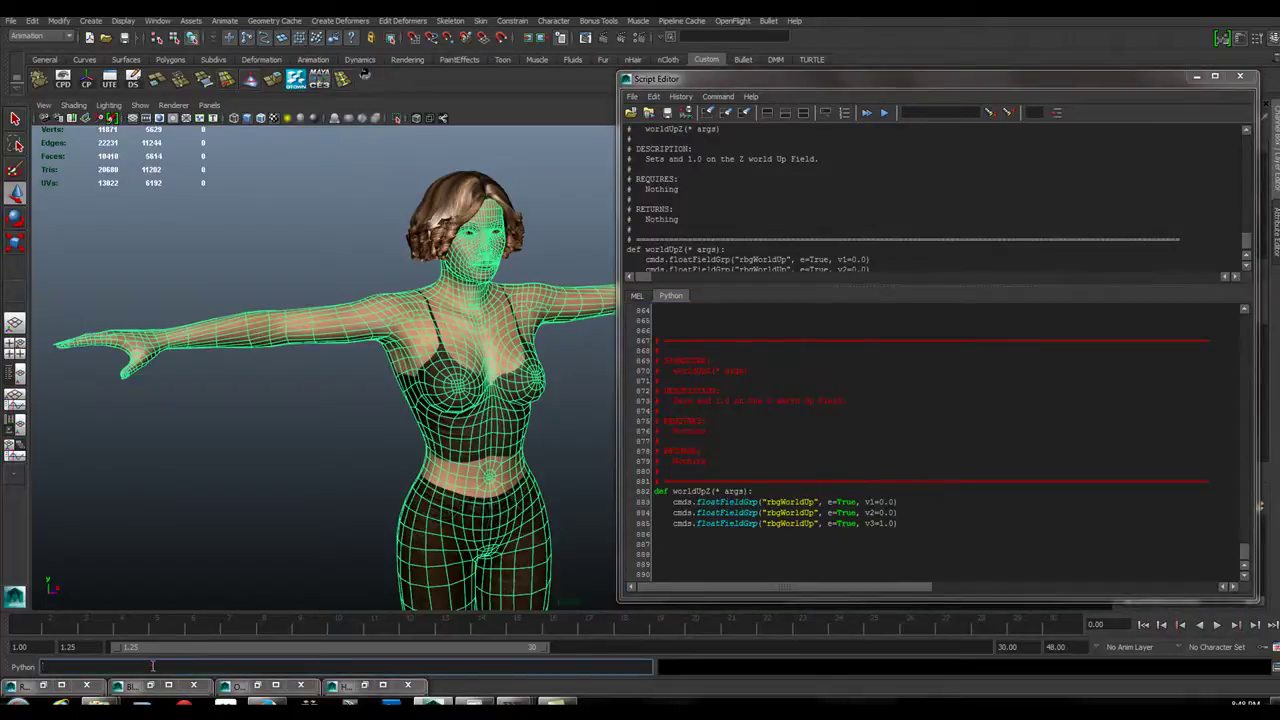
pyautogui.hotkey('ctrl', 'v')
pyautogui.press('Return')
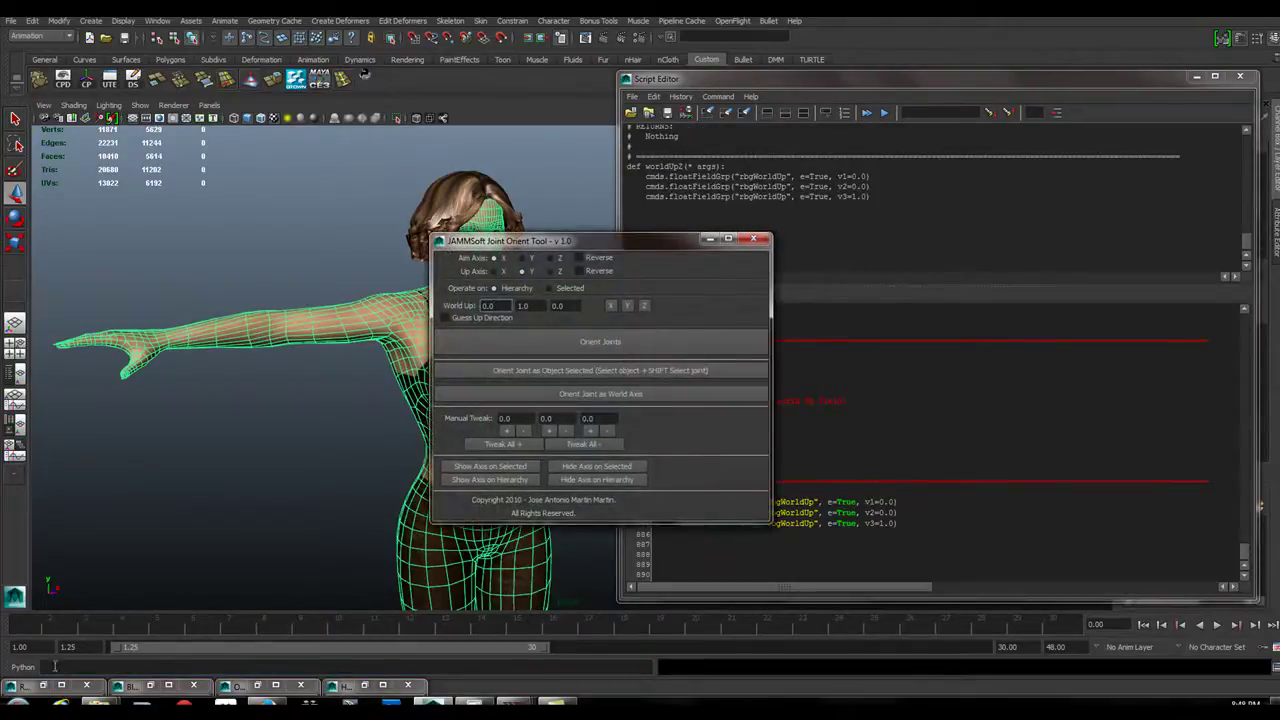
# Step: Move the Joint Orient Tool window clear of the character and minimize the Script Editor
pyautogui.moveTo(642, 246); pyautogui.dragTo(1144, 578)
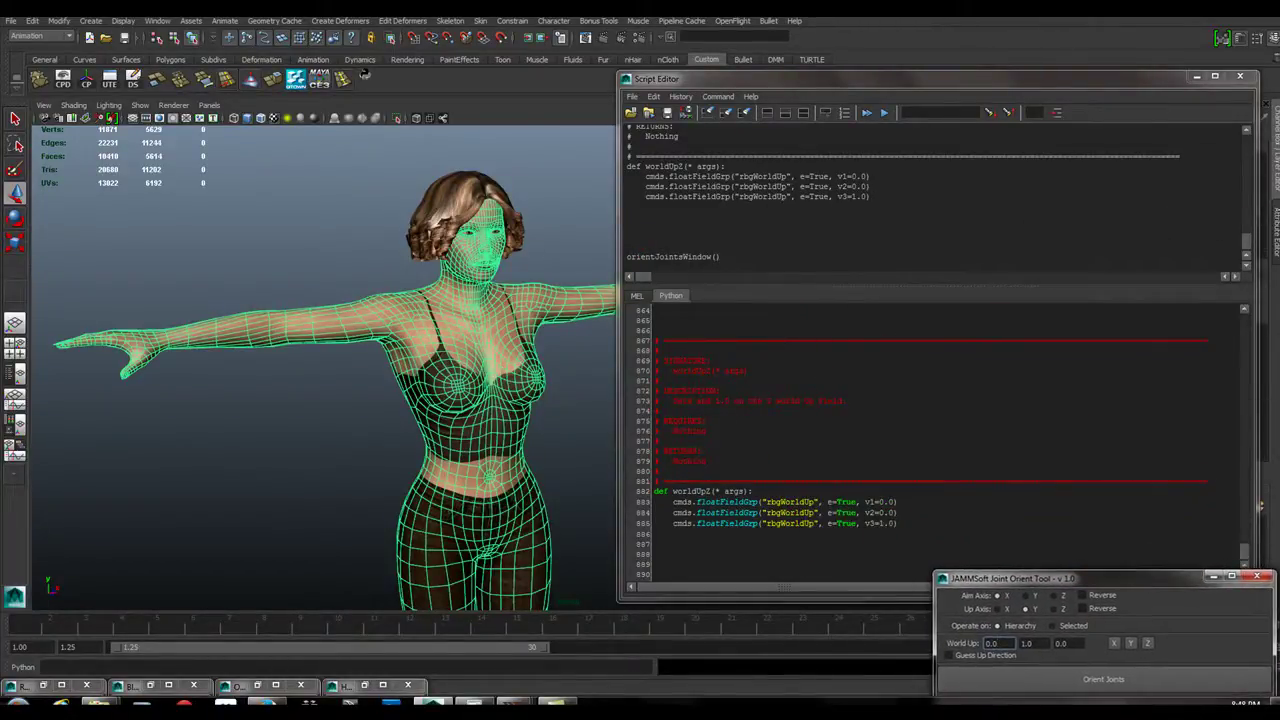
pyautogui.click(1197, 76)
# Step: Examine the mesh of the character's left arm and hand up close
pyautogui.keyDown('alt'); pyautogui.moveTo(773, 333); pyautogui.dragTo(706, 320); pyautogui.keyUp('alt')
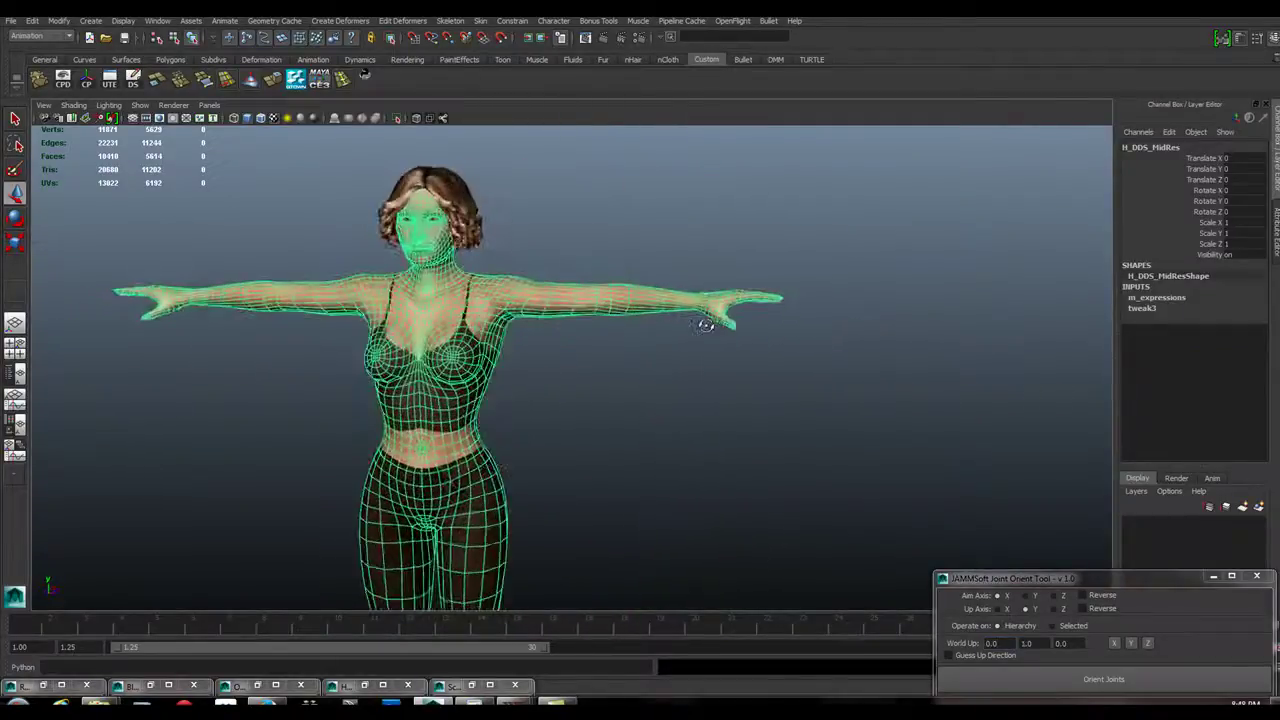
pyautogui.keyDown('alt'); pyautogui.moveTo(700, 326); pyautogui.dragTo(666, 346, button='right'); pyautogui.keyUp('alt')
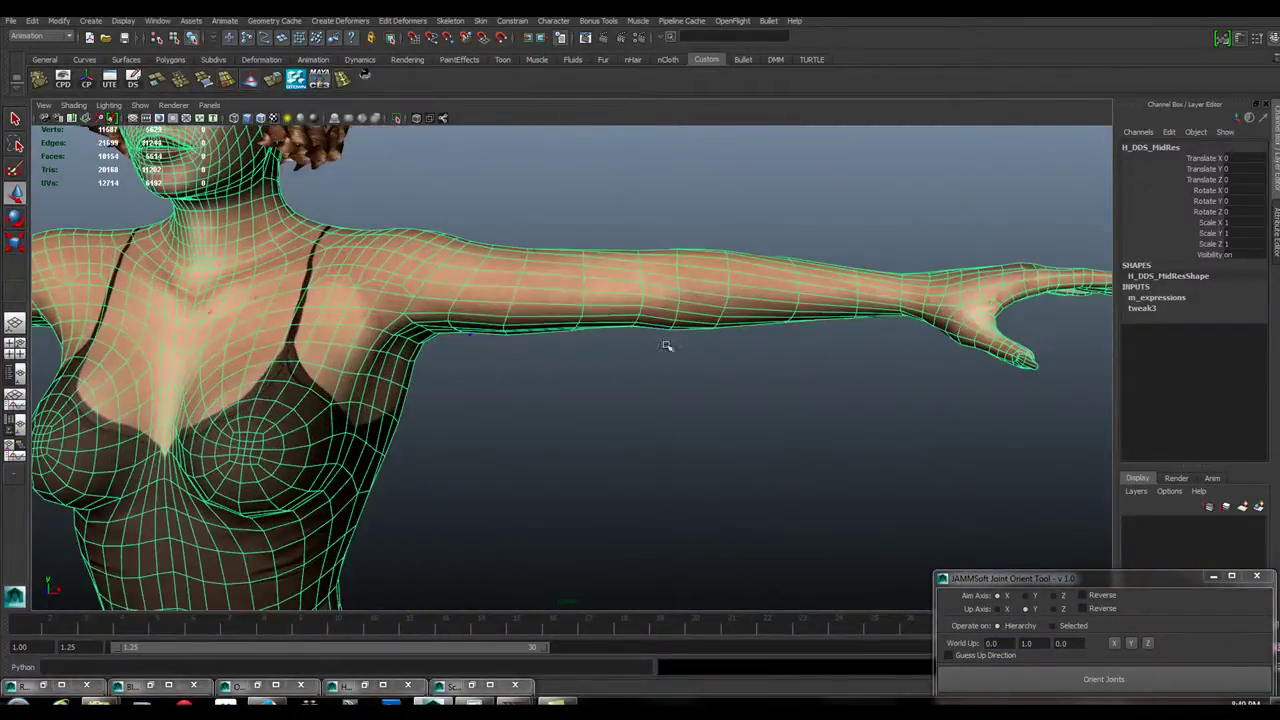
pyautogui.keyDown('alt'); pyautogui.moveTo(666, 346); pyautogui.dragTo(592, 266); pyautogui.keyUp('alt')
pyautogui.keyDown('alt'); pyautogui.moveTo(677, 298); pyautogui.dragTo(457, 217); pyautogui.keyUp('alt')
pyautogui.scroll(3, 460, 222)
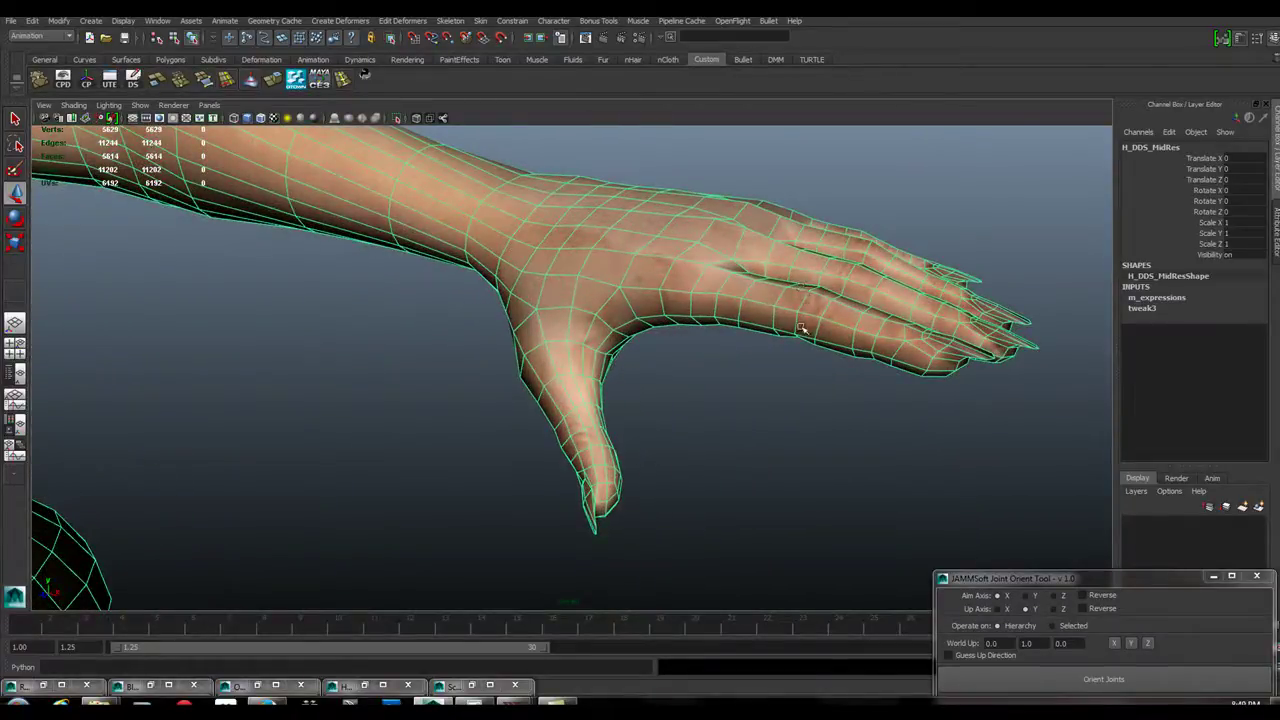
pyautogui.scroll(-5, 461, 265)
pyautogui.keyDown('alt'); pyautogui.moveTo(461, 265); pyautogui.dragTo(288, 254); pyautogui.keyUp('alt')
pyautogui.keyDown('alt'); pyautogui.moveTo(288, 254); pyautogui.dragTo(517, 280, button='middle'); pyautogui.keyUp('alt')
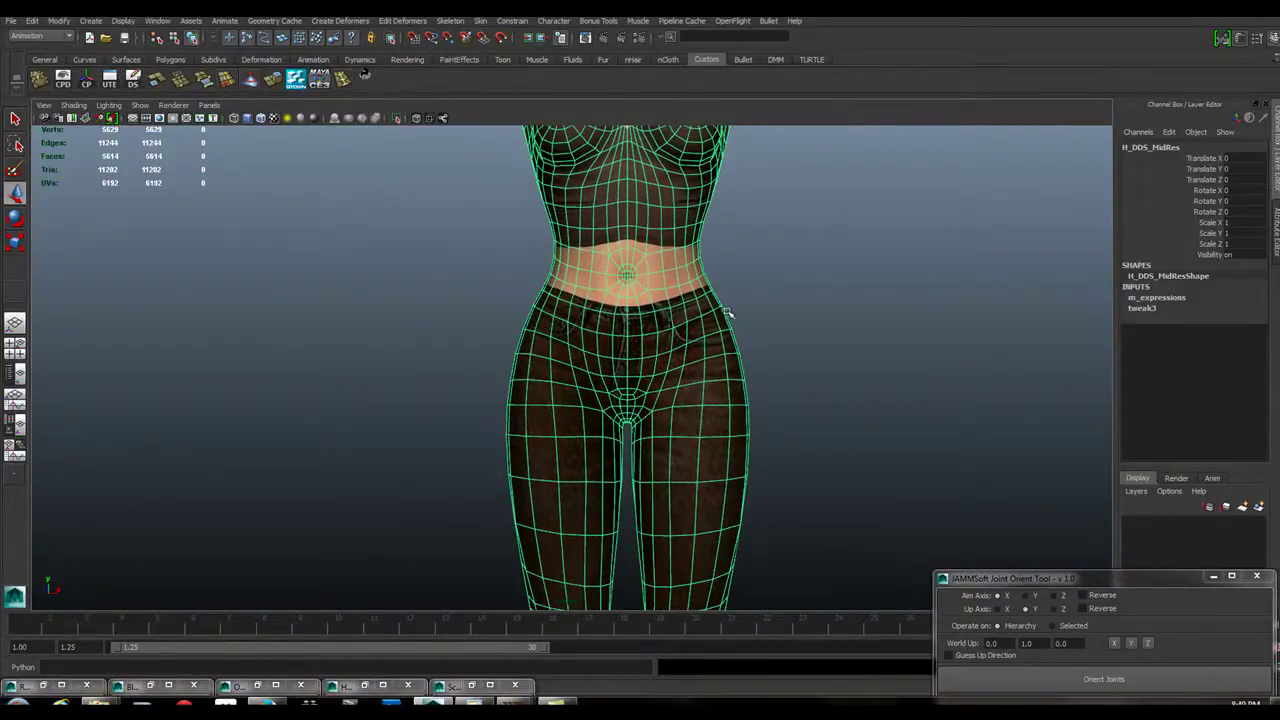
# Step: Examine the mesh of the character's torso, shoulders, underarm and right arm from front and back
pyautogui.keyDown('alt'); pyautogui.moveTo(729, 314); pyautogui.dragTo(690, 504, button='middle'); pyautogui.keyUp('alt')
pyautogui.keyDown('alt'); pyautogui.moveTo(364, 269); pyautogui.dragTo(401, 272, button='middle'); pyautogui.keyUp('alt')
pyautogui.keyDown('alt'); pyautogui.moveTo(401, 272); pyautogui.dragTo(509, 320, button='right'); pyautogui.keyUp('alt')
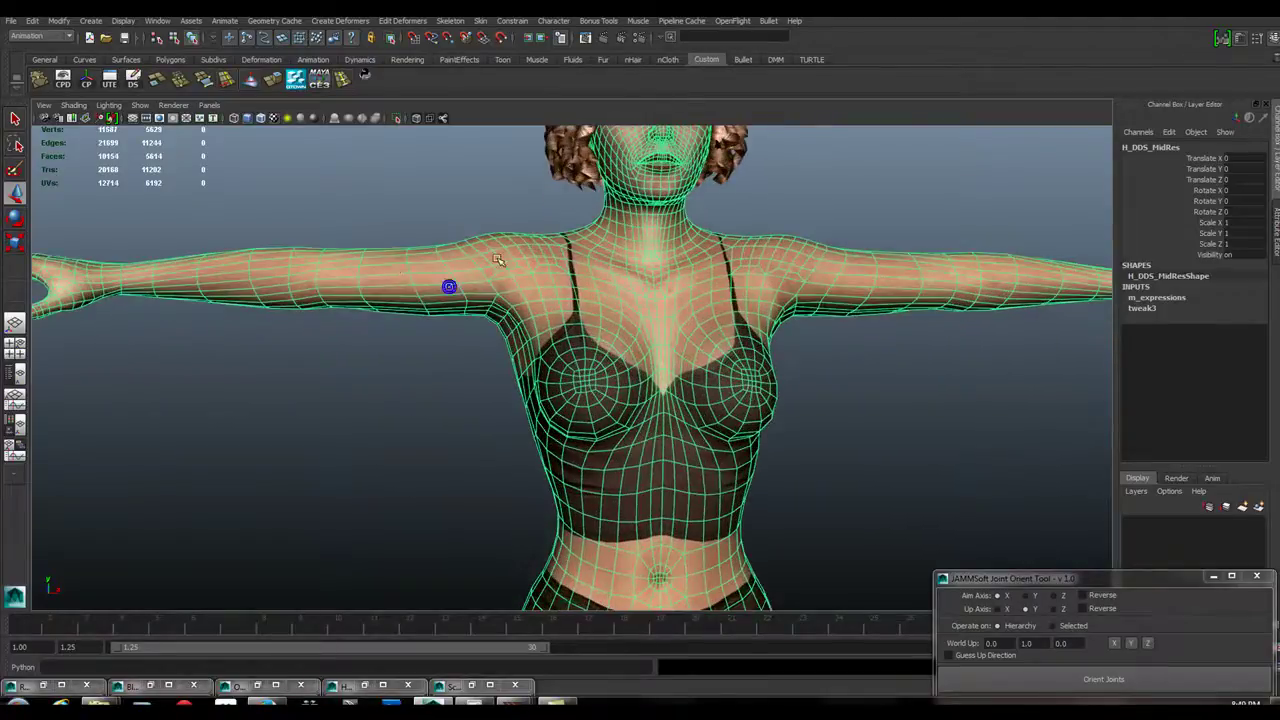
pyautogui.keyDown('alt'); pyautogui.moveTo(449, 341); pyautogui.dragTo(418, 283); pyautogui.keyUp('alt')
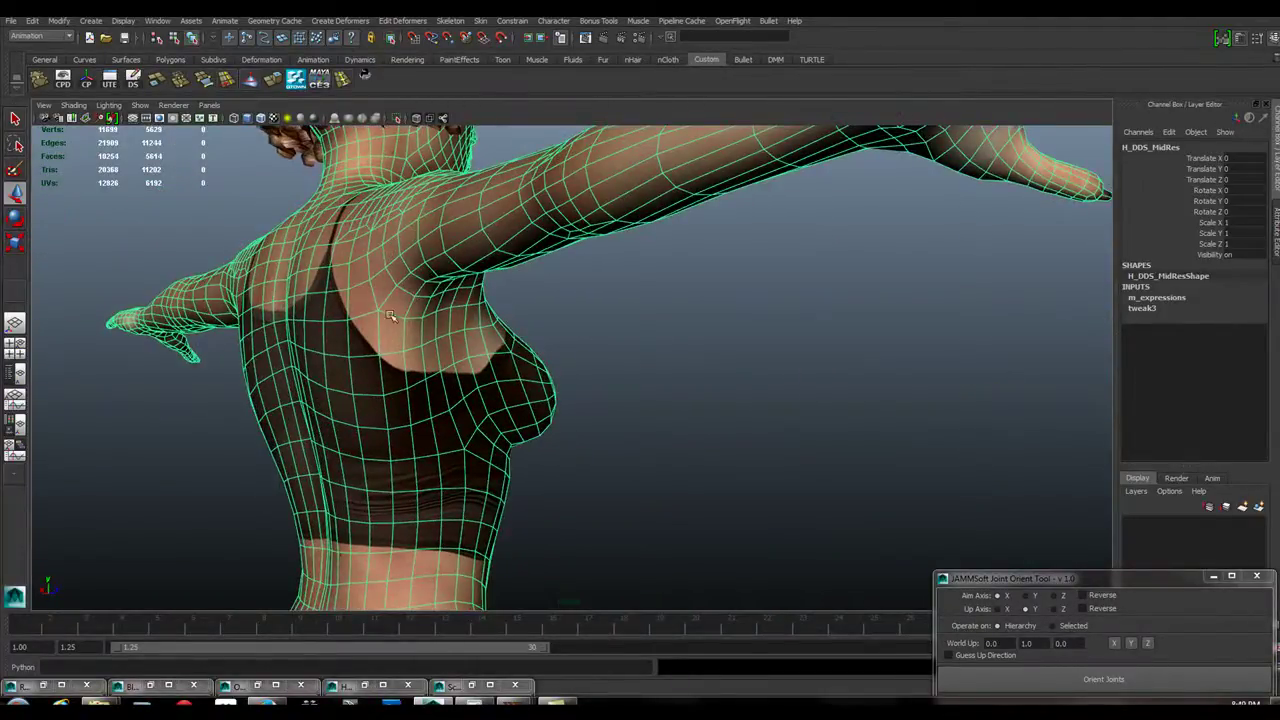
pyautogui.keyDown('alt'); pyautogui.moveTo(544, 318); pyautogui.dragTo(420, 284); pyautogui.keyUp('alt')
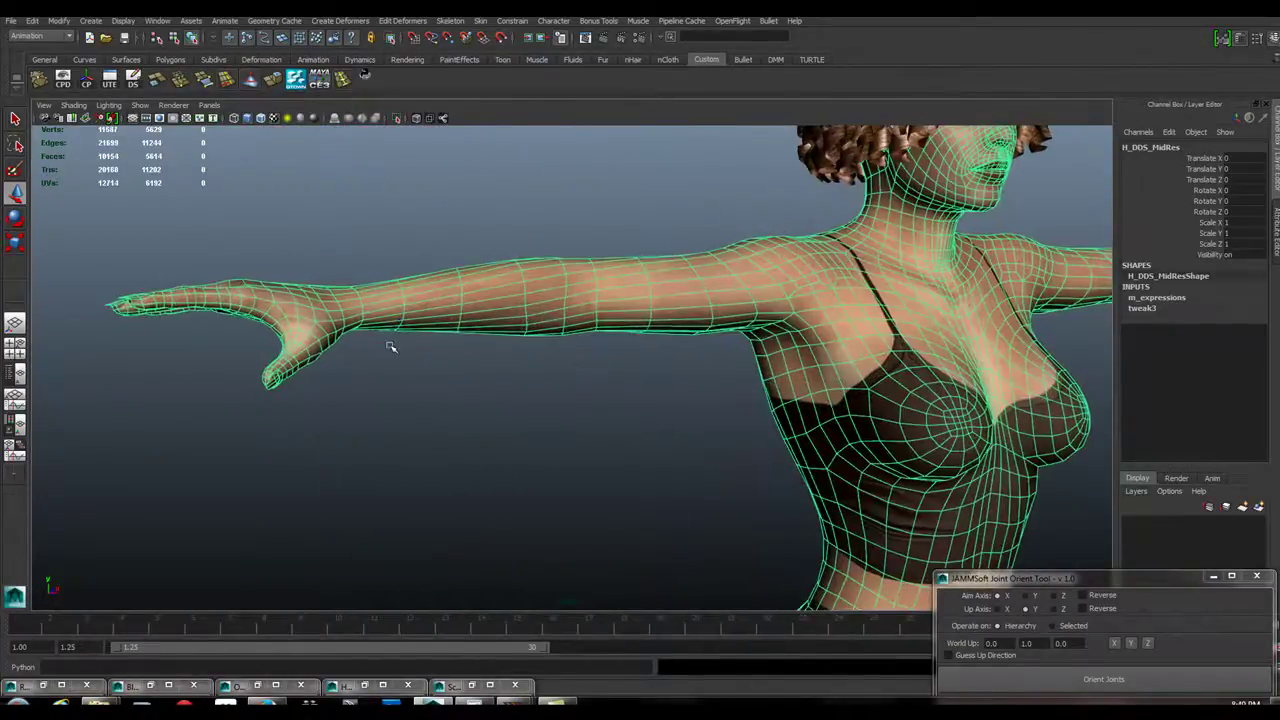
pyautogui.keyDown('alt'); pyautogui.moveTo(391, 346); pyautogui.dragTo(441, 381); pyautogui.keyUp('alt')
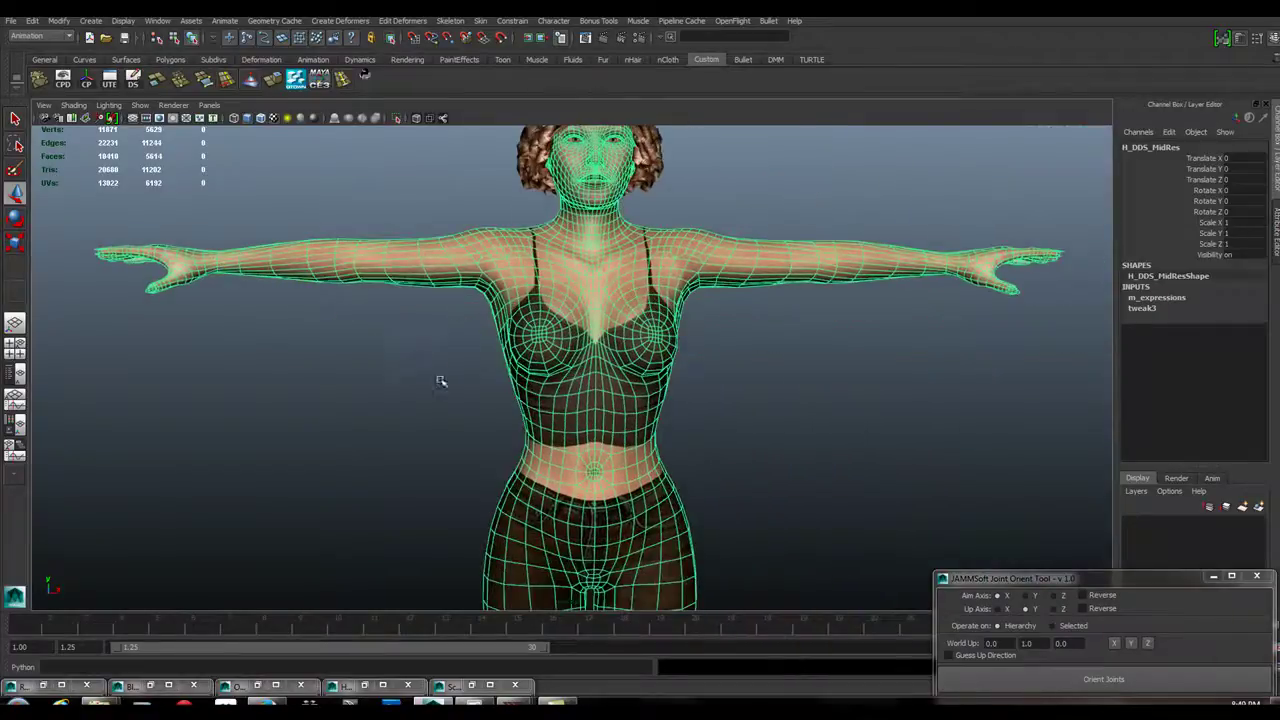
# Step: Examine the mesh of the character's legs and feet from several angles
pyautogui.keyDown('alt'); pyautogui.moveTo(441, 381); pyautogui.dragTo(400, 381, button='right'); pyautogui.keyUp('alt')
pyautogui.keyDown('alt'); pyautogui.moveTo(420, 400); pyautogui.dragTo(440, 200, button='middle'); pyautogui.keyUp('alt')
pyautogui.keyDown('alt'); pyautogui.moveTo(560, 477); pyautogui.dragTo(789, 531); pyautogui.keyUp('alt')
pyautogui.keyDown('alt'); pyautogui.moveTo(666, 457); pyautogui.dragTo(757, 506, button='right'); pyautogui.keyUp('alt')
pyautogui.keyDown('alt'); pyautogui.moveTo(757, 506); pyautogui.dragTo(790, 413); pyautogui.keyUp('alt')
pyautogui.keyDown('alt'); pyautogui.moveTo(710, 457); pyautogui.dragTo(470, 410); pyautogui.keyUp('alt')
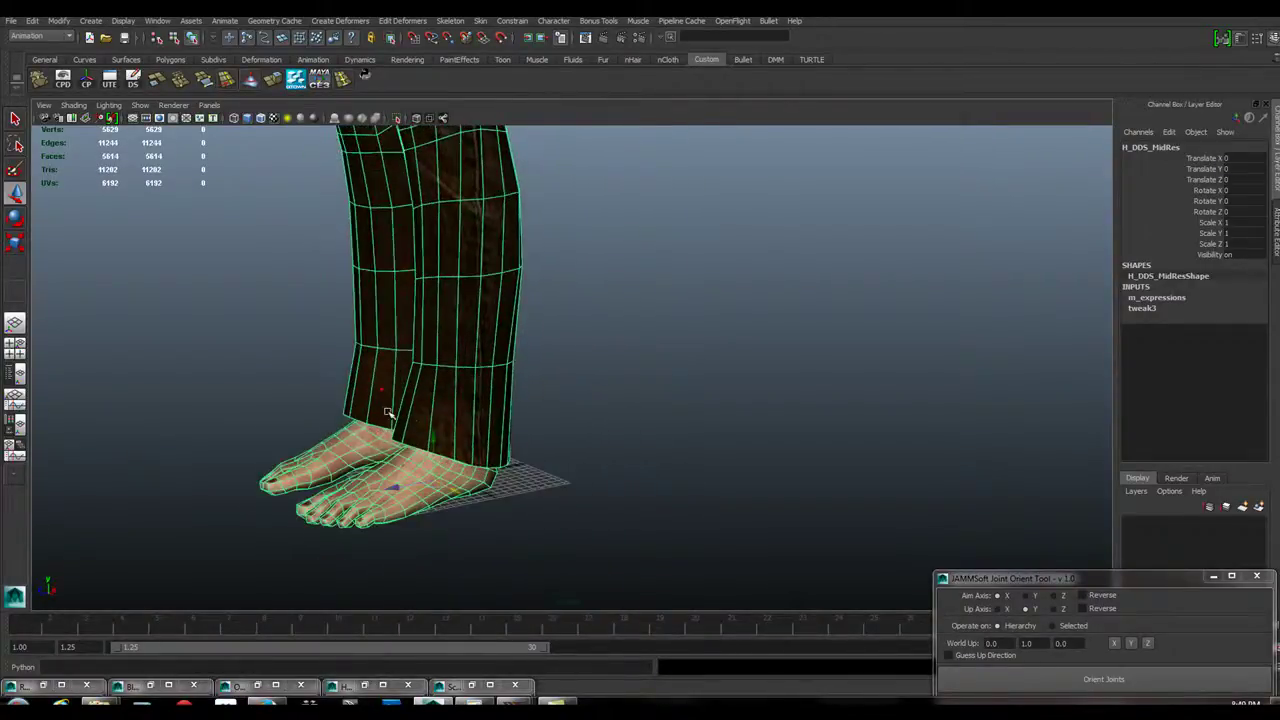
pyautogui.keyDown('alt'); pyautogui.moveTo(400, 322); pyautogui.dragTo(495, 418); pyautogui.keyUp('alt')
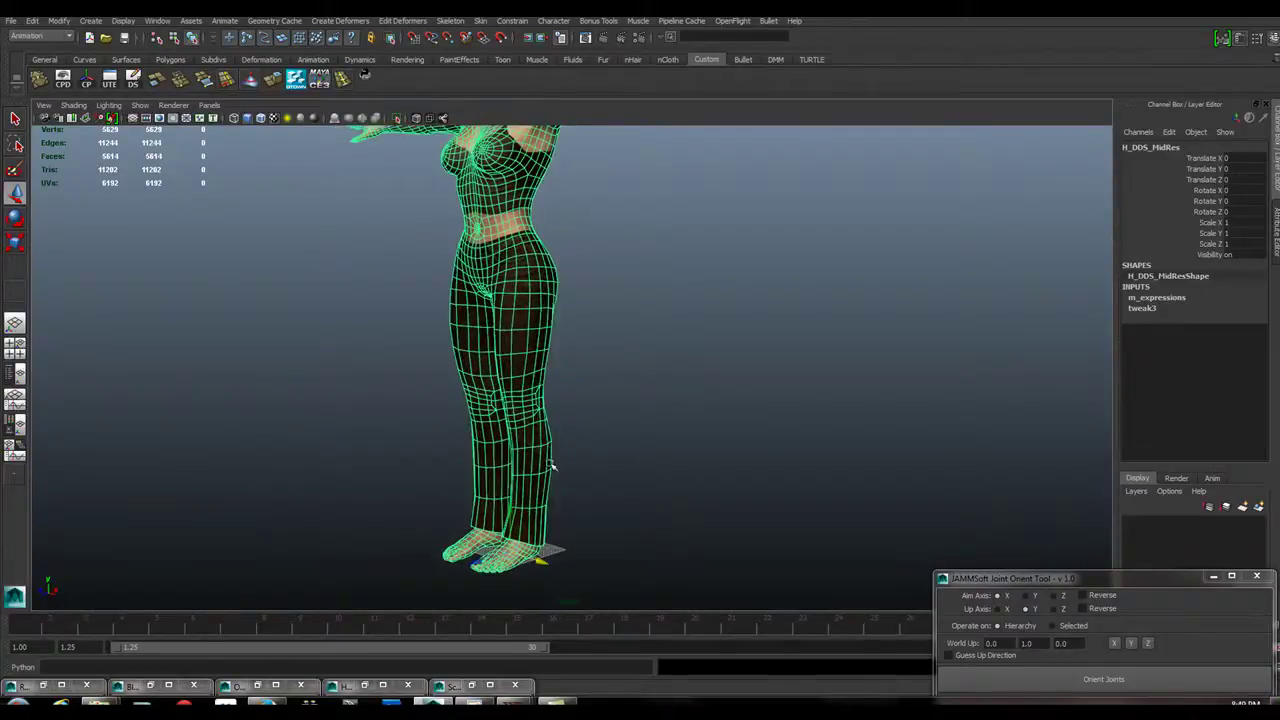
# Step: Examine the character's overall mesh flow from the front and from a three-quarter angle
pyautogui.keyDown('alt'); pyautogui.moveTo(551, 466); pyautogui.dragTo(715, 371); pyautogui.keyUp('alt')
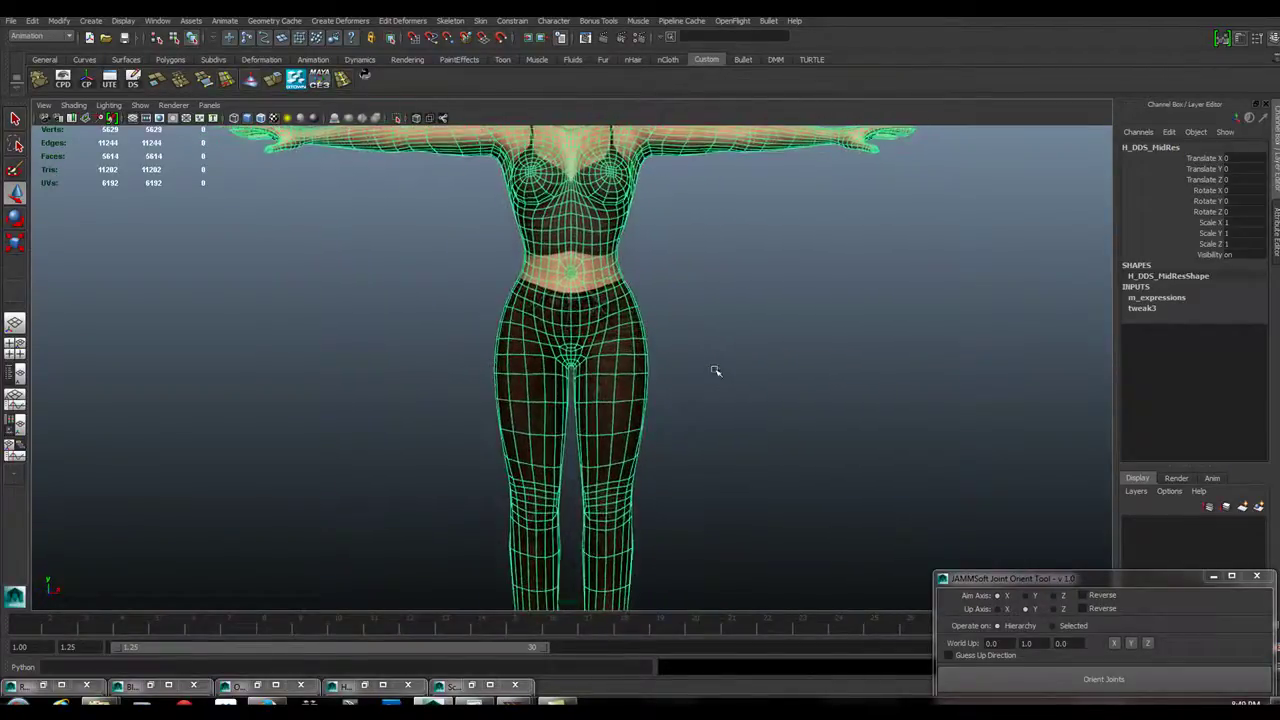
pyautogui.keyDown('alt'); pyautogui.moveTo(715, 371); pyautogui.dragTo(686, 554, button='right'); pyautogui.keyUp('alt')
pyautogui.keyDown('alt'); pyautogui.moveTo(686, 554); pyautogui.dragTo(428, 405); pyautogui.keyUp('alt')
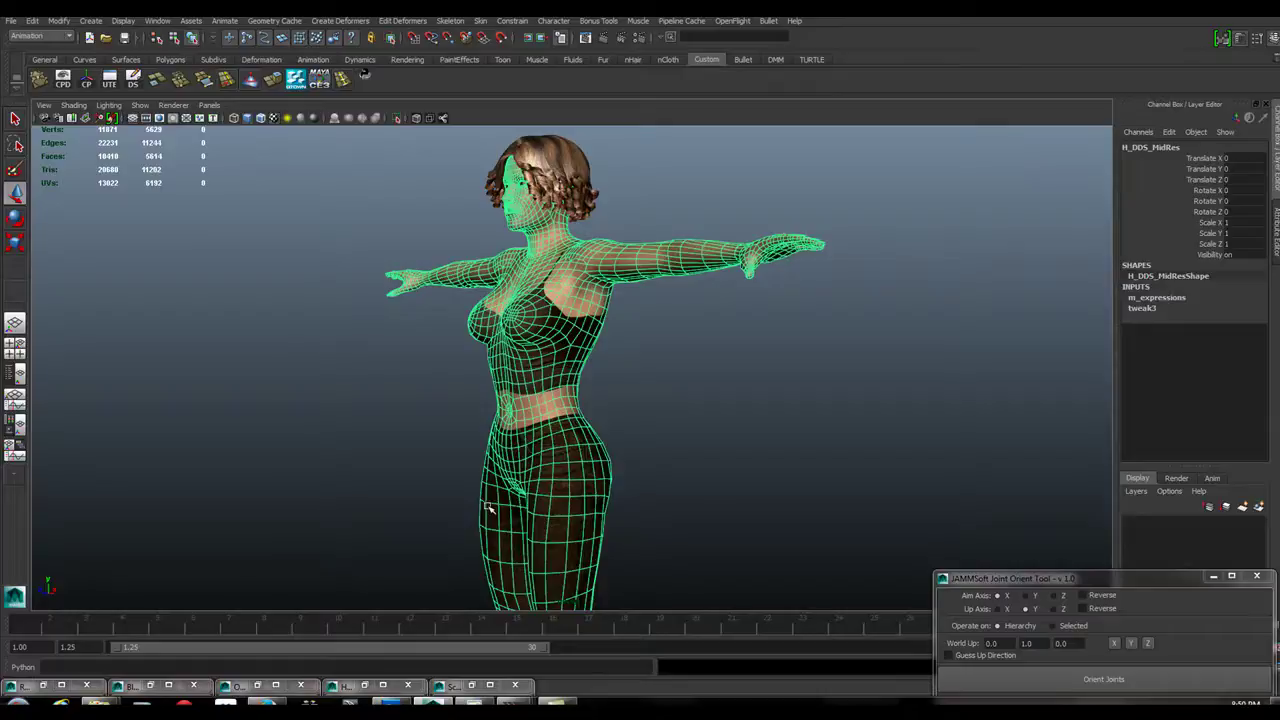
# Step: Switch to Photoshop and create a blank 1920 × 1080 pixel RGB document at 72 pixels/inch with a white background
pyautogui.hotkey('alt', 'Tab')
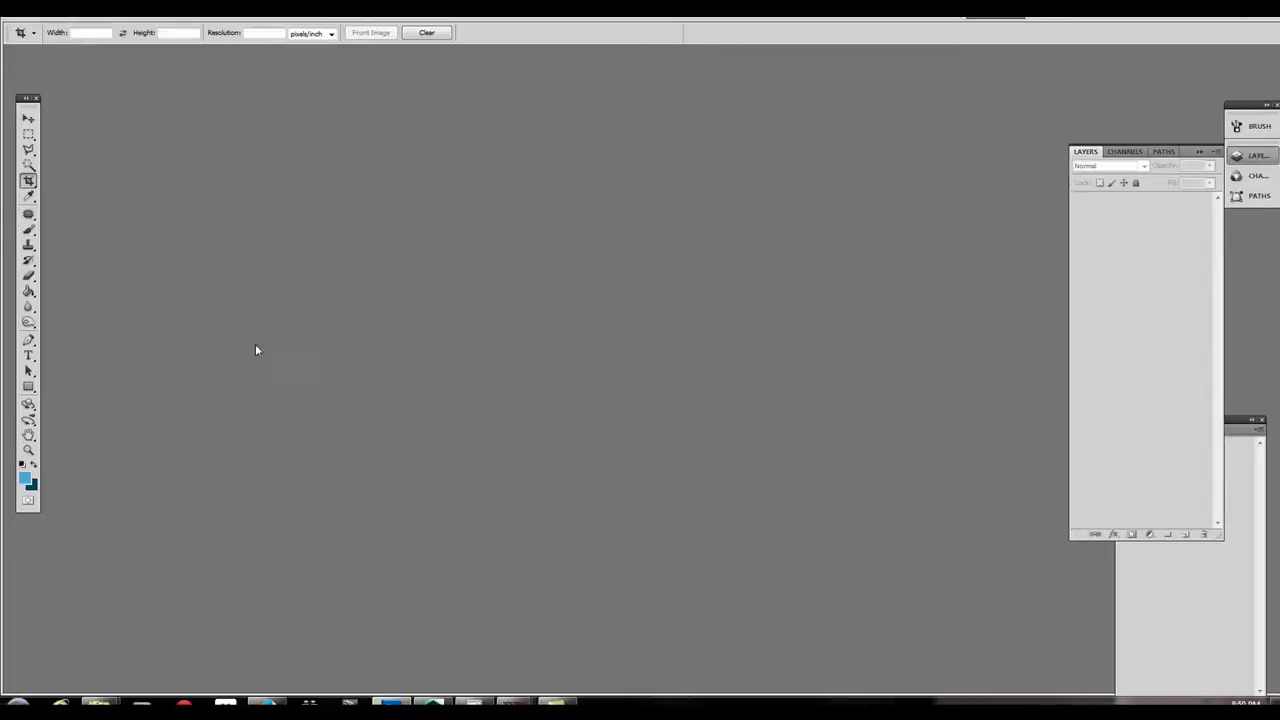
pyautogui.click(22, 10)
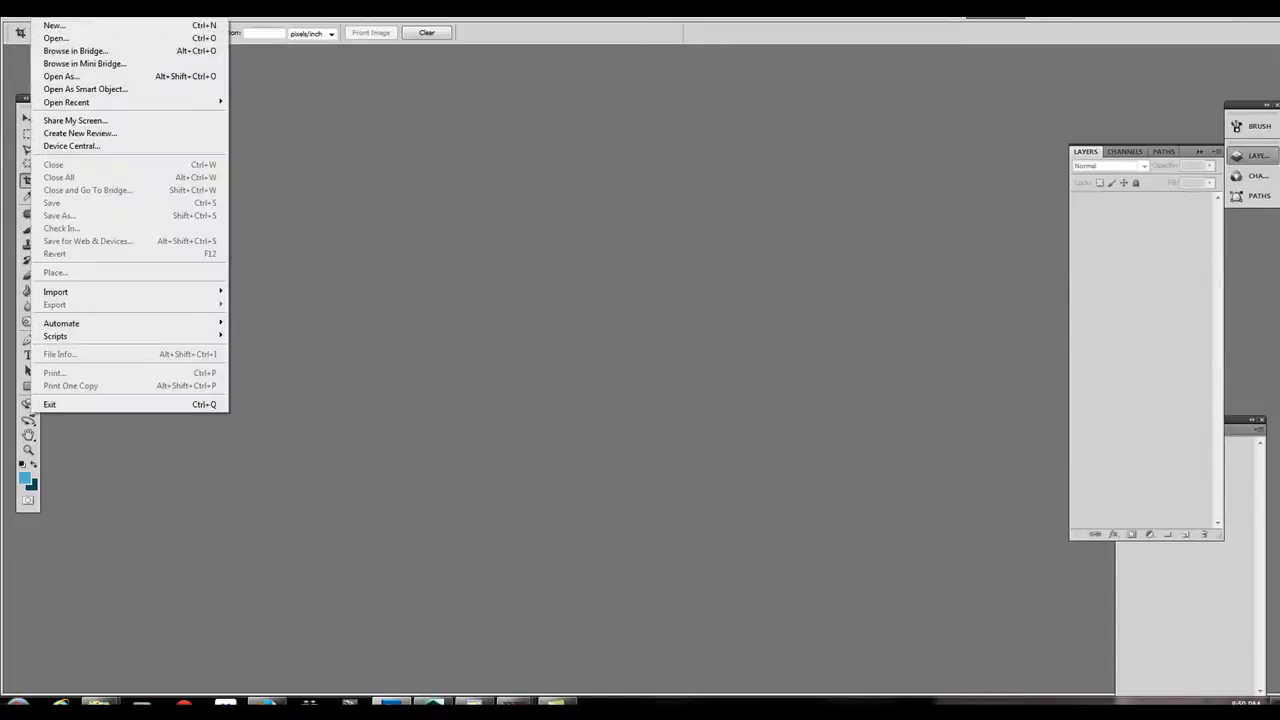
pyautogui.click(53, 25)
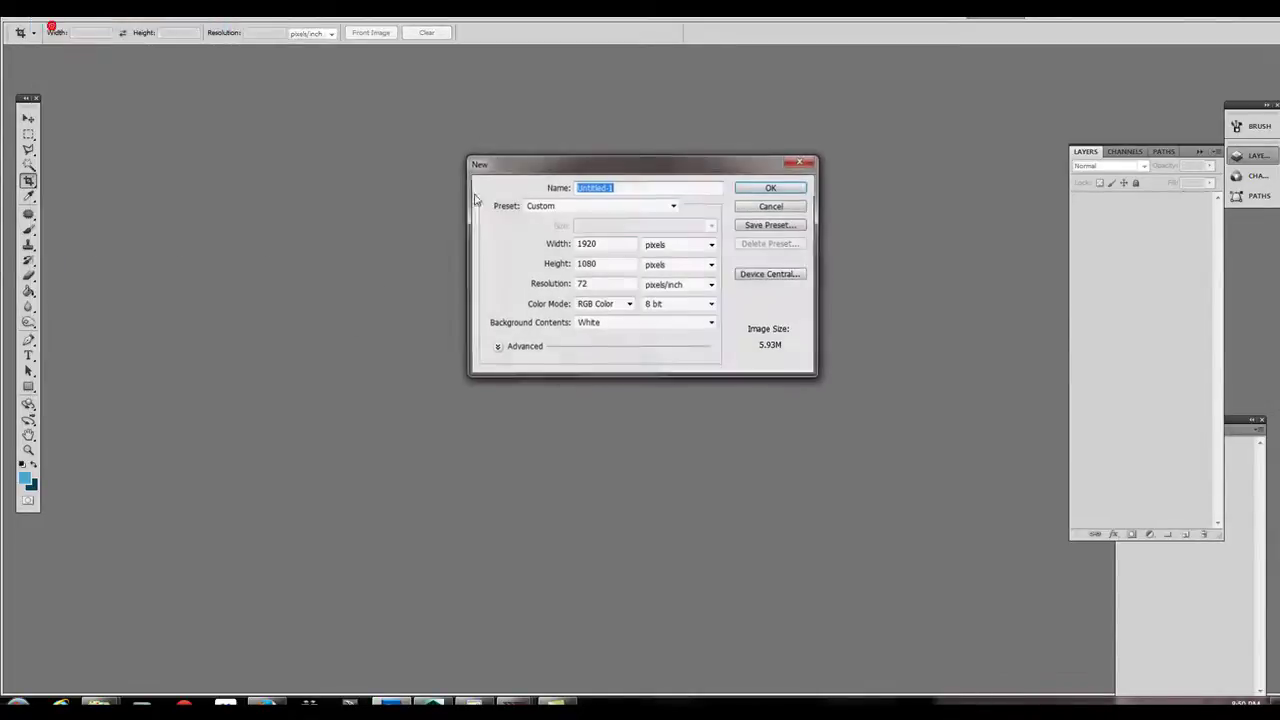
pyautogui.click(769, 188)
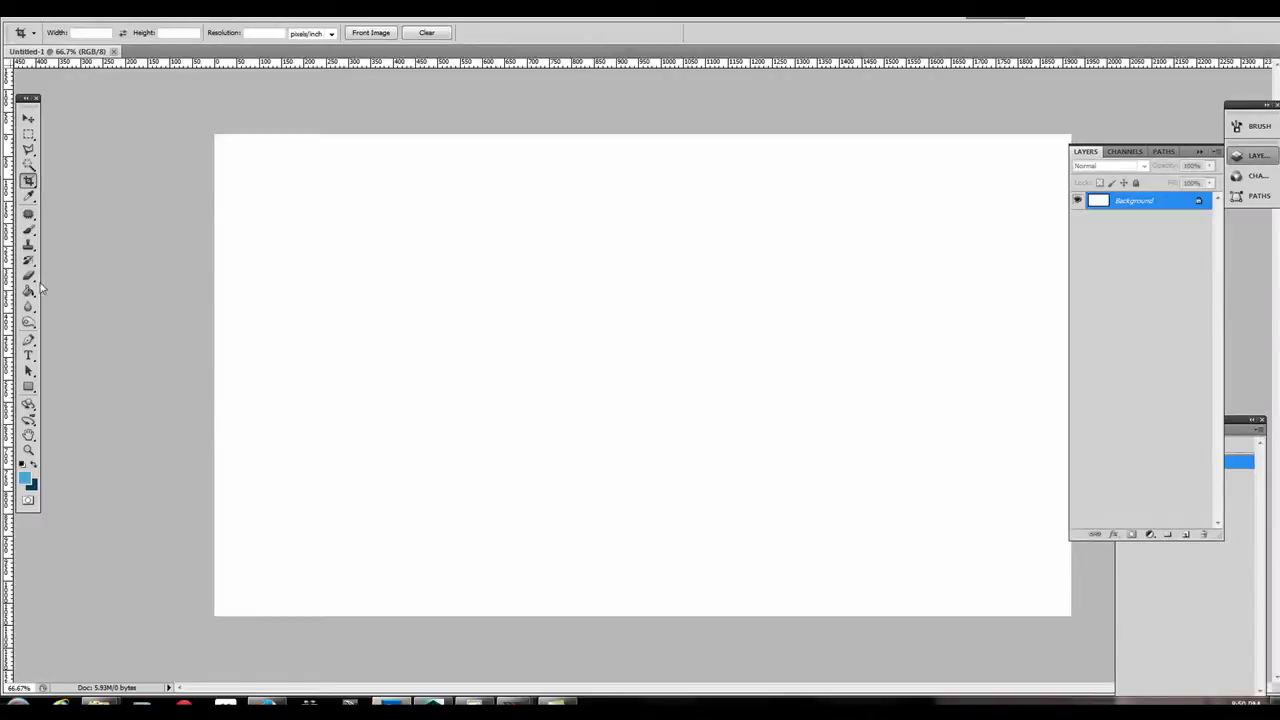
# Step: With a thin black brush, sketch the upper arm-and-shoulder contour and the underarm contour running down the torso in the canvas's upper right
pyautogui.click(21, 466)
pyautogui.click(29, 229)
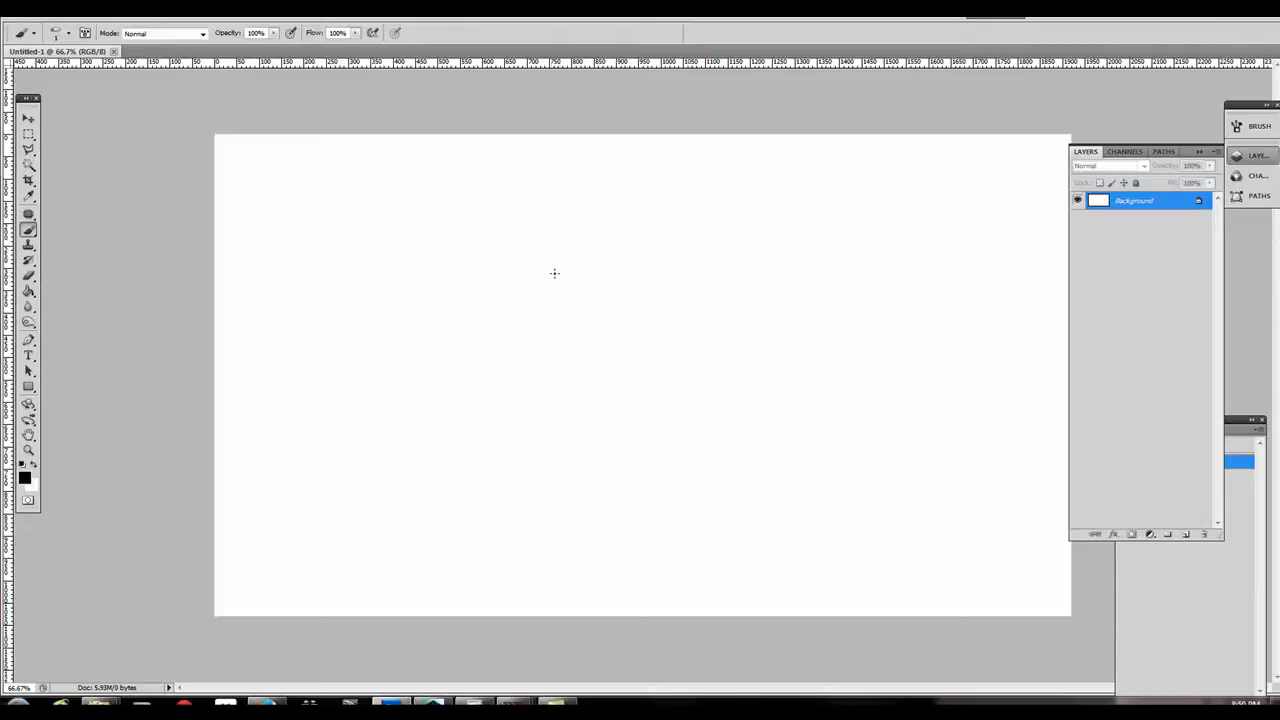
pyautogui.moveTo(541, 266)
pyautogui.mouseDown()
pyautogui.moveTo(351, 314)
pyautogui.moveTo(392, 283)
pyautogui.mouseUp()
pyautogui.hotkey('ctrl', 'z')
pyautogui.moveTo(959, 162)
pyautogui.mouseDown()
pyautogui.moveTo(898, 160)
pyautogui.moveTo(802, 197)
pyautogui.moveTo(665, 205)
pyautogui.mouseUp()
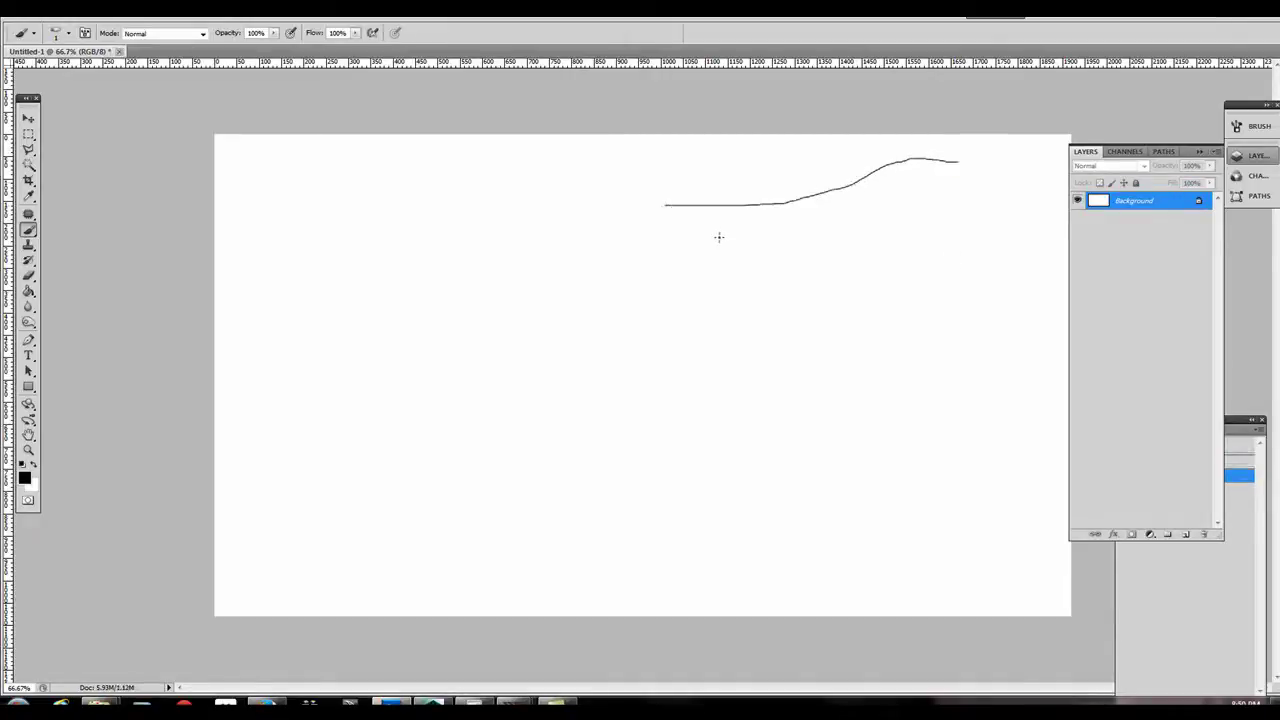
pyautogui.moveTo(680, 254)
pyautogui.mouseDown()
pyautogui.moveTo(903, 248)
pyautogui.moveTo(928, 262)
pyautogui.moveTo(966, 380)
pyautogui.mouseUp()
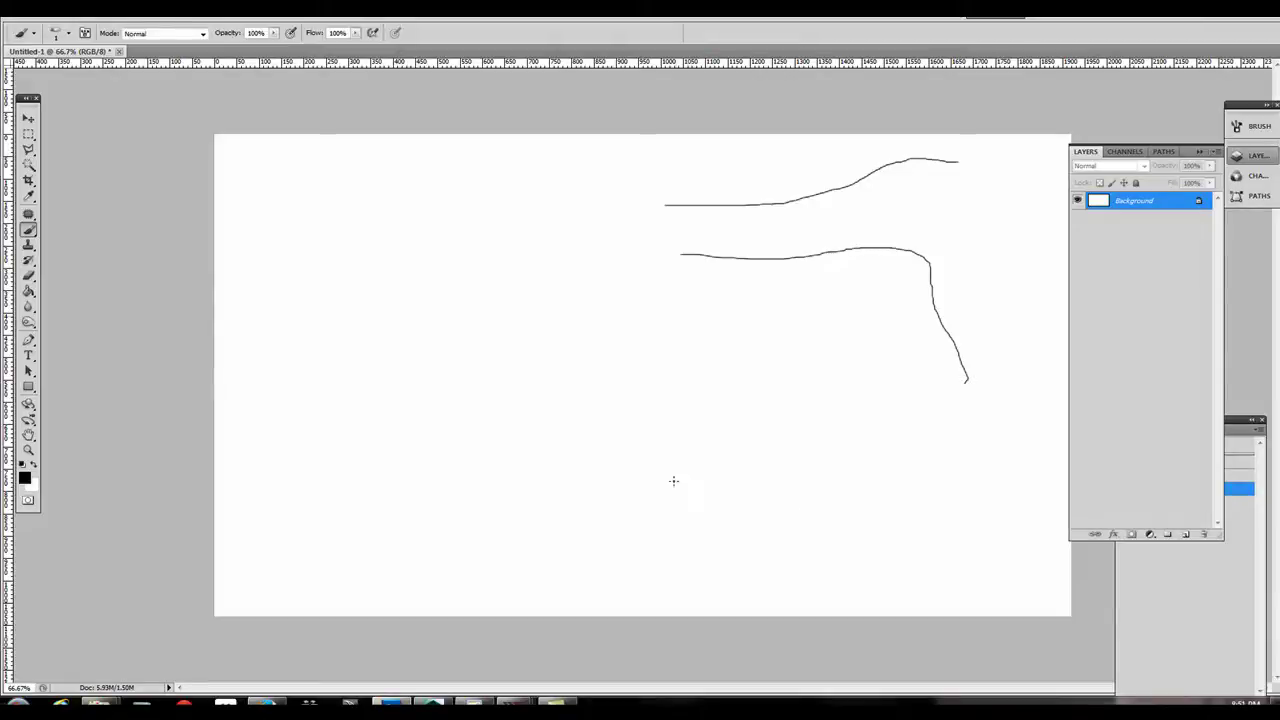
# Step: Sketch a bulging body contour near the canvas centre and two roughly parallel curved limb contours in the upper left
pyautogui.moveTo(558, 296)
pyautogui.mouseDown()
pyautogui.moveTo(503, 437)
pyautogui.moveTo(521, 555)
pyautogui.mouseUp()
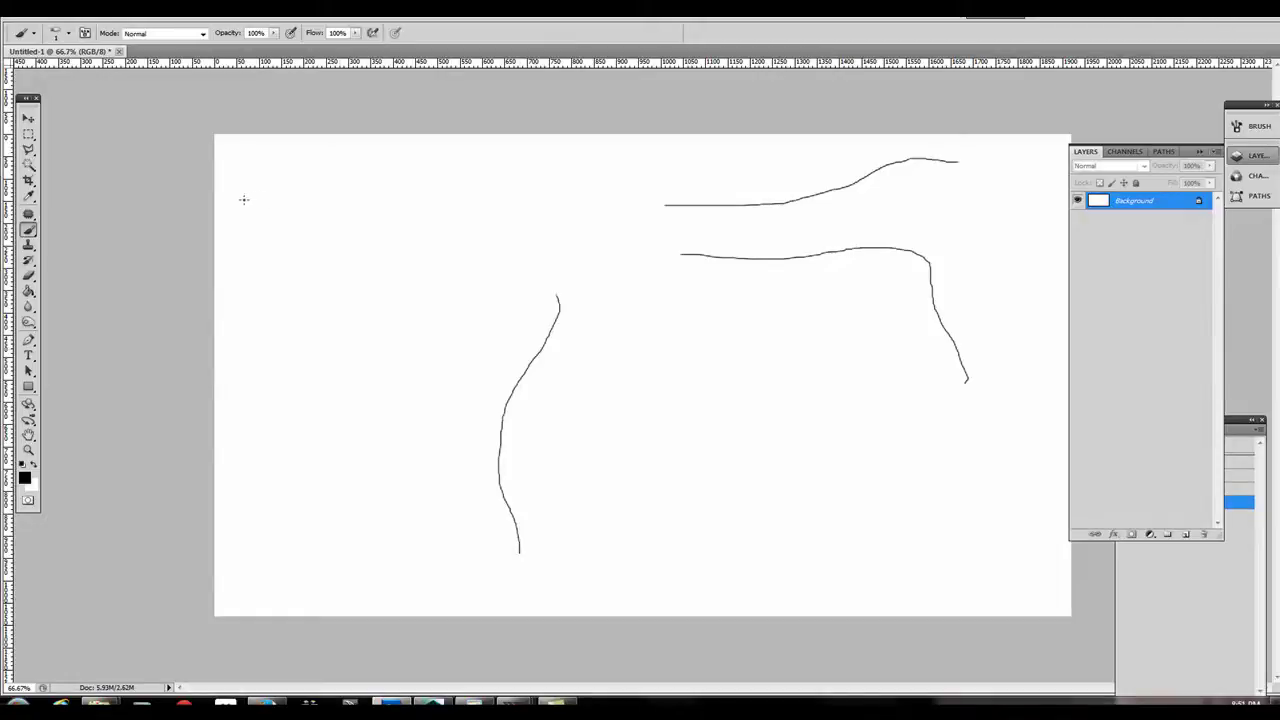
pyautogui.moveTo(243, 200)
pyautogui.mouseDown()
pyautogui.moveTo(354, 185)
pyautogui.moveTo(449, 222)
pyautogui.mouseUp()
pyautogui.moveTo(261, 252); pyautogui.dragTo(366, 245)
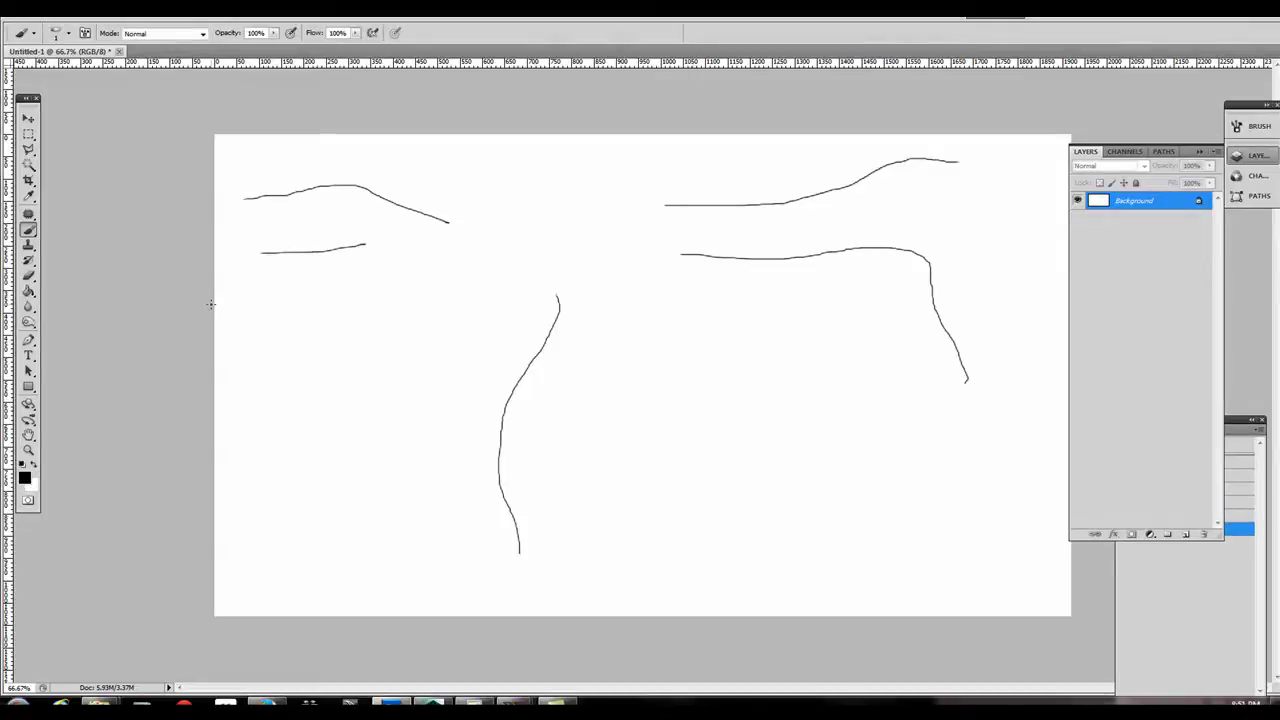
pyautogui.hotkey('ctrl', 'z')
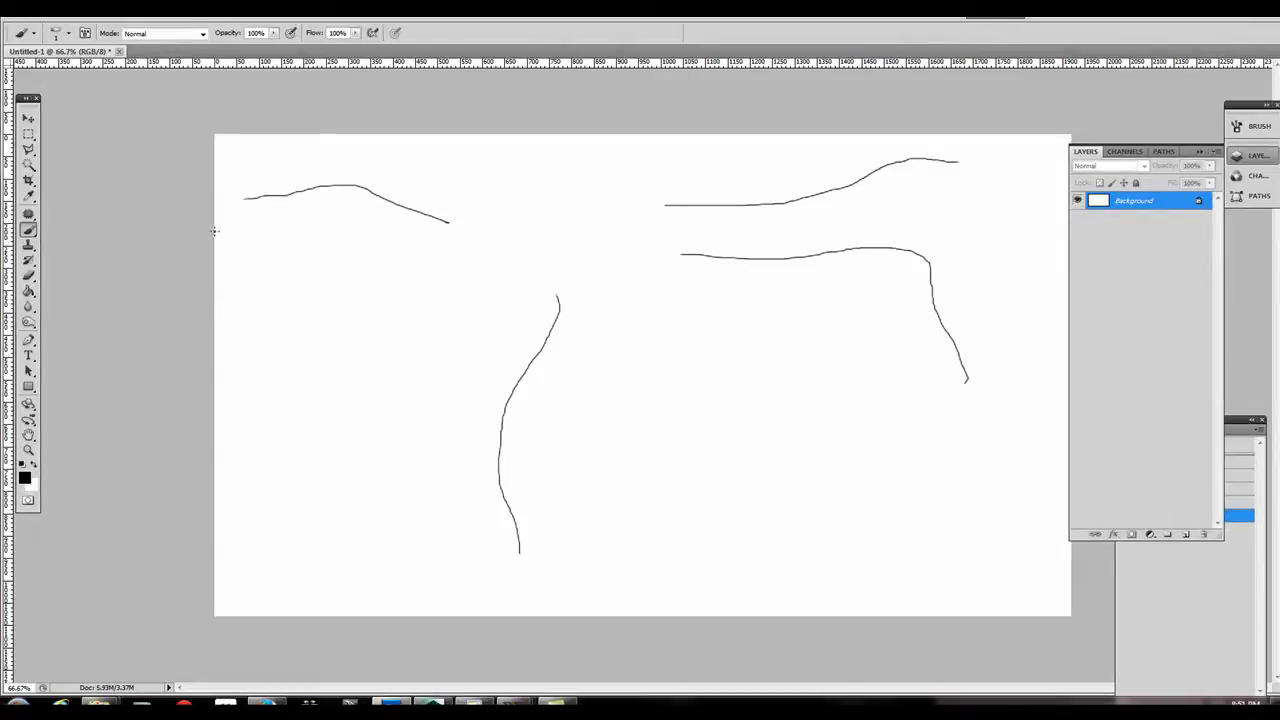
pyautogui.moveTo(245, 253)
pyautogui.mouseDown()
pyautogui.moveTo(346, 247)
pyautogui.moveTo(409, 268)
pyautogui.mouseUp()
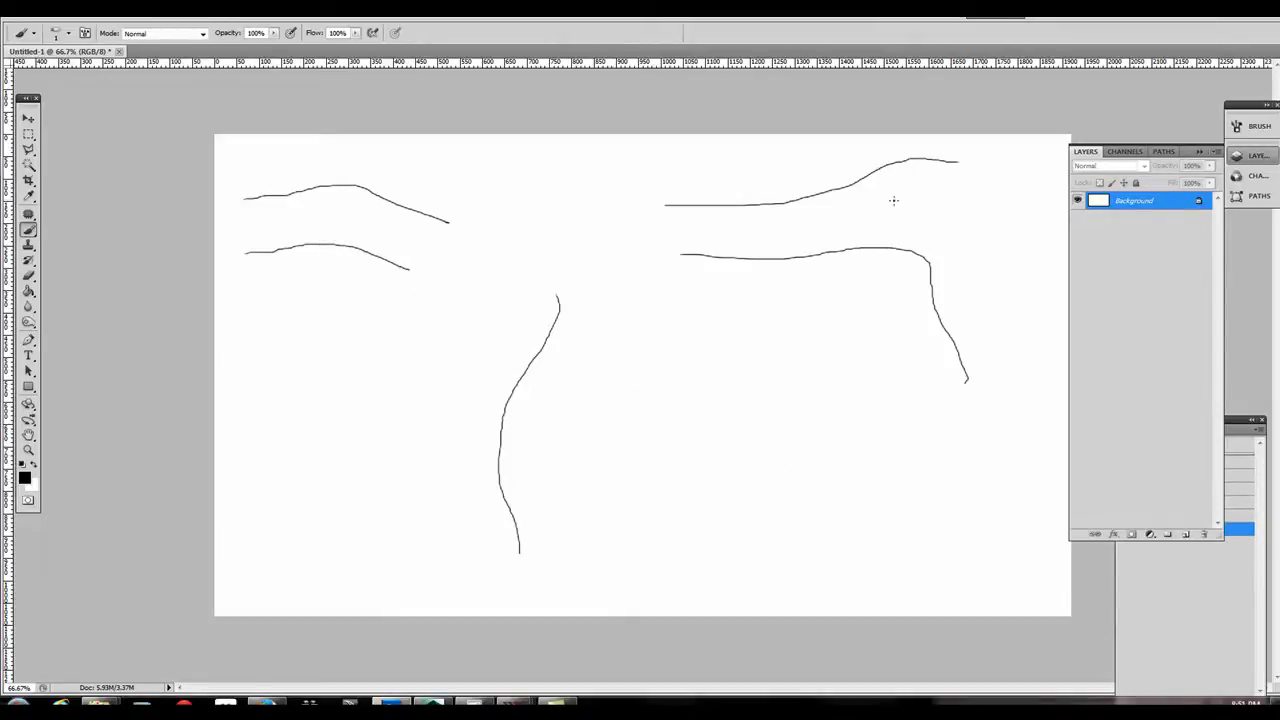
# Step: Draw four curved edge loops across the shoulder sketch, the outermost one reaching the torso line below the underarm
pyautogui.moveTo(865, 175); pyautogui.dragTo(881, 248)
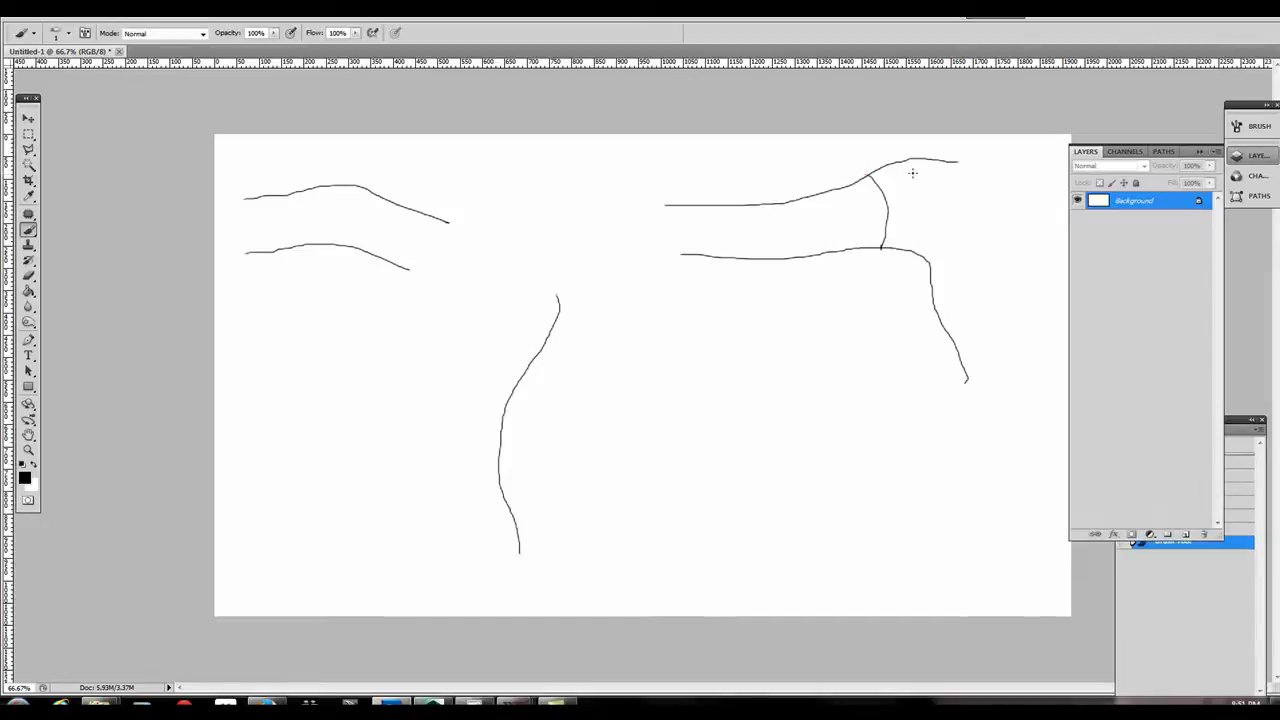
pyautogui.moveTo(898, 162); pyautogui.dragTo(915, 258)
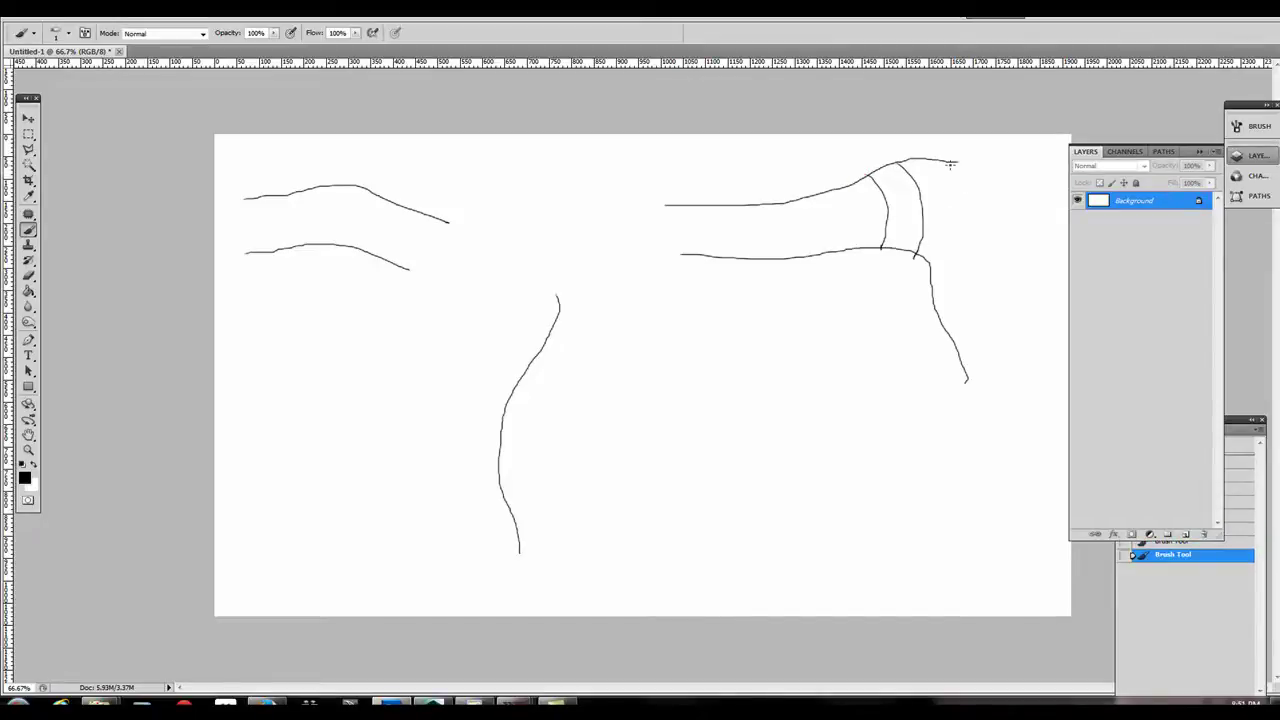
pyautogui.moveTo(950, 161)
pyautogui.mouseDown()
pyautogui.moveTo(960, 203)
pyautogui.moveTo(929, 264)
pyautogui.mouseUp()
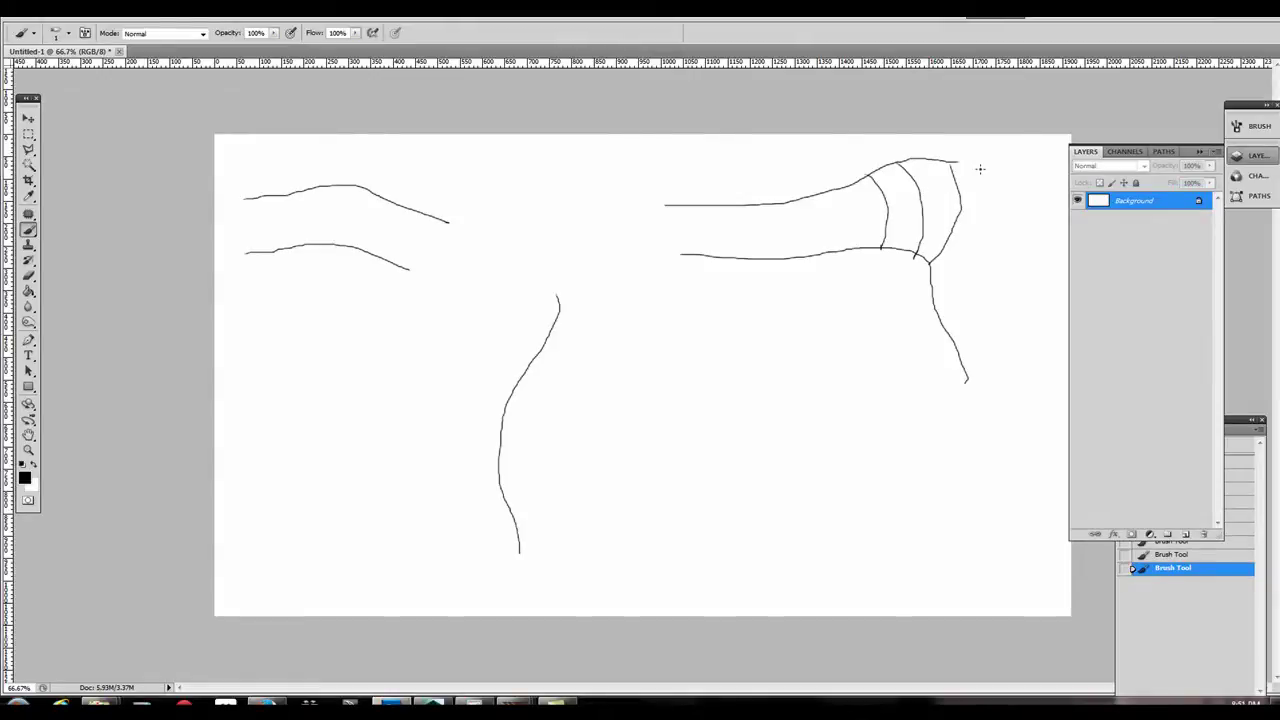
pyautogui.moveTo(961, 159)
pyautogui.mouseDown()
pyautogui.moveTo(982, 172)
pyautogui.moveTo(992, 244)
pyautogui.moveTo(952, 292)
pyautogui.moveTo(931, 291)
pyautogui.mouseUp()
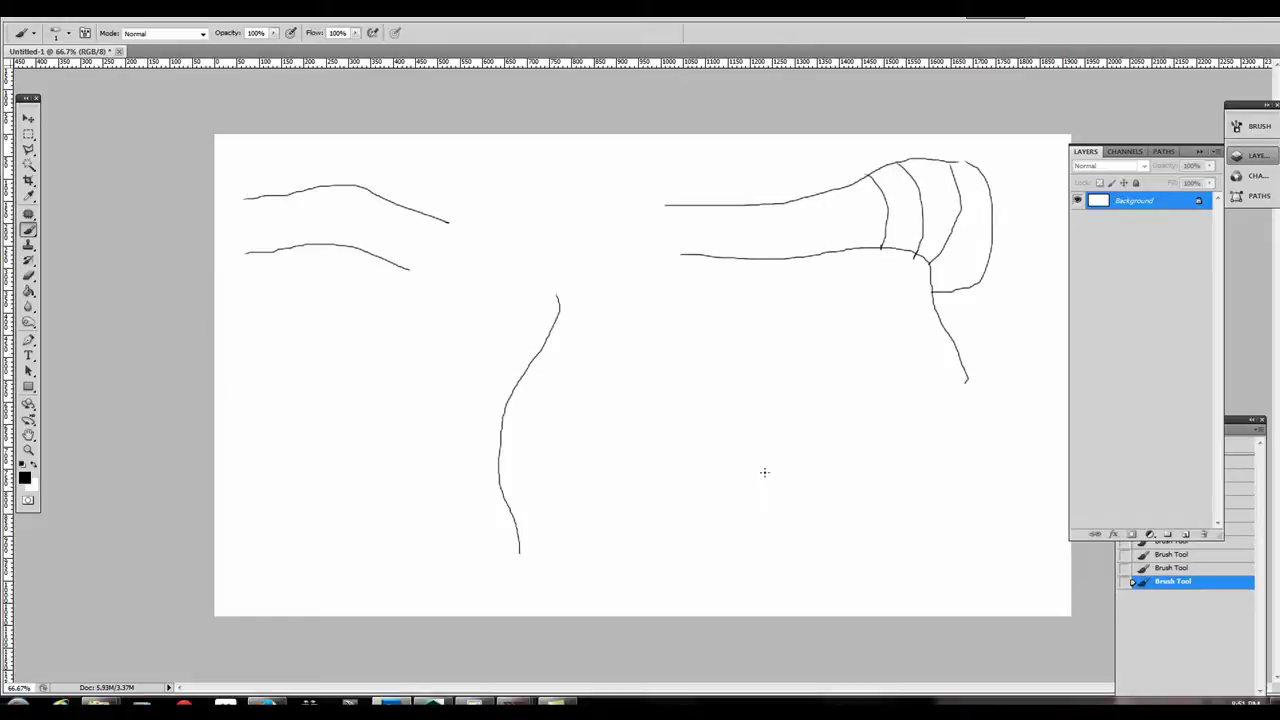
pyautogui.hotkey('ctrl', 'z')
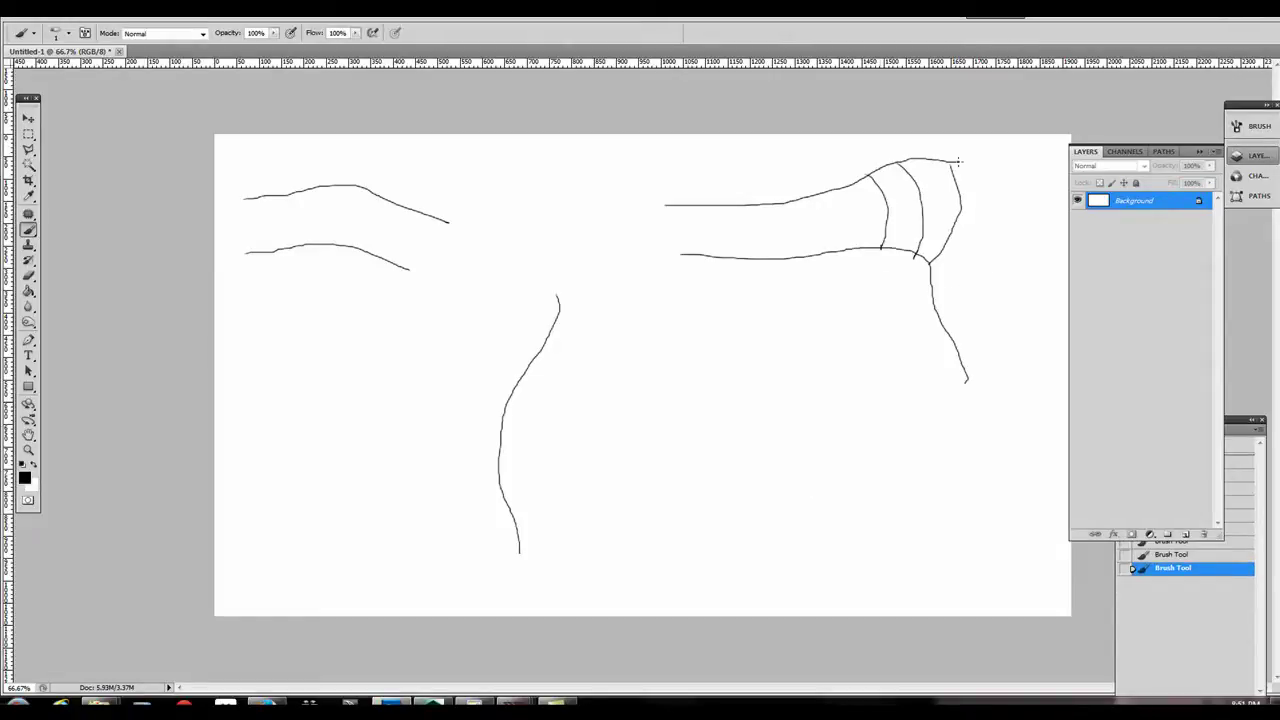
pyautogui.moveTo(958, 161)
pyautogui.mouseDown()
pyautogui.moveTo(993, 152)
pyautogui.moveTo(991, 216)
pyautogui.moveTo(935, 307)
pyautogui.mouseUp()
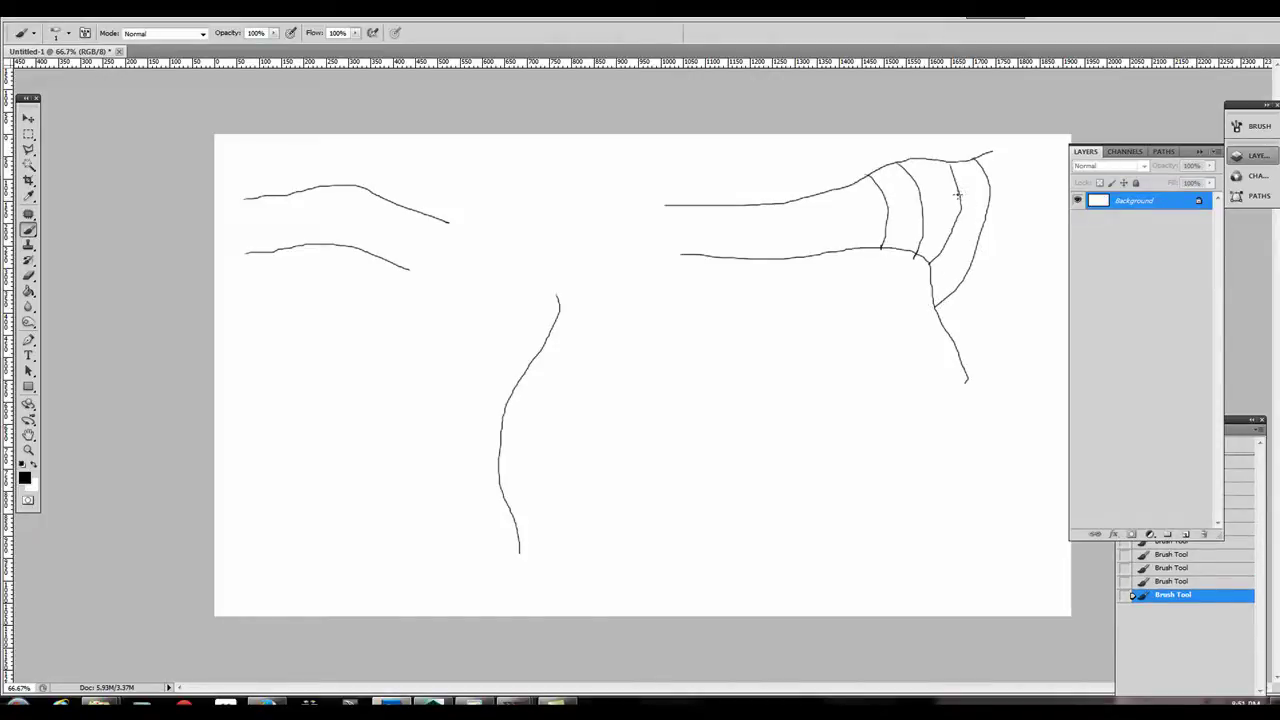
# Step: Mark a joint on the shoulder's third edge loop and draw a double-headed arrow above the shoulder
pyautogui.moveTo(957, 204); pyautogui.dragTo(966, 204)
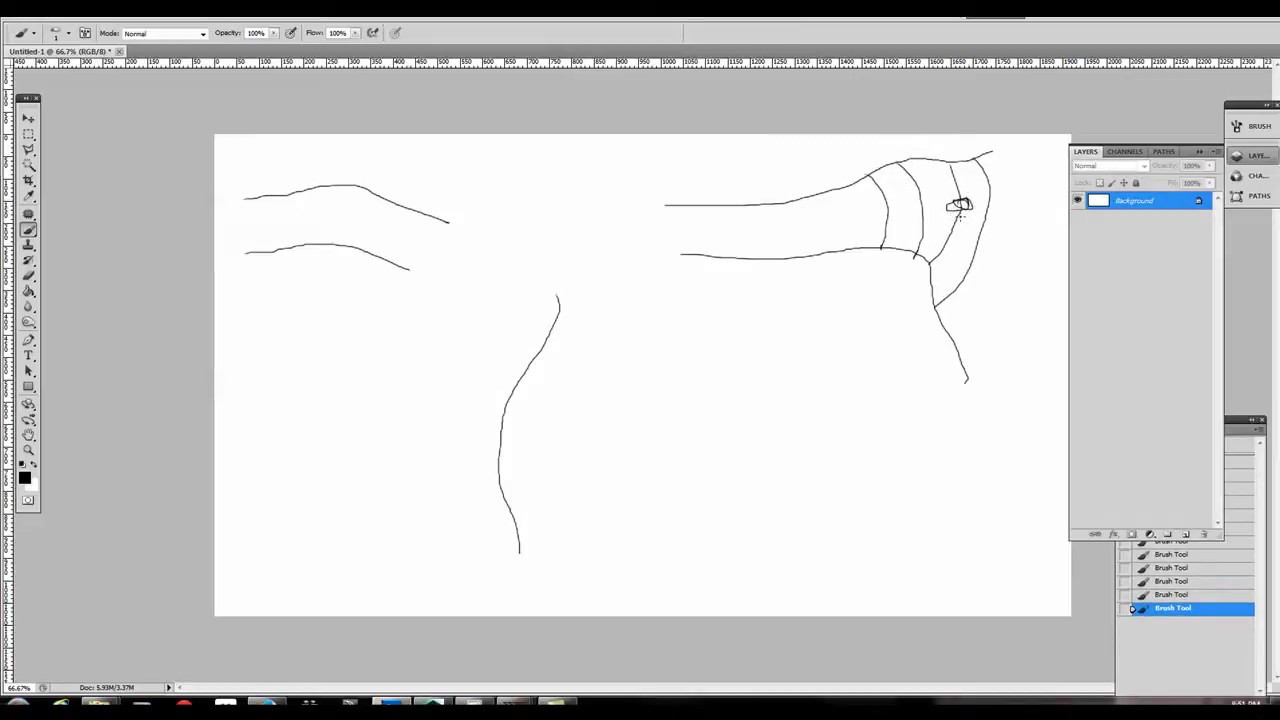
pyautogui.moveTo(860, 151); pyautogui.dragTo(970, 144)
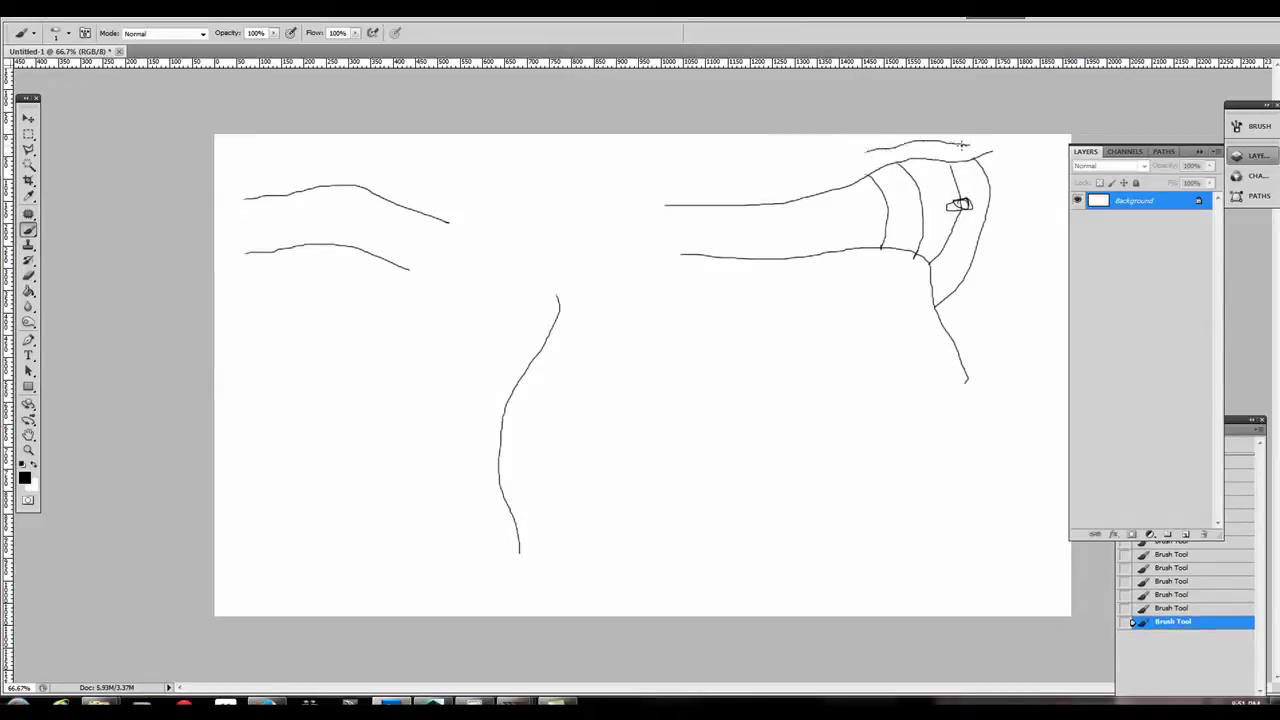
pyautogui.moveTo(865, 147)
pyautogui.mouseDown()
pyautogui.moveTo(850, 156)
pyautogui.moveTo(876, 157)
pyautogui.mouseUp()
pyautogui.moveTo(969, 143)
pyautogui.mouseDown()
pyautogui.moveTo(993, 146)
pyautogui.moveTo(978, 155)
pyautogui.mouseUp()
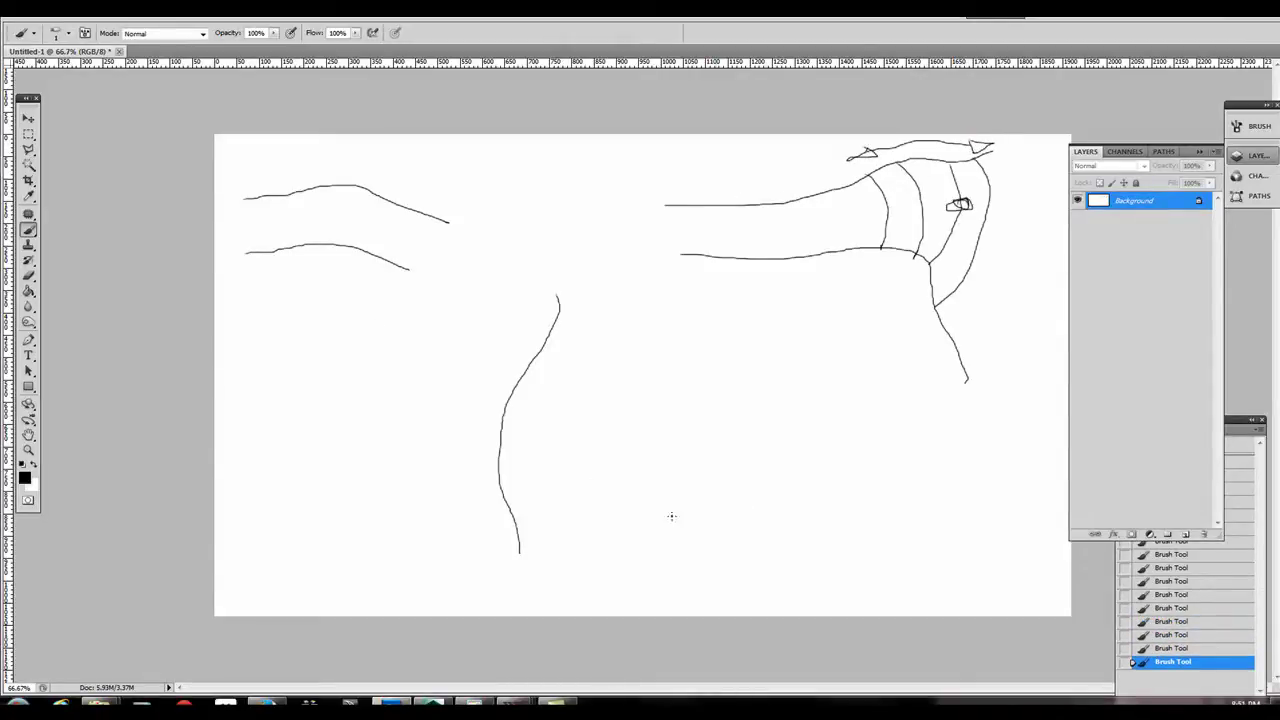
# Step: Add three curved edge loops to the central contour, mark a joint on the middle one, and draw an arc alongside the contour
pyautogui.moveTo(502, 471)
pyautogui.mouseDown()
pyautogui.moveTo(556, 479)
pyautogui.moveTo(588, 503)
pyautogui.mouseUp()
pyautogui.moveTo(502, 411); pyautogui.dragTo(586, 470)
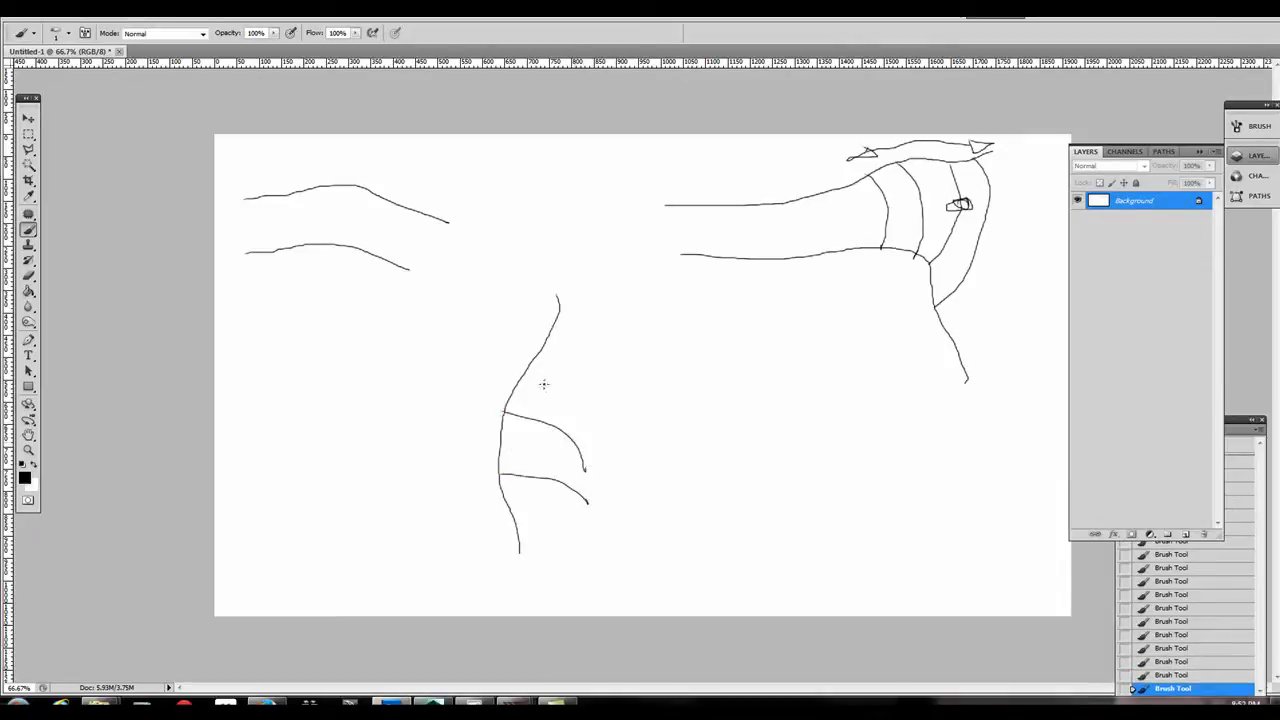
pyautogui.moveTo(518, 379); pyautogui.dragTo(617, 443)
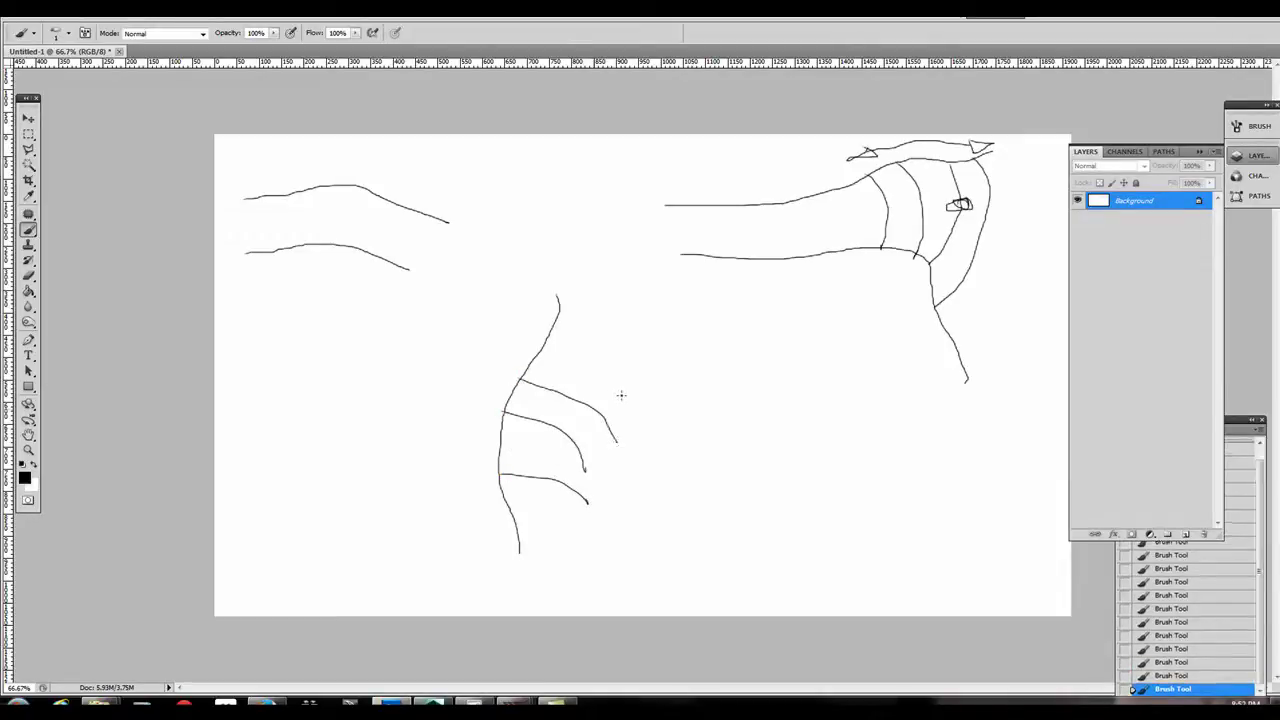
pyautogui.hotkey('ctrl', 'z')
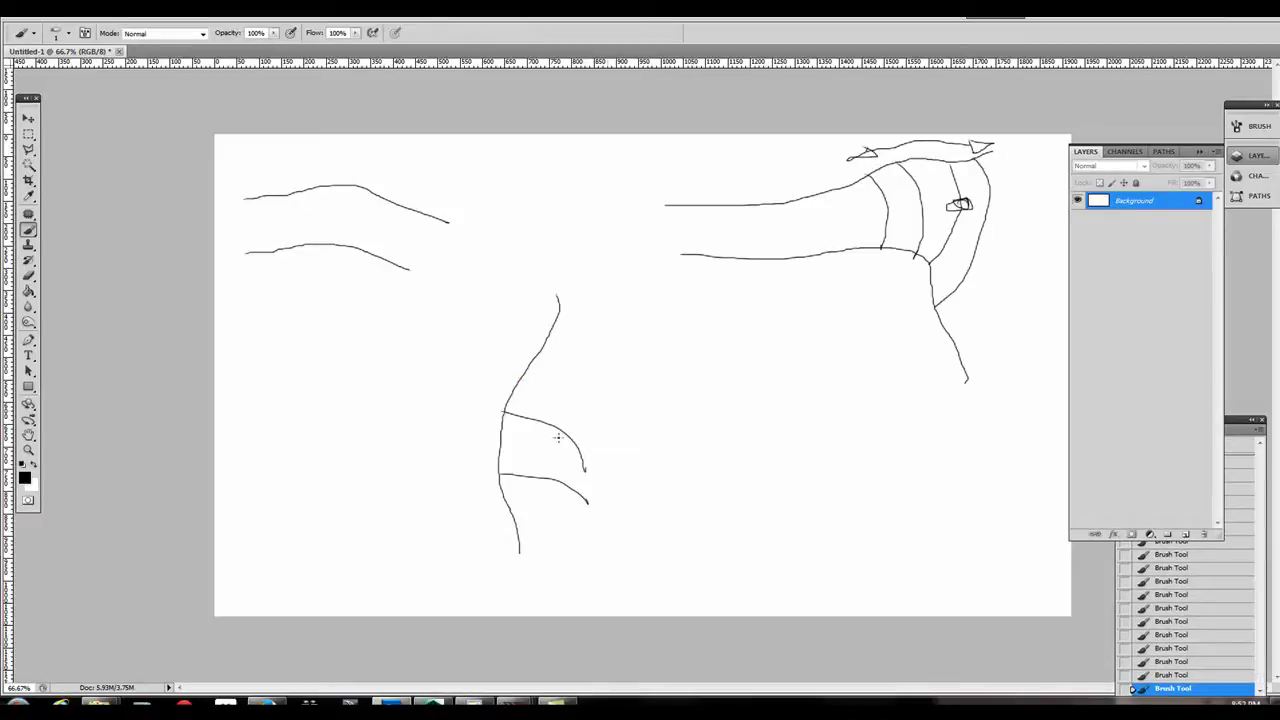
pyautogui.moveTo(519, 379)
pyautogui.mouseDown()
pyautogui.moveTo(600, 451)
pyautogui.moveTo(556, 425)
pyautogui.mouseUp()
pyautogui.moveTo(478, 377); pyautogui.dragTo(474, 546)
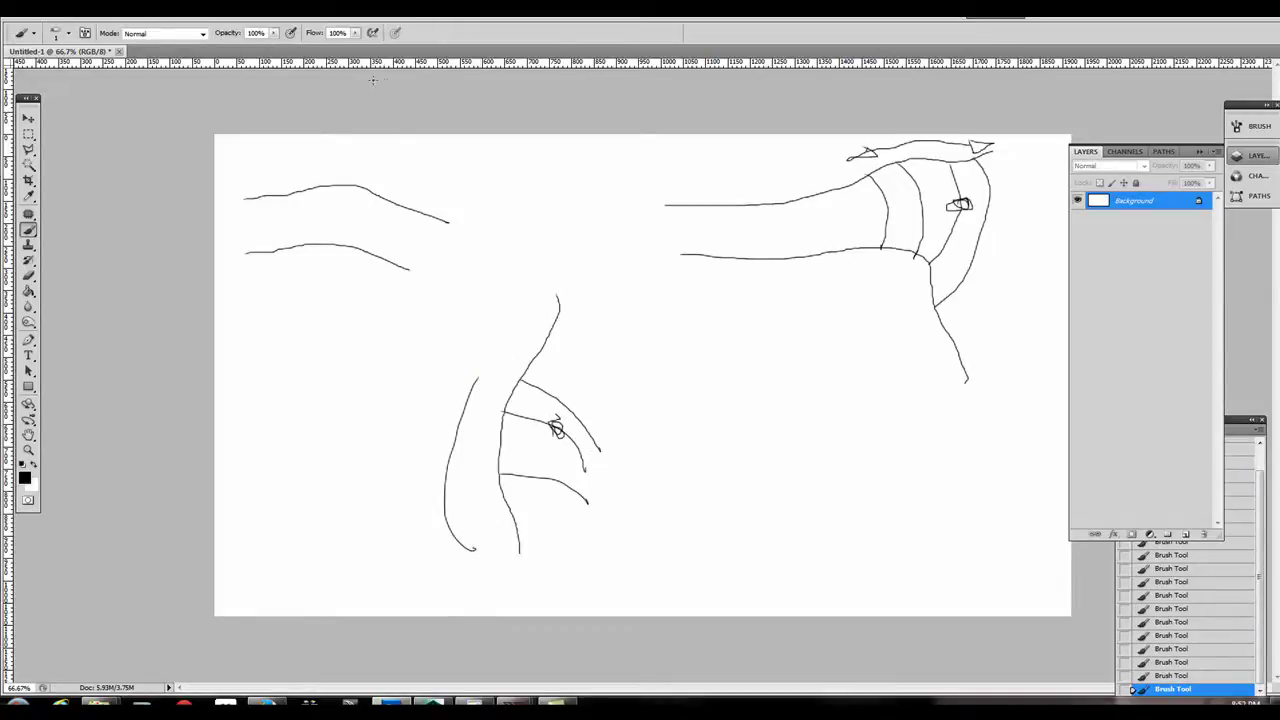
# Step: Draw three edge loops across the upper-left limb sketch and mark a joint with a small circle on the middle loop
pyautogui.moveTo(310, 187); pyautogui.dragTo(337, 248)
pyautogui.moveTo(346, 181)
pyautogui.mouseDown()
pyautogui.moveTo(359, 246)
pyautogui.moveTo(364, 228)
pyautogui.moveTo(384, 228)
pyautogui.moveTo(386, 262)
pyautogui.mouseUp()
pyautogui.moveTo(357, 205); pyautogui.dragTo(357, 206)
# Step: Sketch a long bending contour in the canvas's lower left and erase the stray hook at its lower end
pyautogui.moveTo(330, 312); pyautogui.dragTo(285, 565)
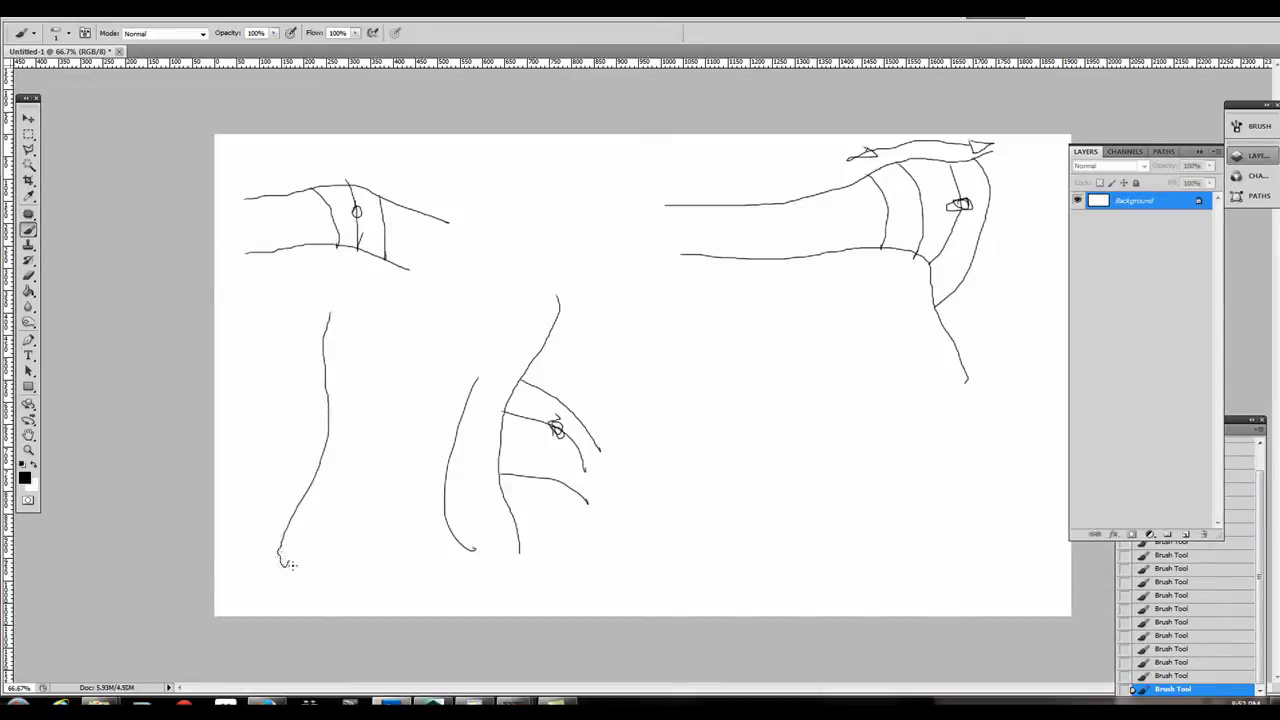
pyautogui.click(29, 275)
pyautogui.moveTo(285, 556)
pyautogui.mouseDown()
pyautogui.moveTo(269, 554)
pyautogui.moveTo(284, 556)
pyautogui.mouseUp()
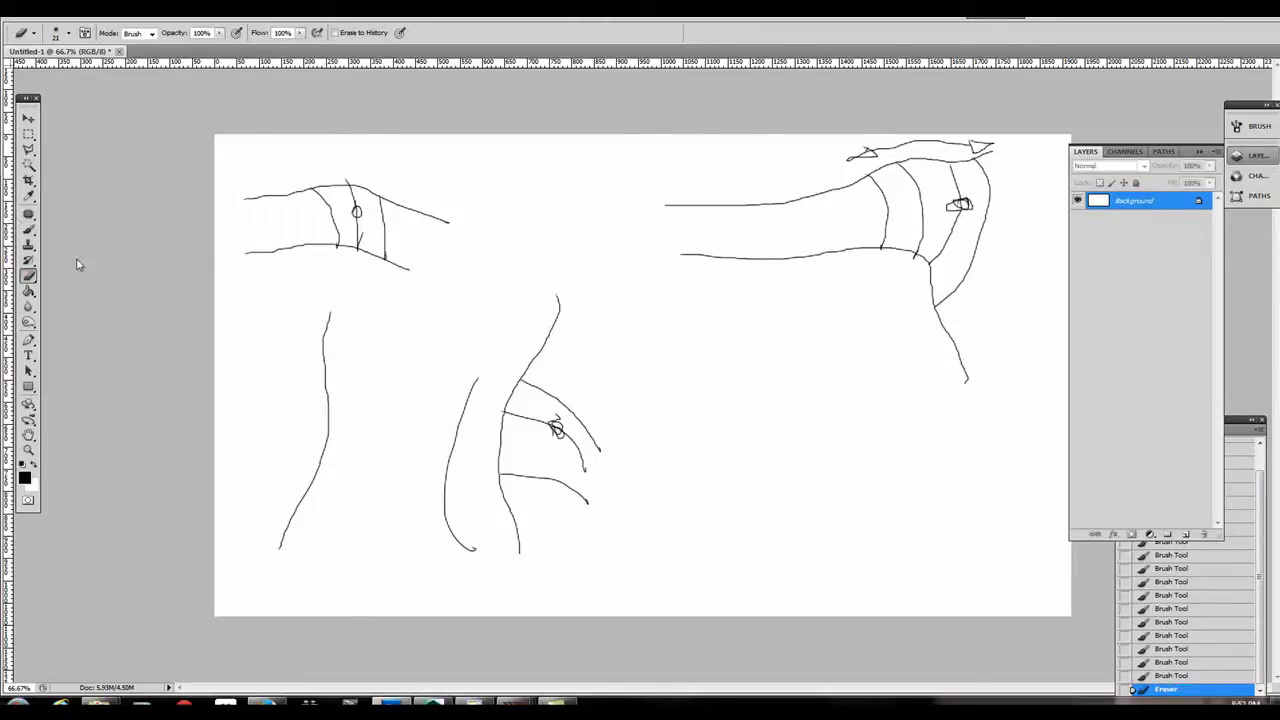
# Step: With the brush, draw six edge loops off the lower-left contour and mark joint positions on them
pyautogui.click(29, 229)
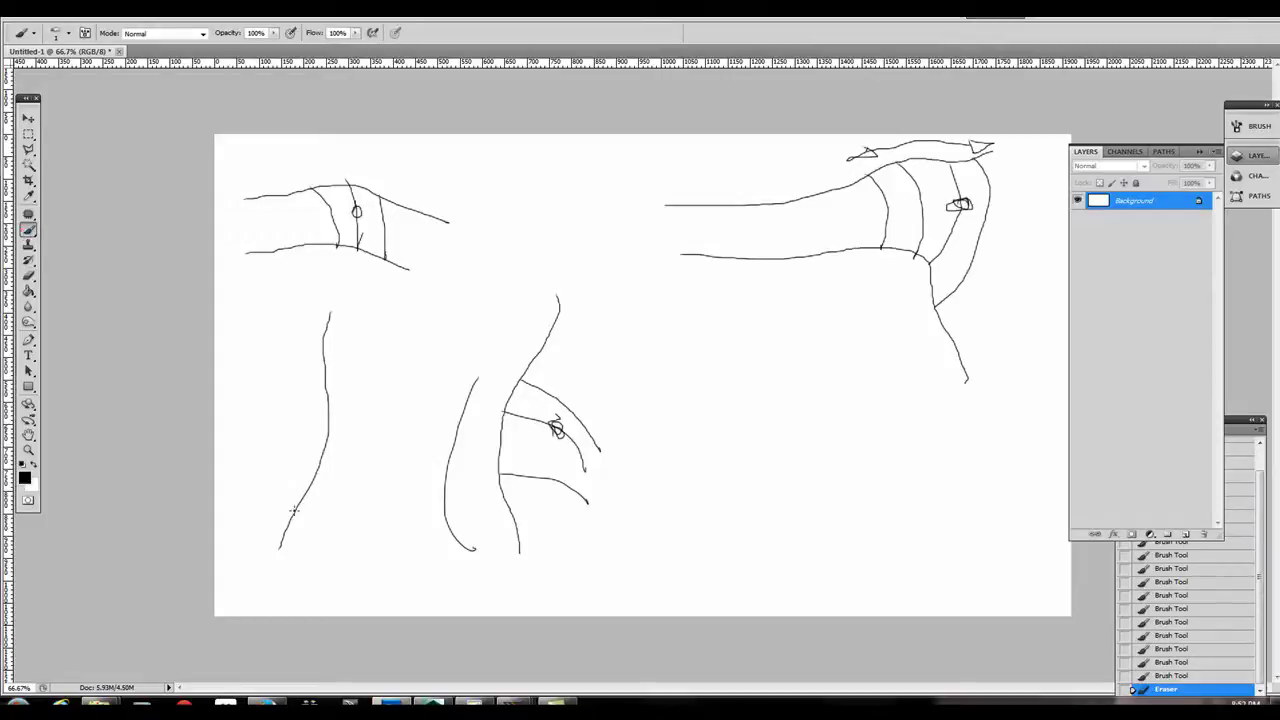
pyautogui.moveTo(290, 513); pyautogui.dragTo(347, 534)
pyautogui.moveTo(303, 492); pyautogui.dragTo(358, 512)
pyautogui.moveTo(320, 467)
pyautogui.mouseDown()
pyautogui.moveTo(369, 488)
pyautogui.moveTo(324, 499)
pyautogui.mouseUp()
pyautogui.moveTo(334, 427); pyautogui.dragTo(374, 432)
pyautogui.moveTo(329, 398); pyautogui.dragTo(386, 398)
pyautogui.moveTo(325, 444); pyautogui.dragTo(377, 465)
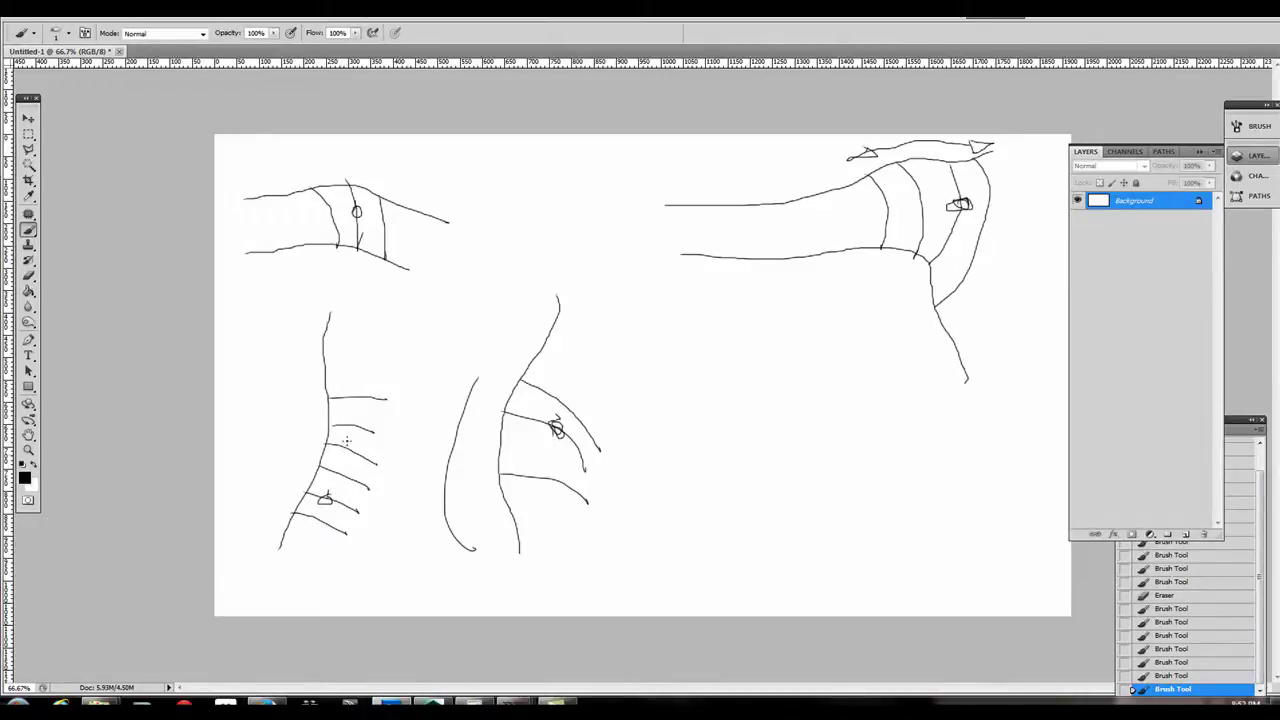
pyautogui.moveTo(342, 449); pyautogui.dragTo(343, 450)
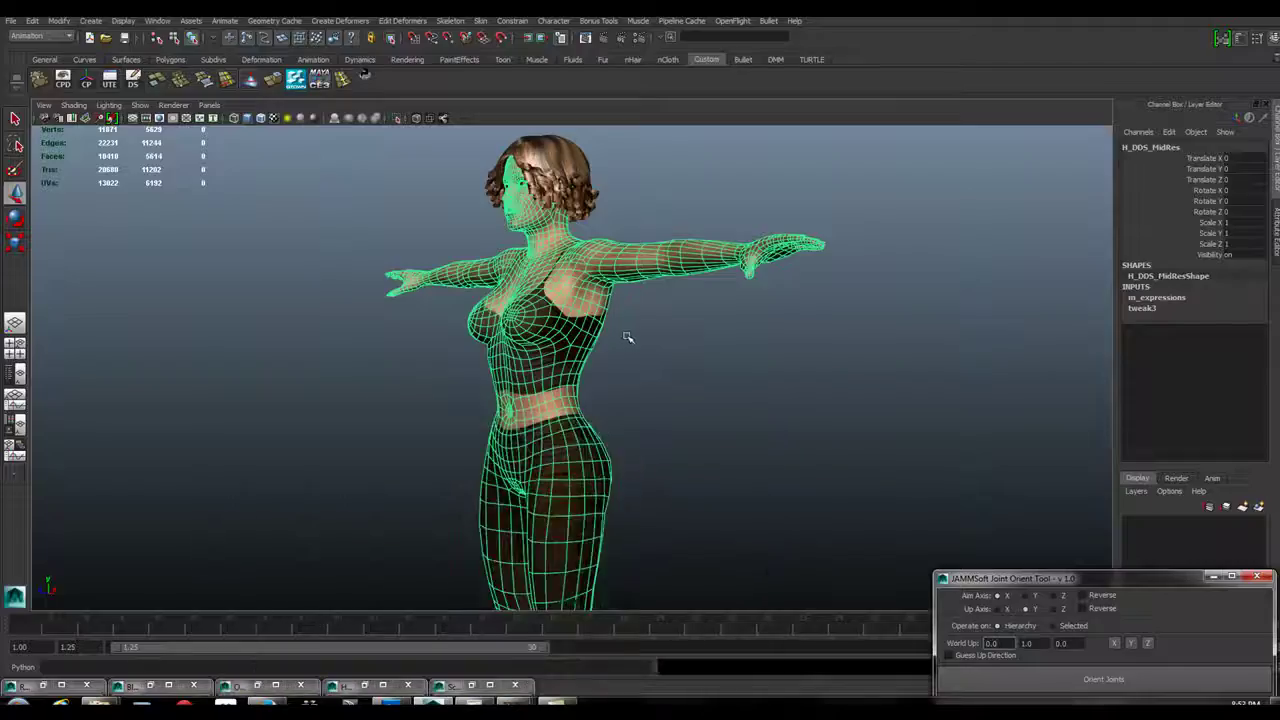
# Step: Switch back to Maya and show the character in the wireframe side view, framed on the torso and hips
pyautogui.moveTo(550, 347)
pyautogui.keyDown('alt'); pyautogui.mouseDown()
pyautogui.moveTo(528, 365)
pyautogui.moveTo(738, 357)
pyautogui.moveTo(440, 364)
pyautogui.mouseUp(); pyautogui.keyUp('alt')
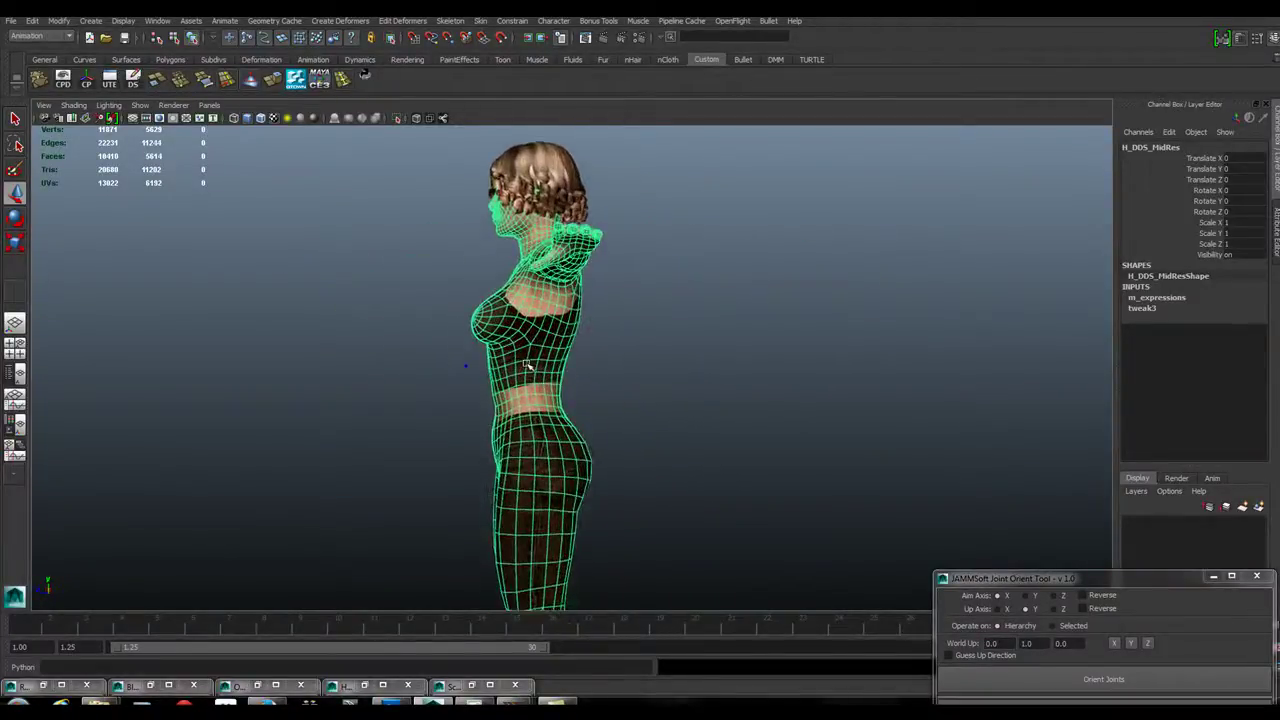
pyautogui.press('space')
pyautogui.press('space')
pyautogui.keyDown('alt'); pyautogui.moveTo(606, 434); pyautogui.dragTo(846, 420); pyautogui.keyUp('alt')
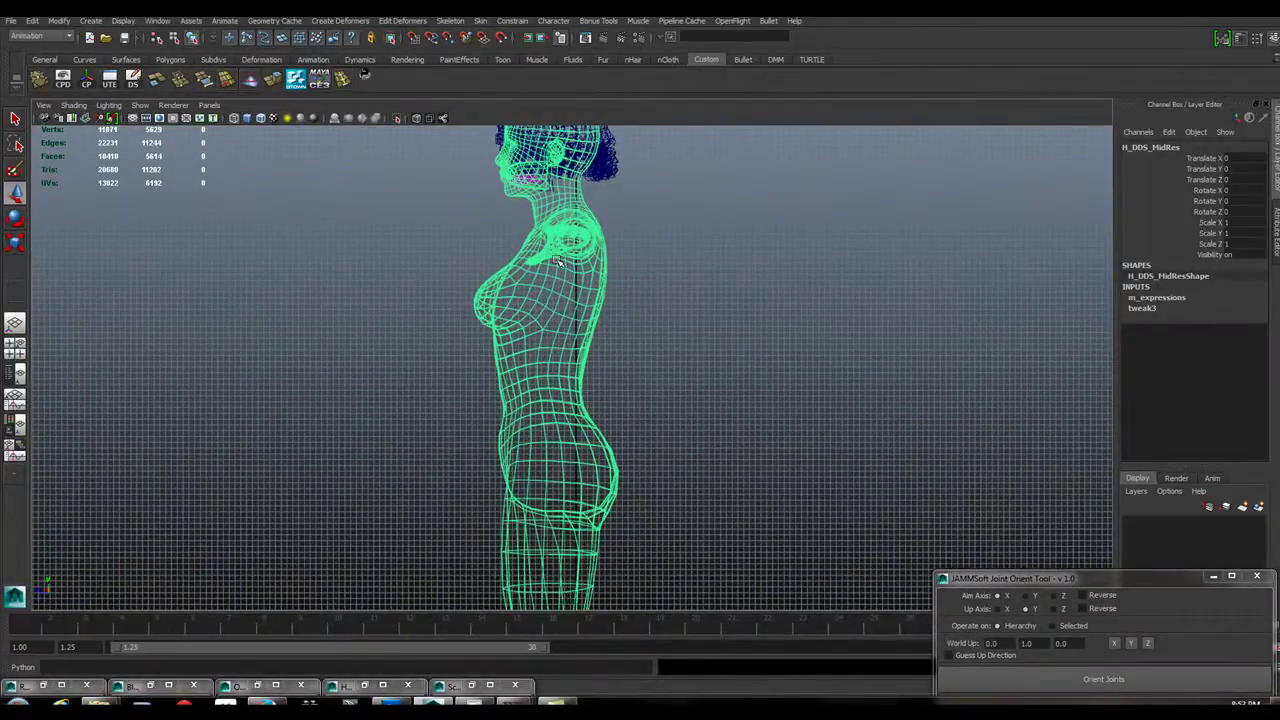
# Step: Reposition the JAMMSoft Joint Orient Tool window so all its options fit on screen, and open the Joint Tool's settings
pyautogui.moveTo(1091, 582); pyautogui.dragTo(1063, 293)
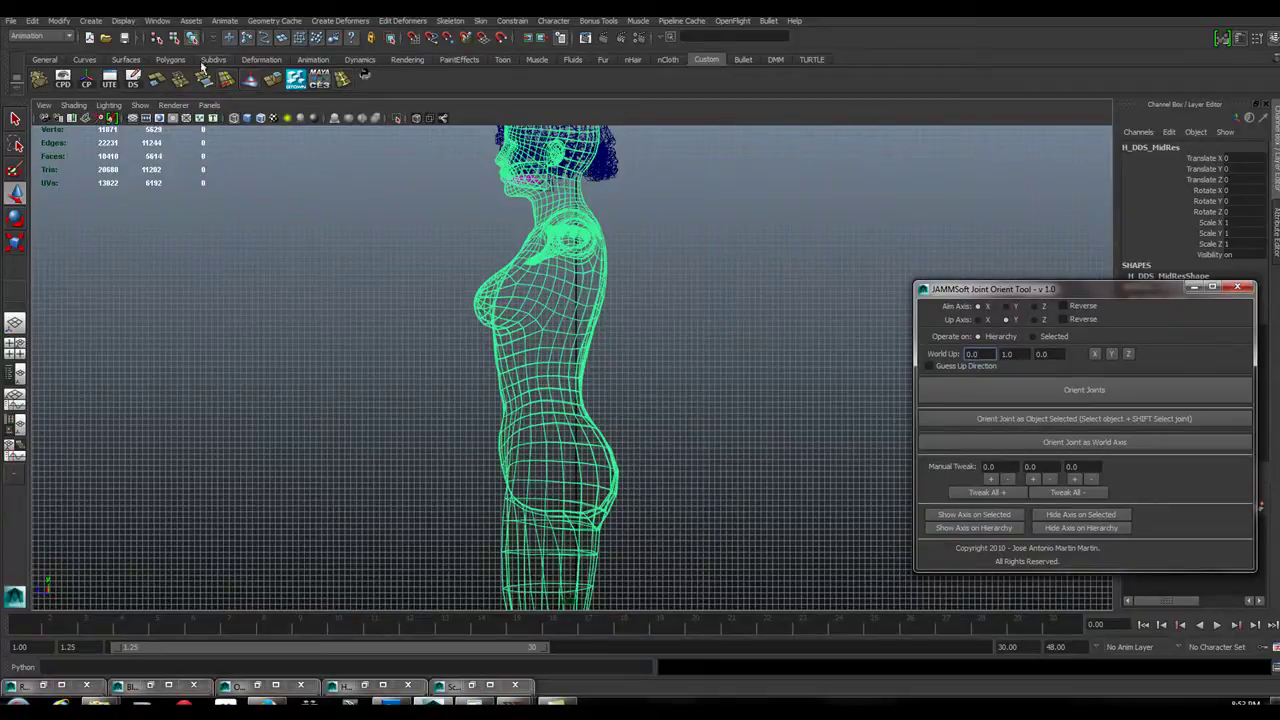
pyautogui.click(453, 22)
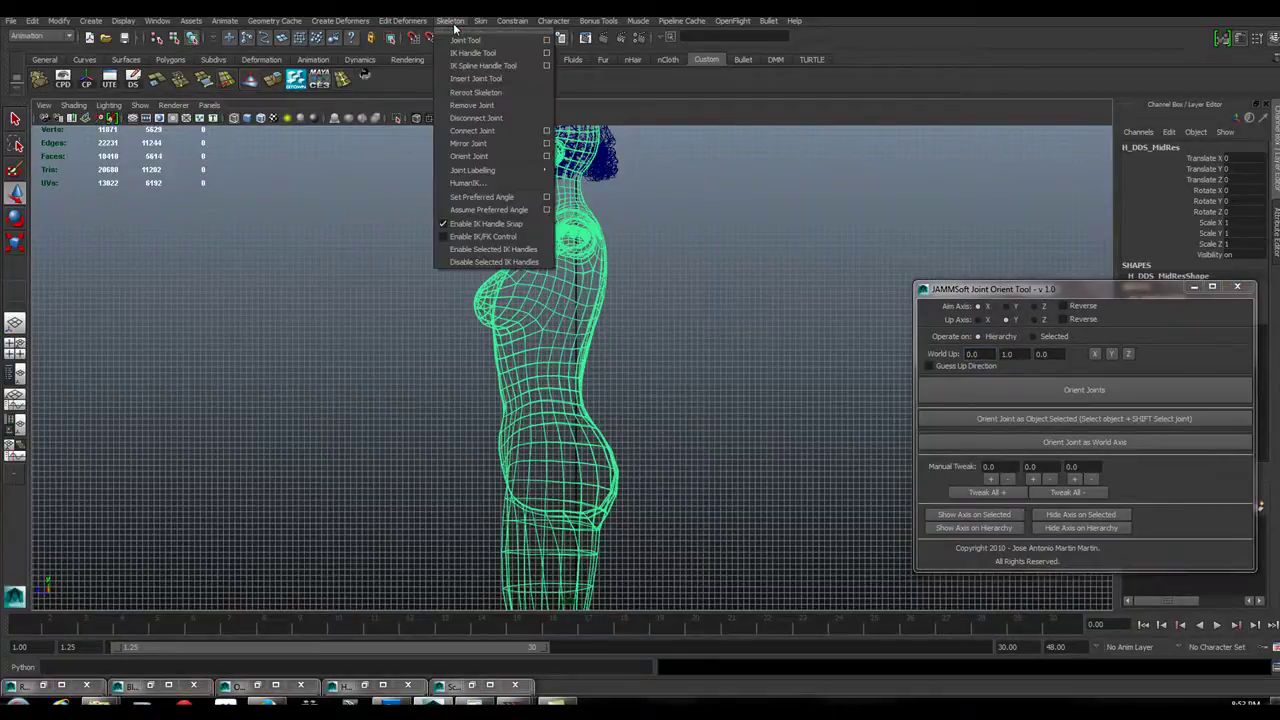
pyautogui.click(625, 312)
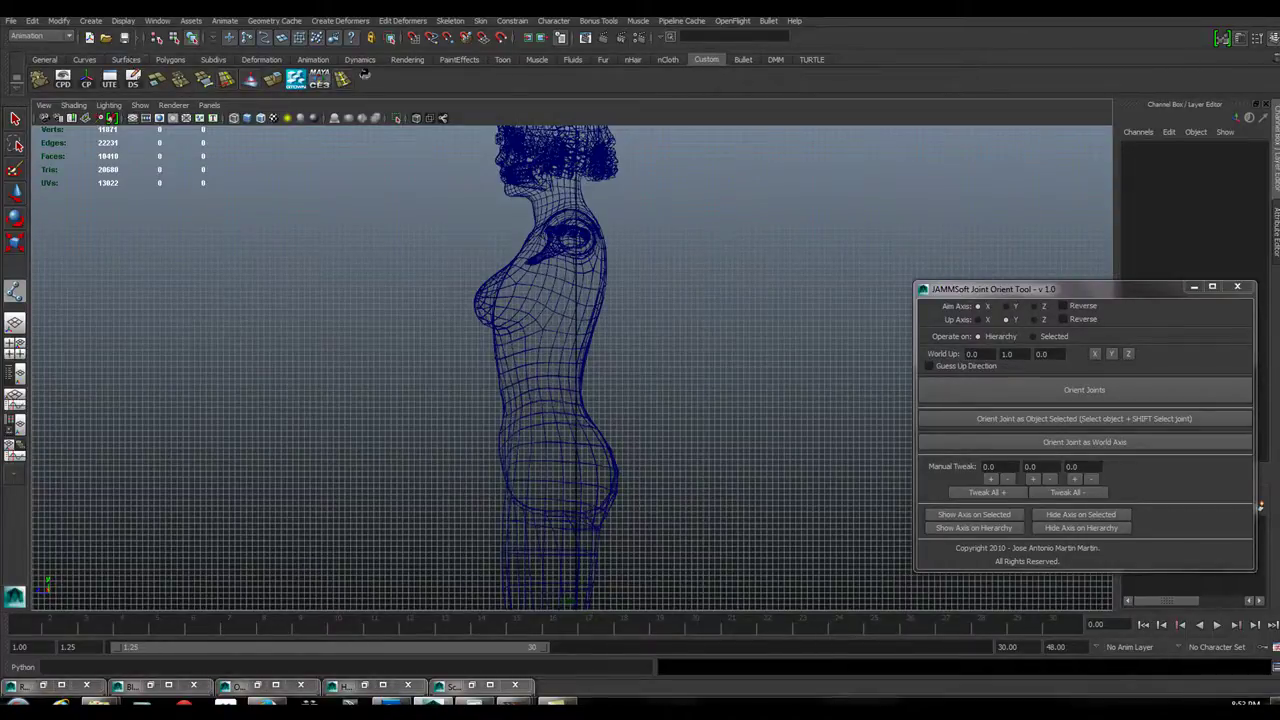
pyautogui.click(476, 22)
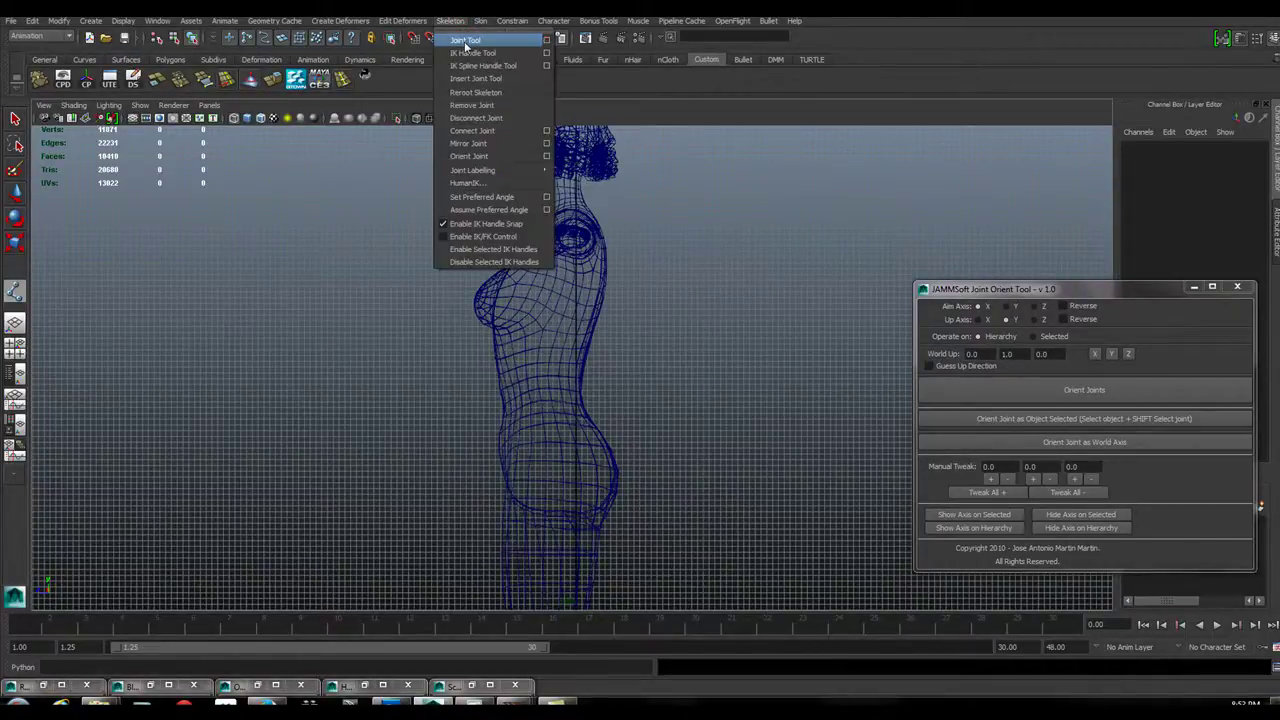
pyautogui.click(466, 40)
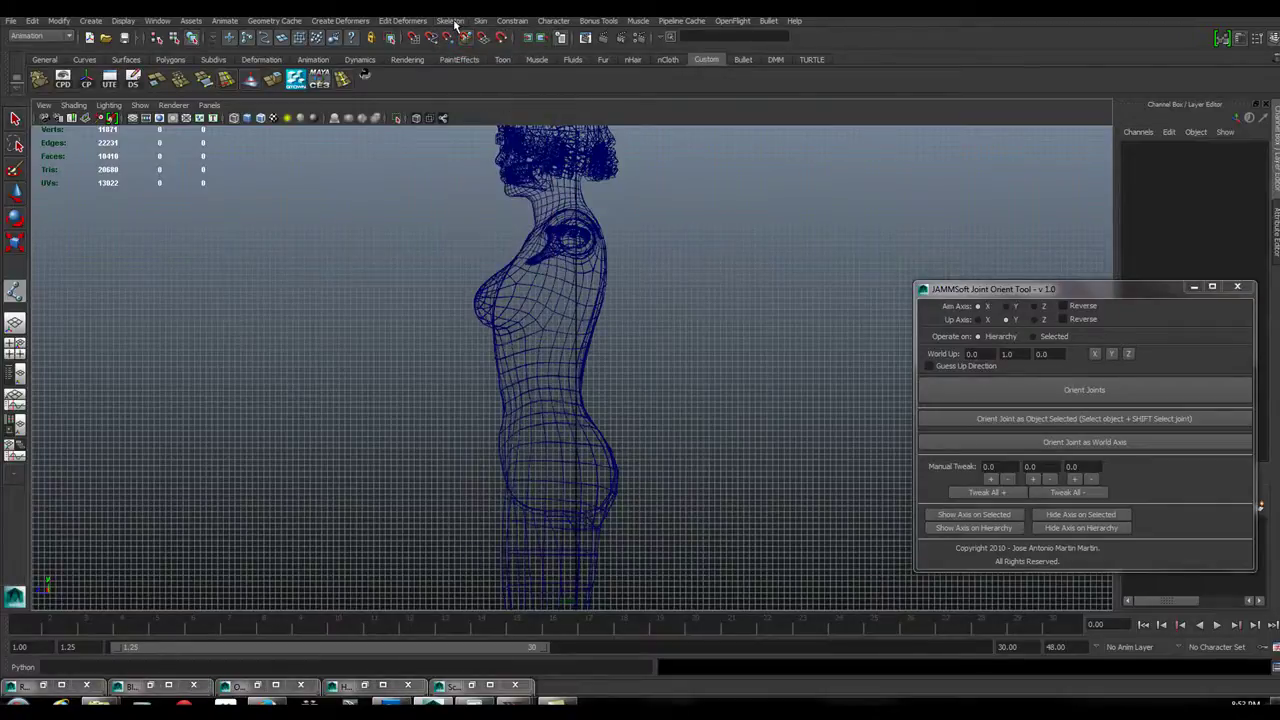
pyautogui.doubleClick(15, 291)
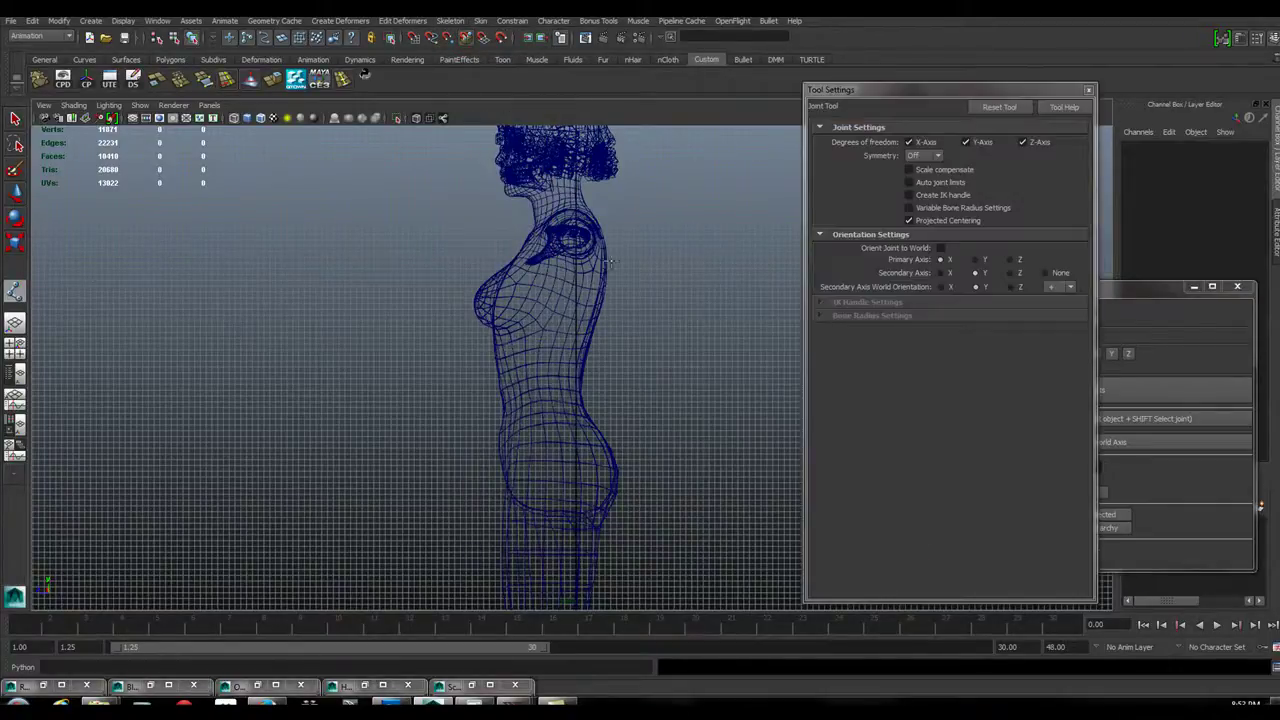
# Step: Set the Joint Tool's secondary axis world orientation to Z, keeping Orient Joint to World off
pyautogui.moveTo(954, 89); pyautogui.dragTo(948, 117)
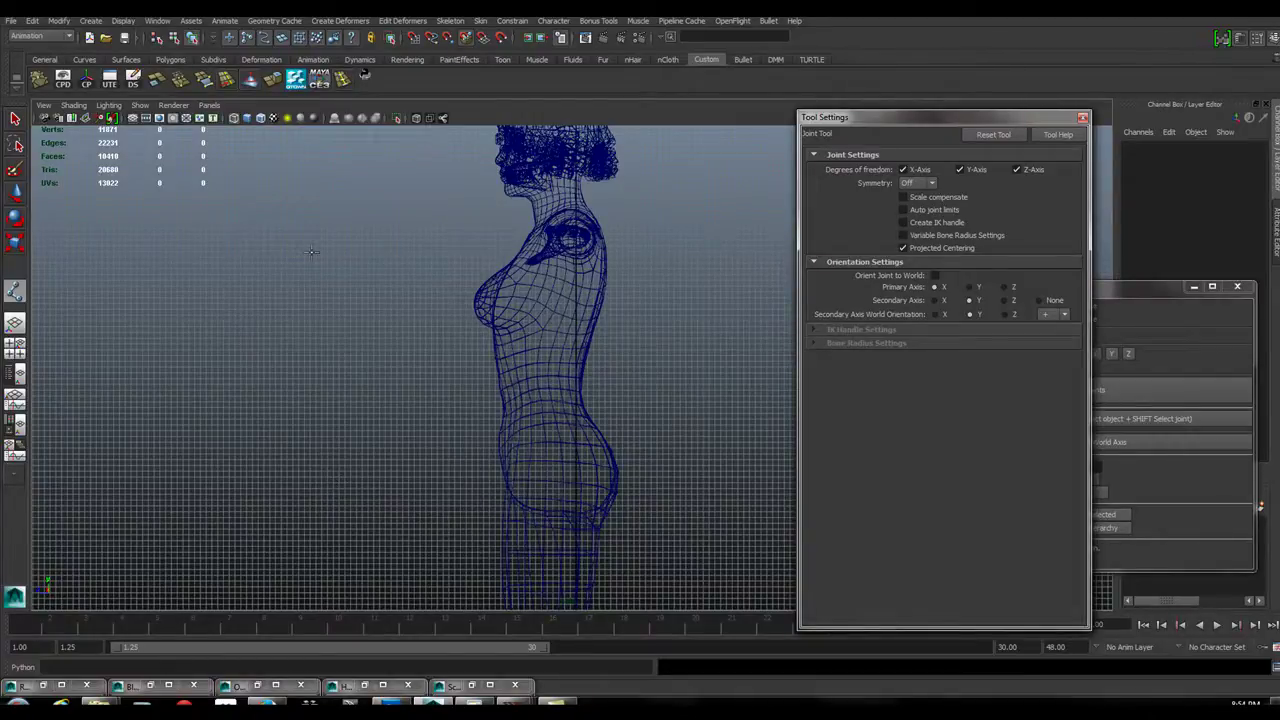
pyautogui.click(933, 276)
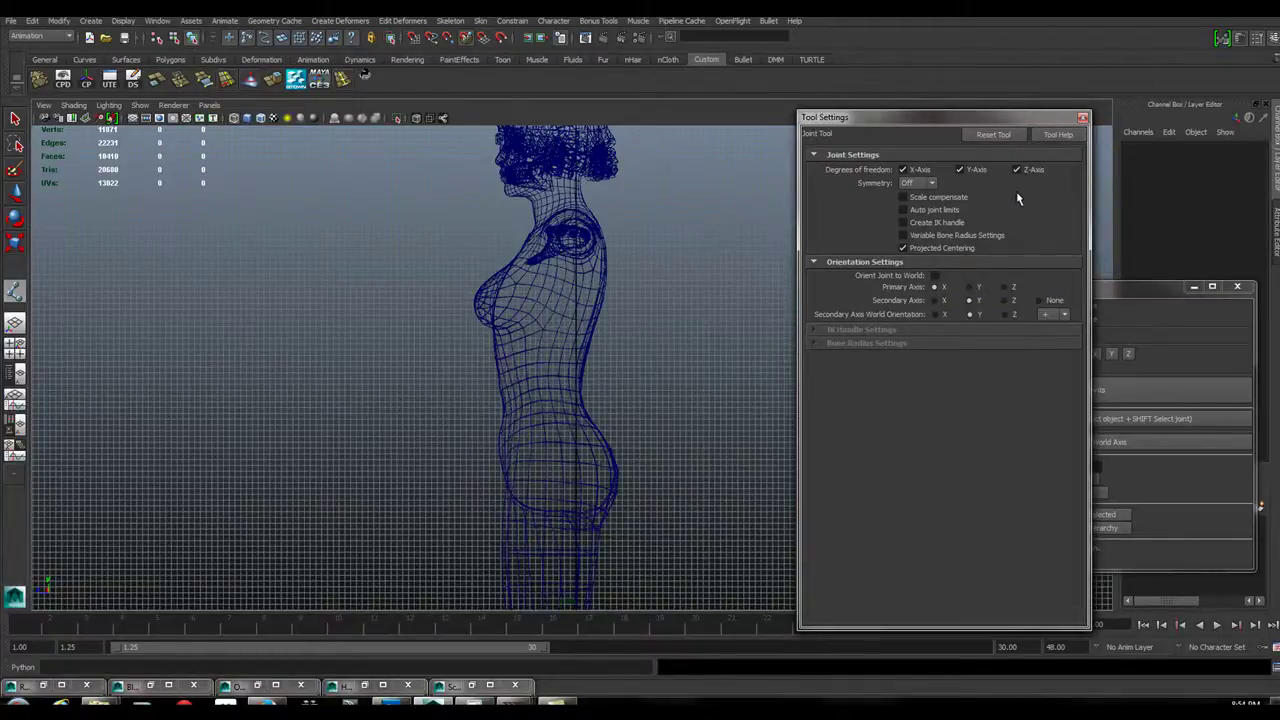
pyautogui.click(935, 274)
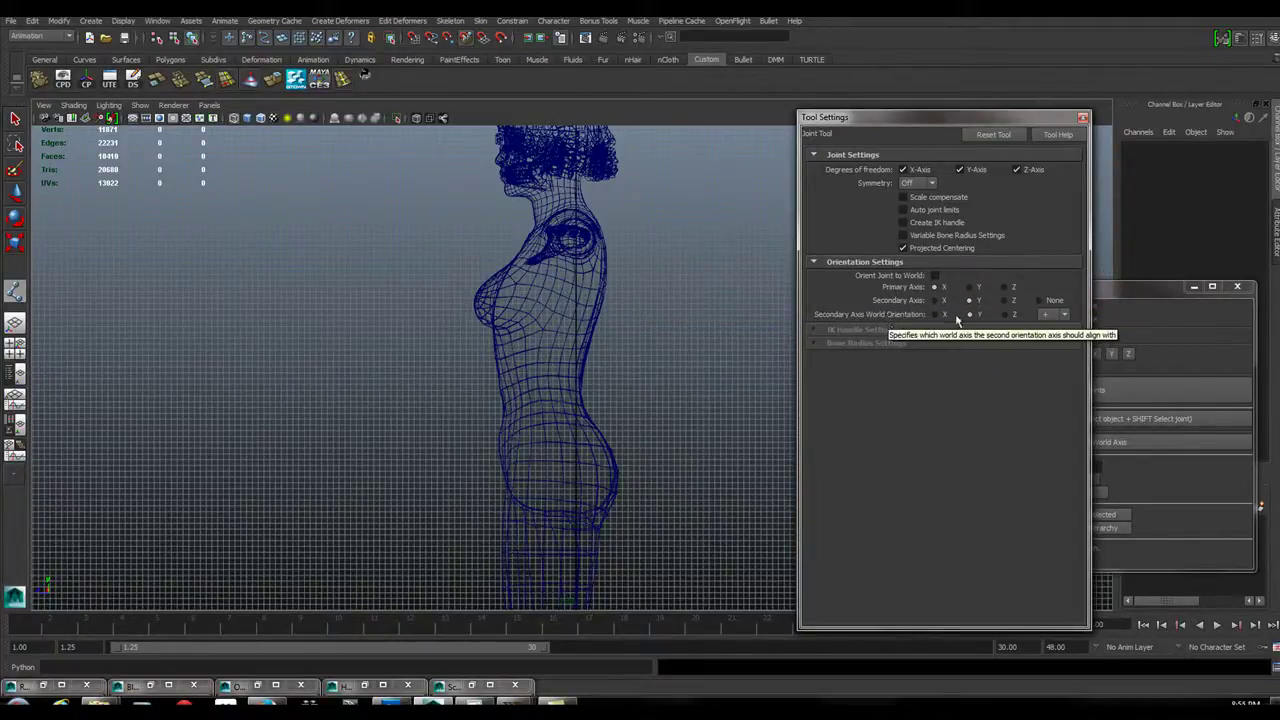
pyautogui.click(1006, 315)
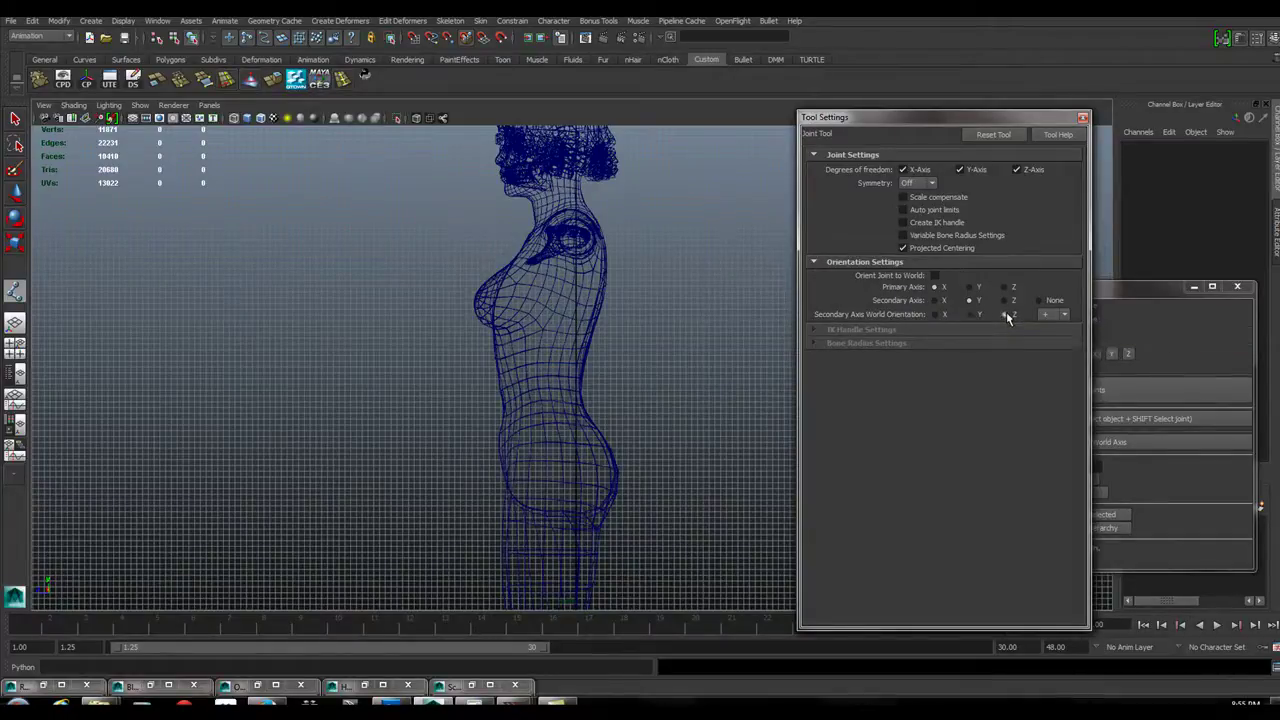
# Step: Draw a curved seven-joint spine chain behind the character's back, from hip height up to shoulder height, and finish it
pyautogui.click(728, 483)
pyautogui.moveTo(706, 455); pyautogui.dragTo(694, 362)
pyautogui.click(700, 312)
pyautogui.click(714, 266)
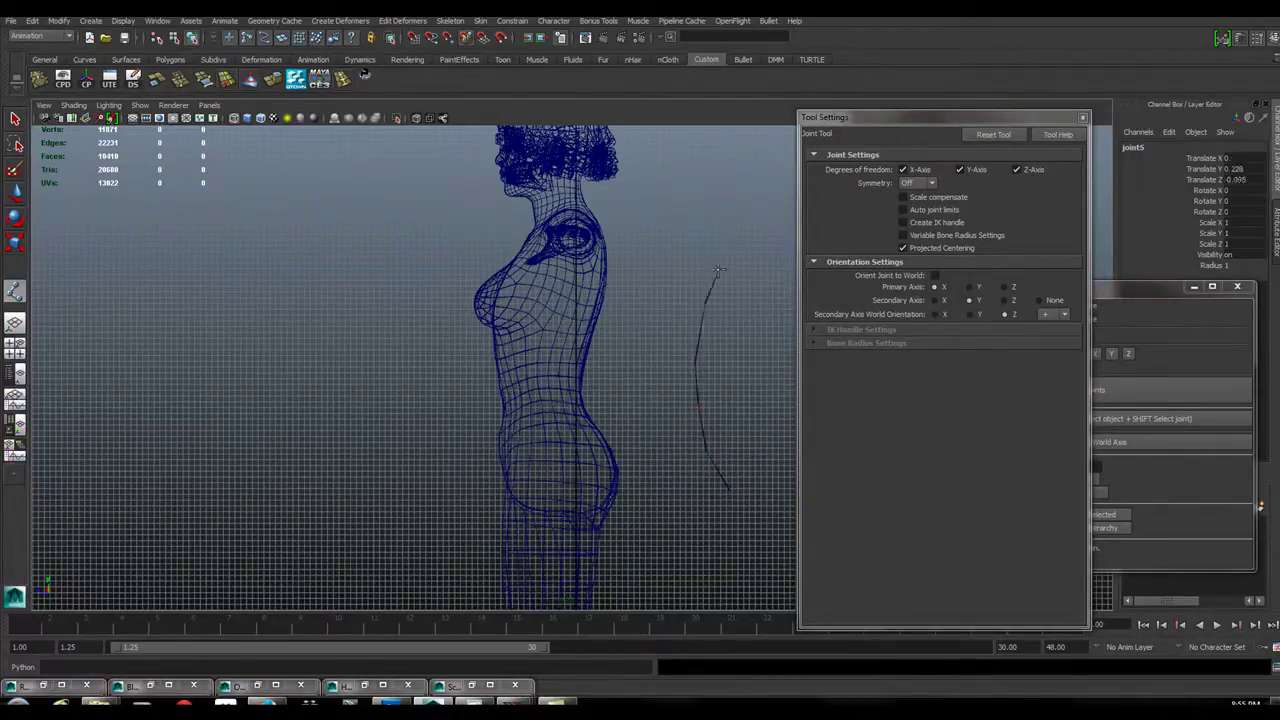
pyautogui.click(723, 218)
pyautogui.press('Return')
pyautogui.press('w')
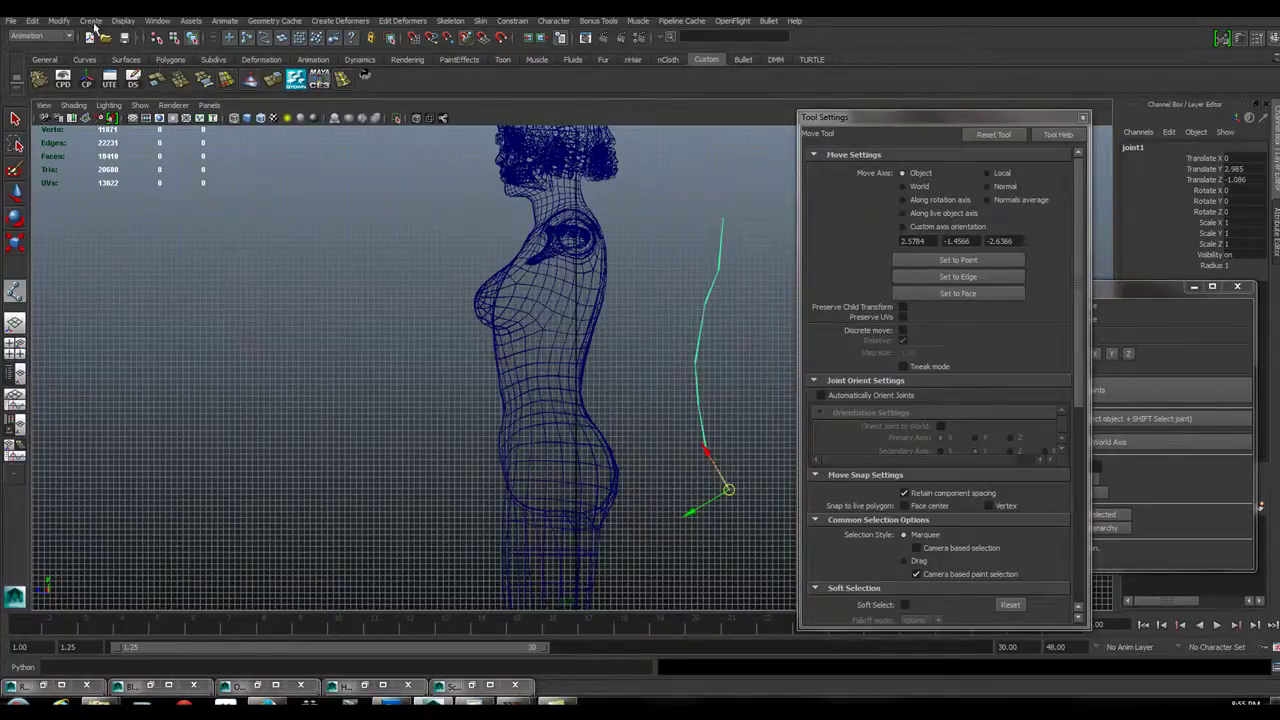
# Step: Increase the joint display scale so the bones of the new chain show clearly
pyautogui.click(123, 21)
pyautogui.moveTo(166, 90)
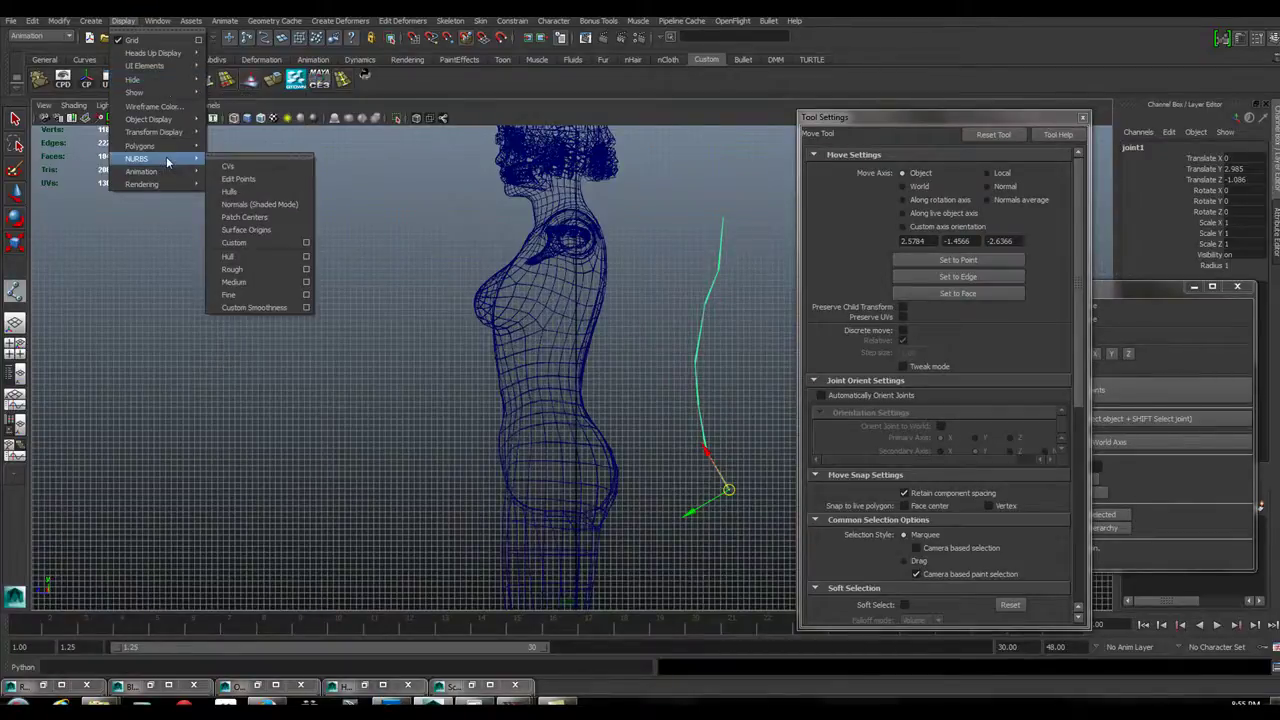
pyautogui.moveTo(173, 177)
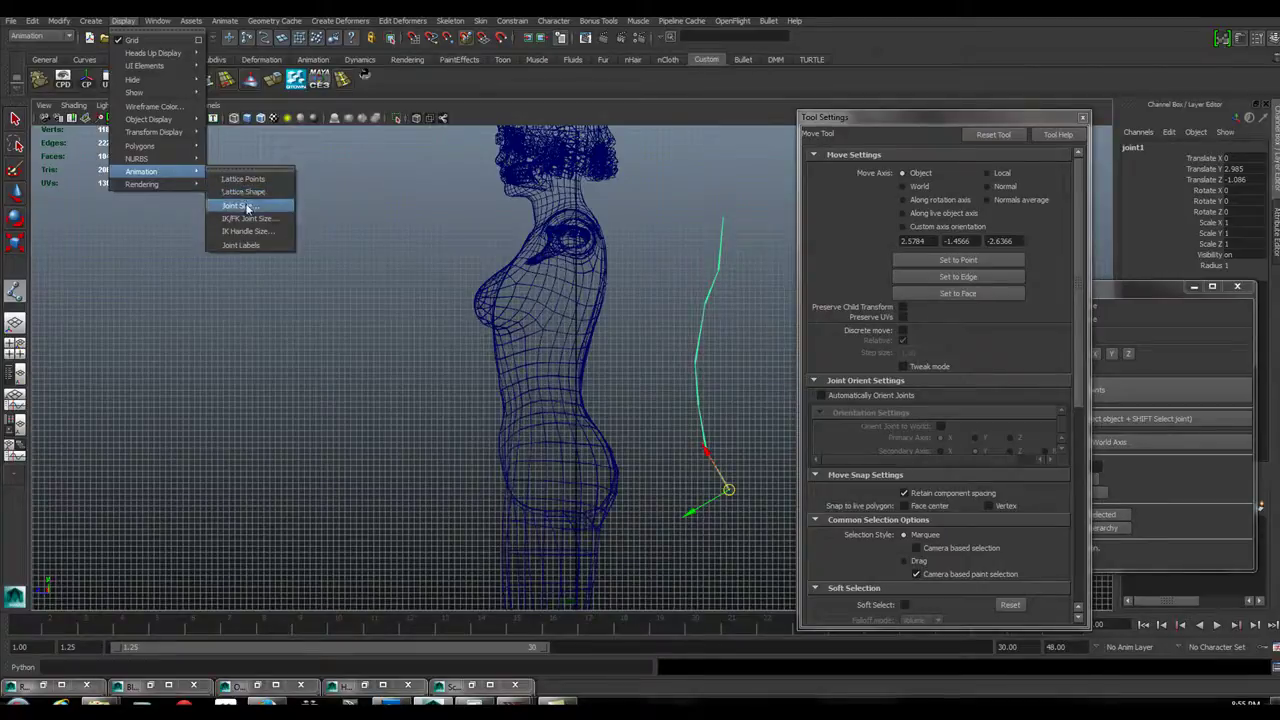
pyautogui.click(243, 205)
pyautogui.moveTo(500, 276); pyautogui.dragTo(516, 275)
pyautogui.click(585, 243)
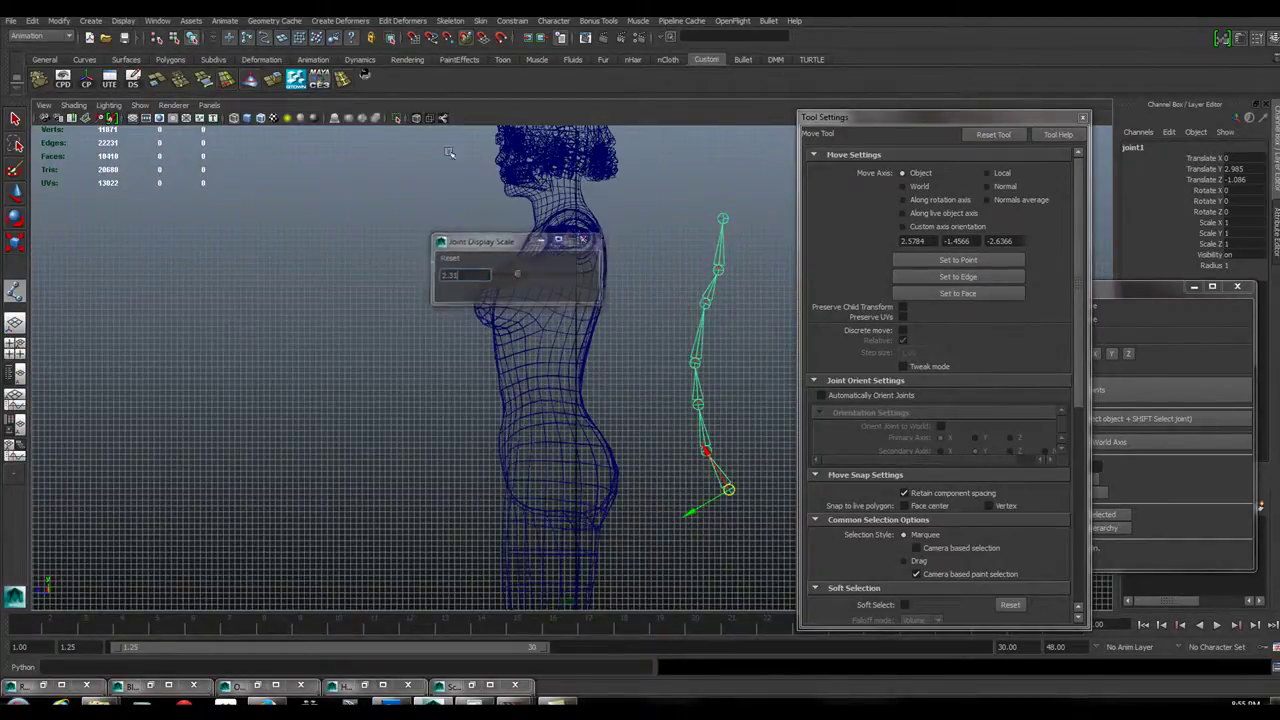
# Step: Show the joints' local rotation axes in component mode and examine the chain up close in the perspective view
pyautogui.click(173, 38)
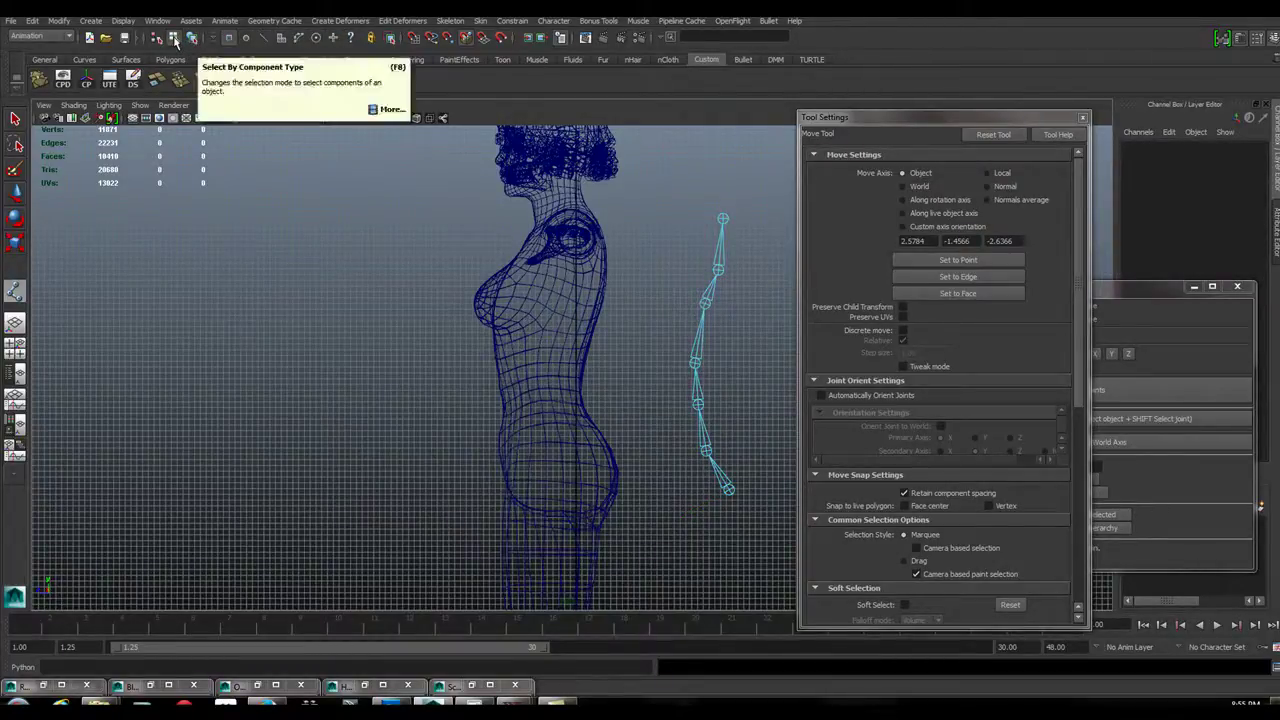
pyautogui.click(352, 38)
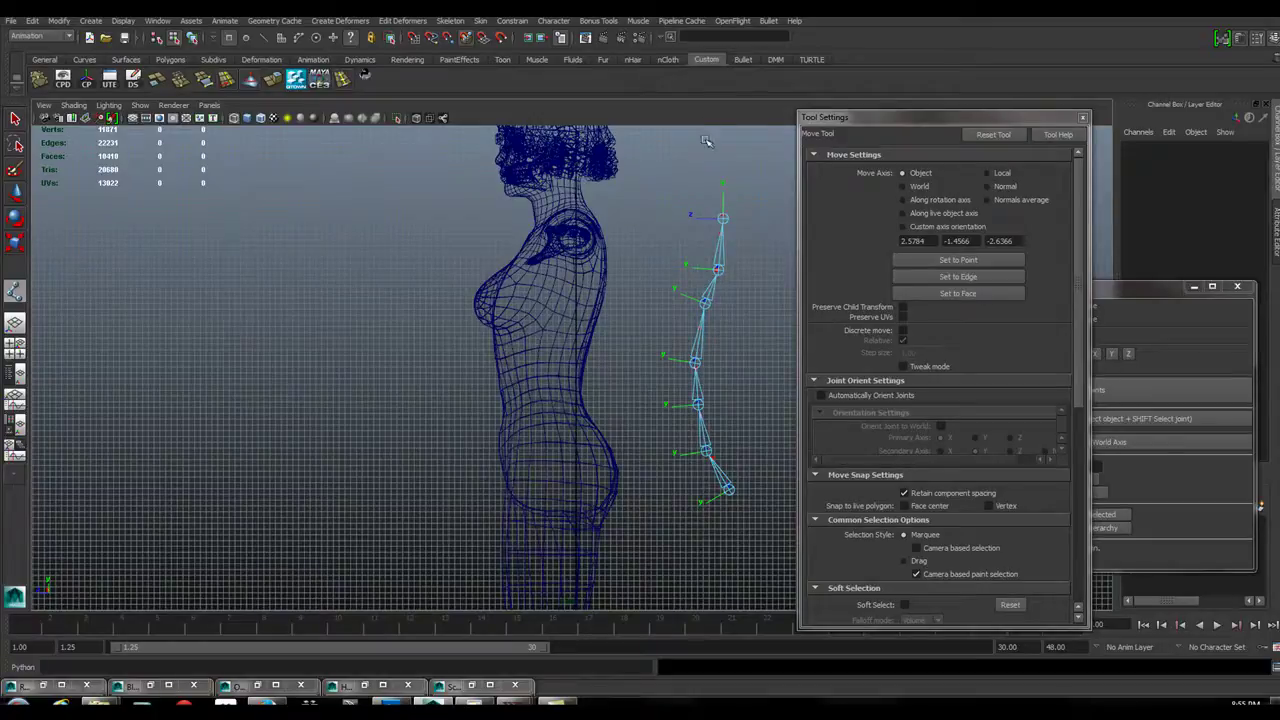
pyautogui.click(718, 220)
pyautogui.press('space')
pyautogui.press('space')
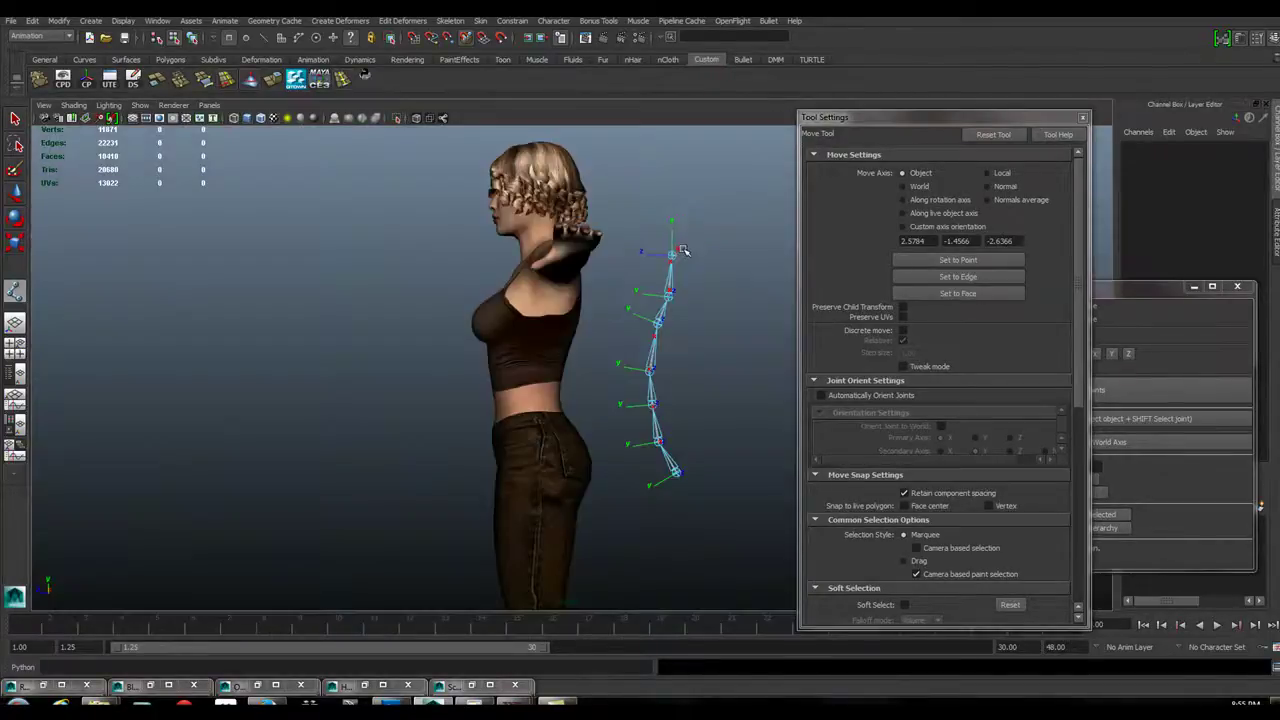
pyautogui.moveTo(595, 420)
pyautogui.keyDown('alt'); pyautogui.mouseDown()
pyautogui.moveTo(820, 446)
pyautogui.moveTo(673, 427)
pyautogui.moveTo(730, 412)
pyautogui.moveTo(580, 374)
pyautogui.moveTo(609, 377)
pyautogui.moveTo(606, 400)
pyautogui.mouseUp(); pyautogui.keyUp('alt')
pyautogui.scroll(3, 736, 409)
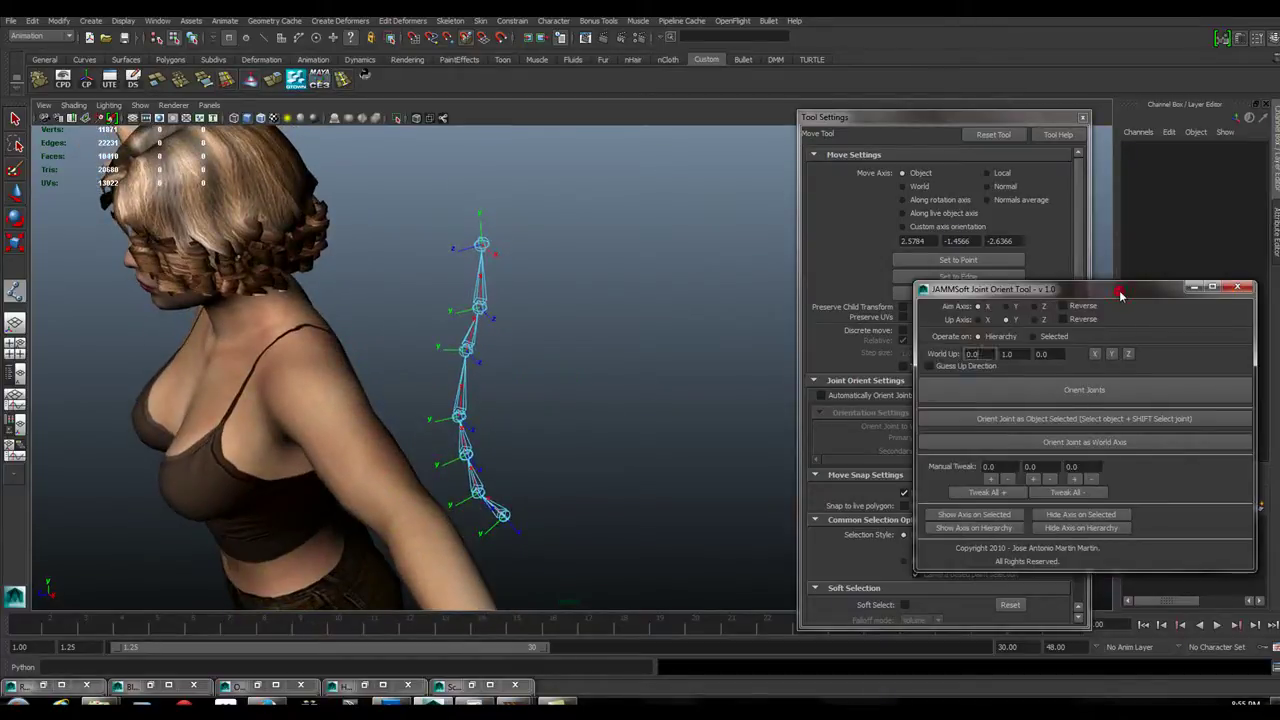
# Step: Close the tool settings and return to the side view in object selection mode with the Joint Tool active
pyautogui.click(912, 117)
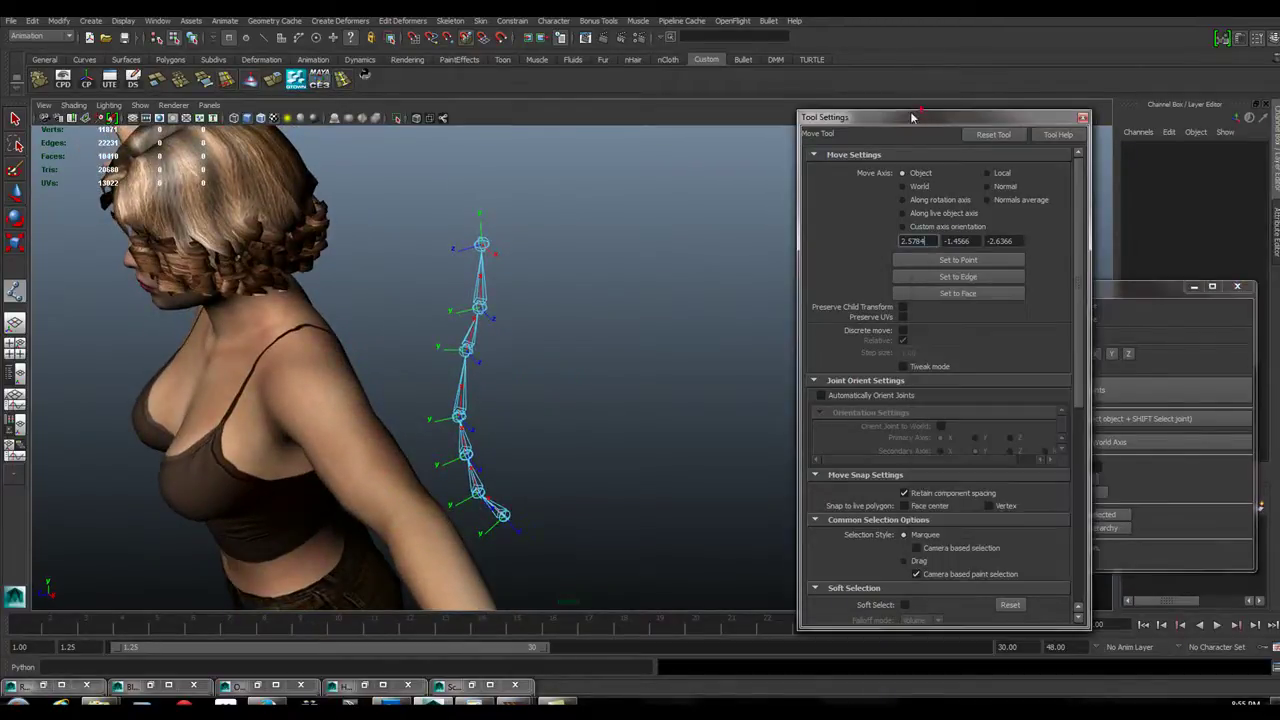
pyautogui.click(1082, 118)
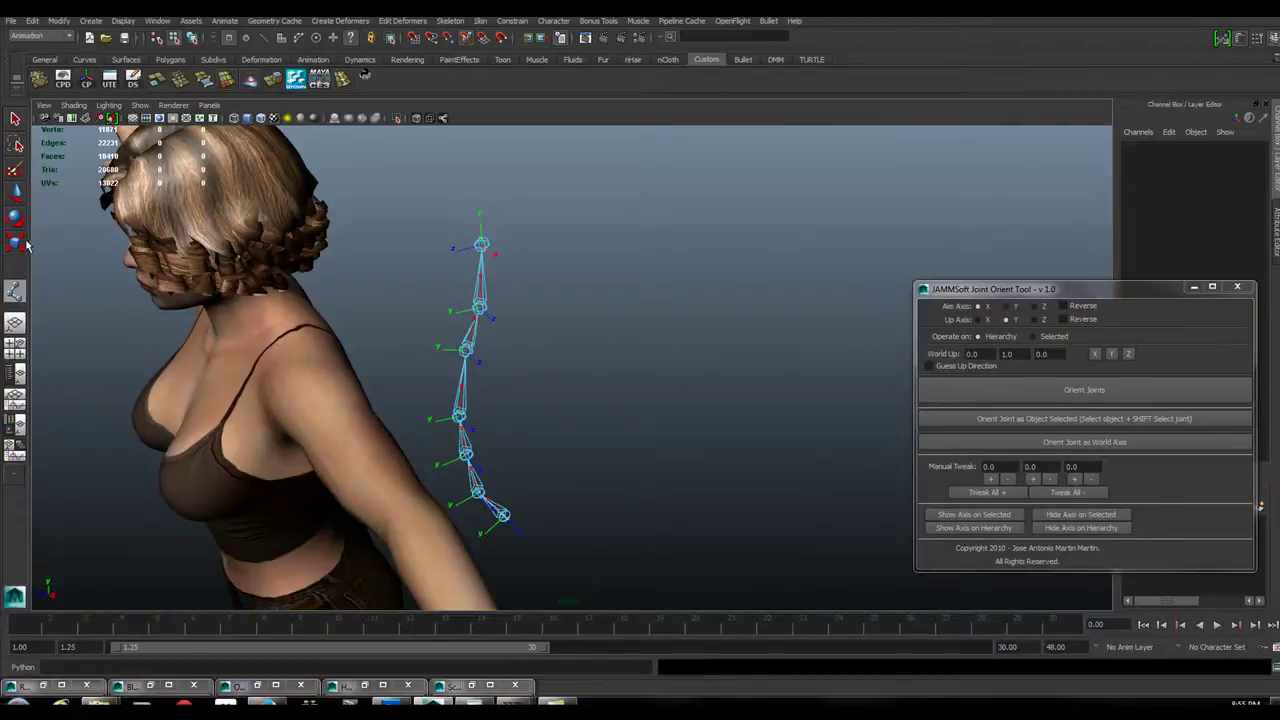
pyautogui.click(450, 21)
pyautogui.click(465, 42)
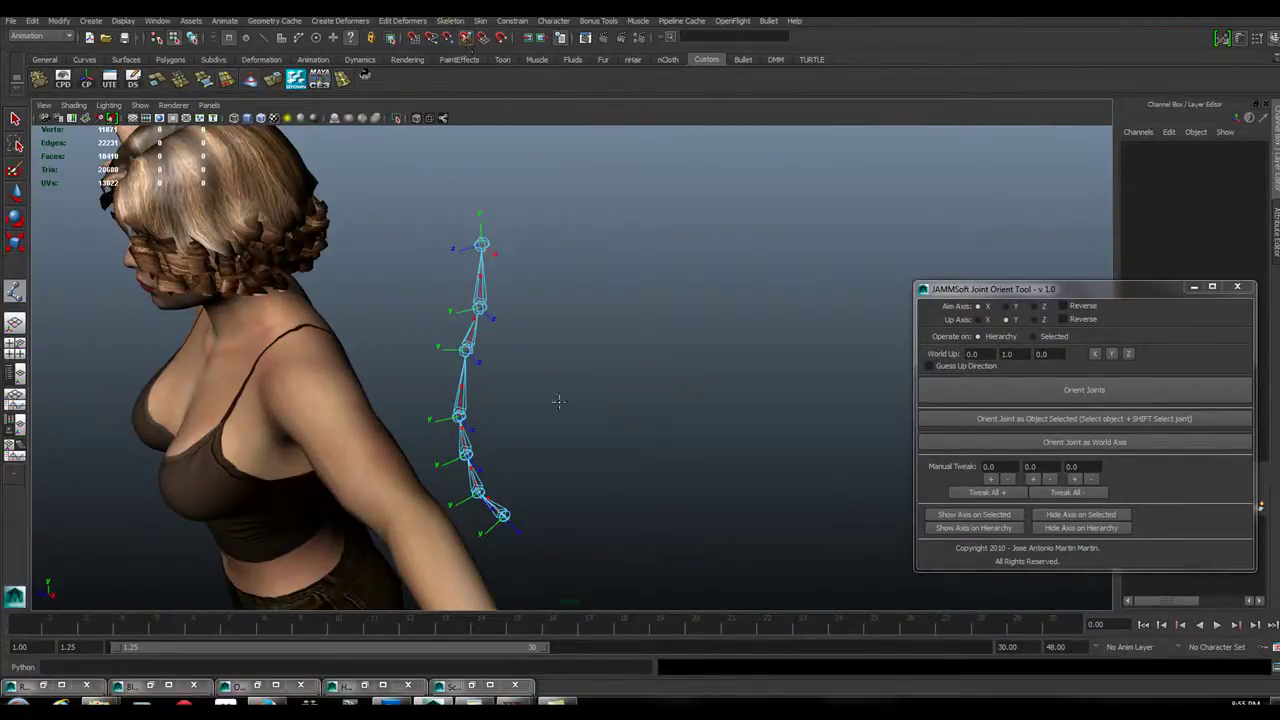
pyautogui.click(193, 38)
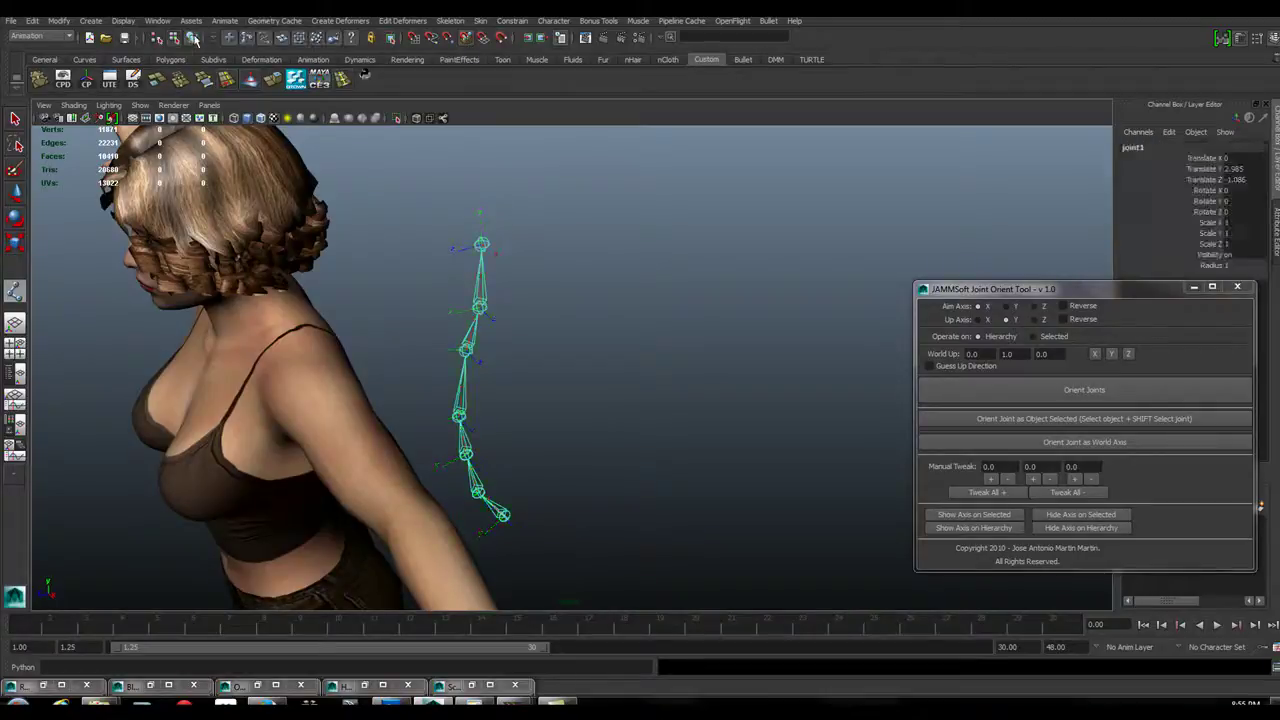
pyautogui.click(193, 38)
pyautogui.press('space')
pyautogui.press('space')
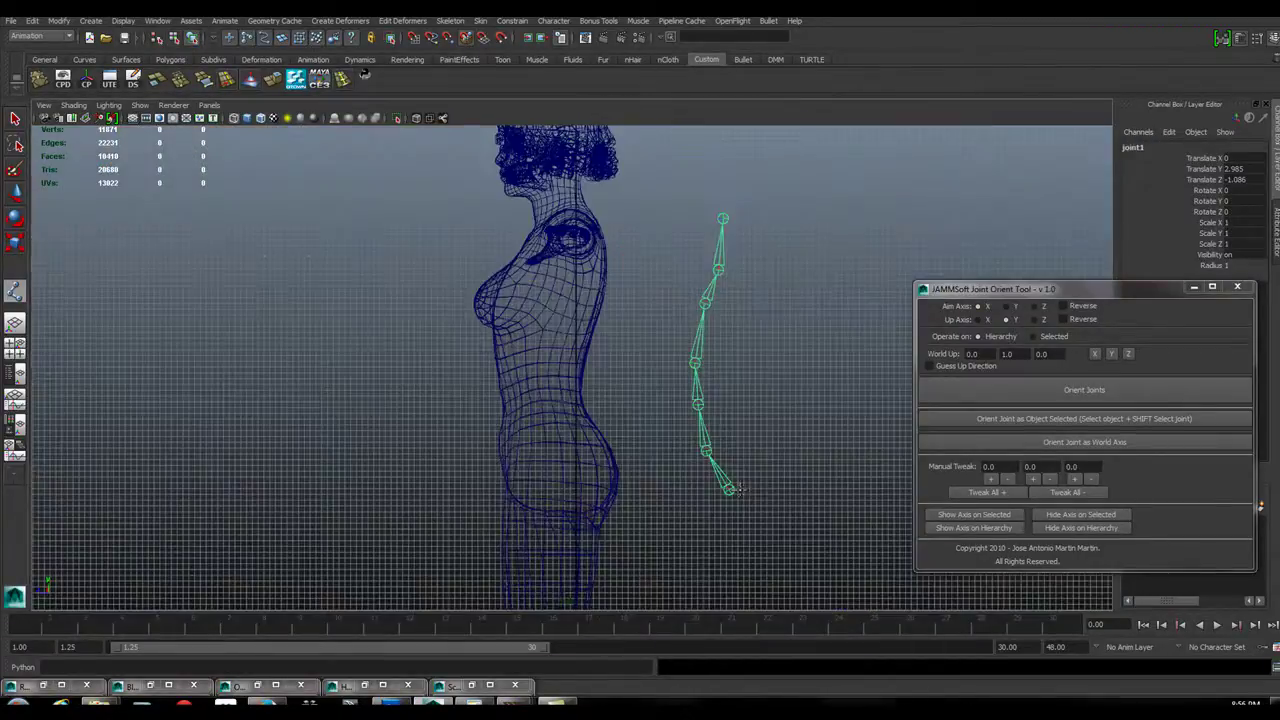
# Step: Set the Joint Tool's secondary axis world orientation to Y and dock its settings window, leaving room beside the first chain
pyautogui.doubleClick(15, 290)
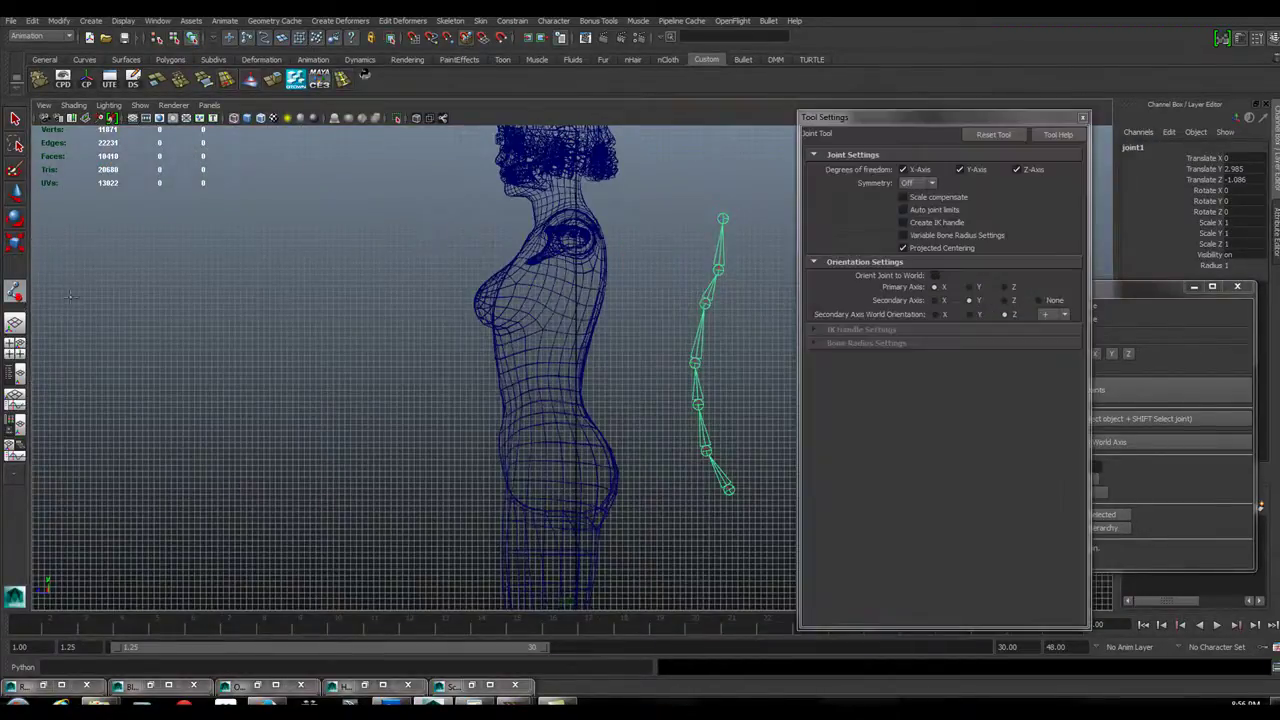
pyautogui.click(969, 315)
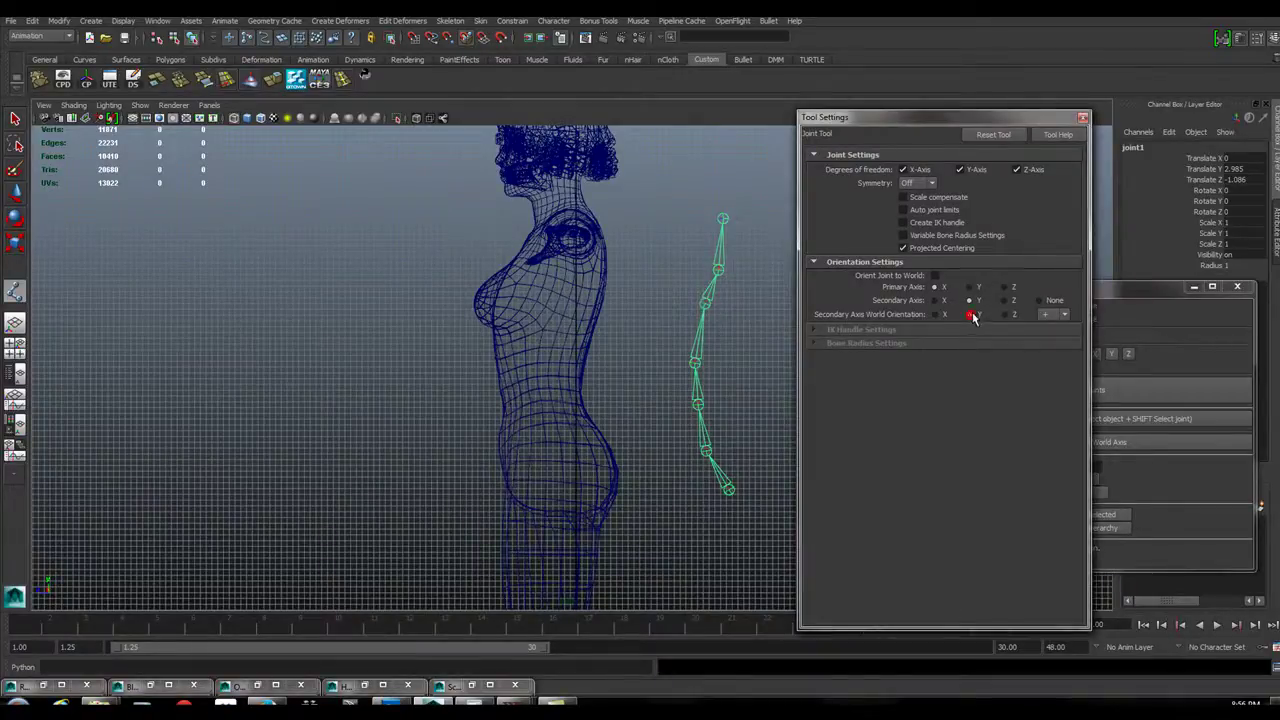
pyautogui.doubleClick(991, 119)
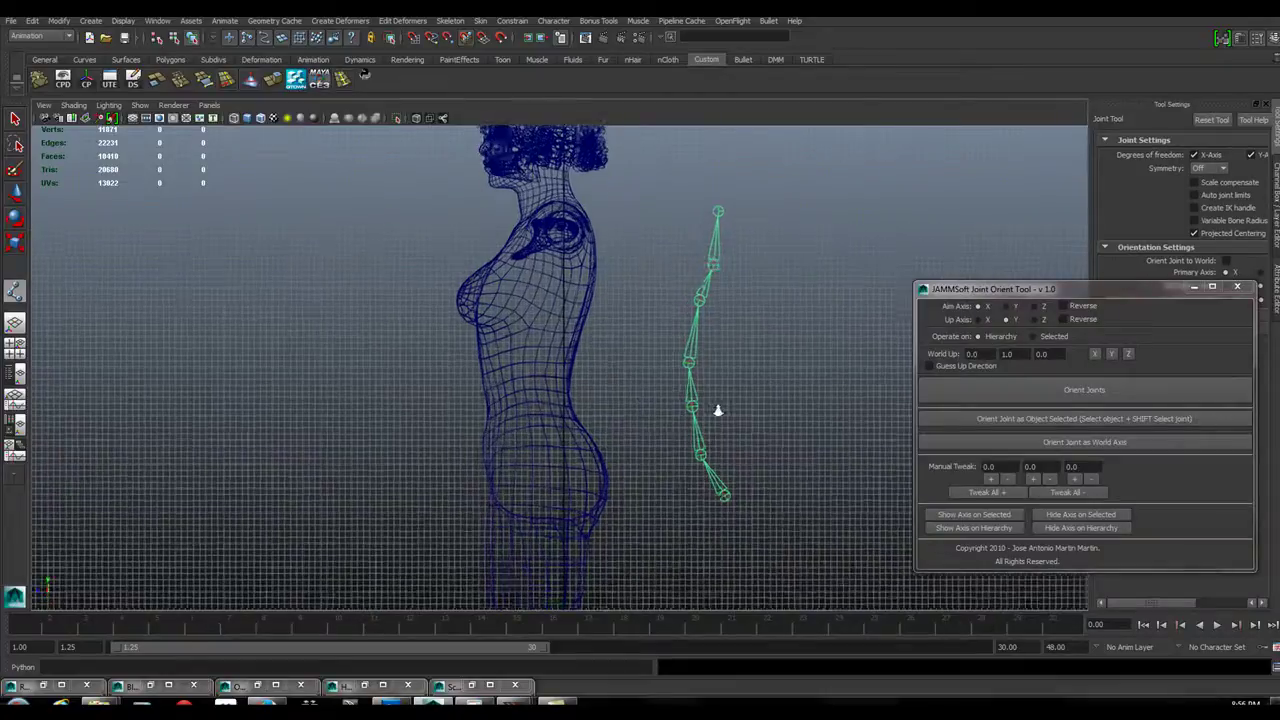
pyautogui.keyDown('alt'); pyautogui.moveTo(718, 410); pyautogui.dragTo(558, 436, button='middle'); pyautogui.keyUp('alt')
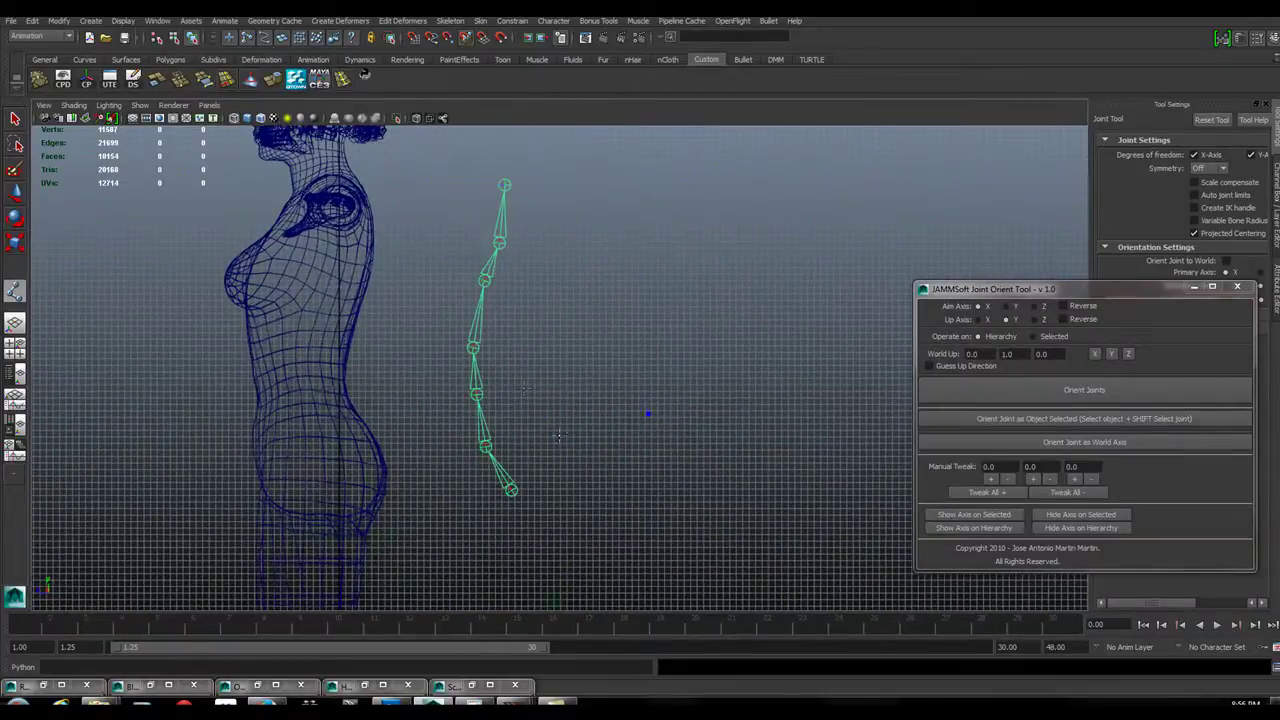
pyautogui.click(587, 484)
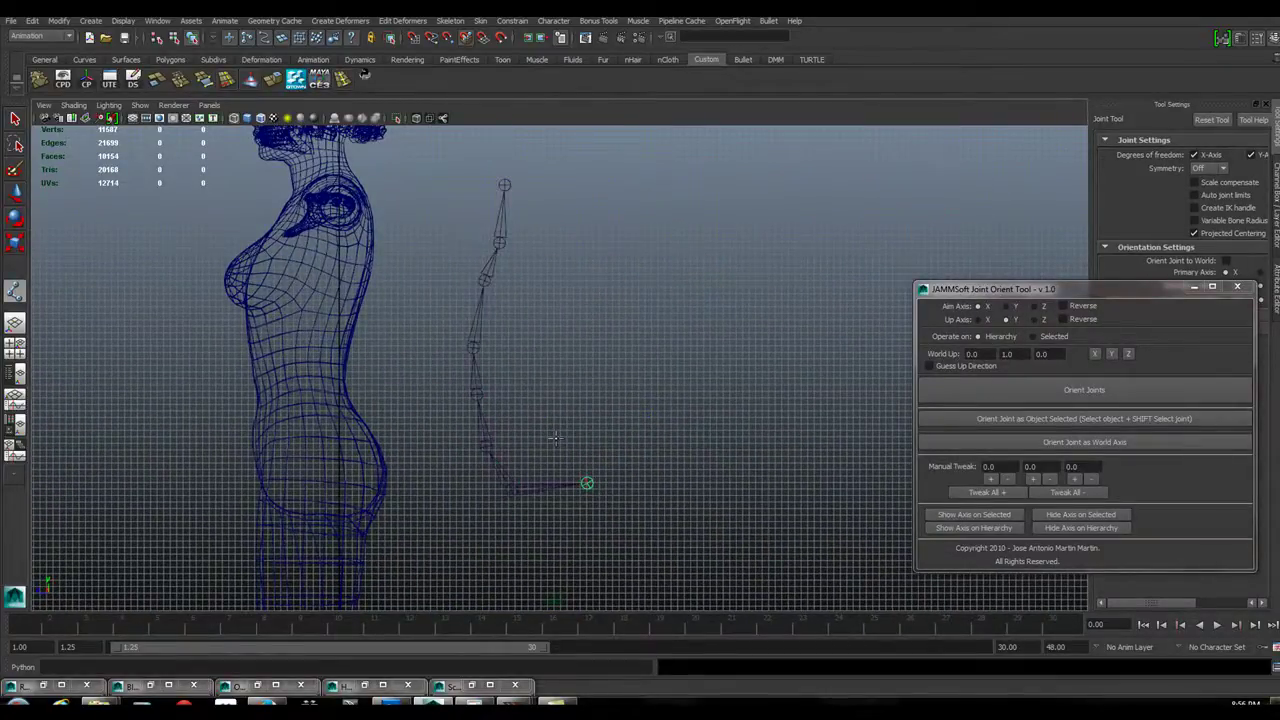
pyautogui.hotkey('ctrl', 'z')
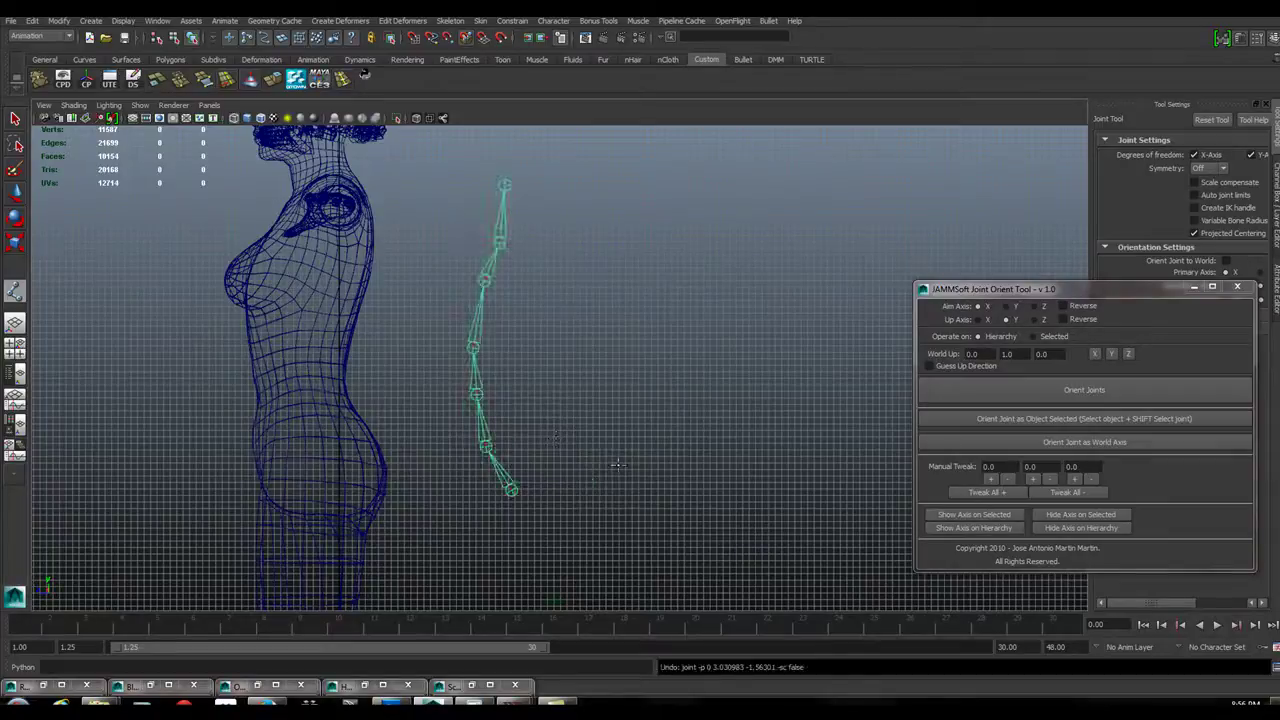
pyautogui.press('w')
# Step: Draw a second, separate seven-joint spine chain behind the first one, following the same curve upward, and finish it
pyautogui.click(15, 290)
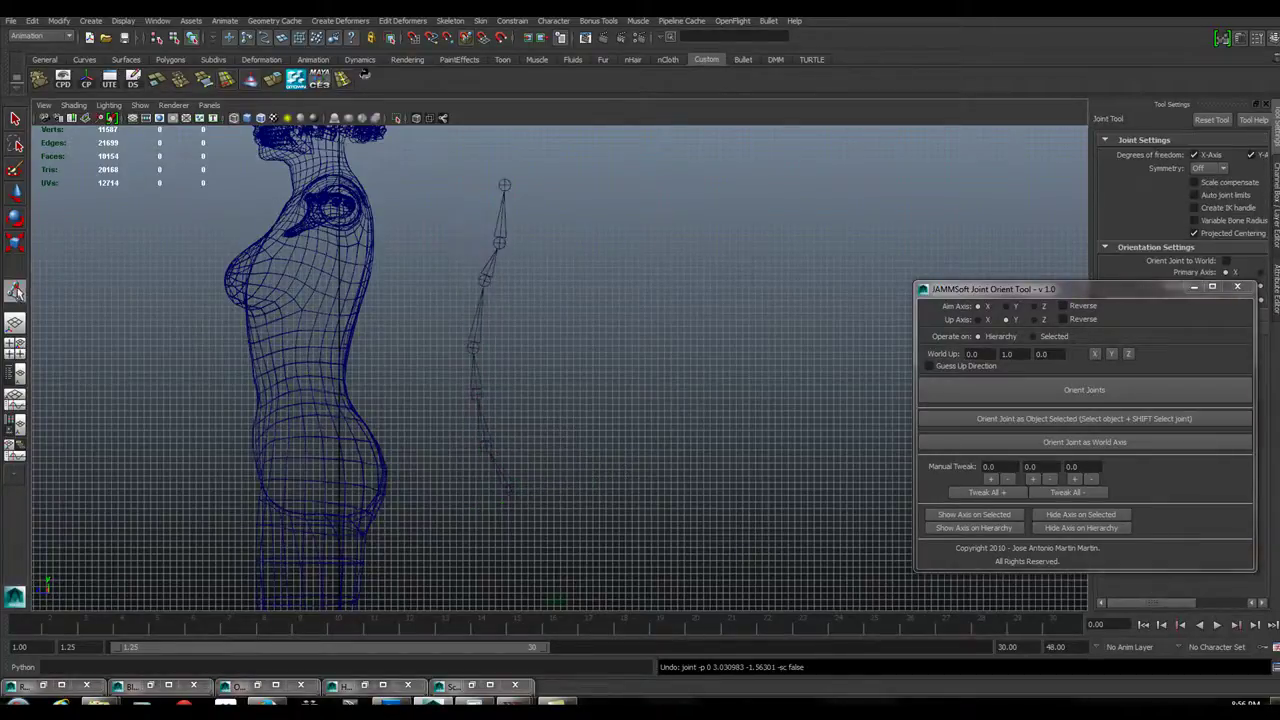
pyautogui.click(608, 484)
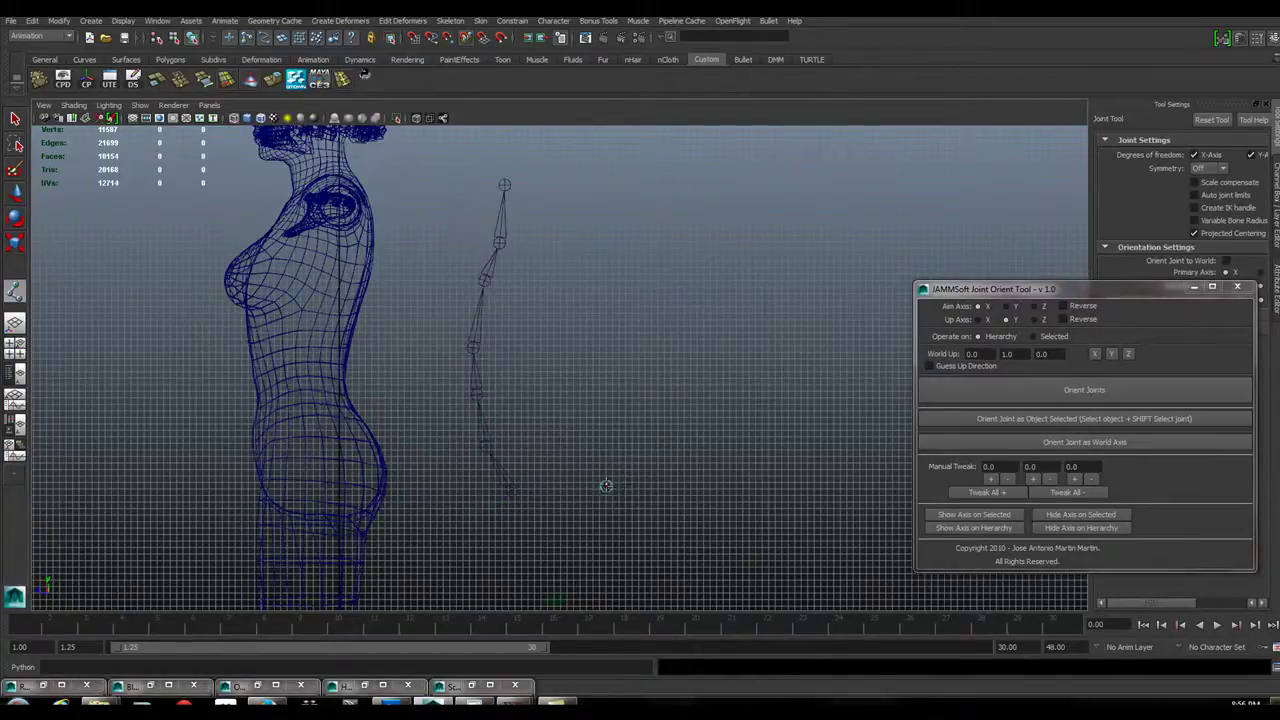
pyautogui.click(581, 441)
pyautogui.click(564, 380)
pyautogui.click(562, 336)
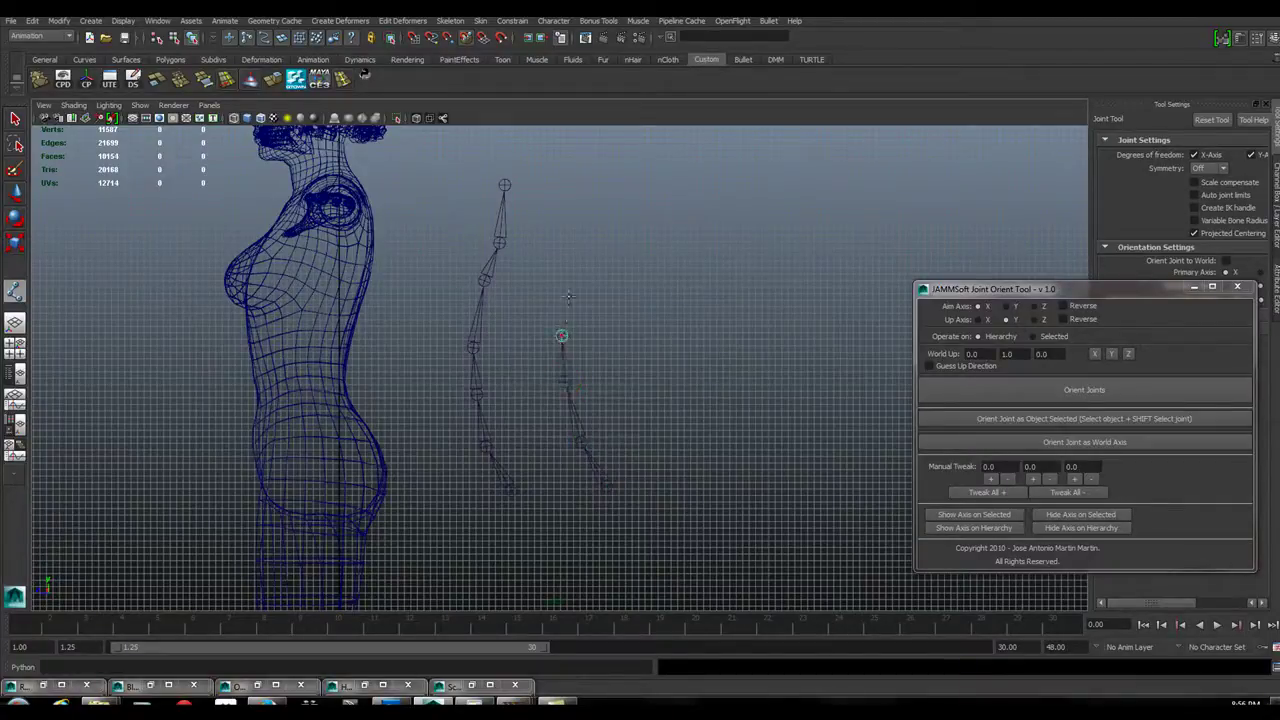
pyautogui.click(571, 290)
pyautogui.click(587, 240)
pyautogui.click(587, 186)
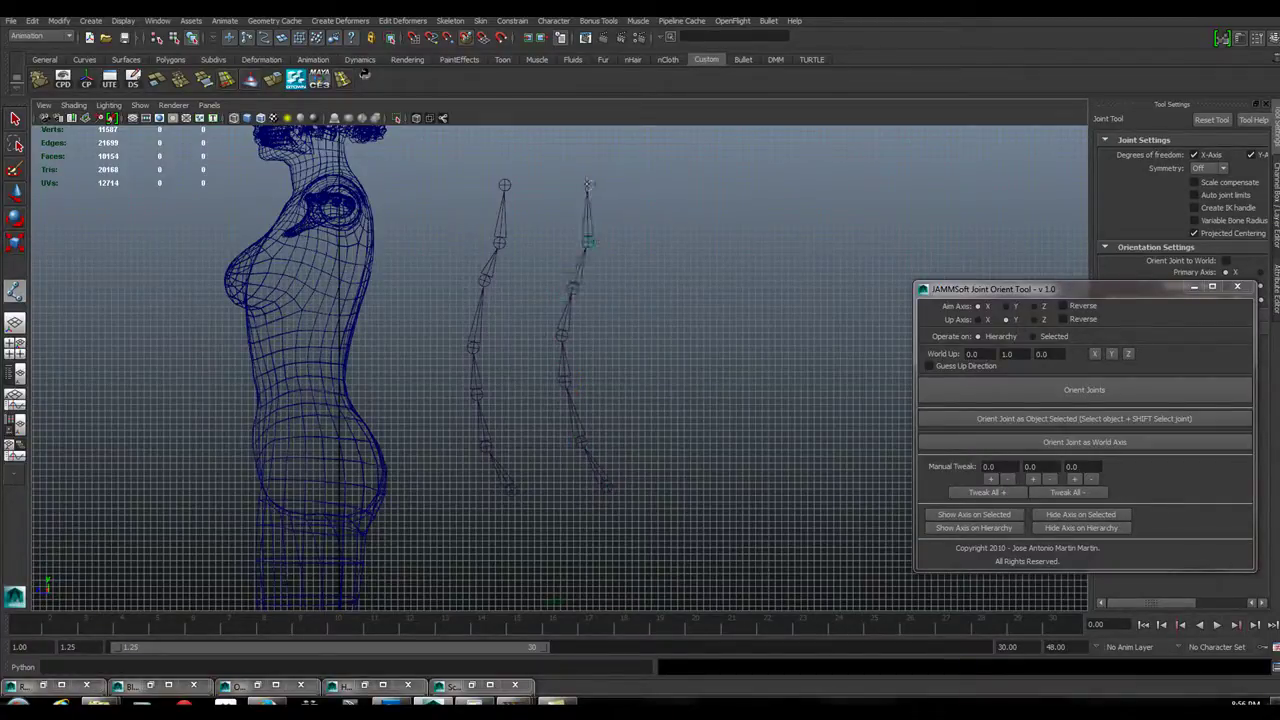
pyautogui.press('w')
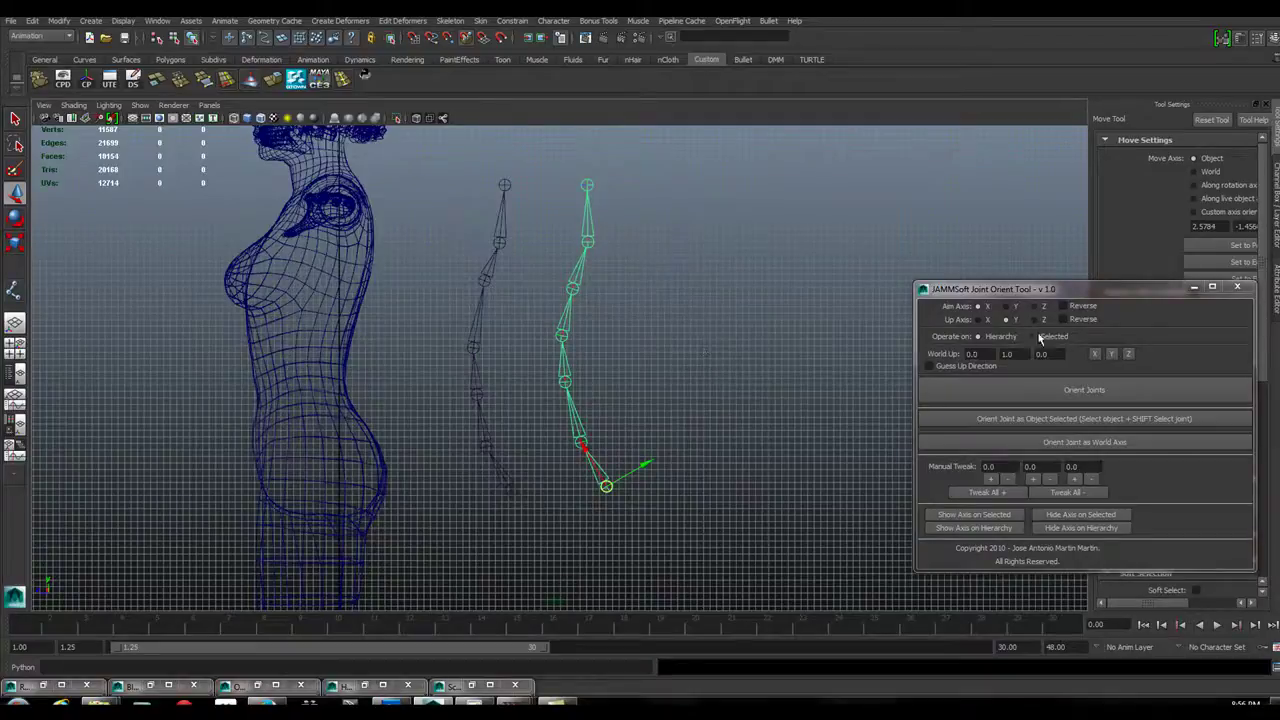
# Step: Show the second chain's local rotation axes in the perspective view, examine them from several angles, and return to object selection mode
pyautogui.press('space')
pyautogui.press('space')
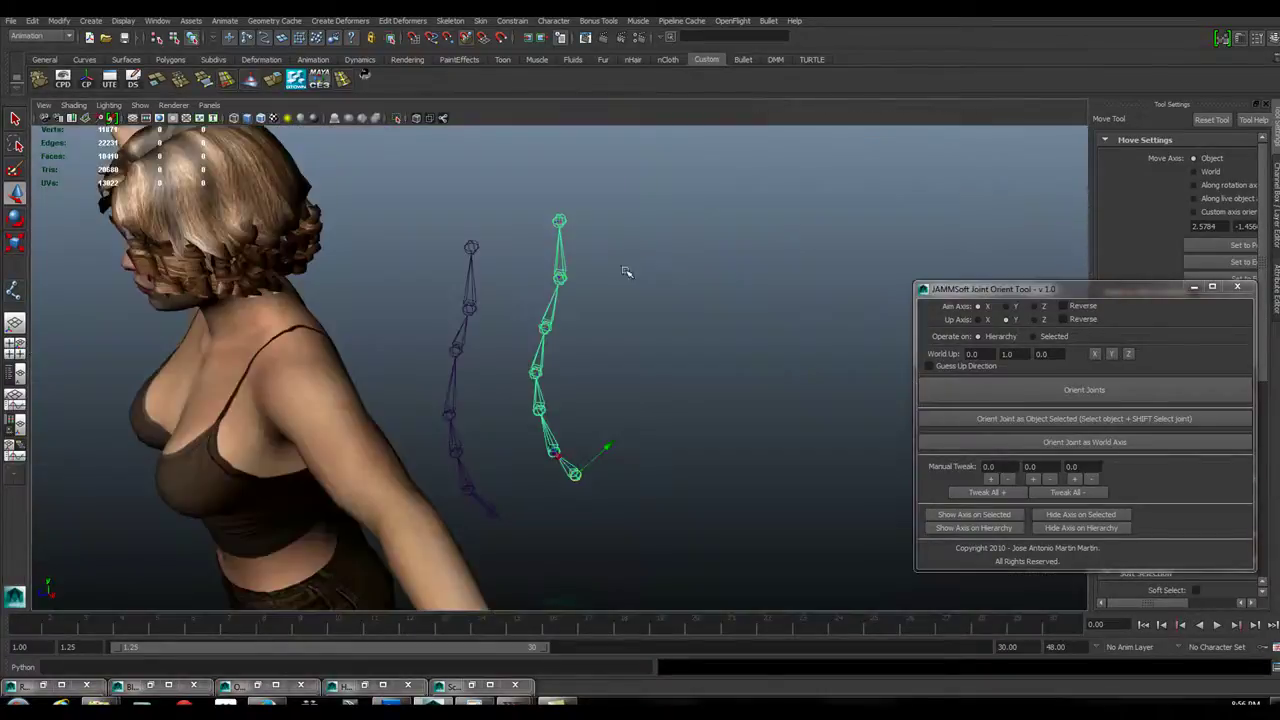
pyautogui.keyDown('alt'); pyautogui.moveTo(571, 331); pyautogui.dragTo(766, 334, button='right'); pyautogui.keyUp('alt')
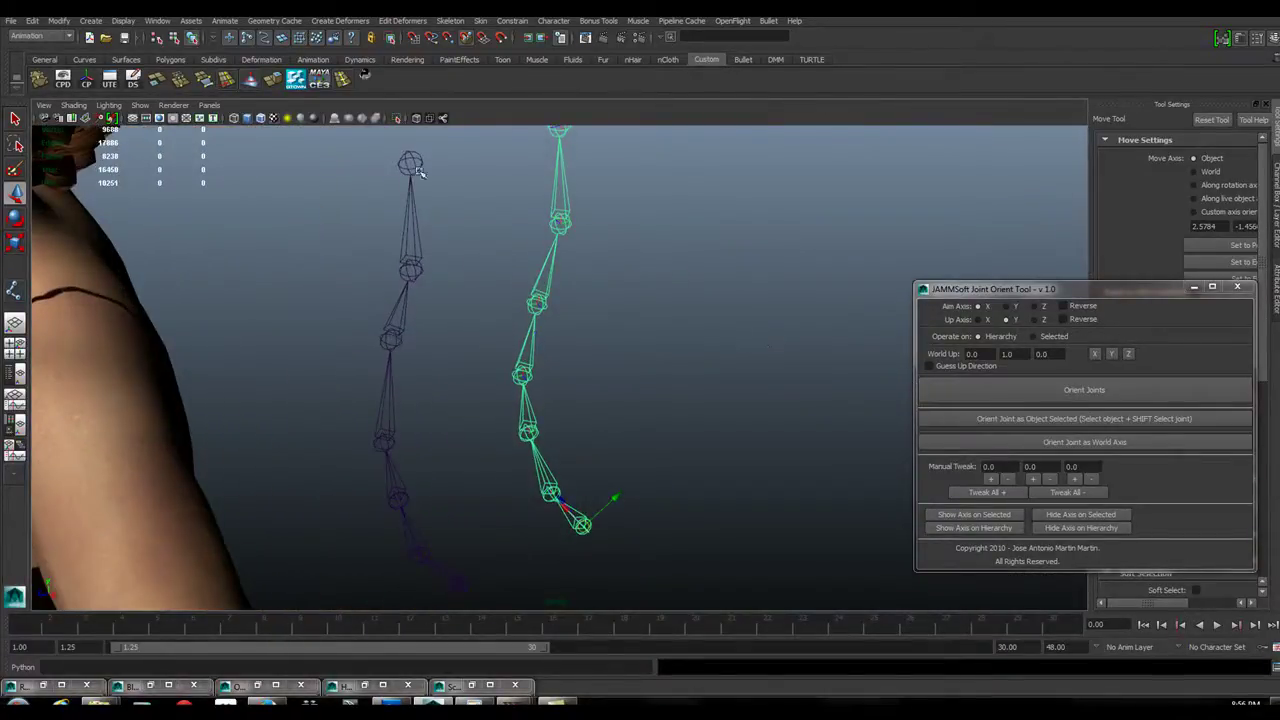
pyautogui.click(192, 38)
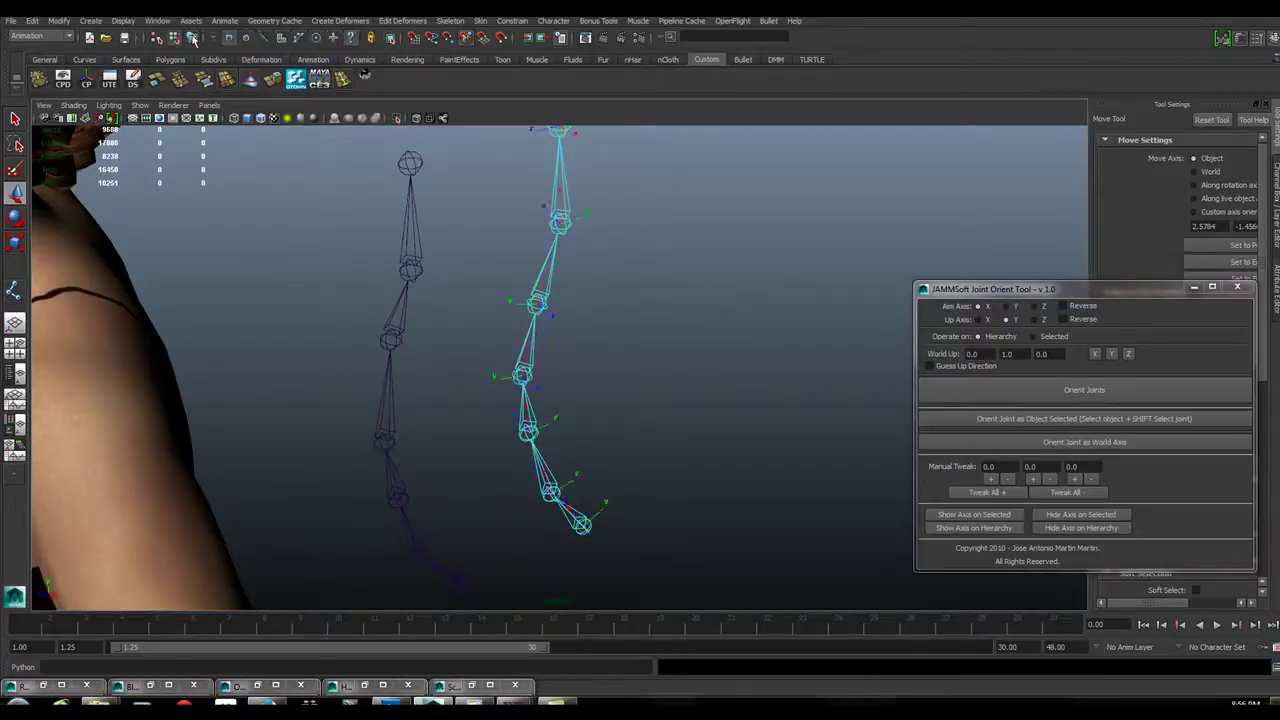
pyautogui.keyDown('alt'); pyautogui.moveTo(600, 424); pyautogui.dragTo(650, 324); pyautogui.keyUp('alt')
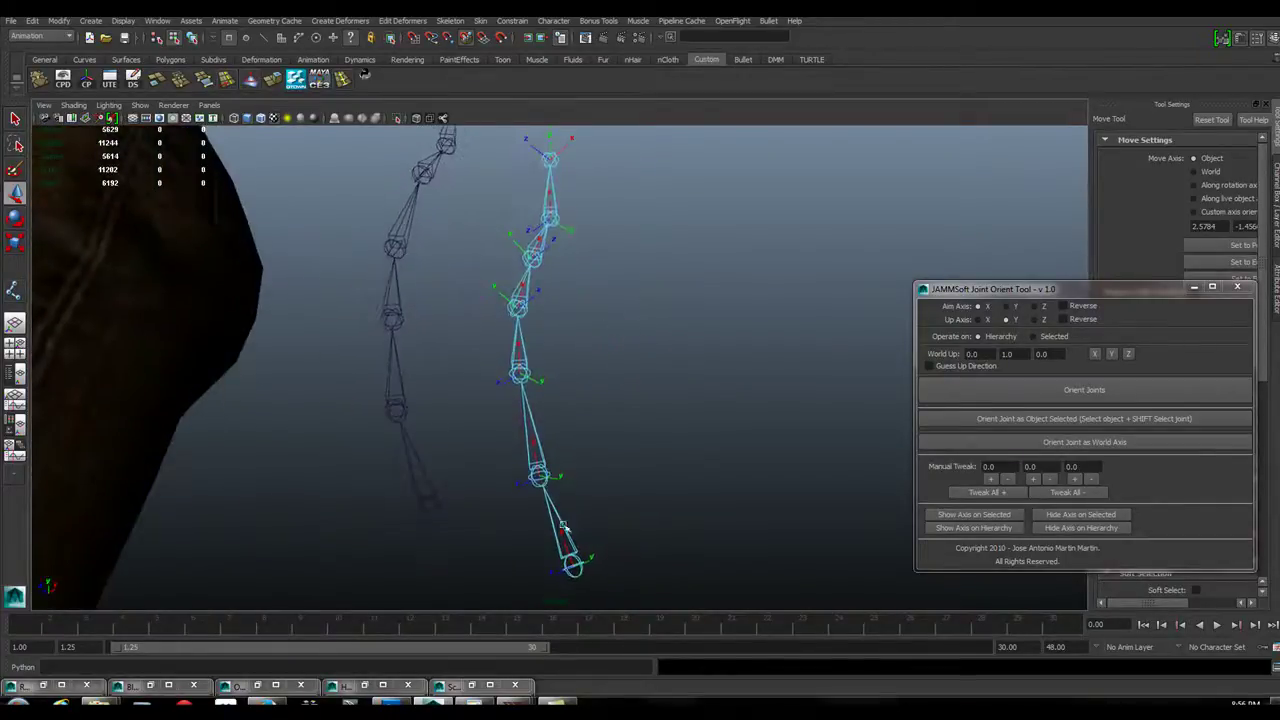
pyautogui.keyDown('alt'); pyautogui.moveTo(576, 357); pyautogui.dragTo(533, 363); pyautogui.keyUp('alt')
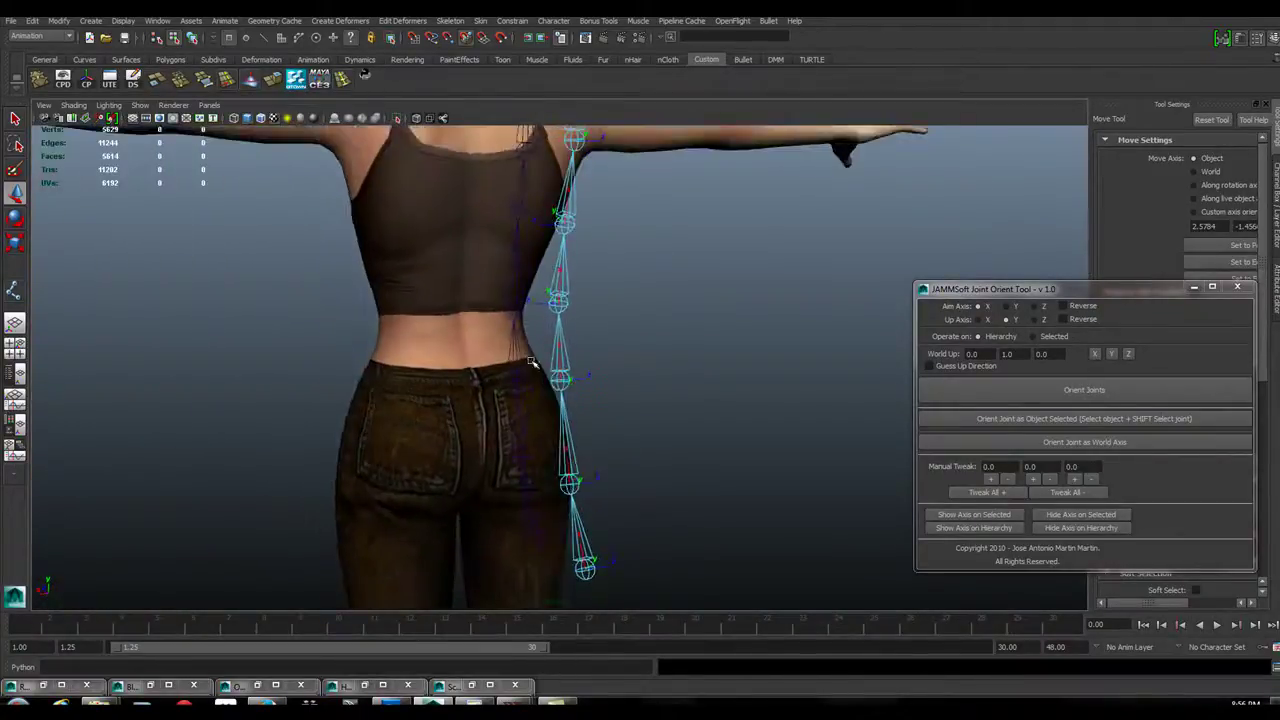
pyautogui.keyDown('alt'); pyautogui.moveTo(507, 186); pyautogui.dragTo(709, 303); pyautogui.keyUp('alt')
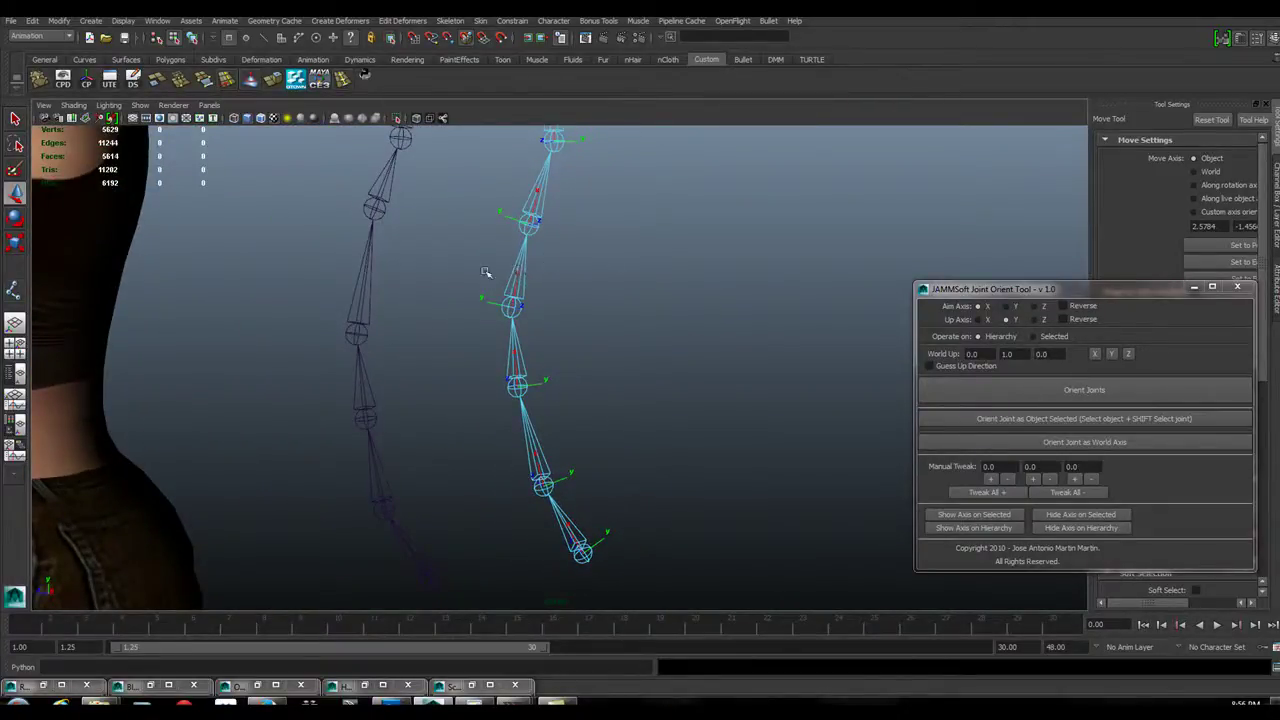
pyautogui.click(191, 38)
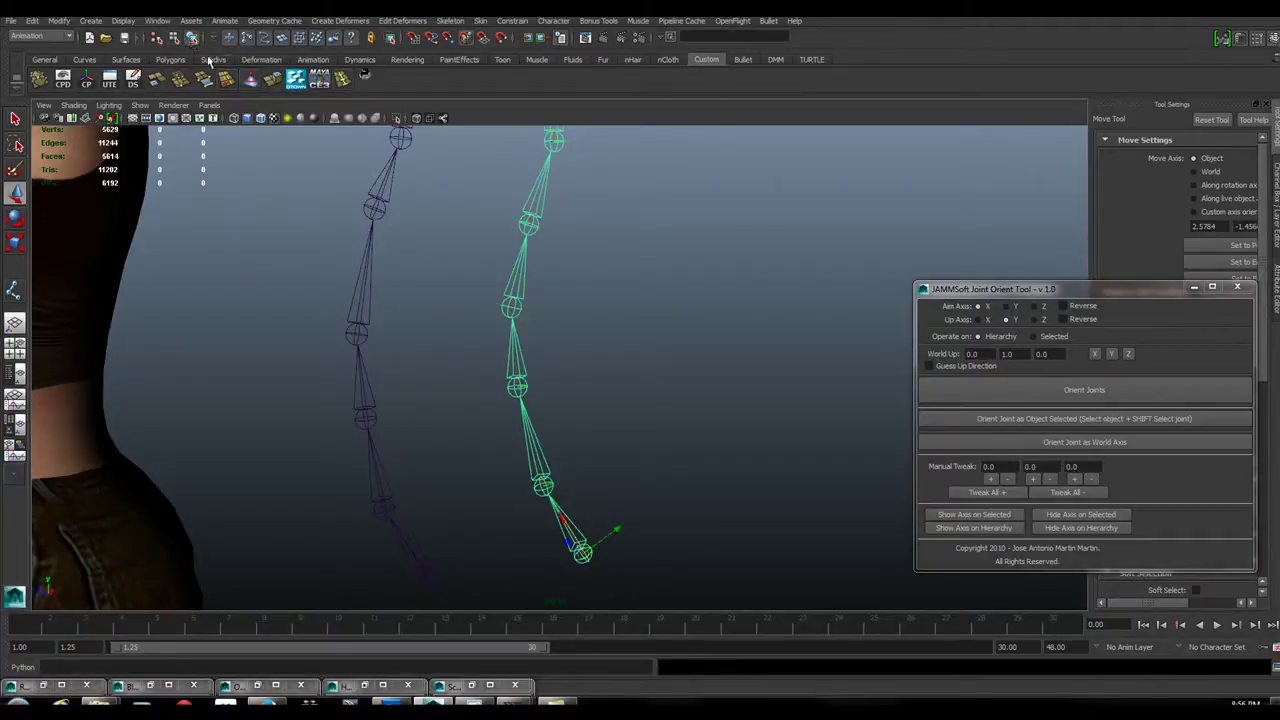
# Step: Orient the second chain's hierarchy with X aim, Y up and world up 0, 1, 0, and inspect its rotation axes up close
pyautogui.moveTo(1108, 290); pyautogui.dragTo(977, 171)
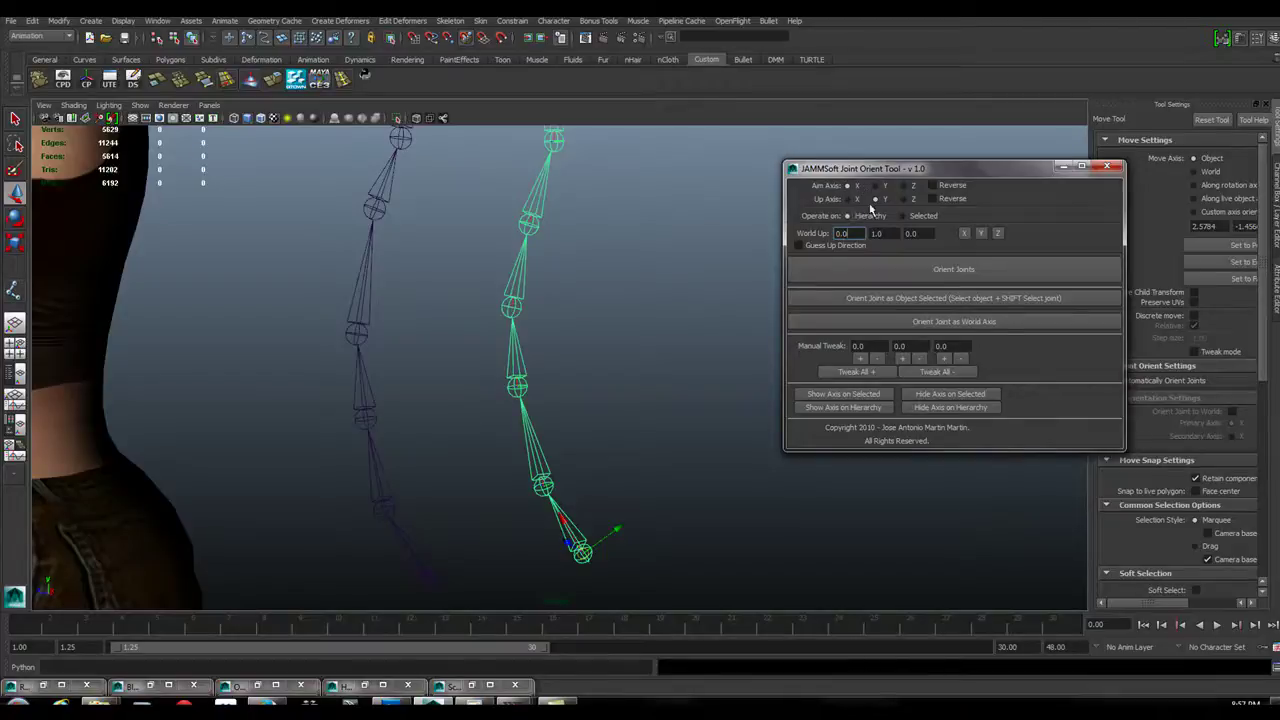
pyautogui.click(906, 266)
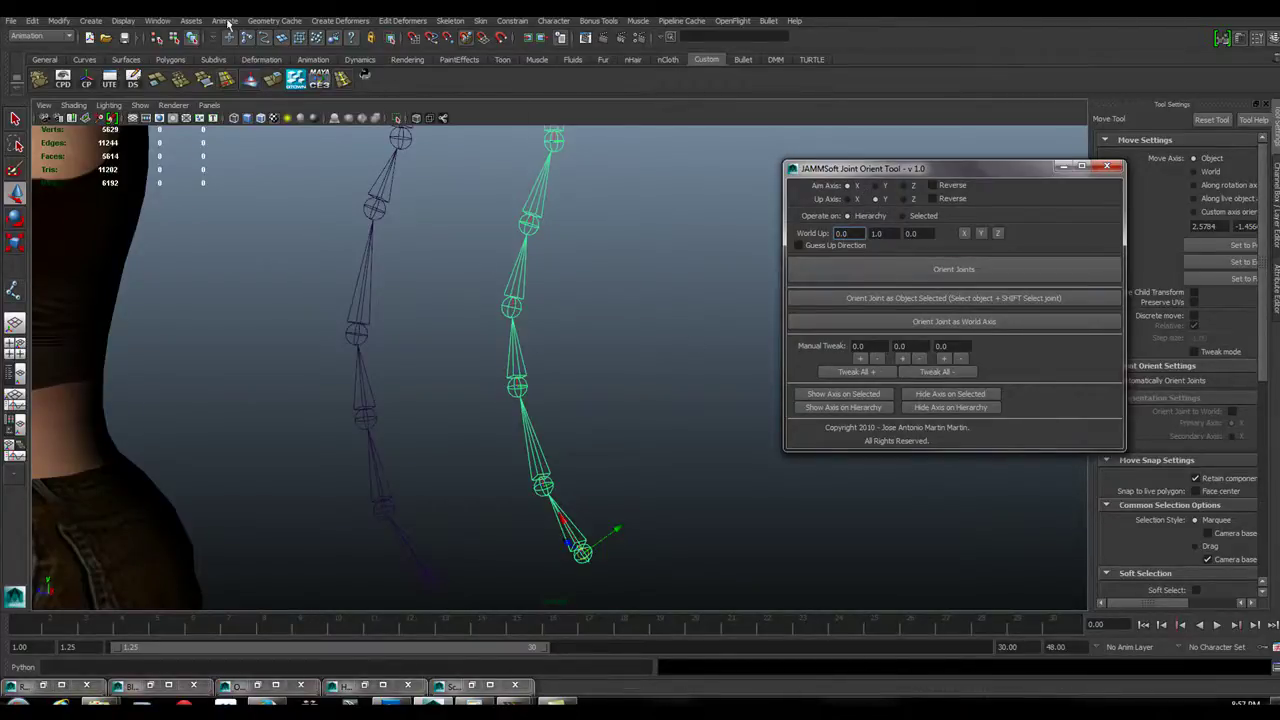
pyautogui.click(190, 37)
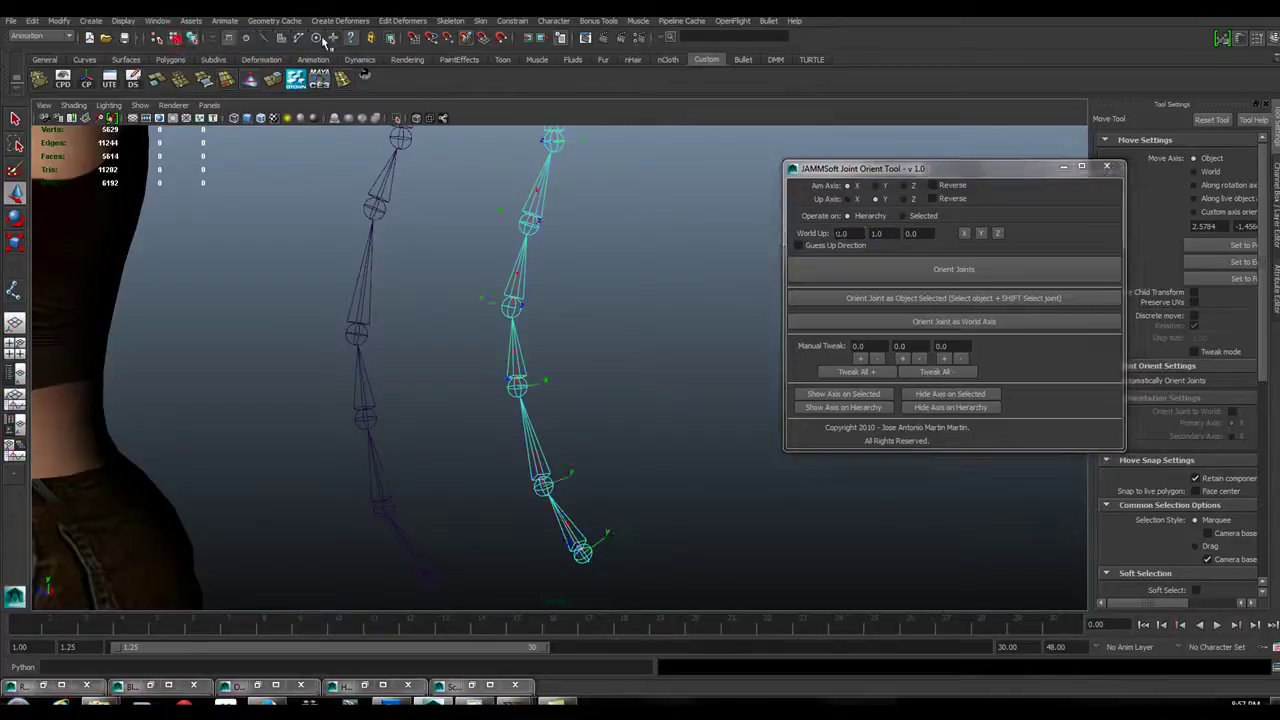
pyautogui.moveTo(595, 337)
pyautogui.keyDown('alt'); pyautogui.mouseDown()
pyautogui.moveTo(634, 291)
pyautogui.moveTo(460, 314)
pyautogui.moveTo(385, 340)
pyautogui.moveTo(526, 354)
pyautogui.moveTo(503, 357)
pyautogui.moveTo(531, 383)
pyautogui.moveTo(591, 321)
pyautogui.moveTo(583, 306)
pyautogui.moveTo(563, 309)
pyautogui.moveTo(657, 317)
pyautogui.moveTo(597, 300)
pyautogui.moveTo(612, 301)
pyautogui.moveTo(557, 309)
pyautogui.moveTo(594, 303)
pyautogui.mouseUp(); pyautogui.keyUp('alt')
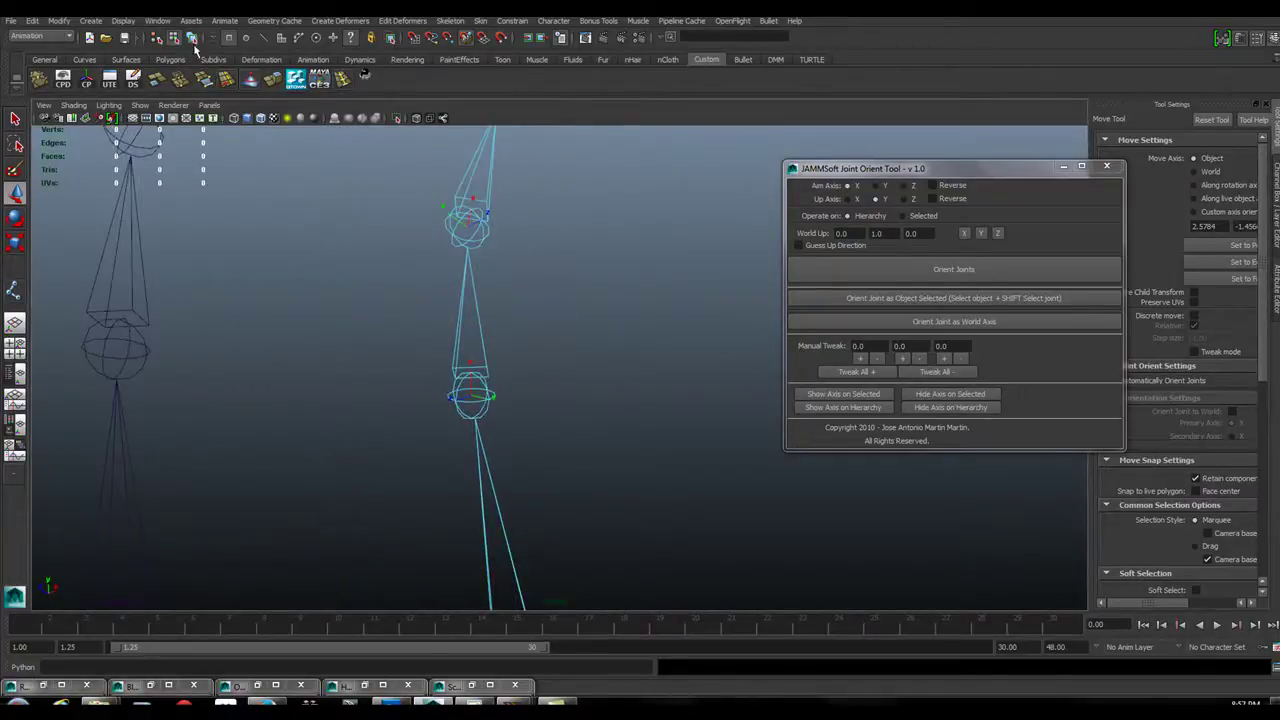
# Step: Try to apply a positive manual tweak of 15 in X to the middle joint's rotation axis in component mode
pyautogui.click(485, 233)
pyautogui.doubleClick(866, 346)
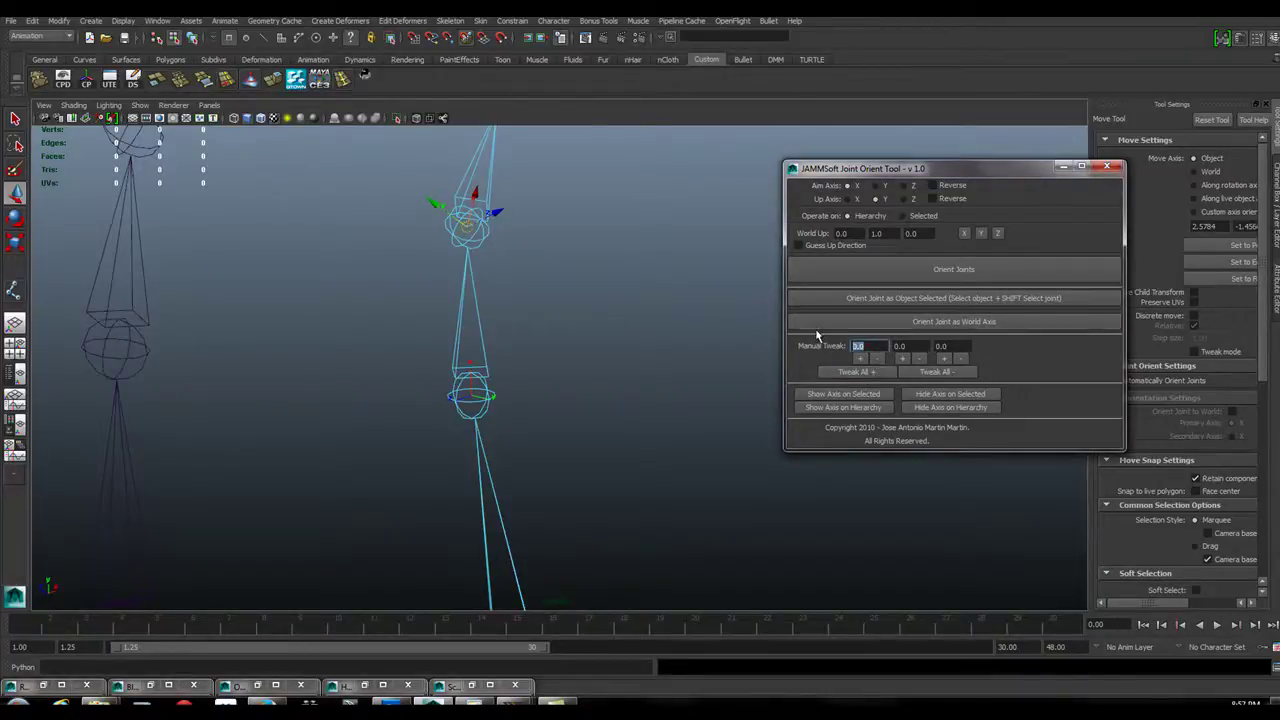
pyautogui.write('15')
pyautogui.click(876, 374)
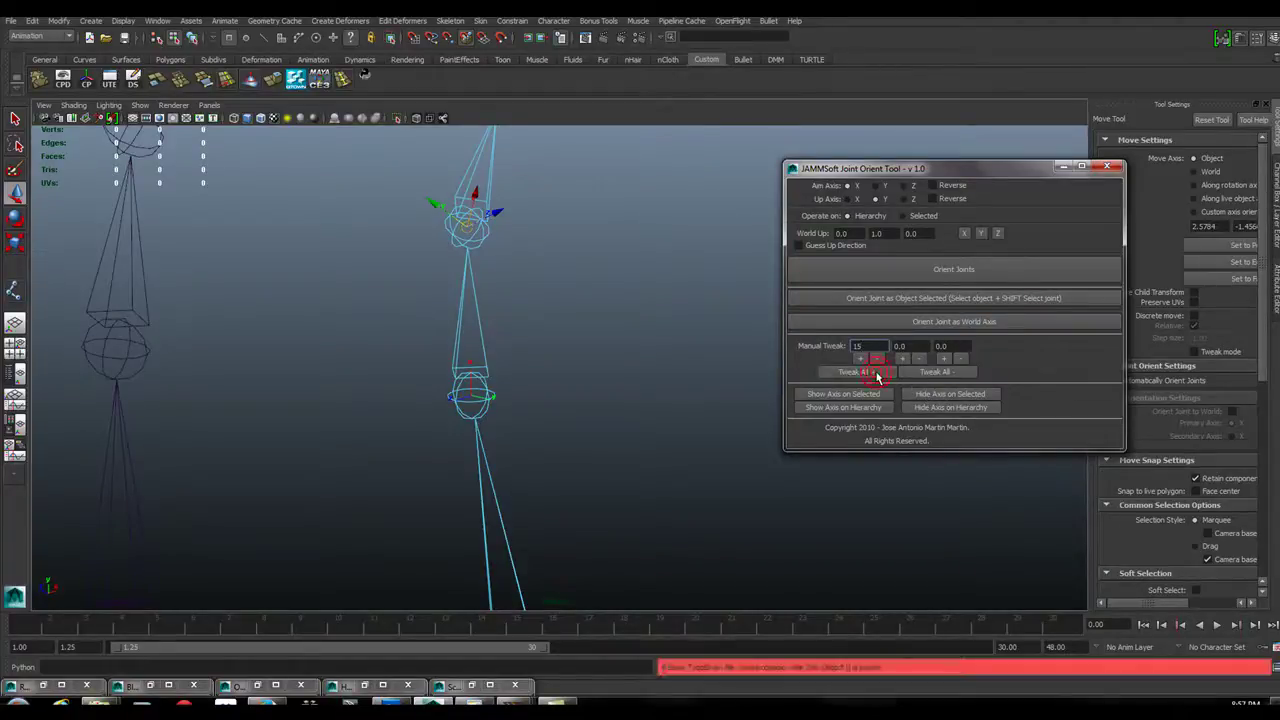
# Step: Select the middle joint of the second chain in object mode and apply the positive 15-degree X tweak repeatedly
pyautogui.click(192, 38)
pyautogui.click(487, 231)
pyautogui.click(487, 231)
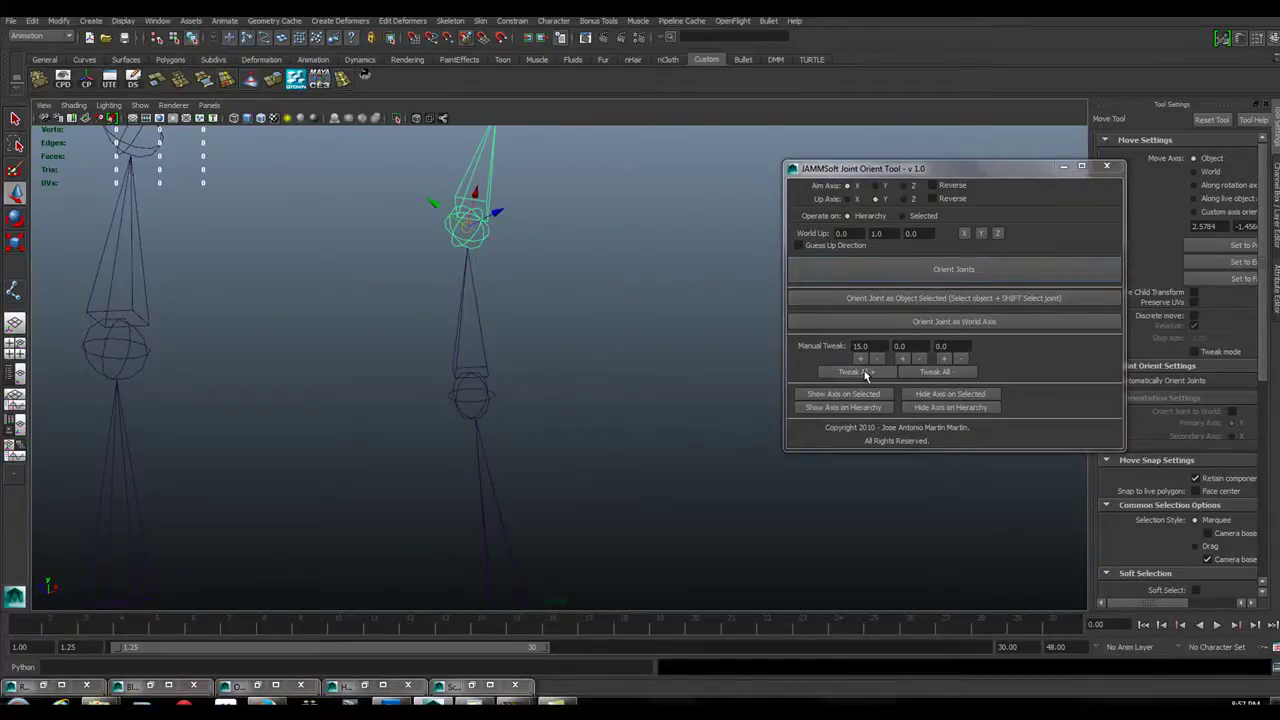
pyautogui.click(866, 374)
pyautogui.click(866, 374)
pyautogui.click(866, 374)
pyautogui.click(866, 374)
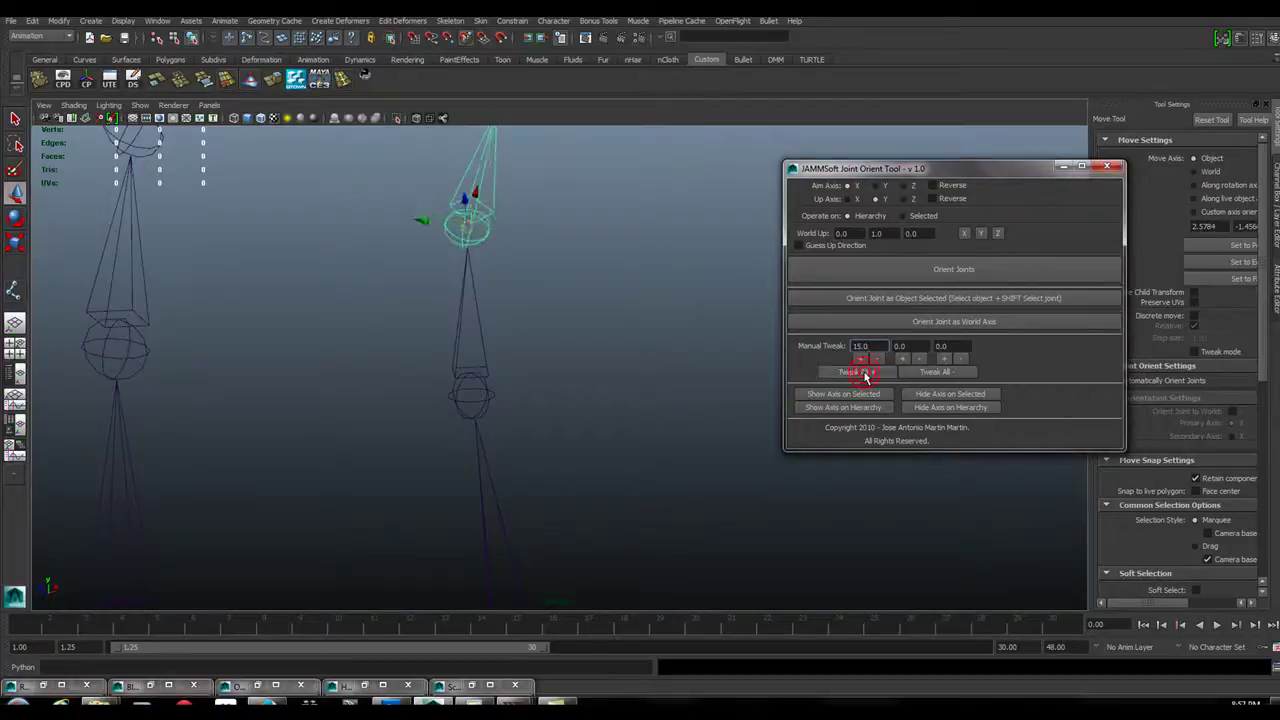
pyautogui.click(866, 374)
pyautogui.click(866, 374)
# Step: Display the local rotation axes of the tweaked joint and the joint below it, and compare their directions
pyautogui.click(191, 37)
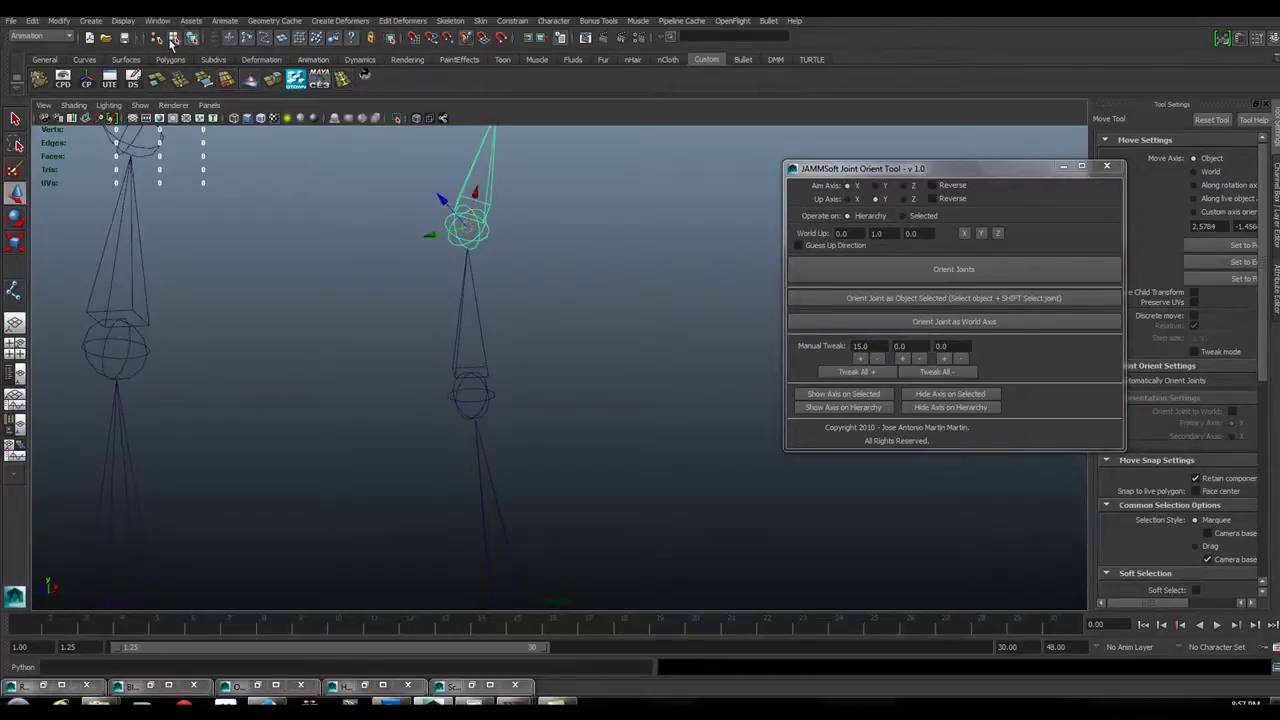
pyautogui.press('F8')
pyautogui.click(352, 38)
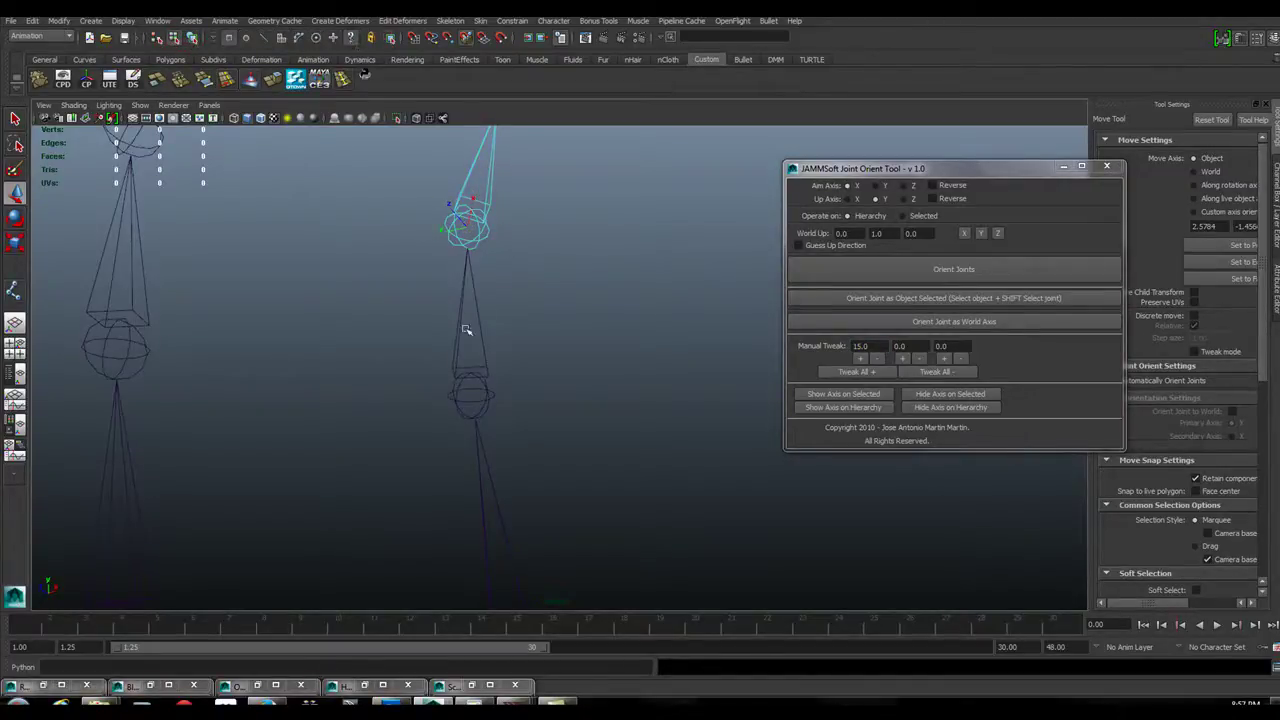
pyautogui.click(483, 393)
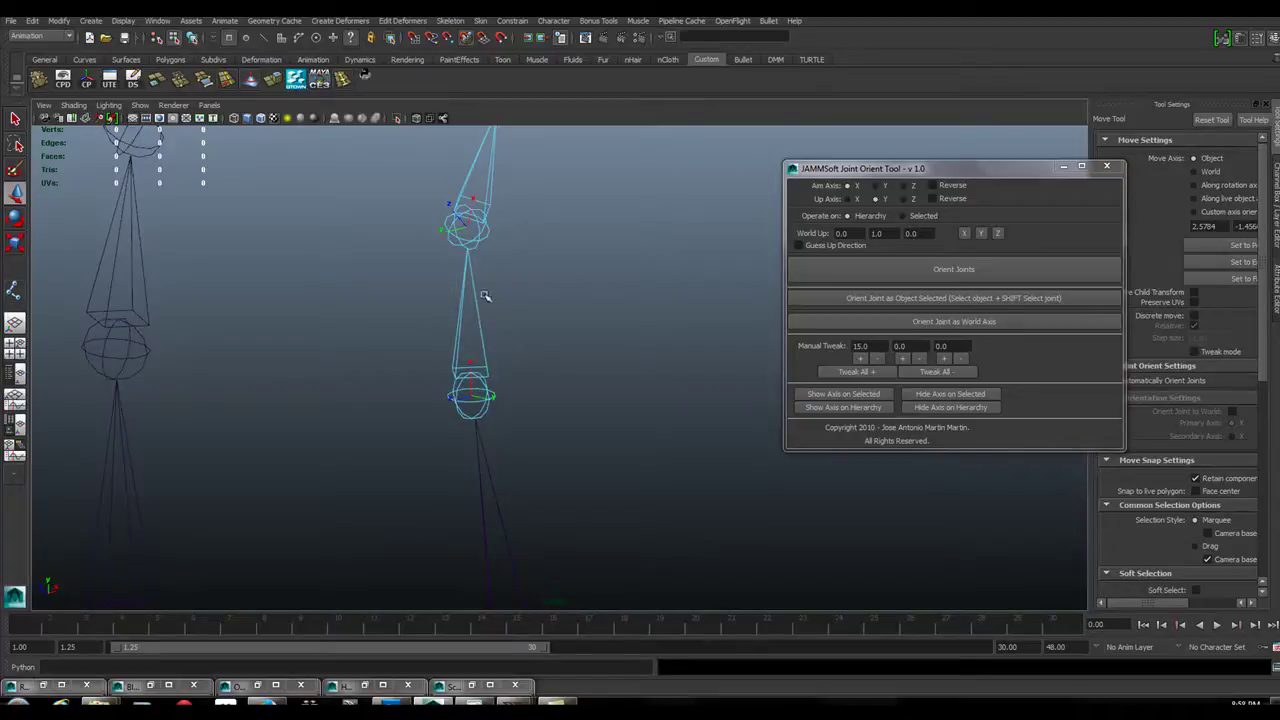
pyautogui.keyDown('alt'); pyautogui.moveTo(489, 337); pyautogui.dragTo(462, 393); pyautogui.keyUp('alt')
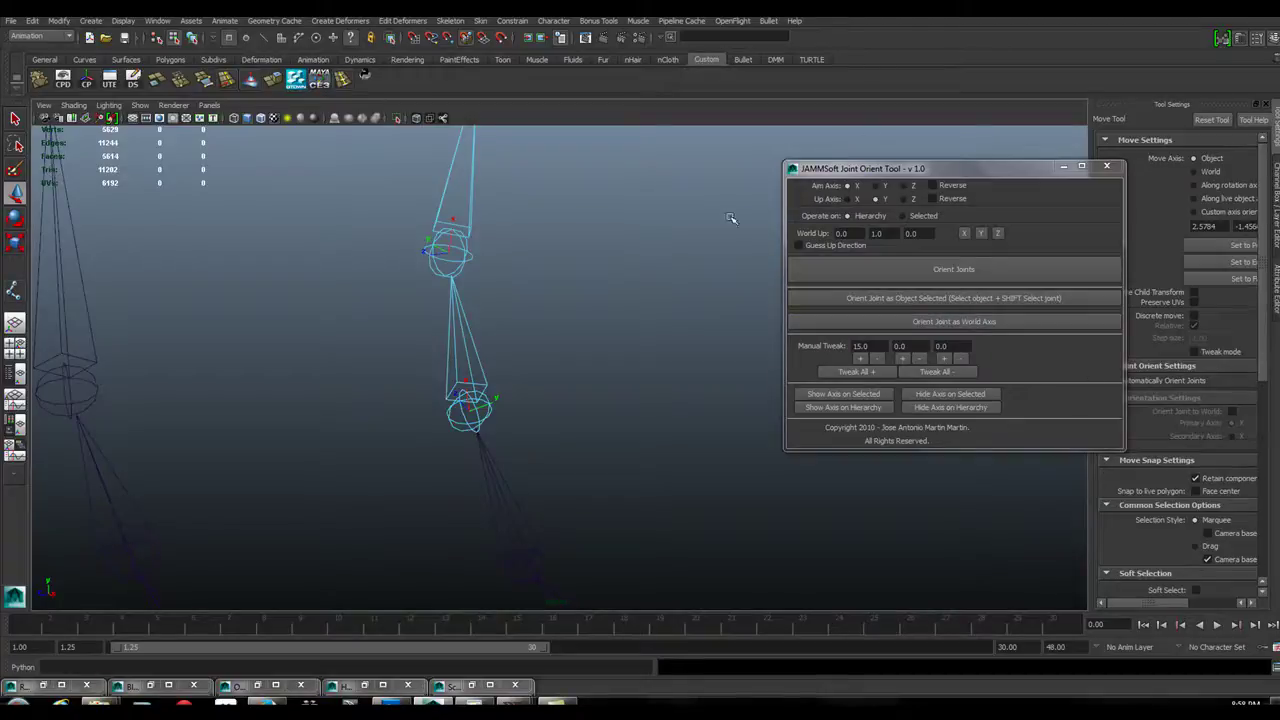
# Step: Reorient the joint below the tweaked one by itself, using the Selected option with world up 0, 1, 0
pyautogui.click(858, 233)
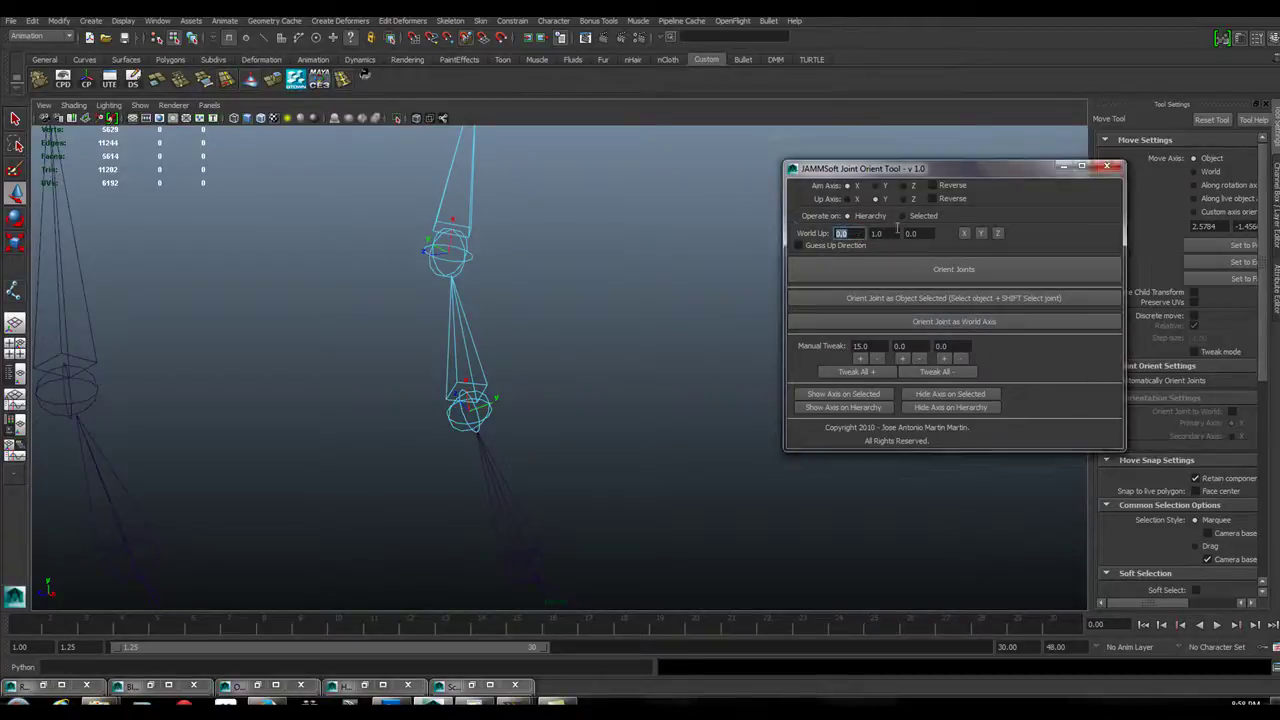
pyautogui.press('Tab')
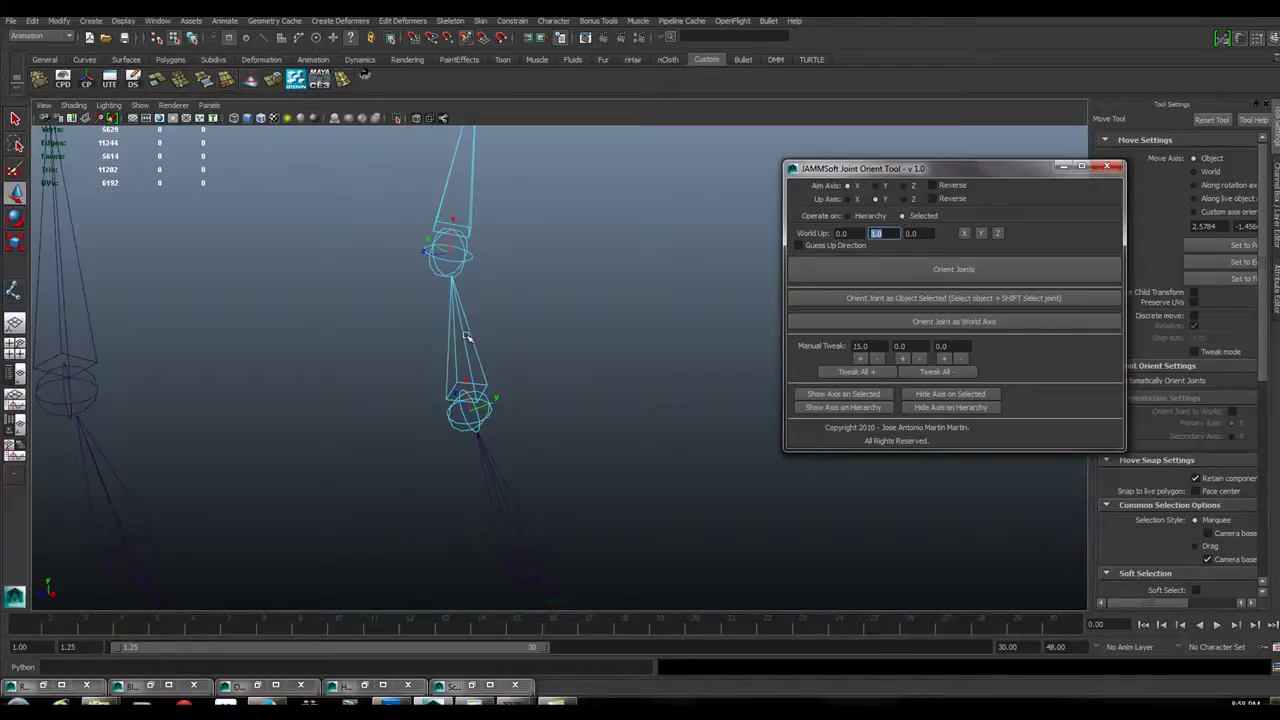
pyautogui.moveTo(467, 337); pyautogui.dragTo(520, 334, button='right')
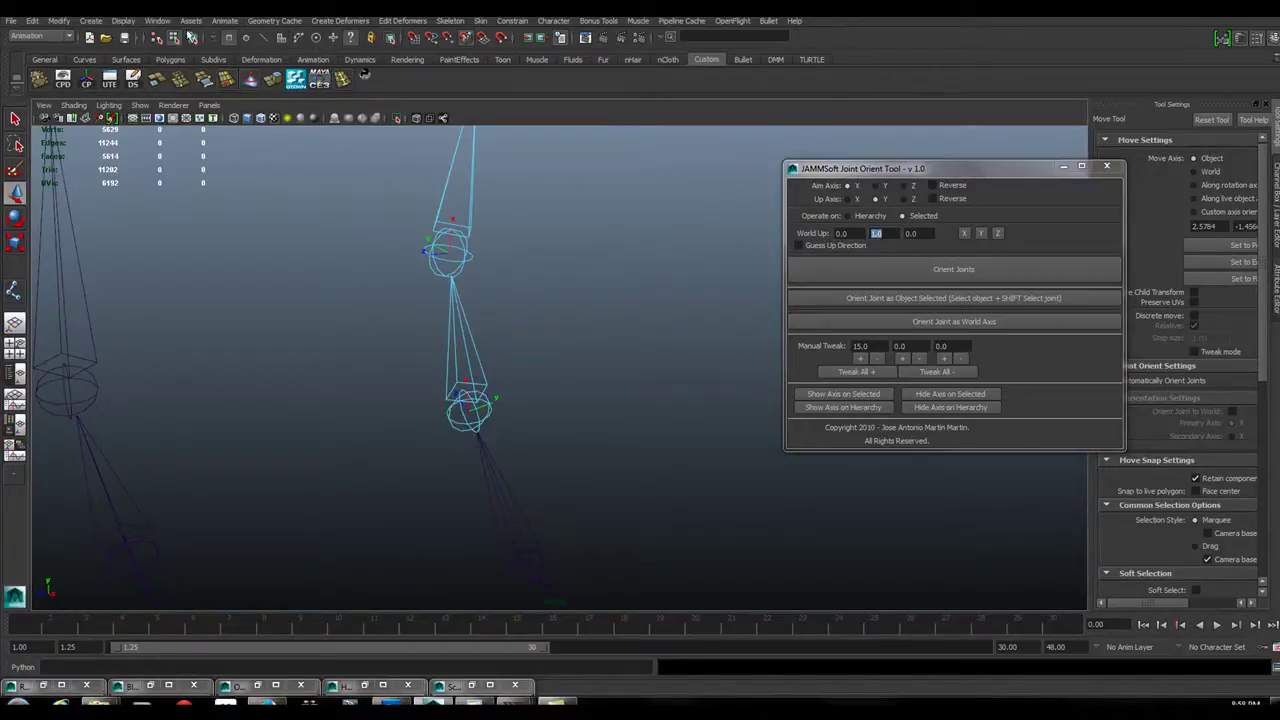
pyautogui.click(452, 415)
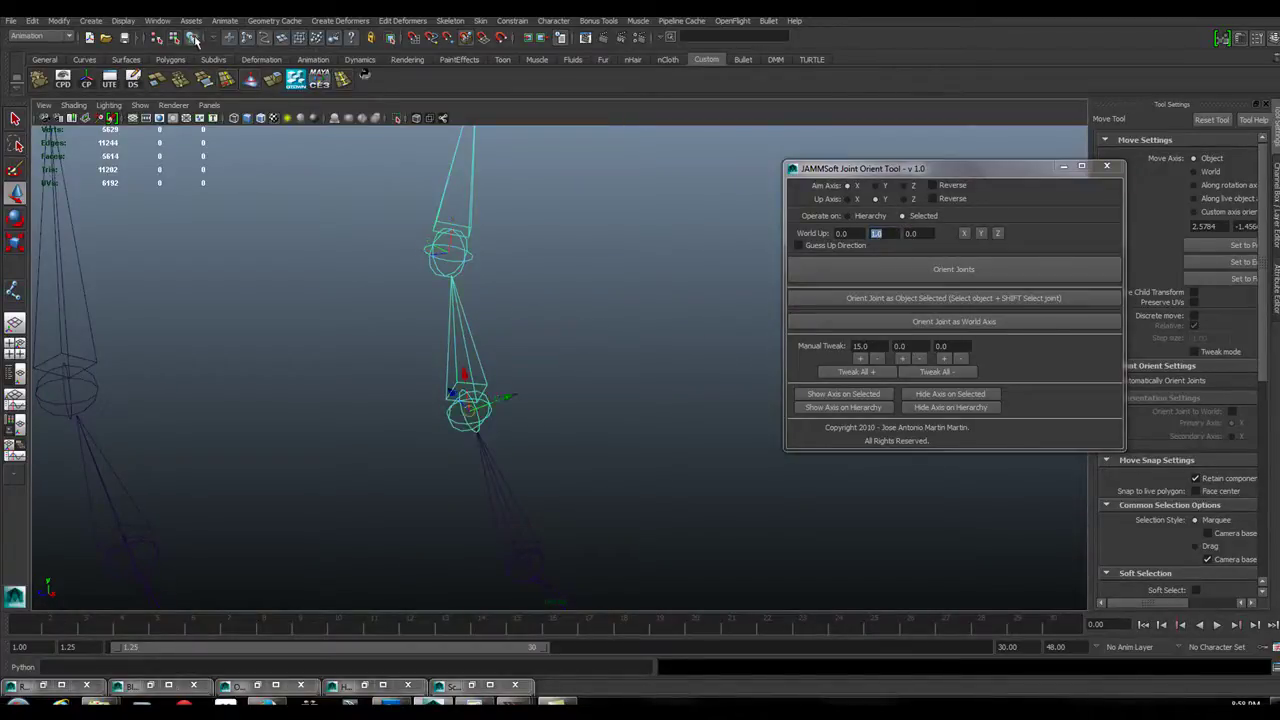
pyautogui.click(930, 270)
# Step: Rotate the local rotation axis of the second chain's fifth joint 180 degrees about X, using snapped rotation in component mode
pyautogui.keyDown('alt'); pyautogui.moveTo(591, 398); pyautogui.dragTo(522, 245); pyautogui.keyUp('alt')
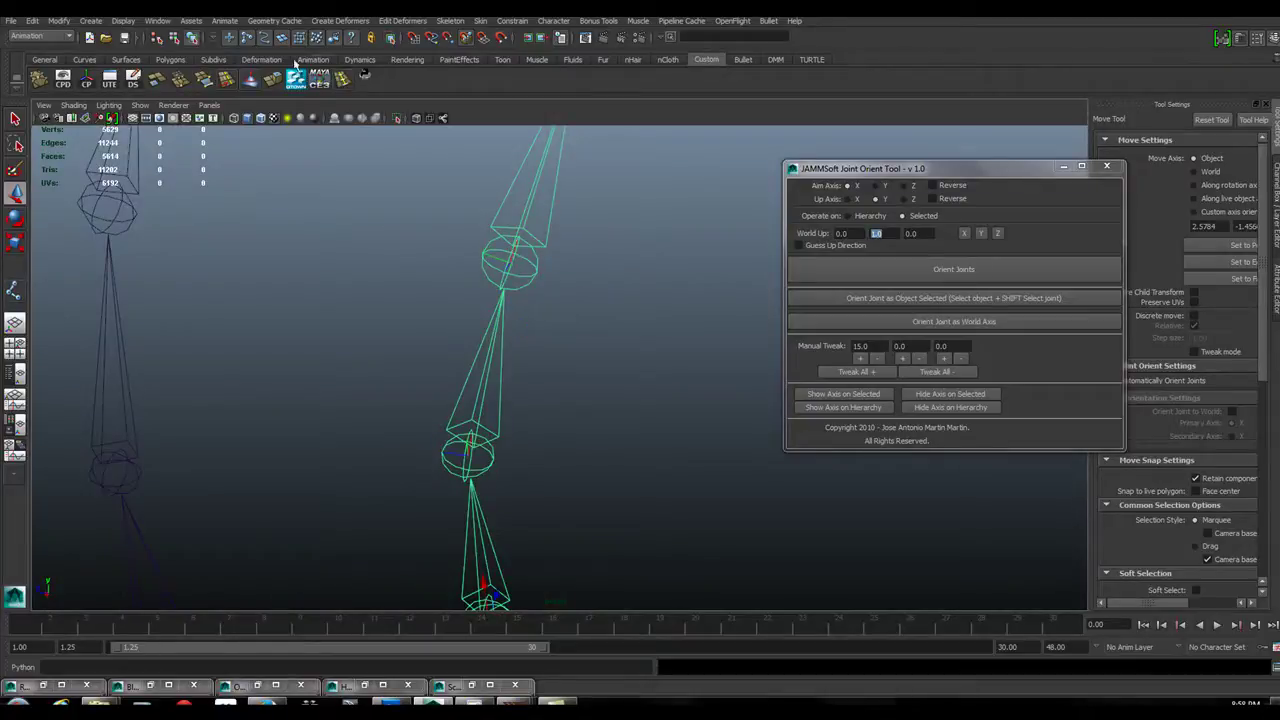
pyautogui.press('F8')
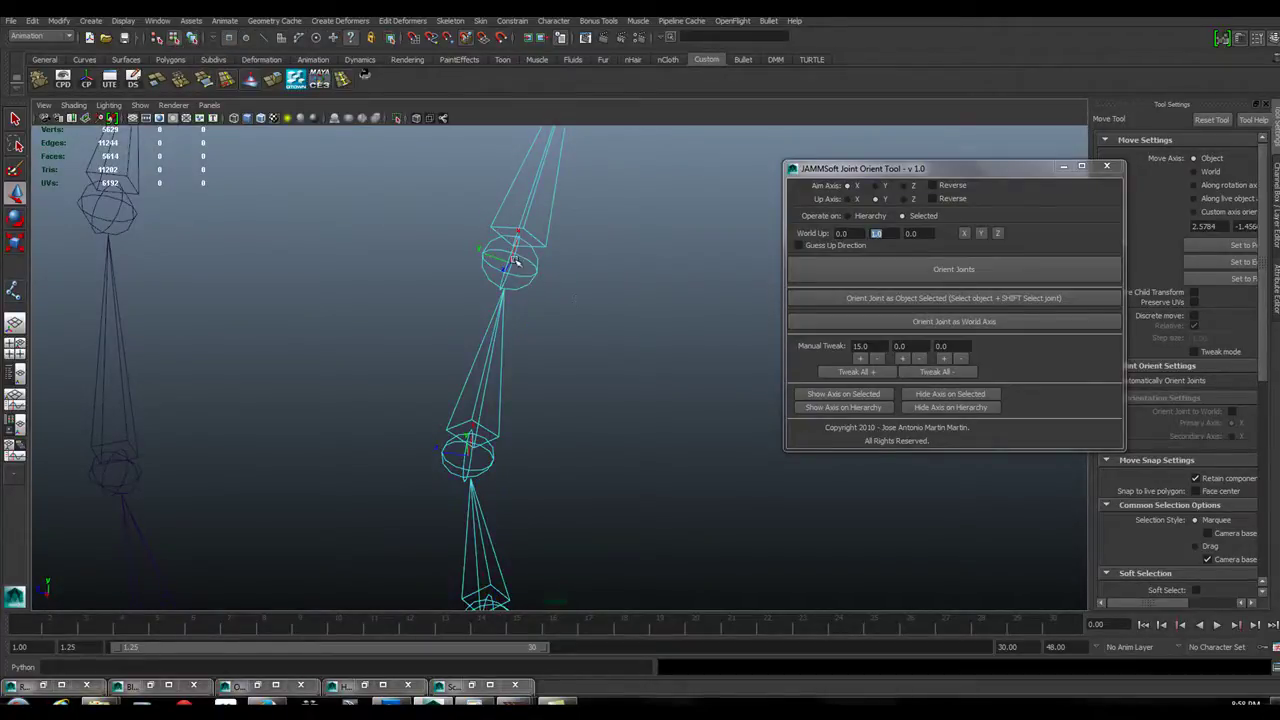
pyautogui.press('e')
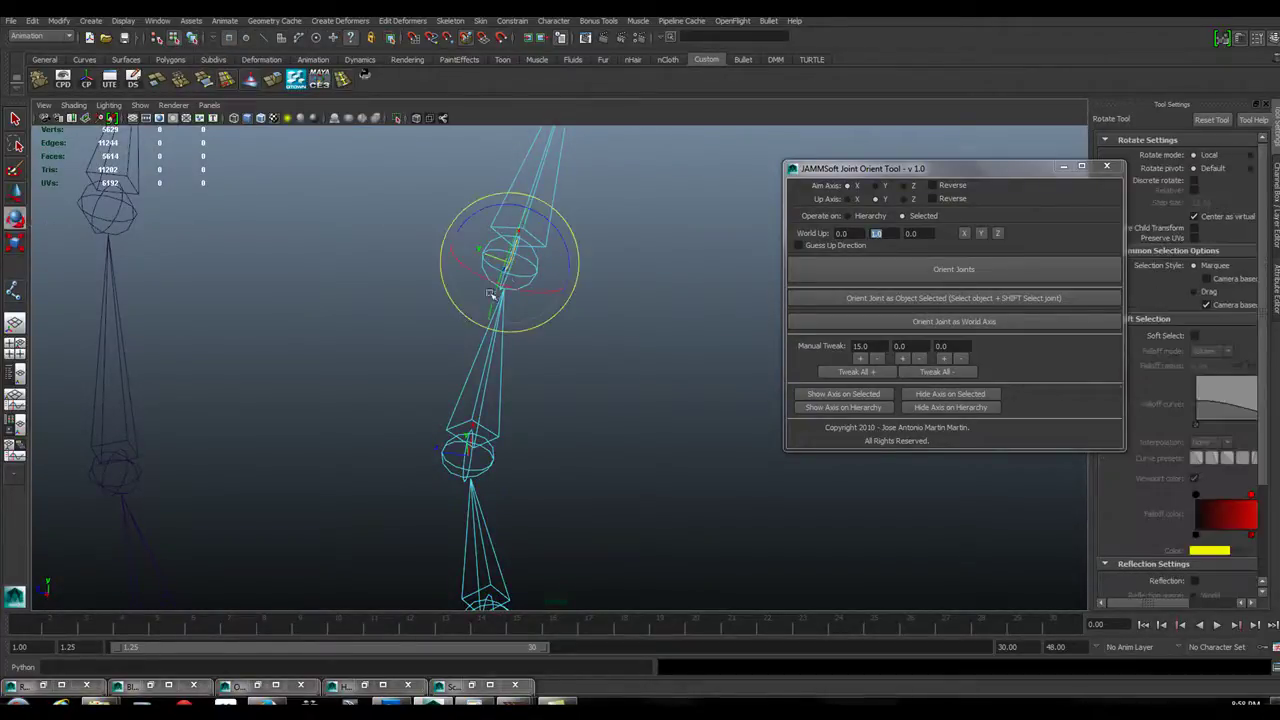
pyautogui.press('j')
pyautogui.moveTo(522, 294); pyautogui.dragTo(375, 257)
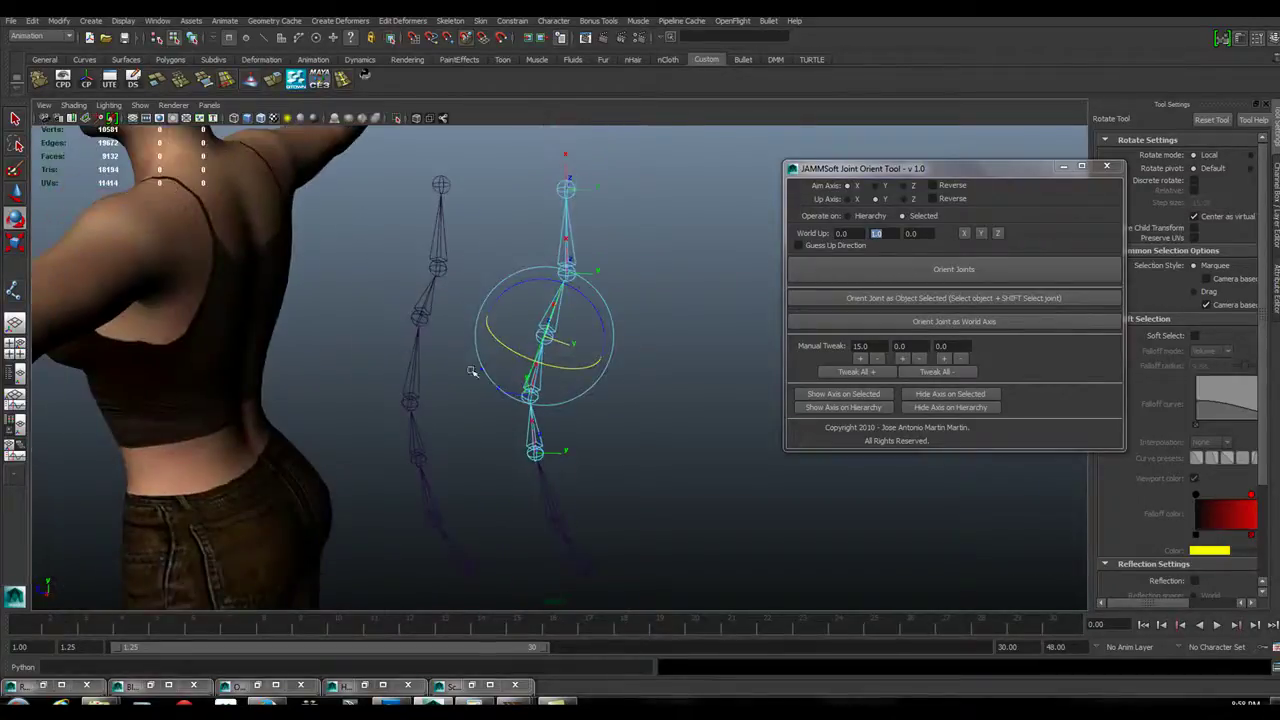
# Step: Delete the whole second spine chain from its root joint and close the JAMMSoft Joint Orient Tool window
pyautogui.moveTo(1050, 172); pyautogui.dragTo(952, 233)
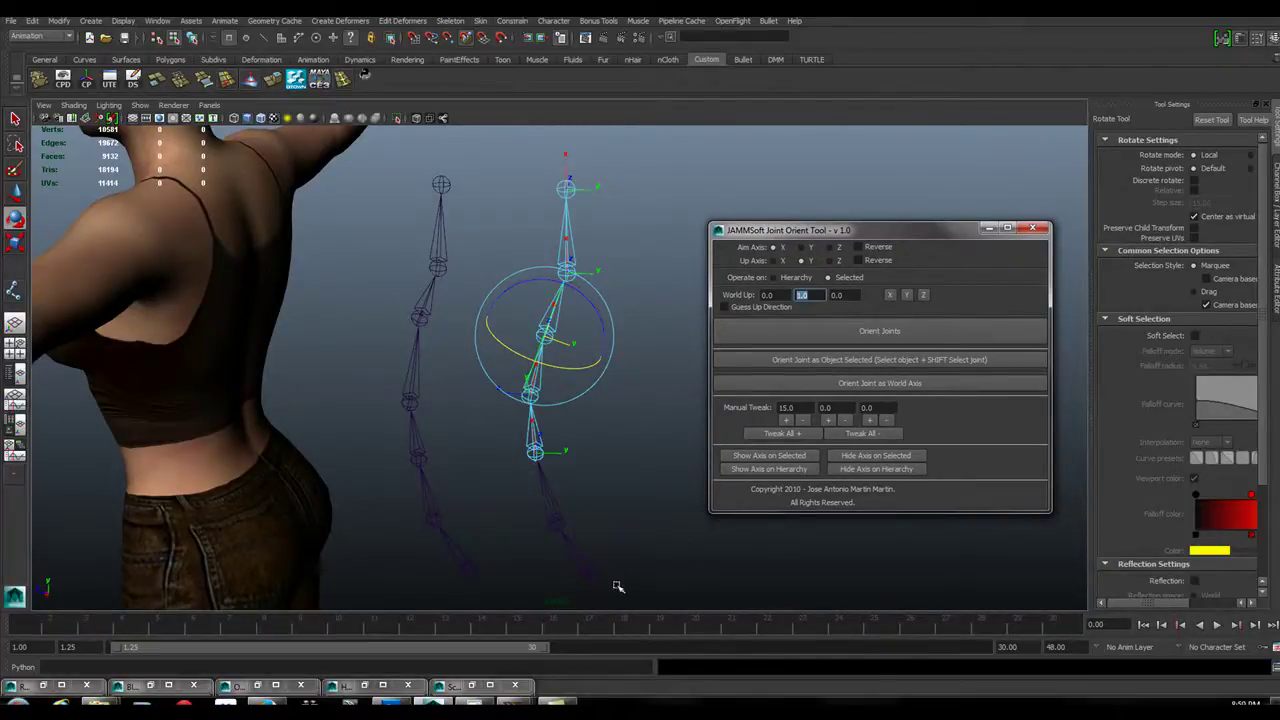
pyautogui.moveTo(599, 578); pyautogui.dragTo(600, 450, button='right')
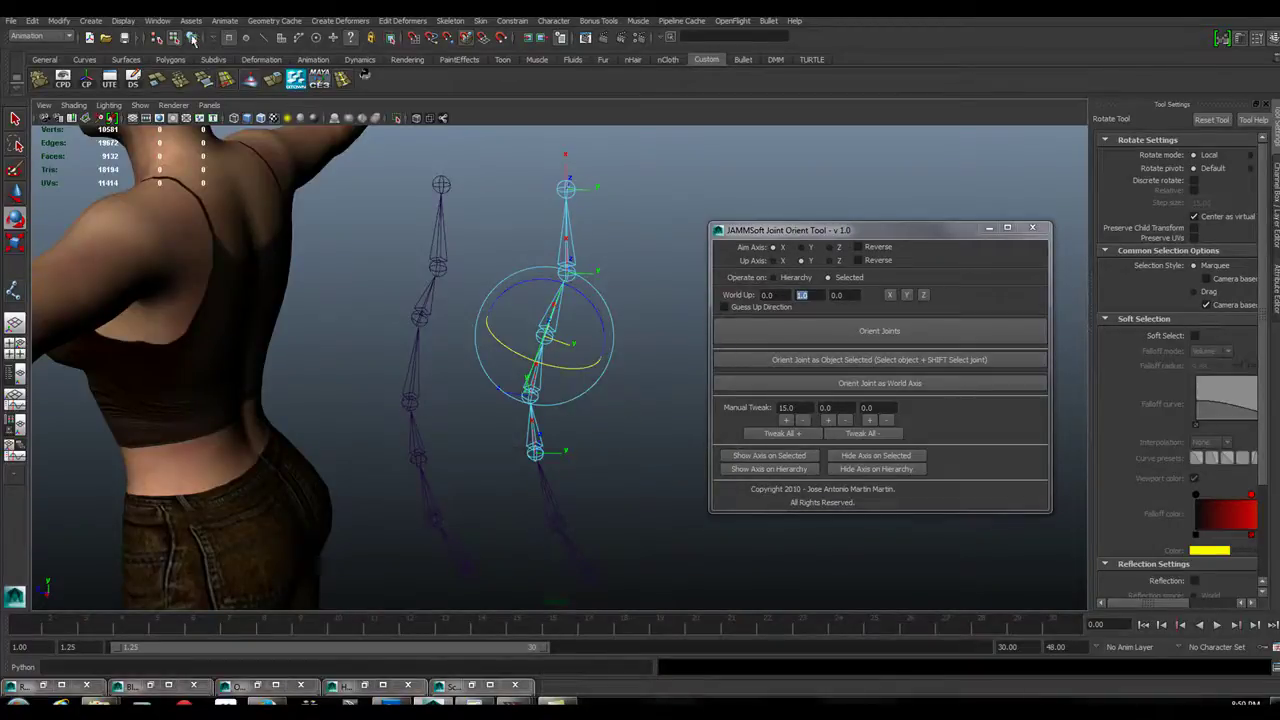
pyautogui.click(551, 522)
pyautogui.click(589, 572)
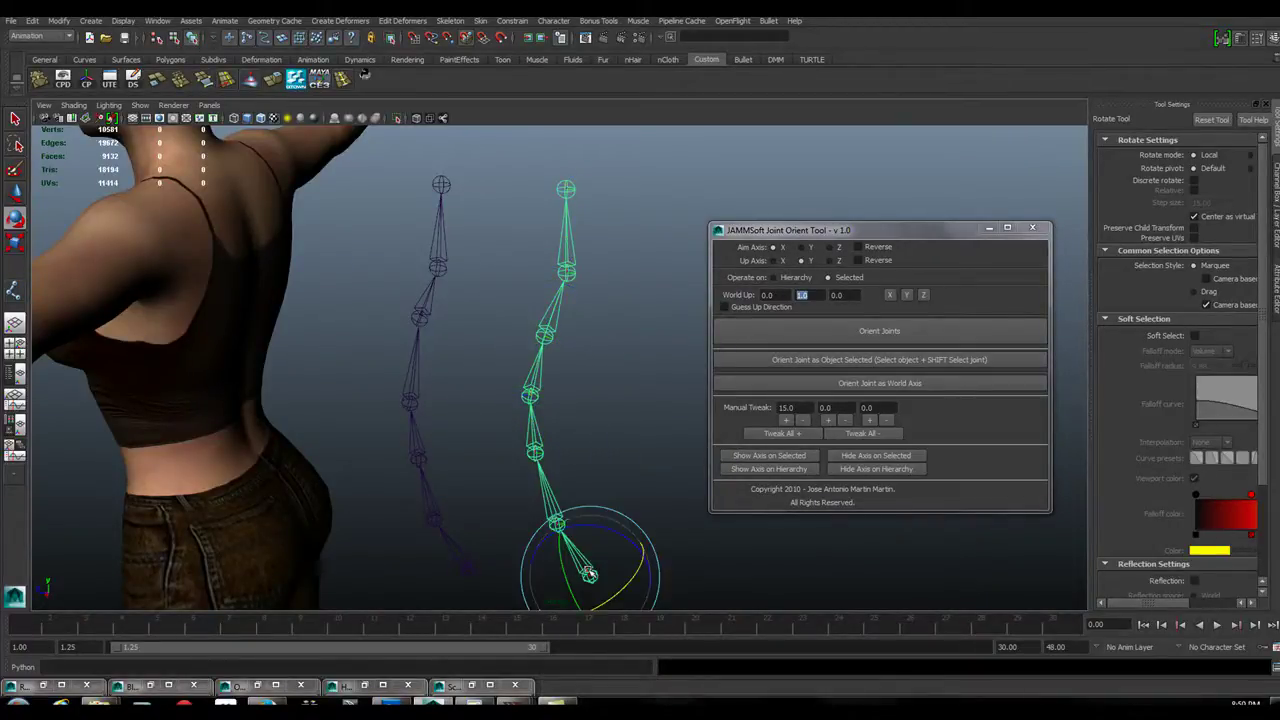
pyautogui.press('Delete')
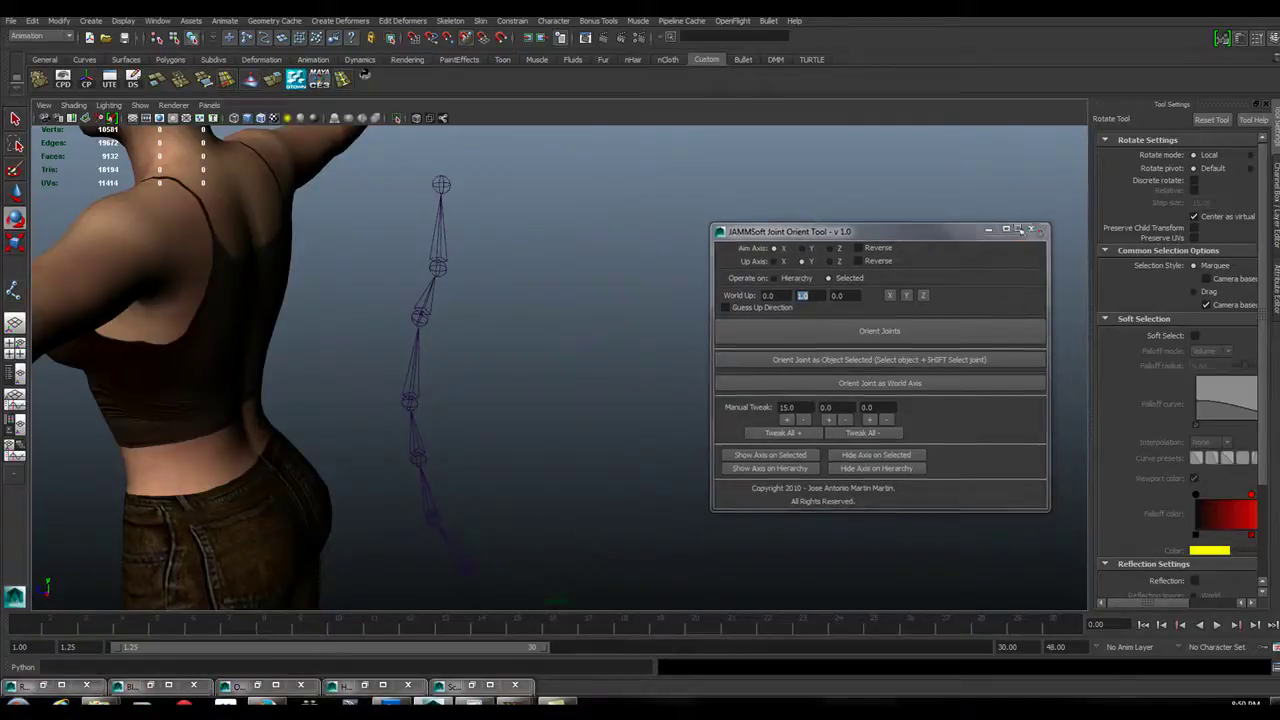
pyautogui.click(1033, 228)
# Step: Activate the Joint Tool, check the scene contents in the Outliner, and bring up the Script Editor
pyautogui.click(15, 290)
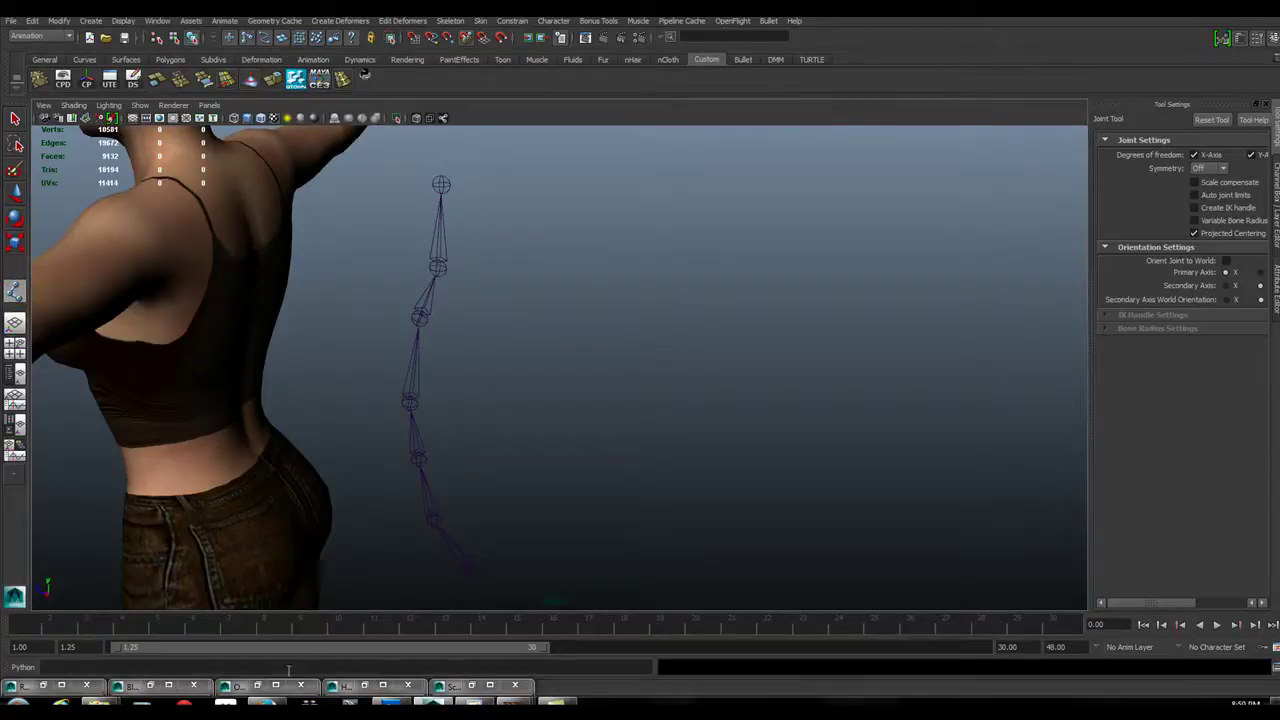
pyautogui.click(240, 685)
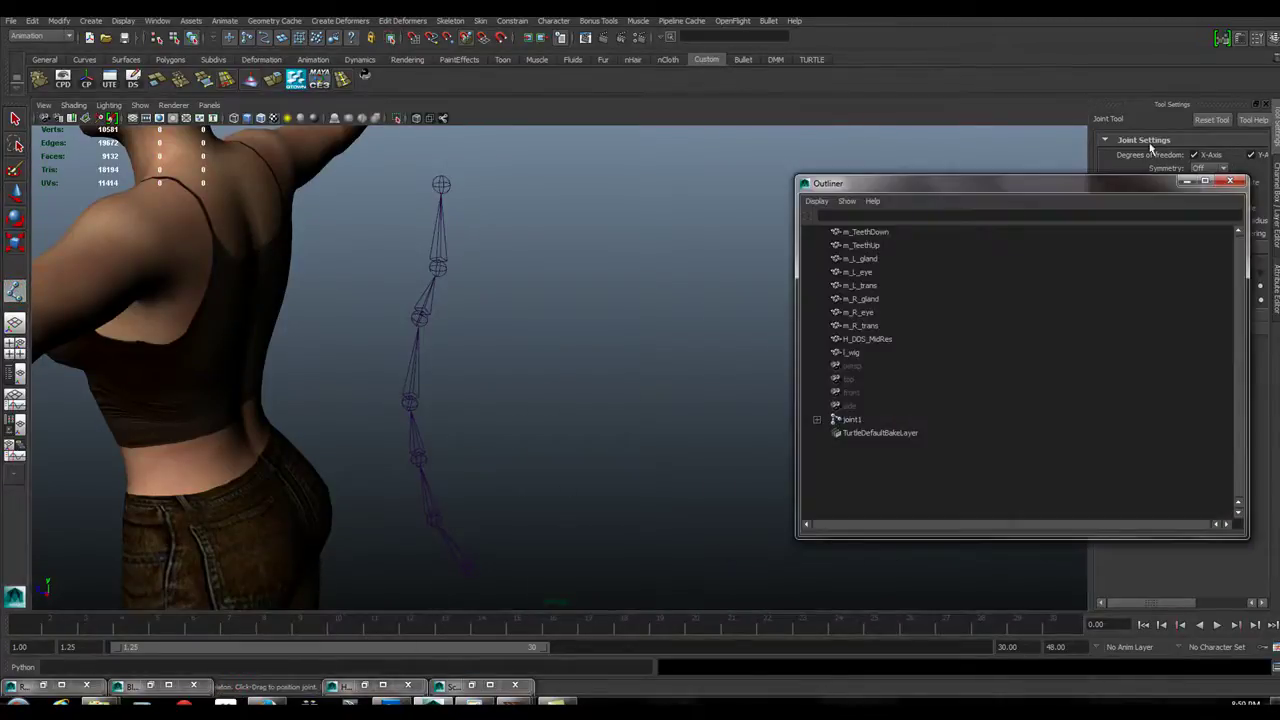
pyautogui.click(1187, 182)
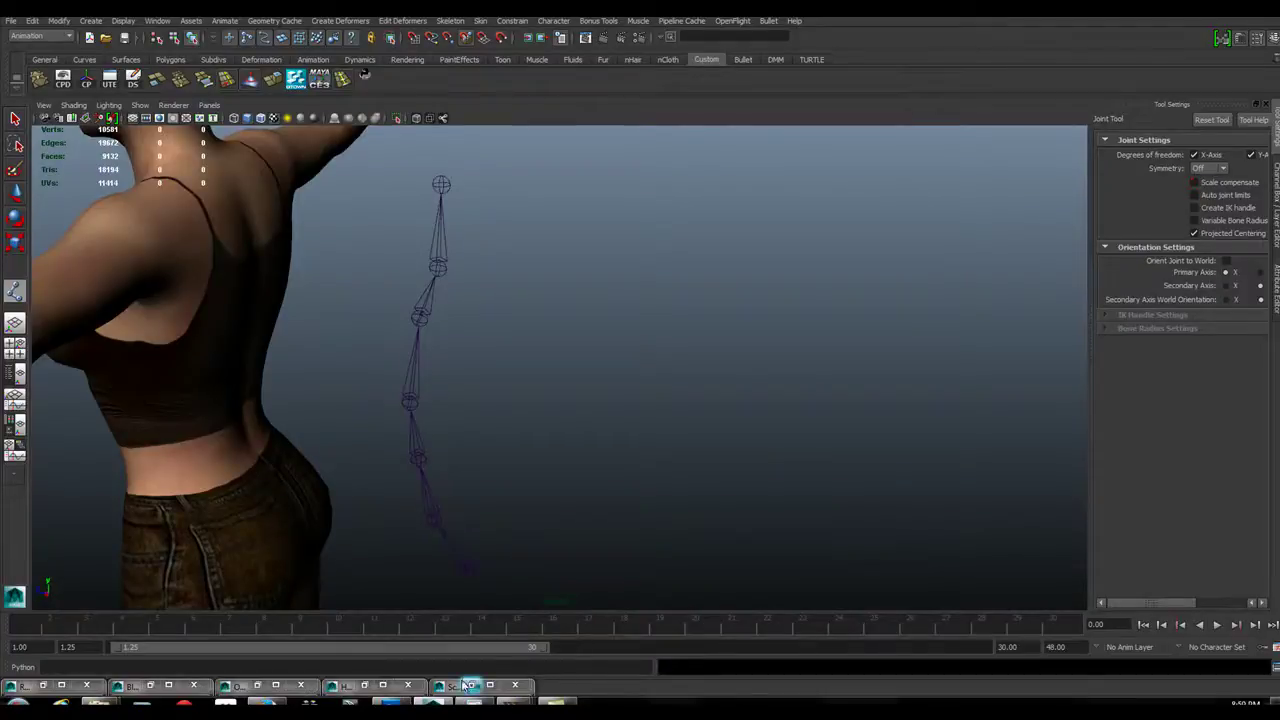
pyautogui.click(440, 695)
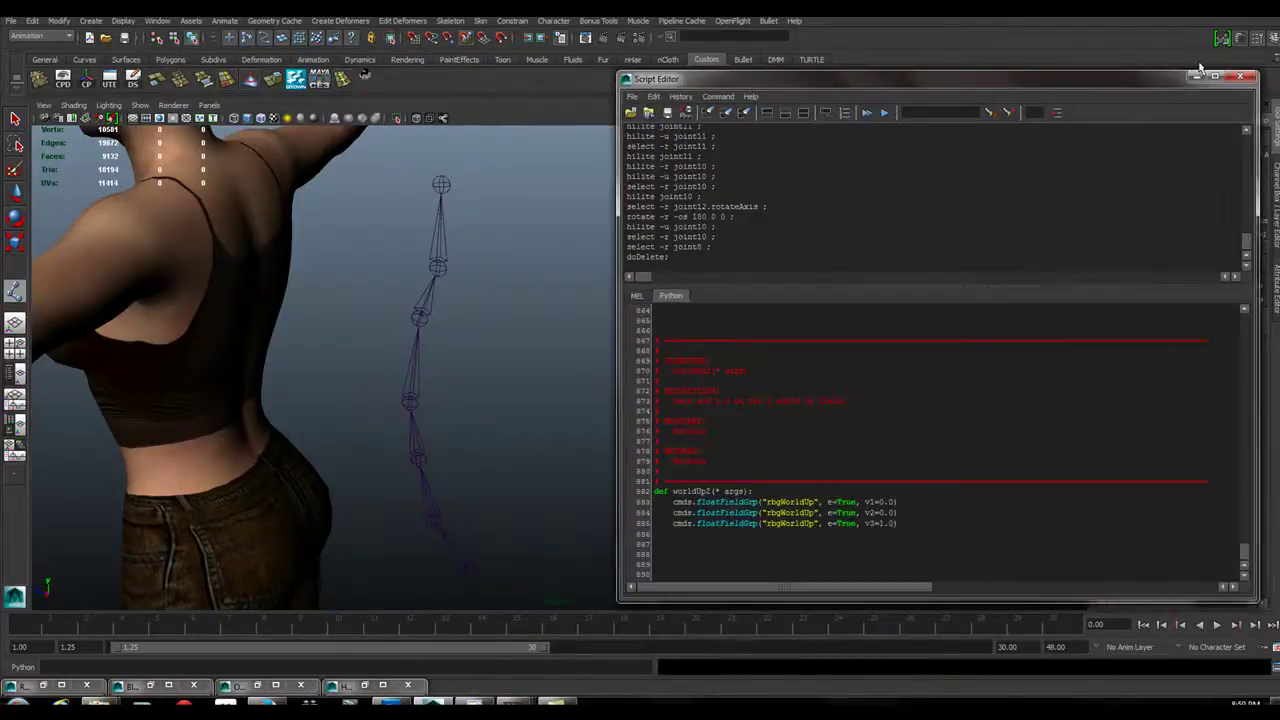
# Step: Dismiss the Script Editor and the Joint Tool settings, and delete the remaining spine joint chain behind the character
pyautogui.click(1197, 75)
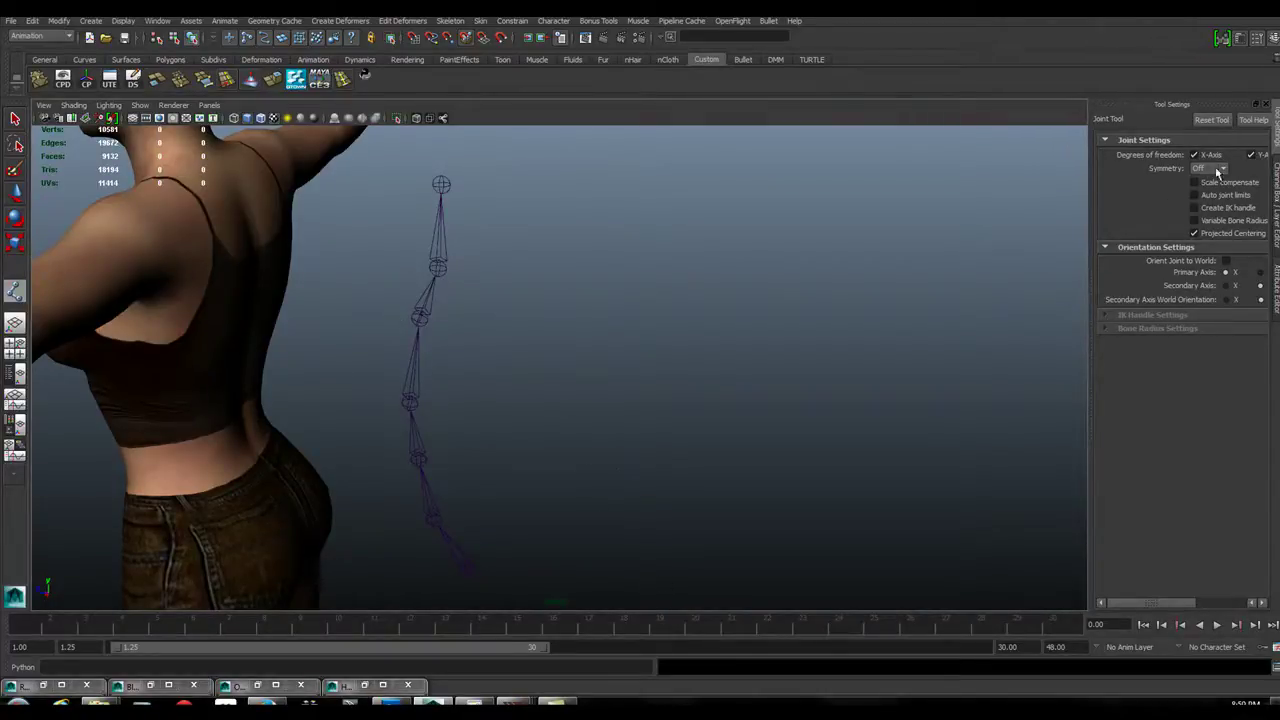
pyautogui.click(1267, 105)
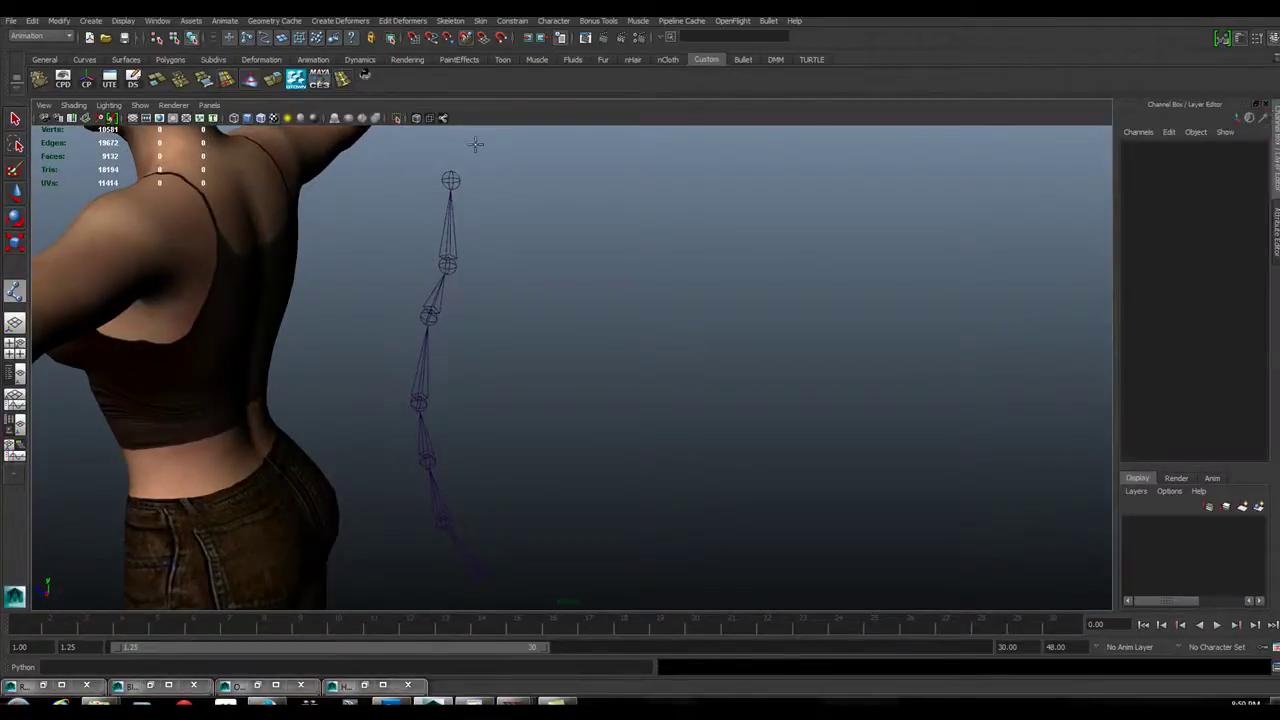
pyautogui.keyDown('alt'); pyautogui.moveTo(476, 145); pyautogui.dragTo(628, 311); pyautogui.keyUp('alt')
pyautogui.keyDown('alt'); pyautogui.moveTo(556, 231); pyautogui.dragTo(515, 275); pyautogui.keyUp('alt')
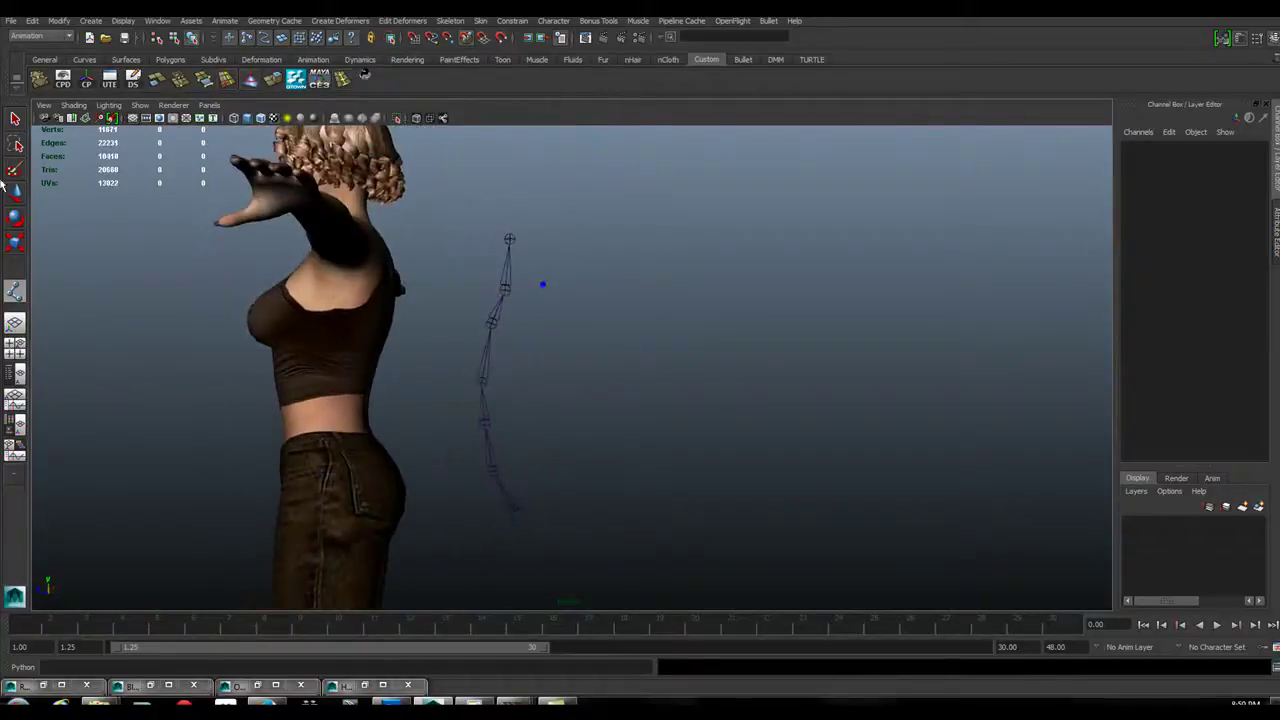
pyautogui.click(514, 507)
pyautogui.press('Delete')
# Step: Display the side view framed on the character's torso and activate the Joint Tool
pyautogui.keyDown('alt'); pyautogui.moveTo(477, 410); pyautogui.dragTo(367, 271); pyautogui.keyUp('alt')
pyautogui.press('space')
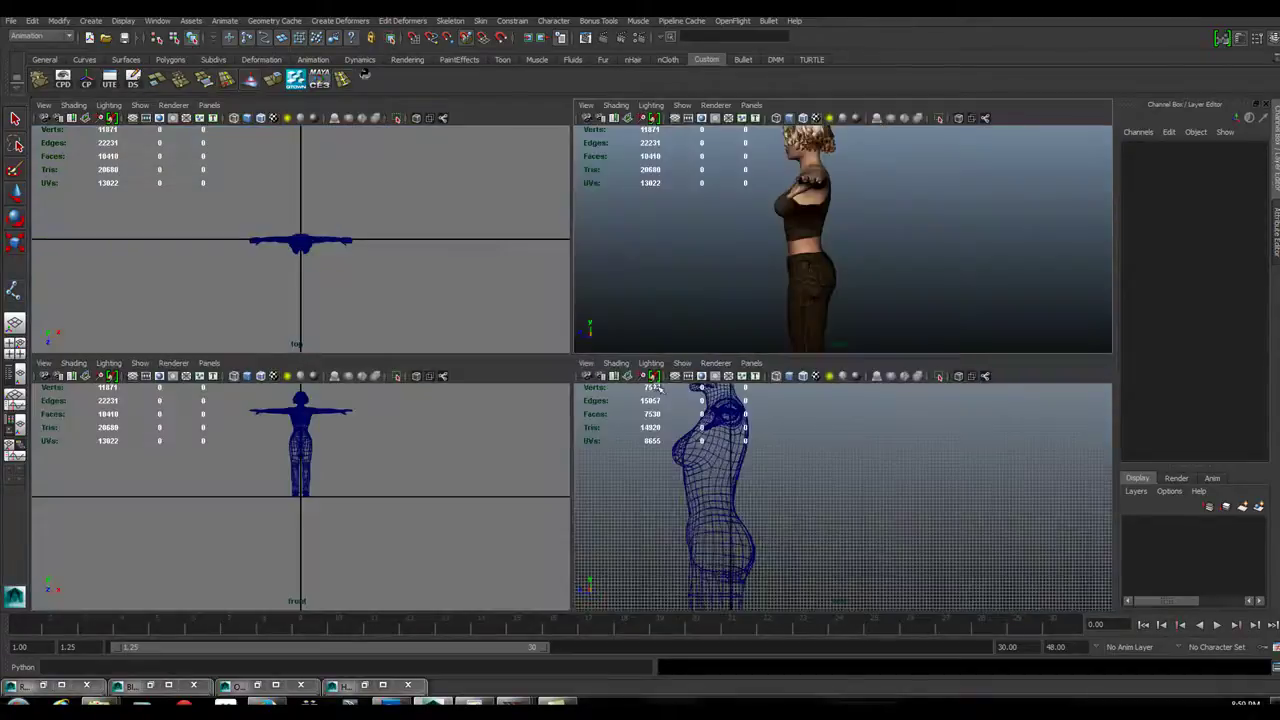
pyautogui.press('space')
pyautogui.keyDown('alt'); pyautogui.moveTo(411, 404); pyautogui.dragTo(650, 400, button='middle'); pyautogui.keyUp('alt')
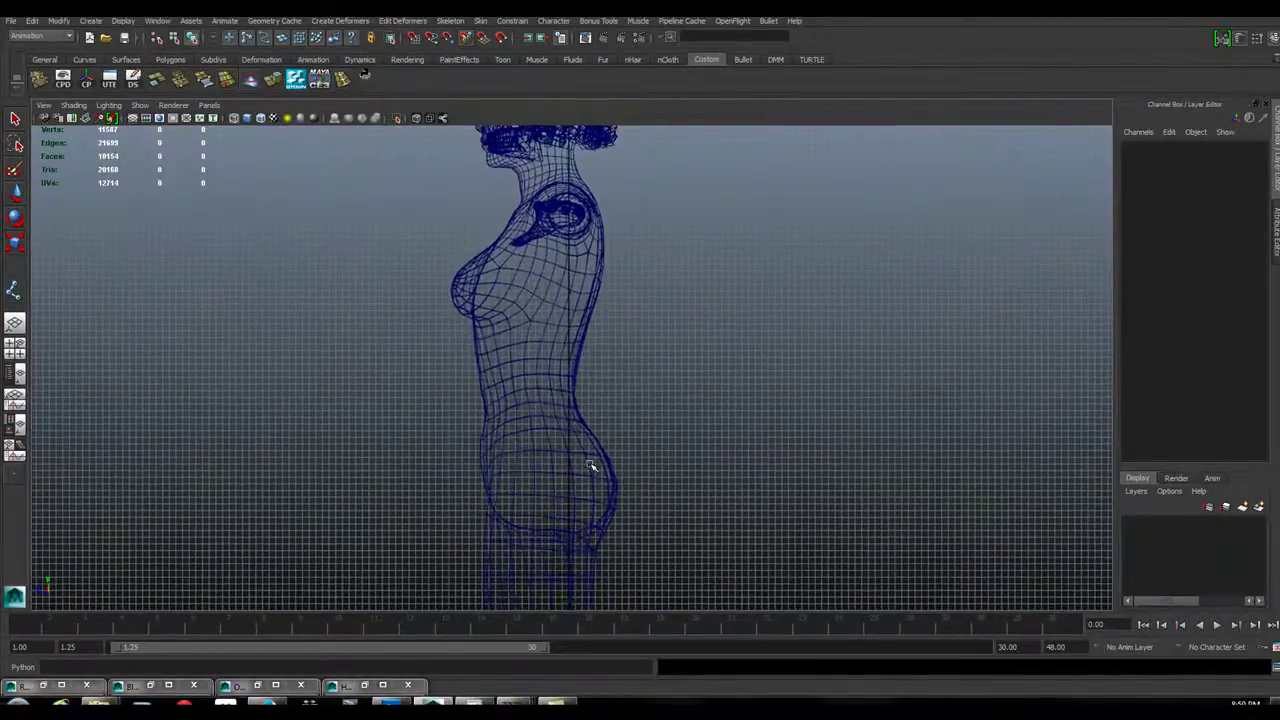
pyautogui.click(14, 290)
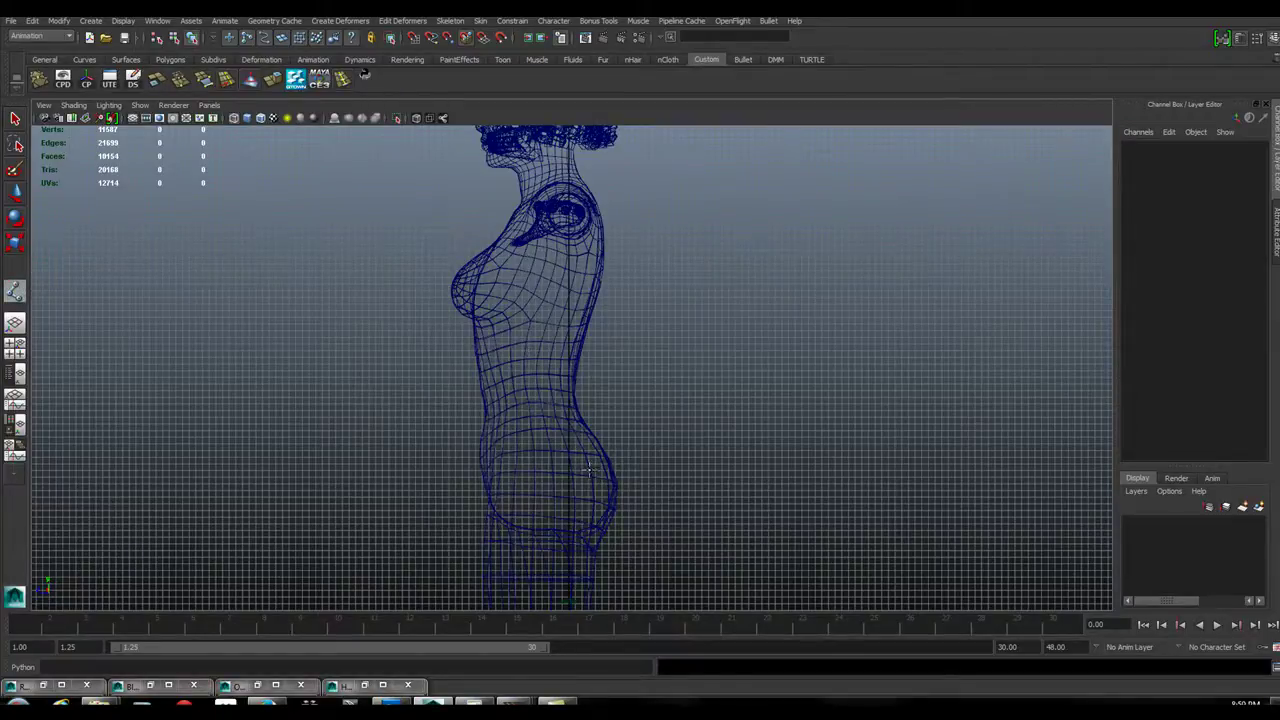
# Step: Examine in the perspective view where the character's feet stand relative to the grid origin, and return to the side view
pyautogui.press('space')
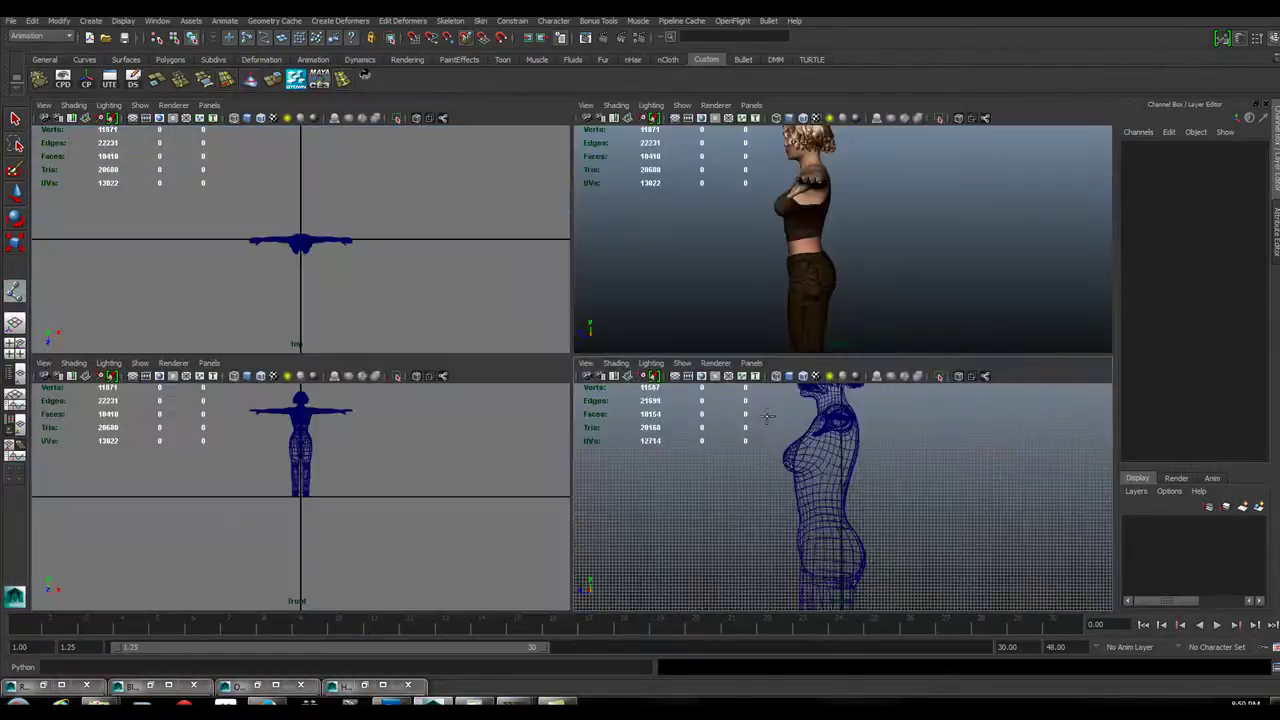
pyautogui.press('space')
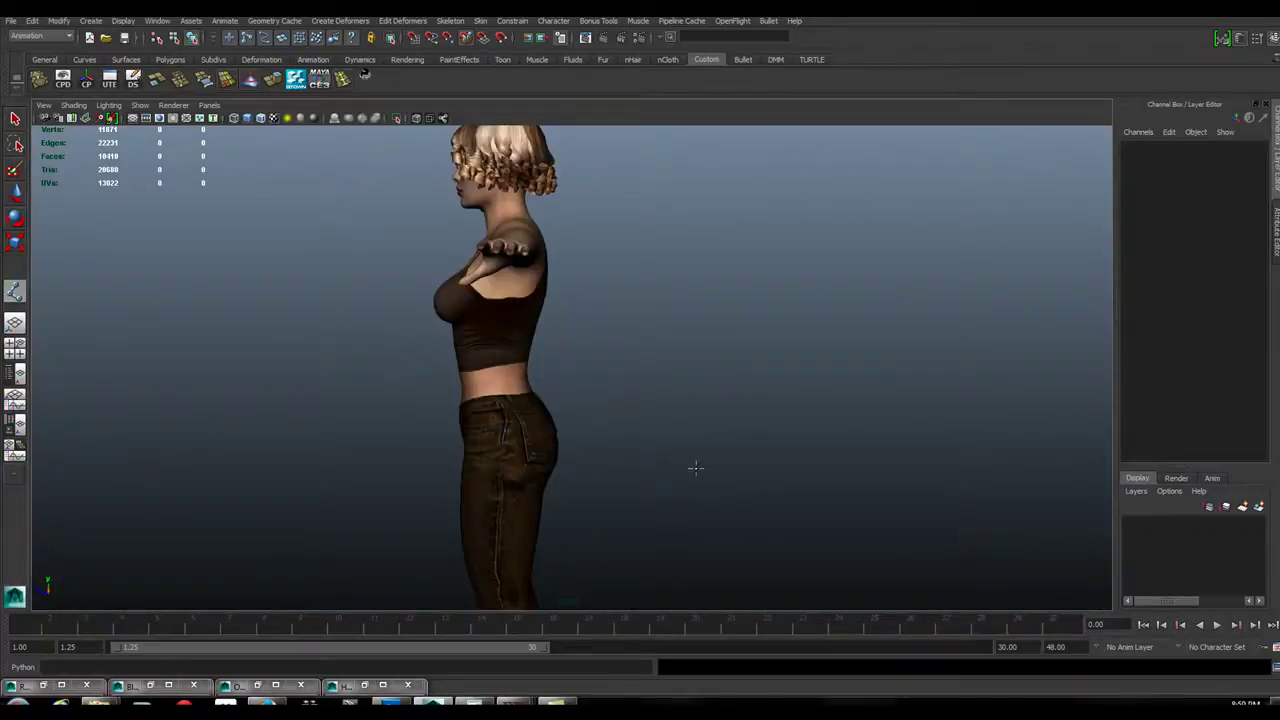
pyautogui.keyDown('alt'); pyautogui.moveTo(694, 466); pyautogui.dragTo(712, 289, button='middle'); pyautogui.keyUp('alt')
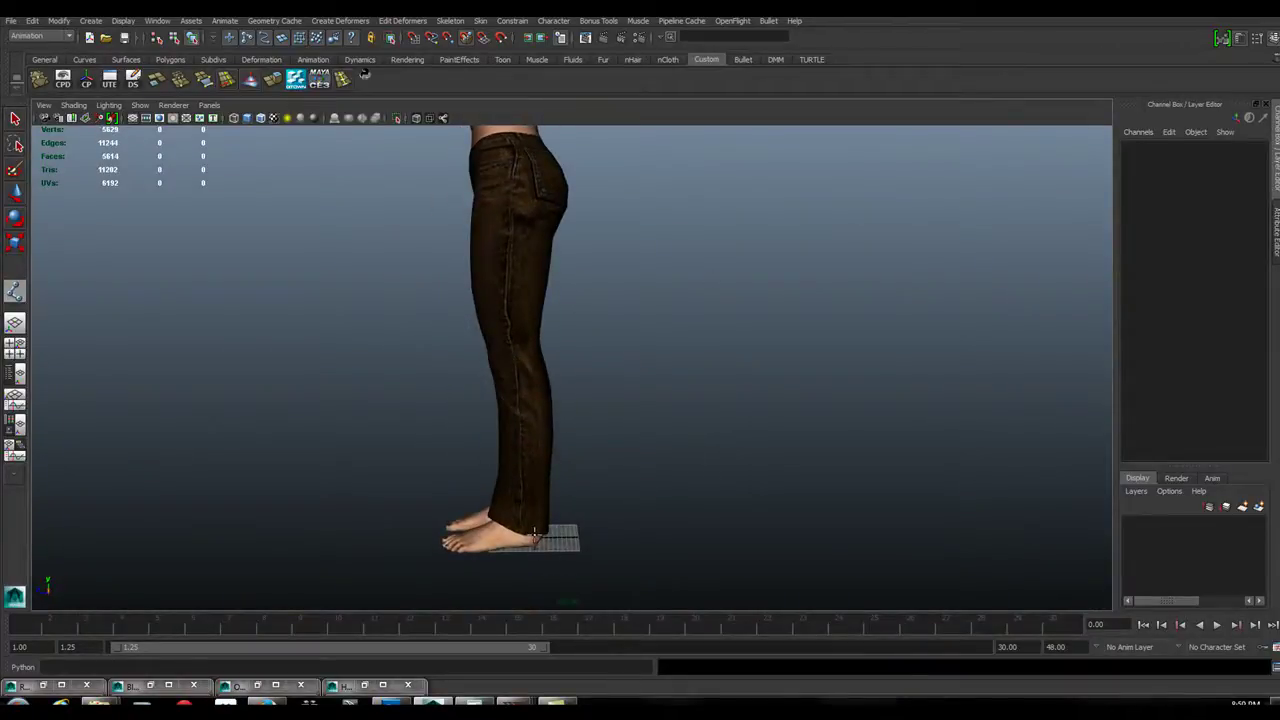
pyautogui.moveTo(540, 540)
pyautogui.keyDown('alt'); pyautogui.mouseDown()
pyautogui.moveTo(583, 531)
pyautogui.moveTo(548, 530)
pyautogui.mouseUp(); pyautogui.keyUp('alt')
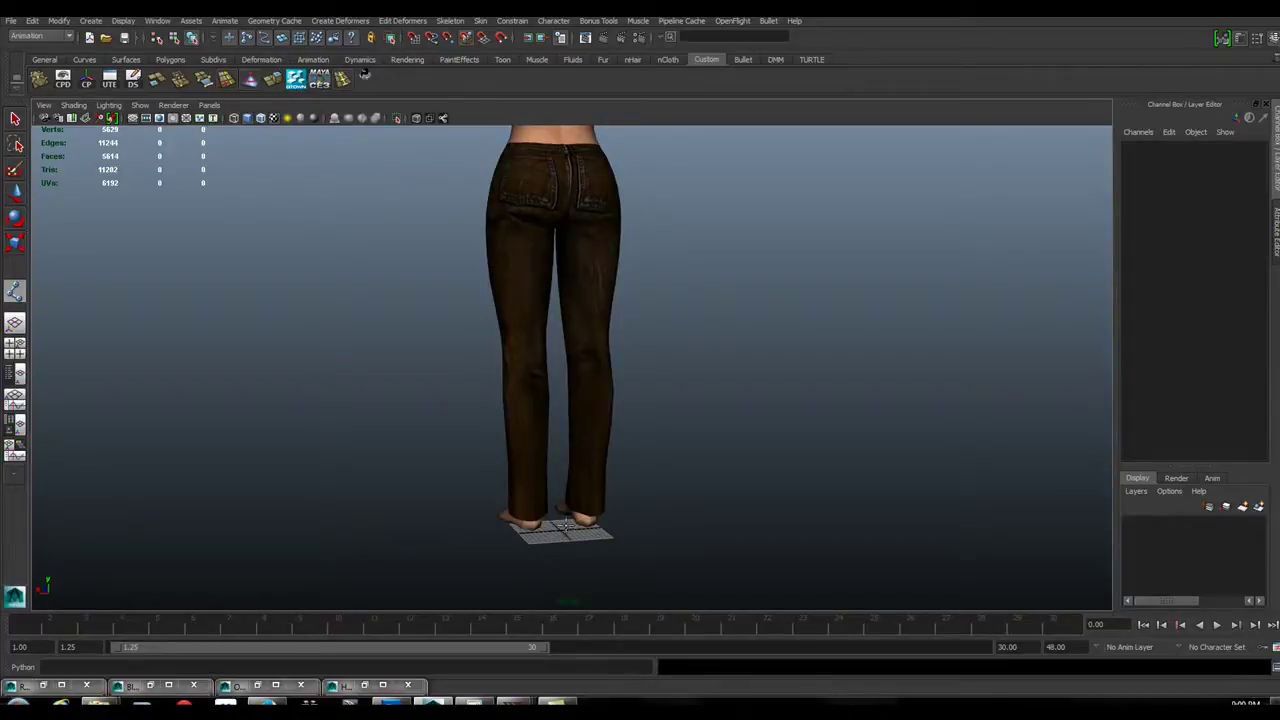
pyautogui.keyDown('alt'); pyautogui.moveTo(565, 528); pyautogui.dragTo(689, 535); pyautogui.keyUp('alt')
pyautogui.press('space')
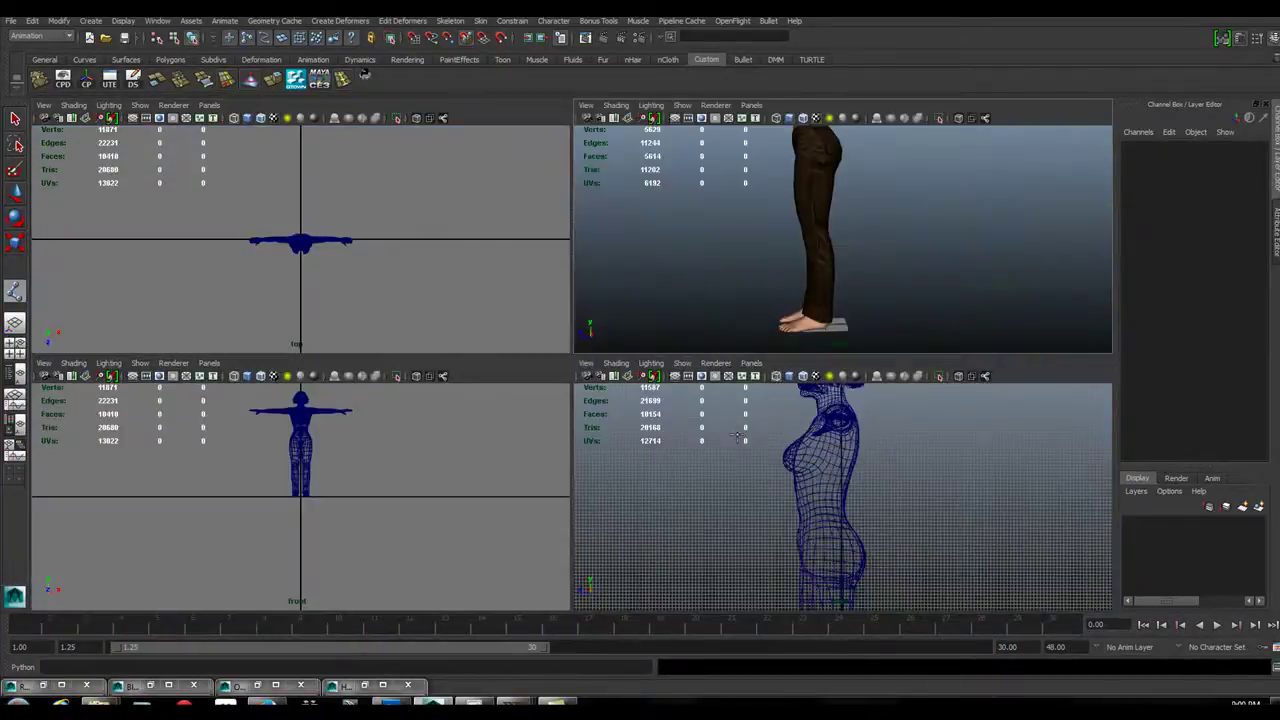
pyautogui.press('space')
pyautogui.press('space')
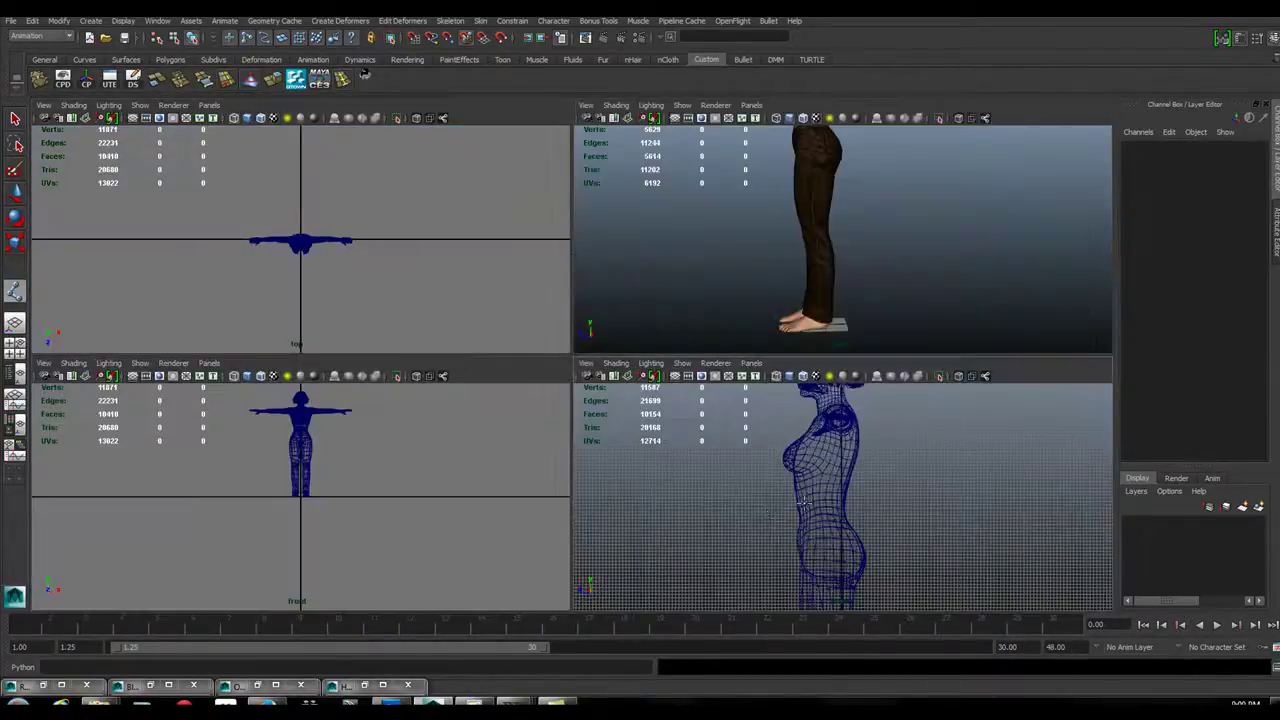
pyautogui.press('space')
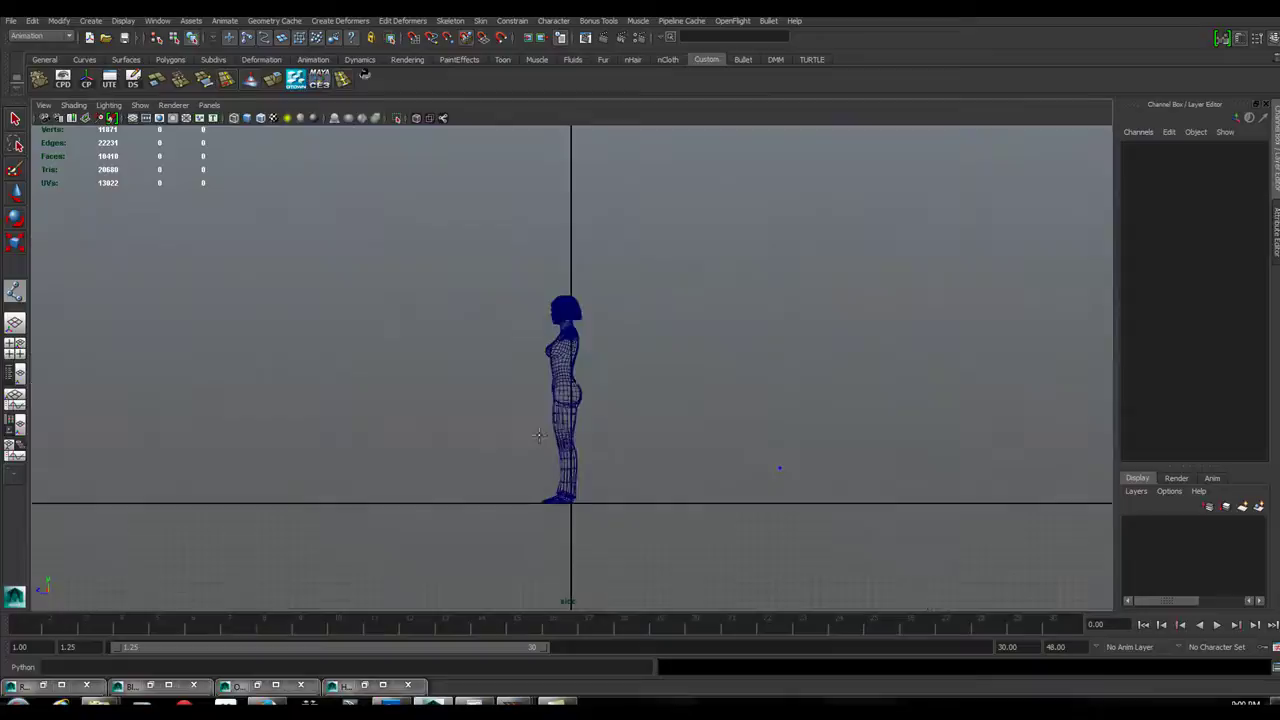
# Step: Draw a seven-joint spine chain in the side view, from the pelvis up along the back to the base of the neck
pyautogui.scroll(10, 914, 429)
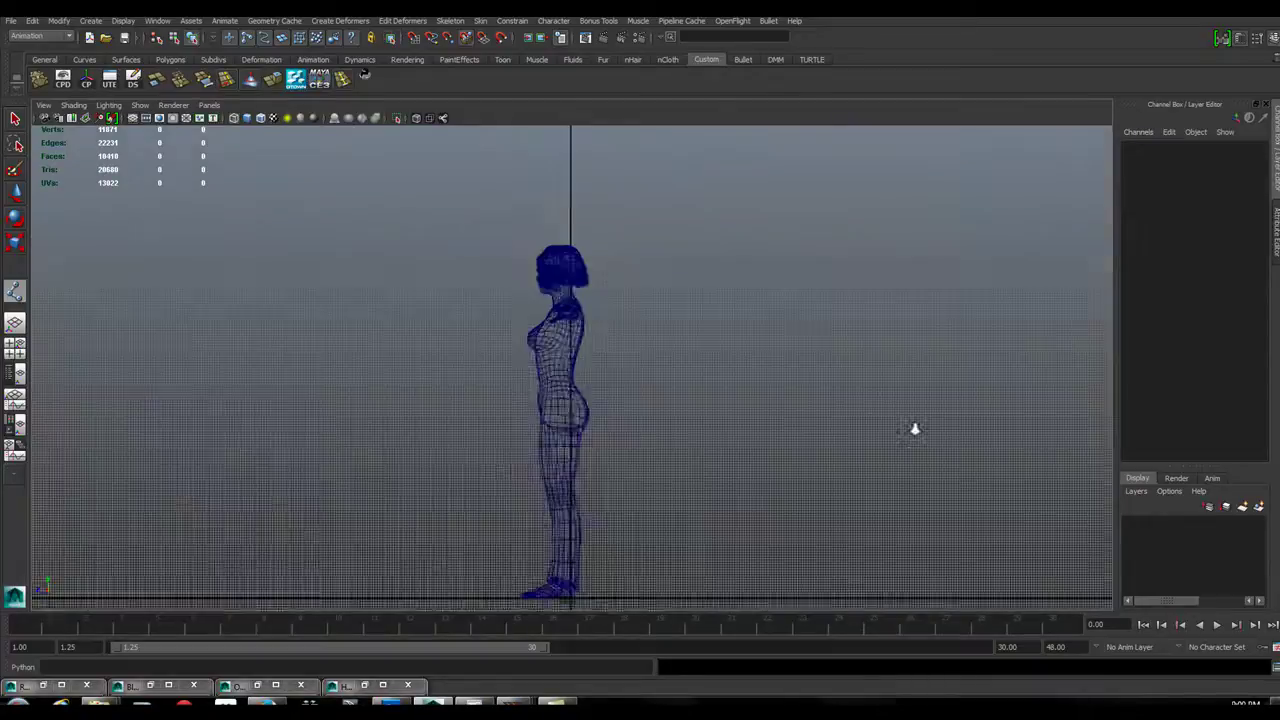
pyautogui.click(698, 413)
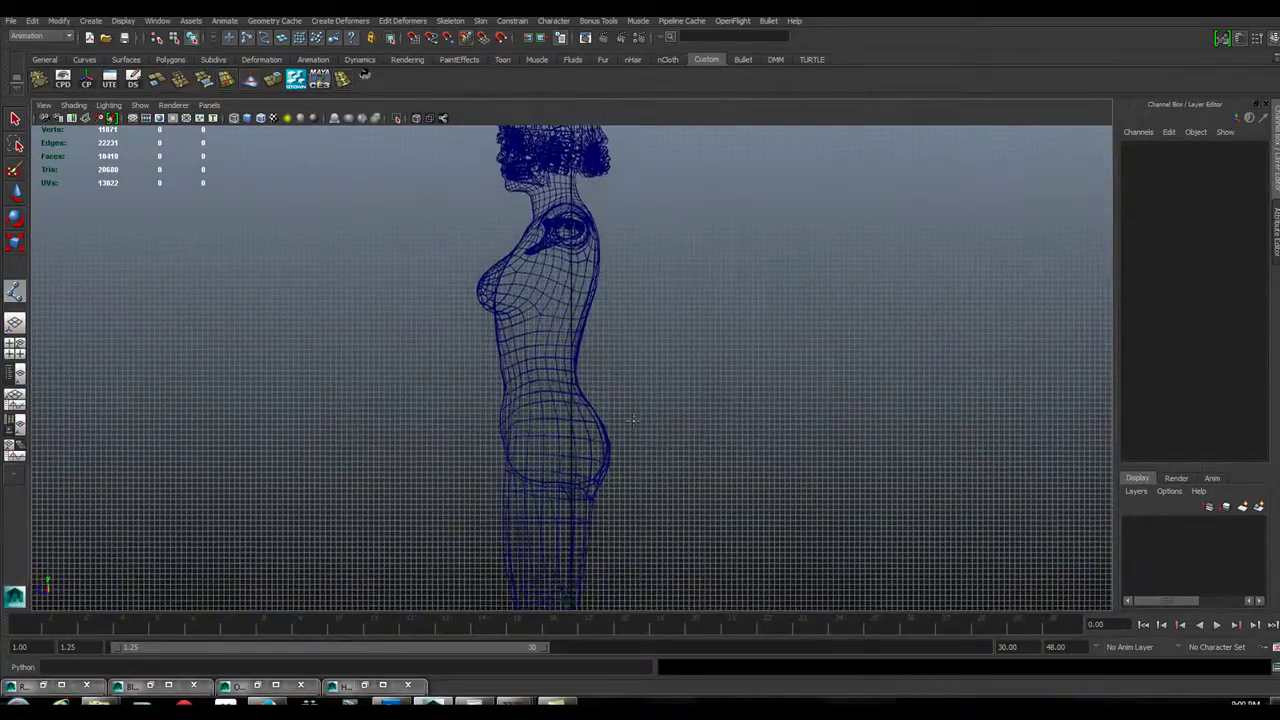
pyautogui.click(572, 431)
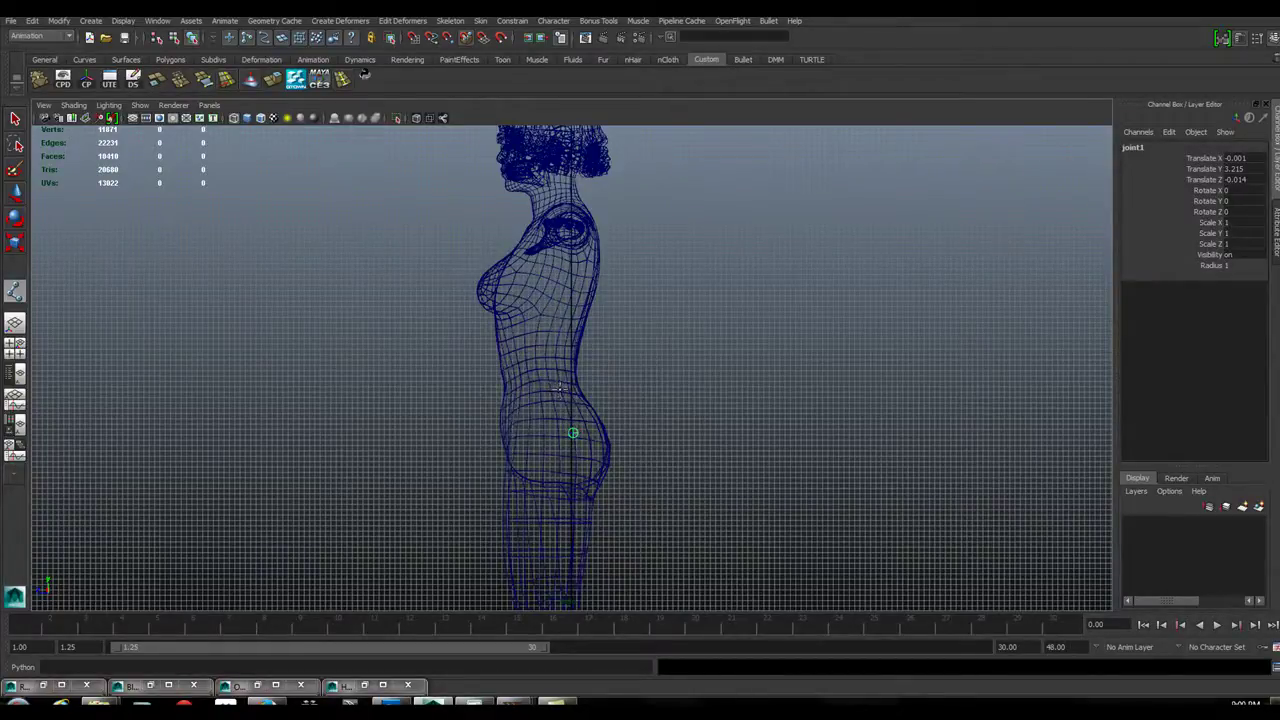
pyautogui.click(560, 389)
pyautogui.click(560, 356)
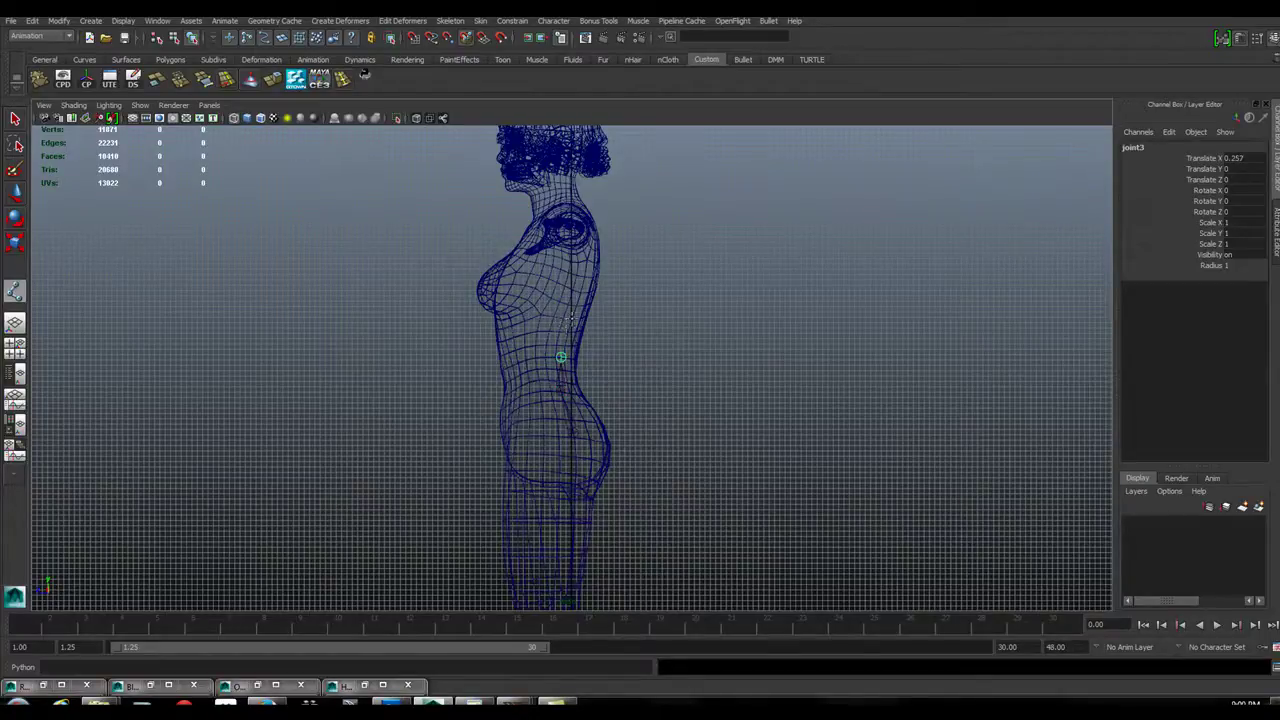
pyautogui.click(572, 319)
pyautogui.click(586, 251)
pyautogui.middleClick(575, 215)
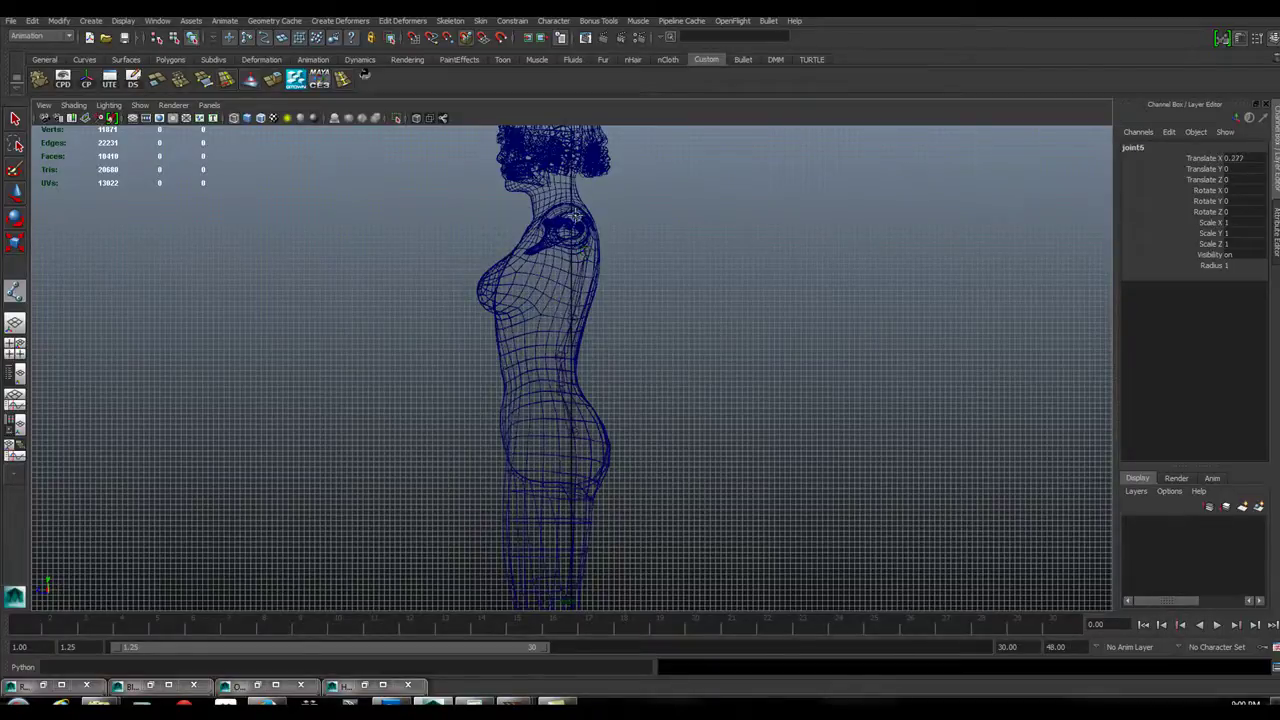
pyautogui.click(566, 203)
pyautogui.press('w')
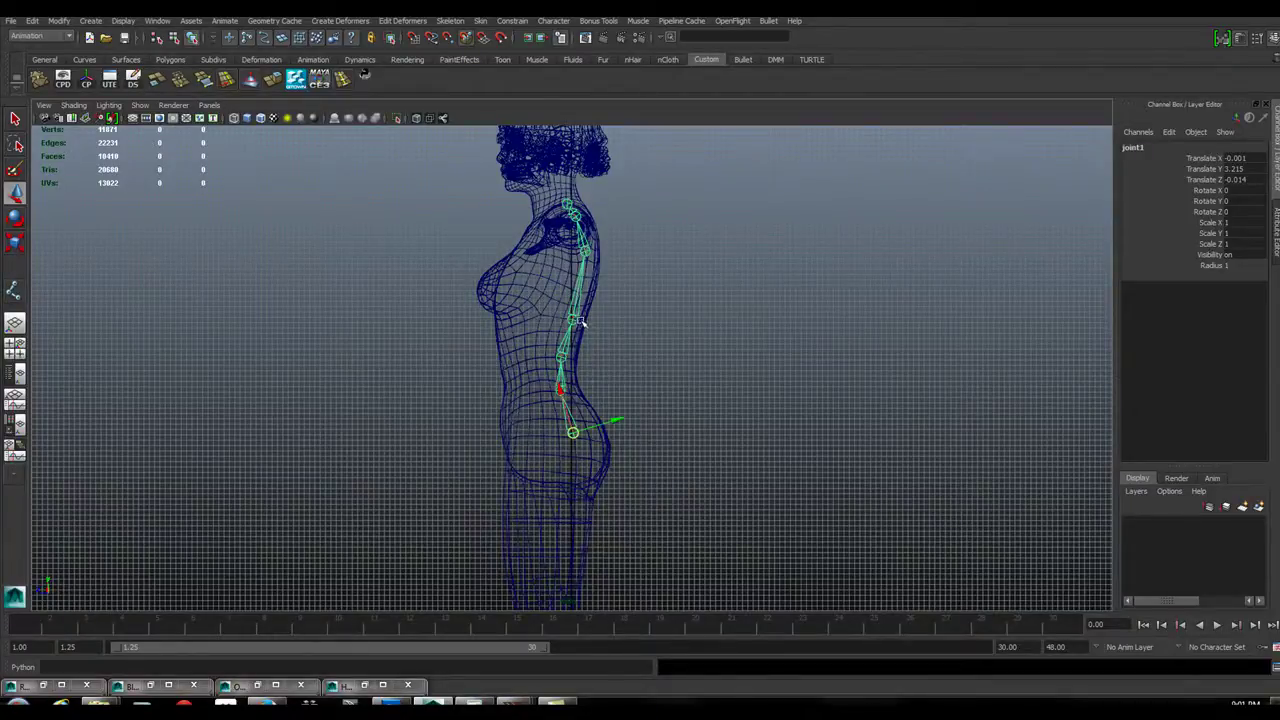
# Step: Move the fourth spine joint up by itself, without its children, to about Translate X 0.432 and Y 0.018
pyautogui.scroll(2, 820, 403)
pyautogui.scroll(1, 691, 457)
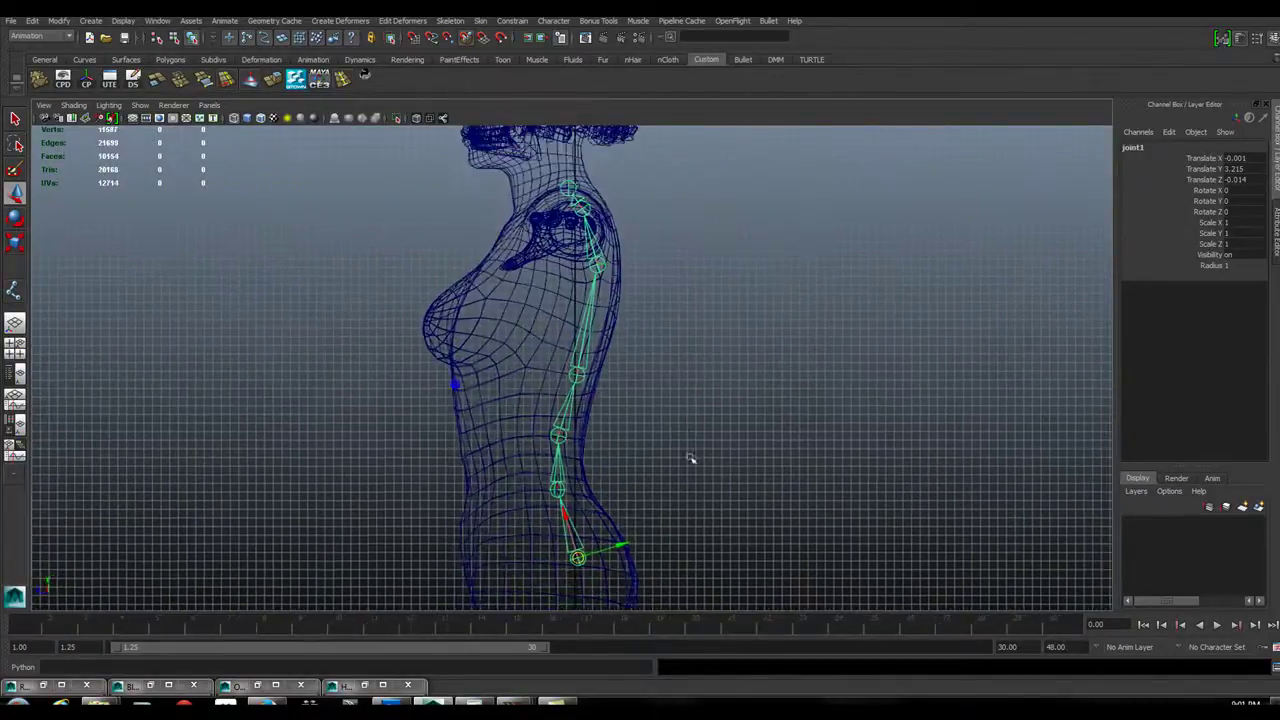
pyautogui.scroll(1, 745, 391)
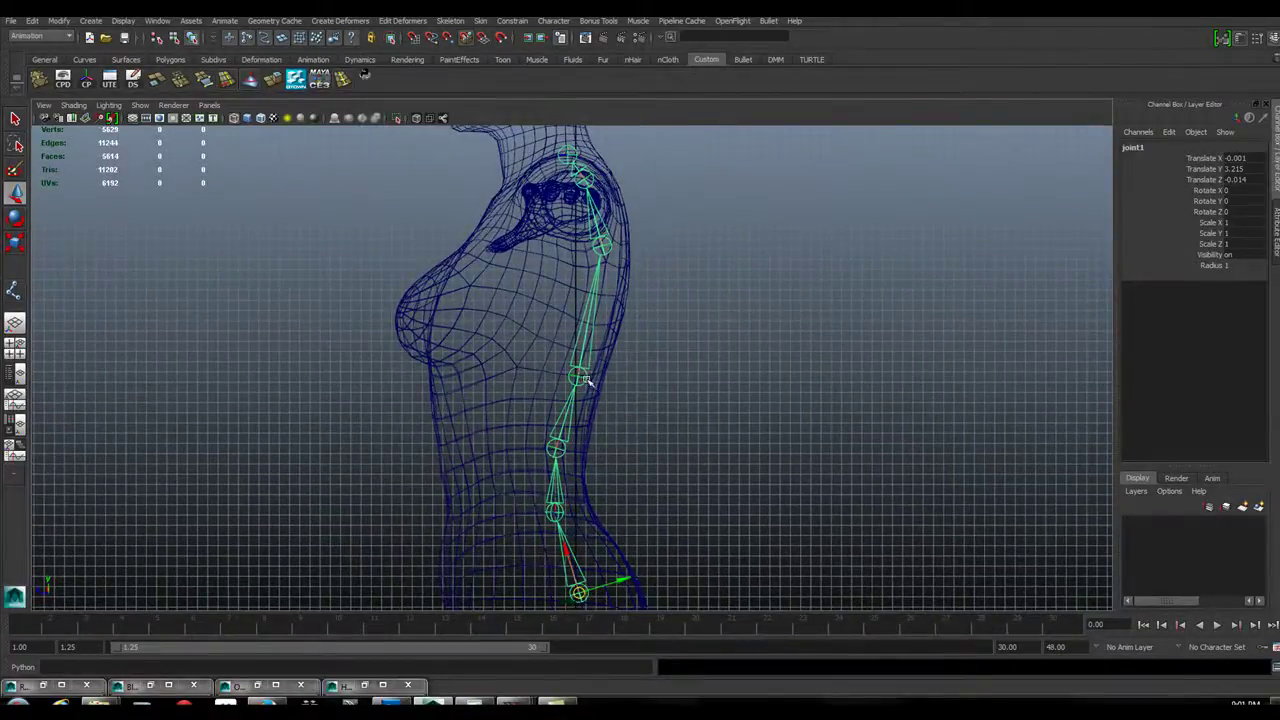
pyautogui.hotkey('ctrl', 'z')
pyautogui.hotkey('ctrl', 'z')
pyautogui.hotkey('ctrl', 'z')
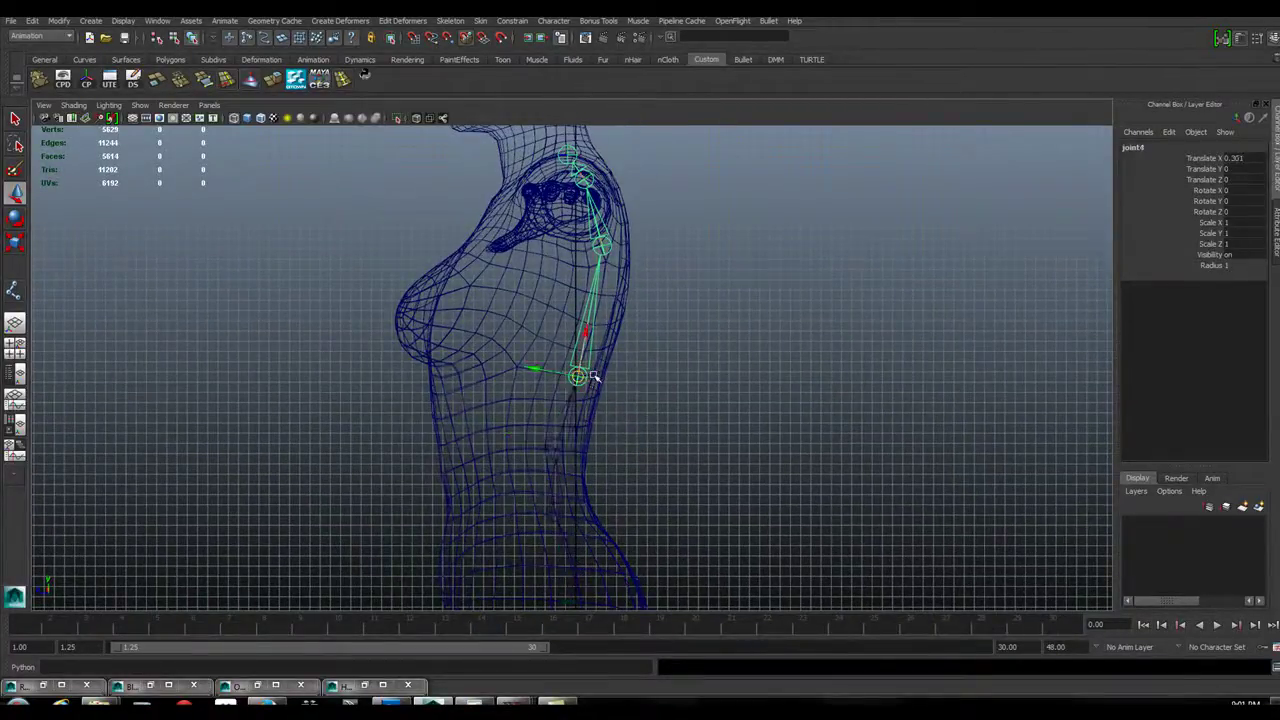
pyautogui.press('y')
pyautogui.click(579, 376)
pyautogui.moveTo(578, 455); pyautogui.dragTo(583, 423, button='middle')
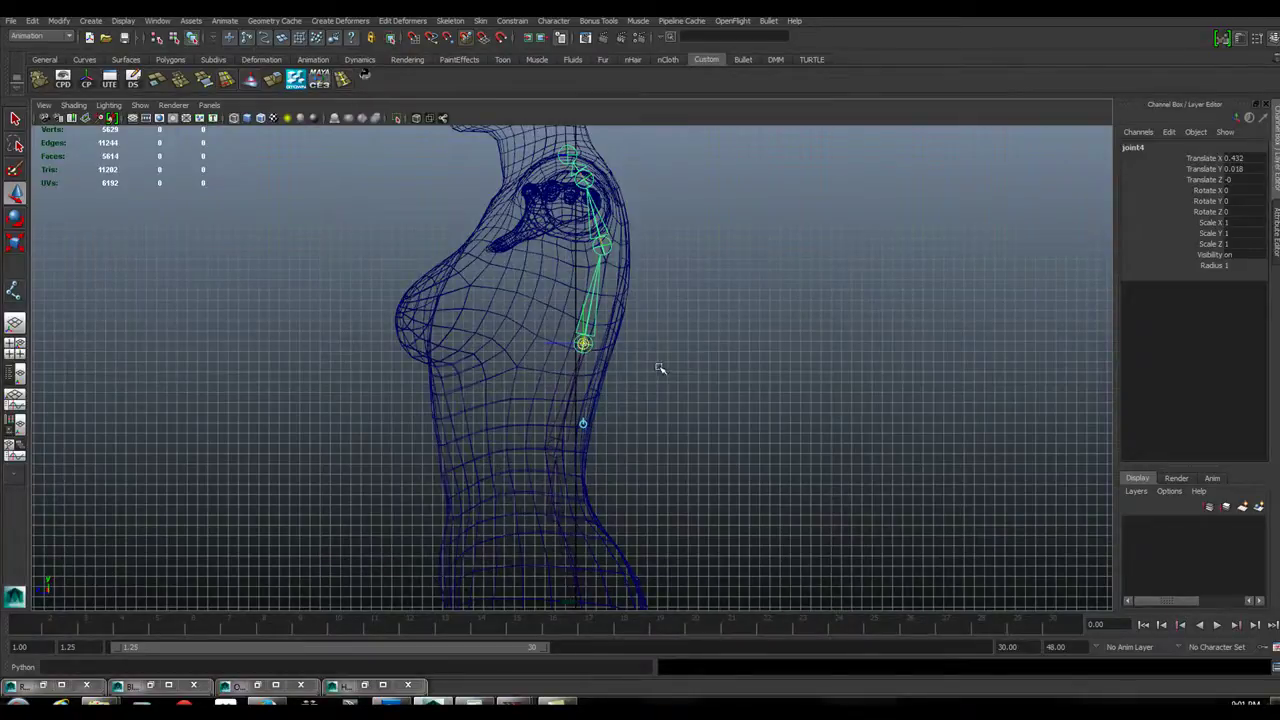
pyautogui.press('w')
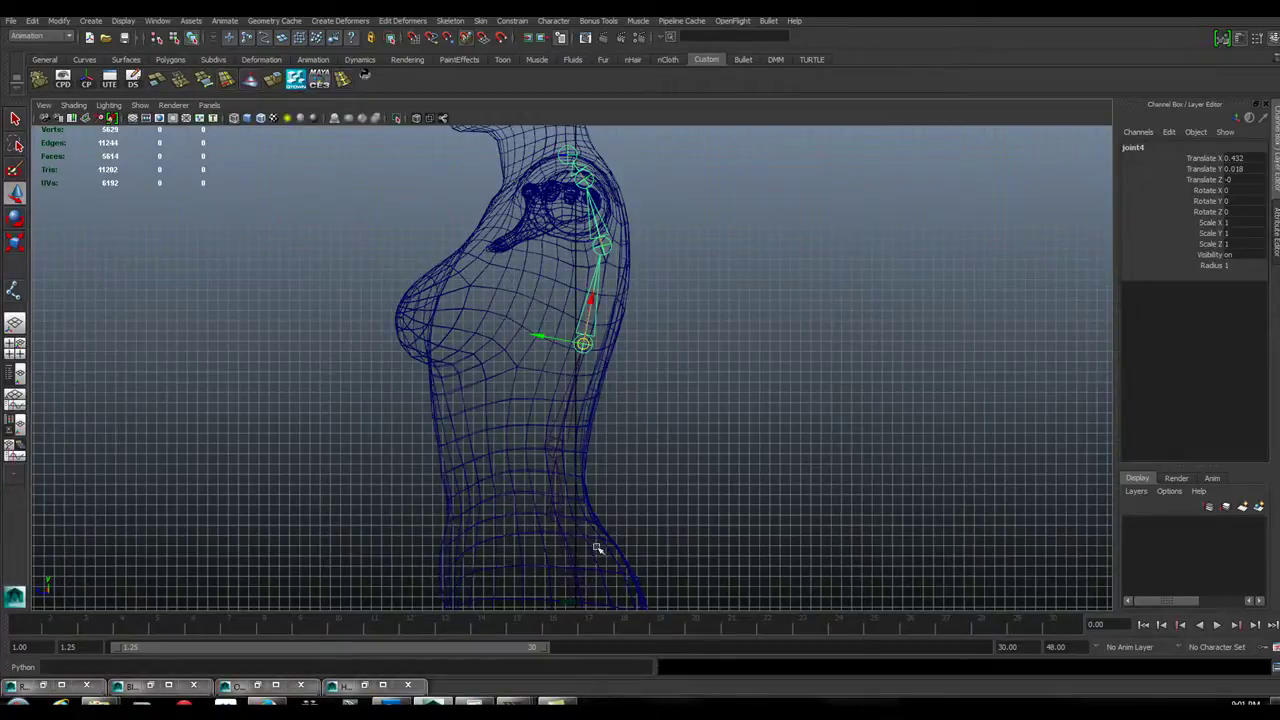
# Step: Move the third spine joint up by itself, without its children, to about Translate X 0.368, Y -0.023 and Z -0.011
pyautogui.scroll(-3, 666, 528)
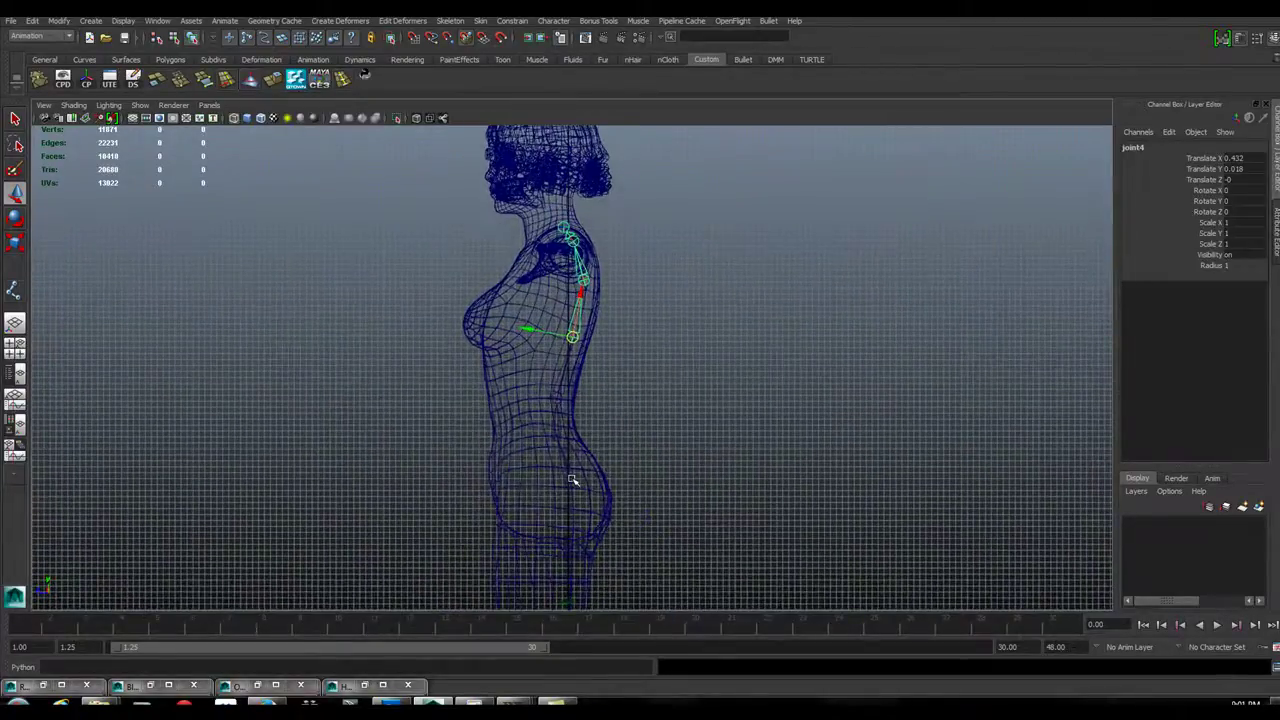
pyautogui.click(570, 484)
pyautogui.keyDown('alt'); pyautogui.moveTo(572, 403); pyautogui.dragTo(811, 420); pyautogui.keyUp('alt')
pyautogui.click(548, 413)
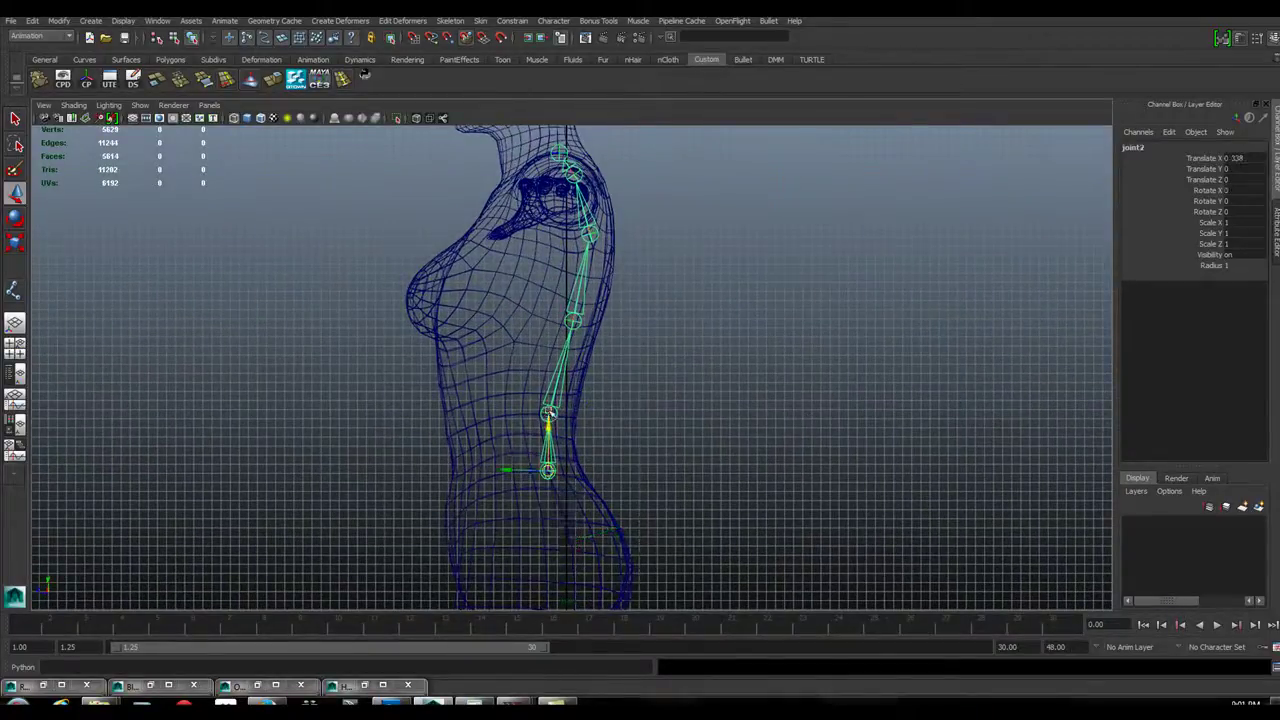
pyautogui.press('Down')
pyautogui.moveTo(563, 408)
pyautogui.mouseDown()
pyautogui.moveTo(543, 403)
pyautogui.moveTo(555, 389)
pyautogui.mouseUp()
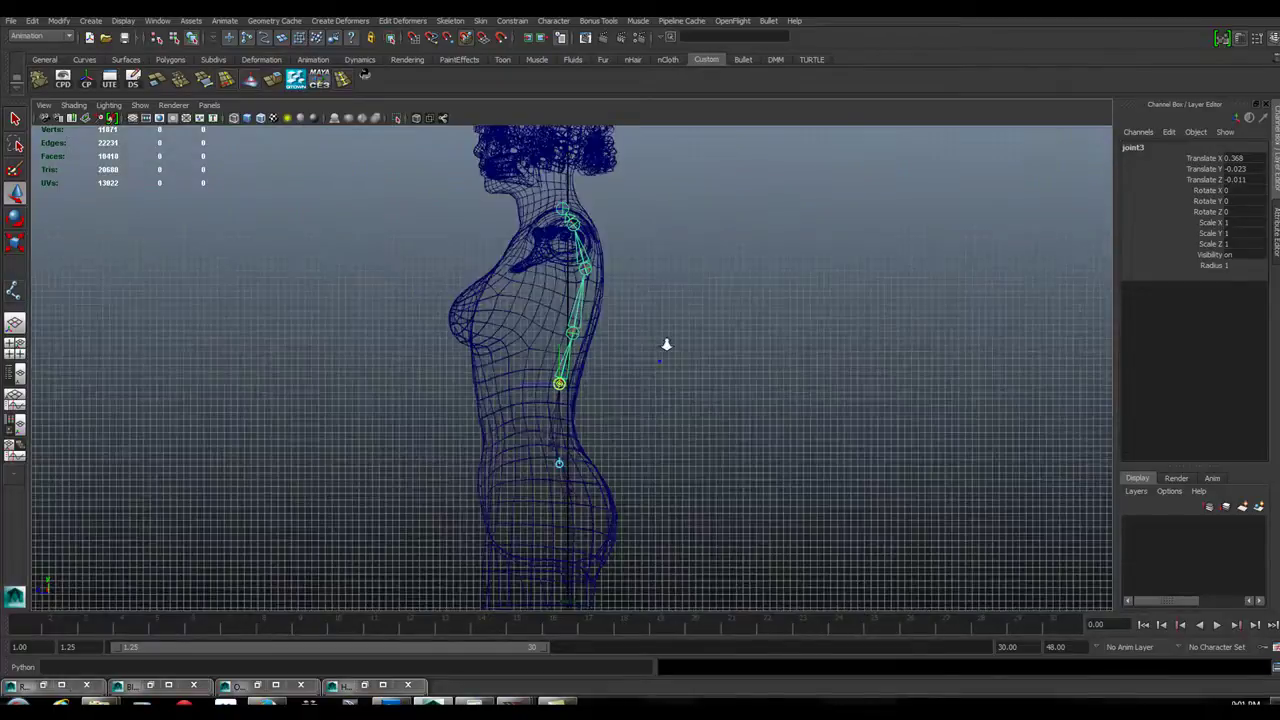
# Step: Select the second spine joint and the root joint in turn, and inspect the chain's spacing from the pelvis to the neck
pyautogui.moveTo(666, 345)
pyautogui.keyDown('alt'); pyautogui.mouseDown(button='right')
pyautogui.moveTo(706, 340)
pyautogui.moveTo(660, 357)
pyautogui.mouseUp(button='right'); pyautogui.keyUp('alt')
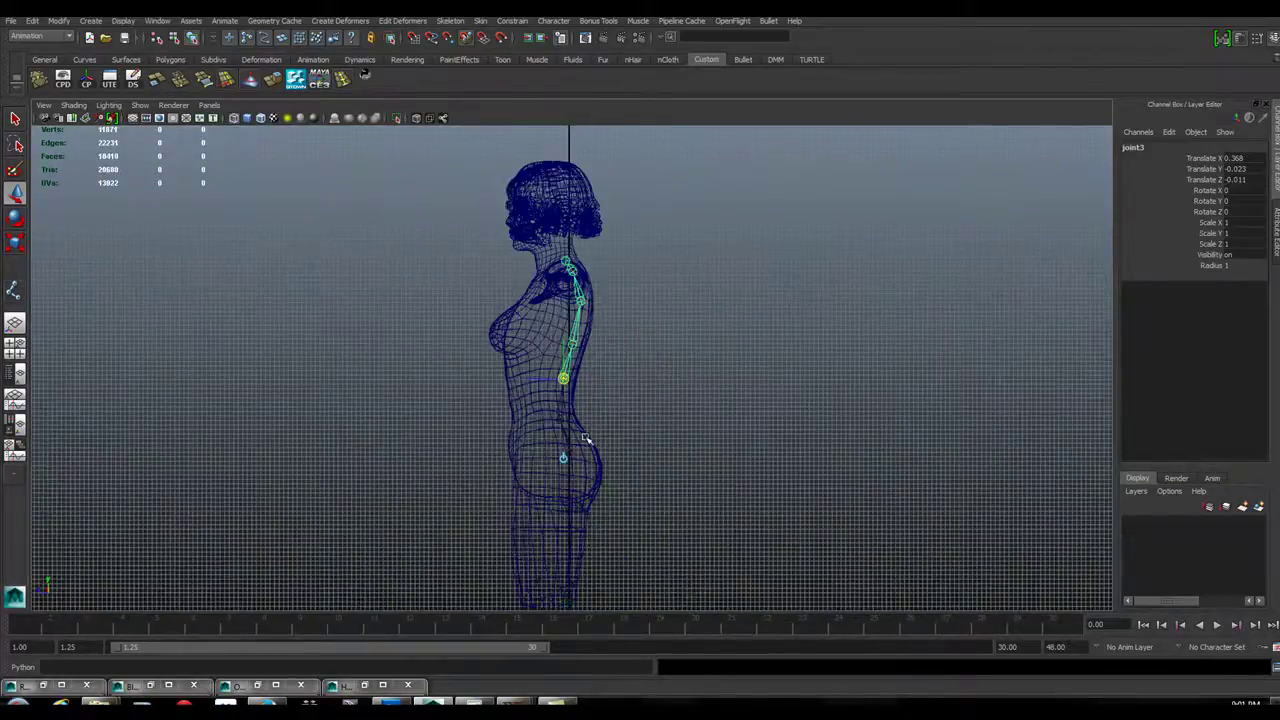
pyautogui.keyDown('alt'); pyautogui.moveTo(580, 427); pyautogui.dragTo(789, 366, button='right'); pyautogui.keyUp('alt')
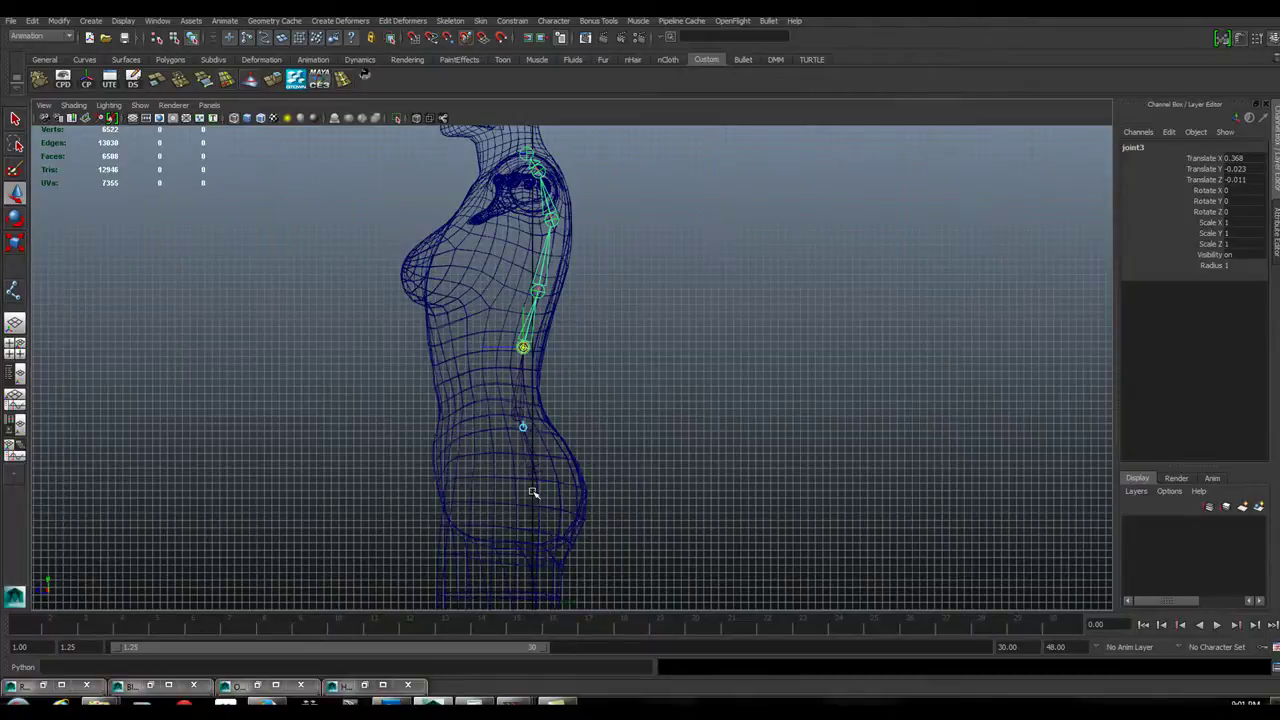
pyautogui.click(580, 400)
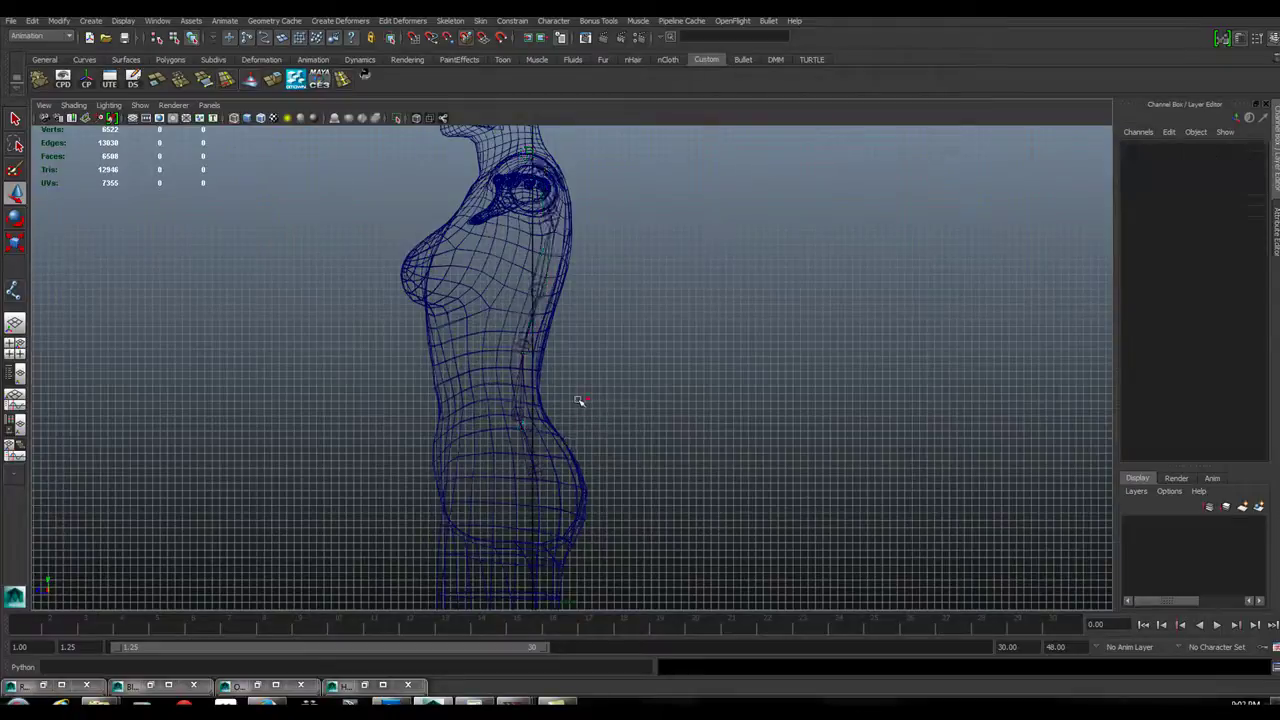
pyautogui.click(517, 416)
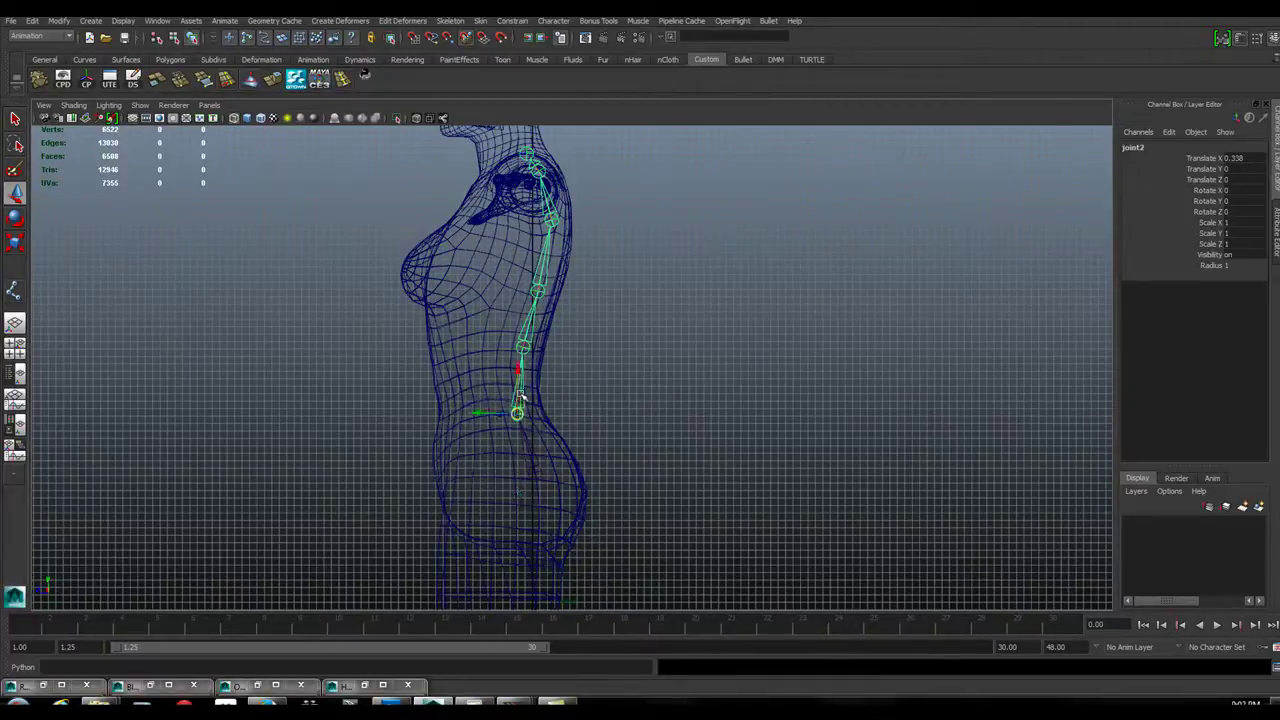
pyautogui.click(536, 474)
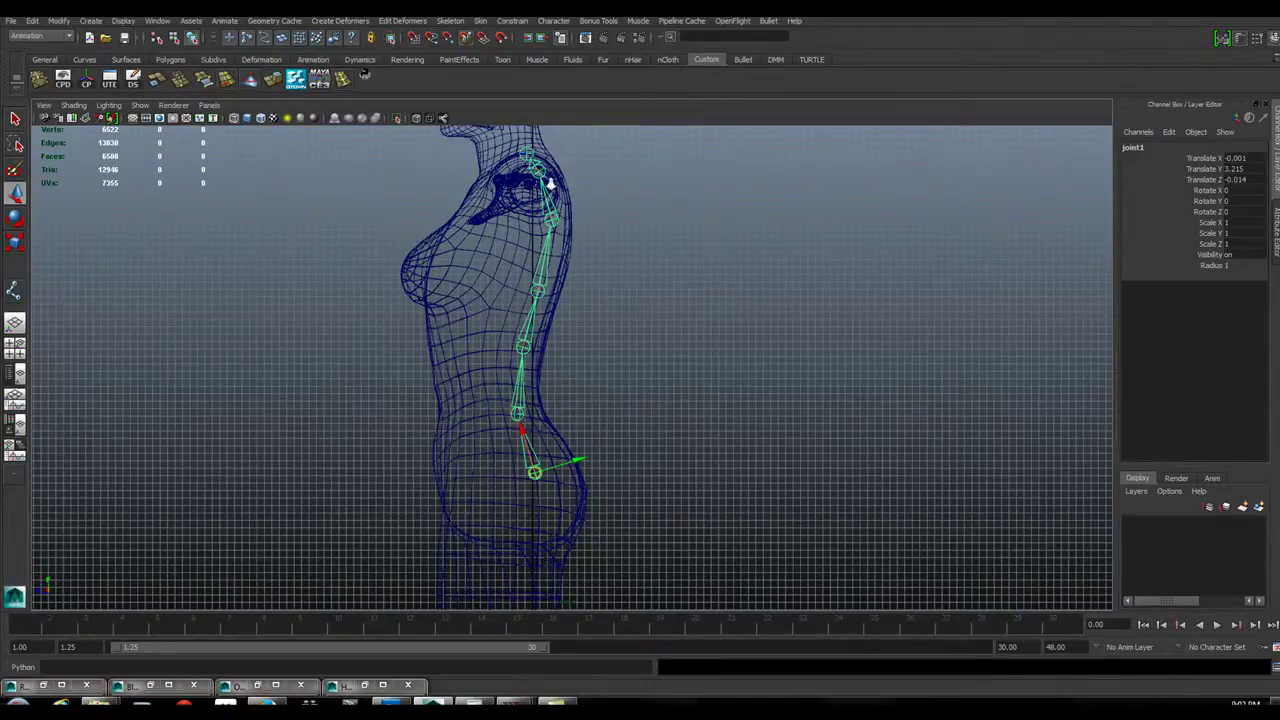
pyautogui.scroll(-4, 531, 177)
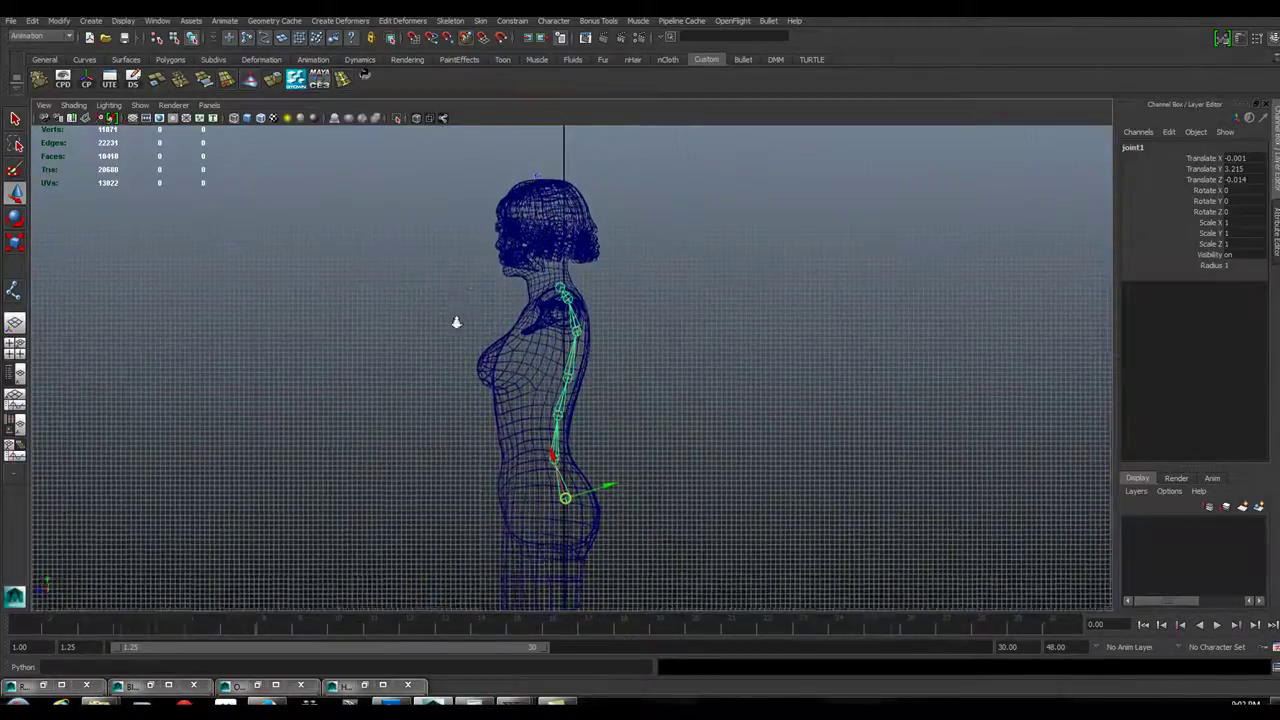
pyautogui.scroll(4, 763, 337)
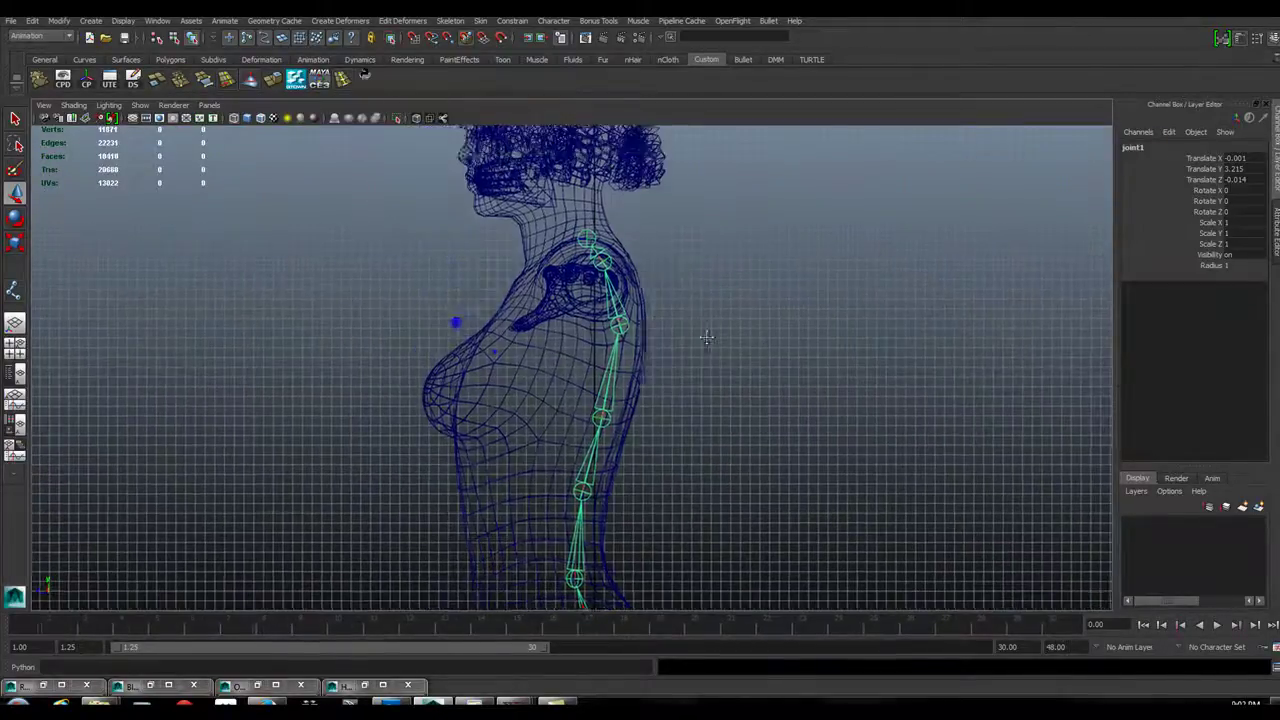
pyautogui.scroll(-2, 694, 429)
pyautogui.scroll(3, 613, 247)
pyautogui.scroll(2, 613, 247)
pyautogui.scroll(-3, 652, 366)
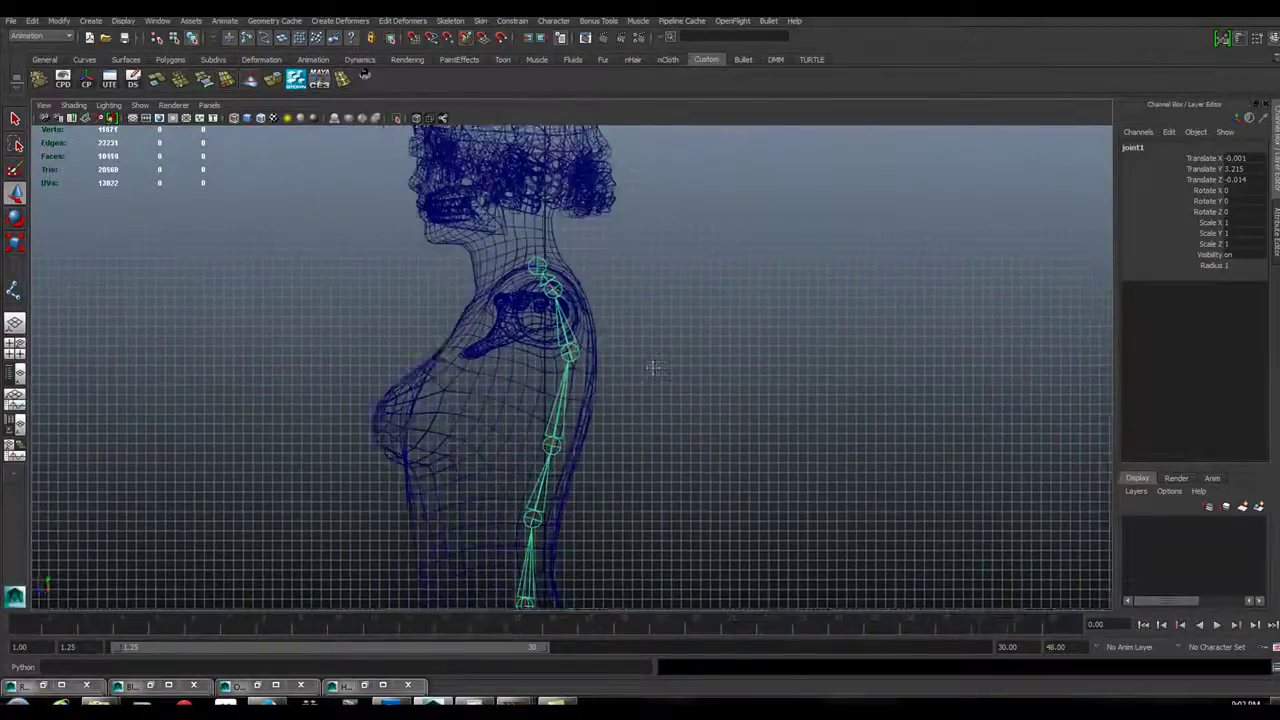
# Step: Show the joints through the mesh and turn on wireframe on shaded in the perspective view to check the spine placement
pyautogui.scroll(4, 686, 380)
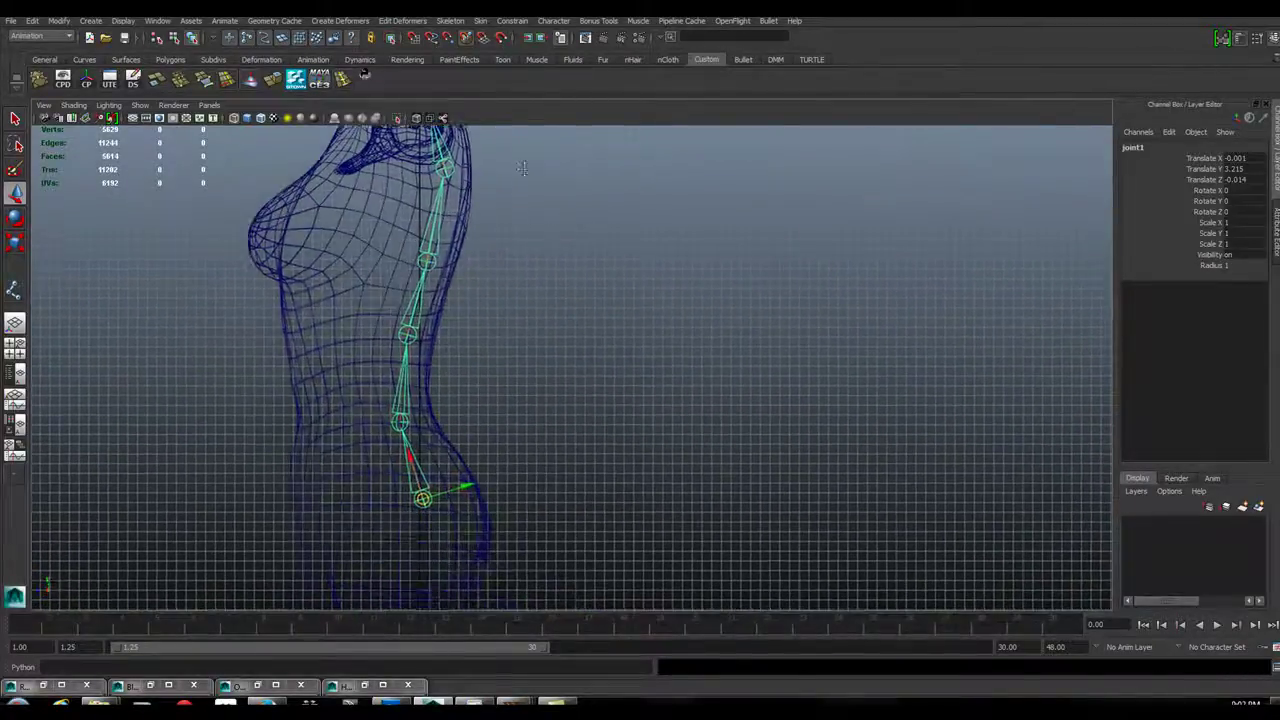
pyautogui.scroll(-4, 771, 263)
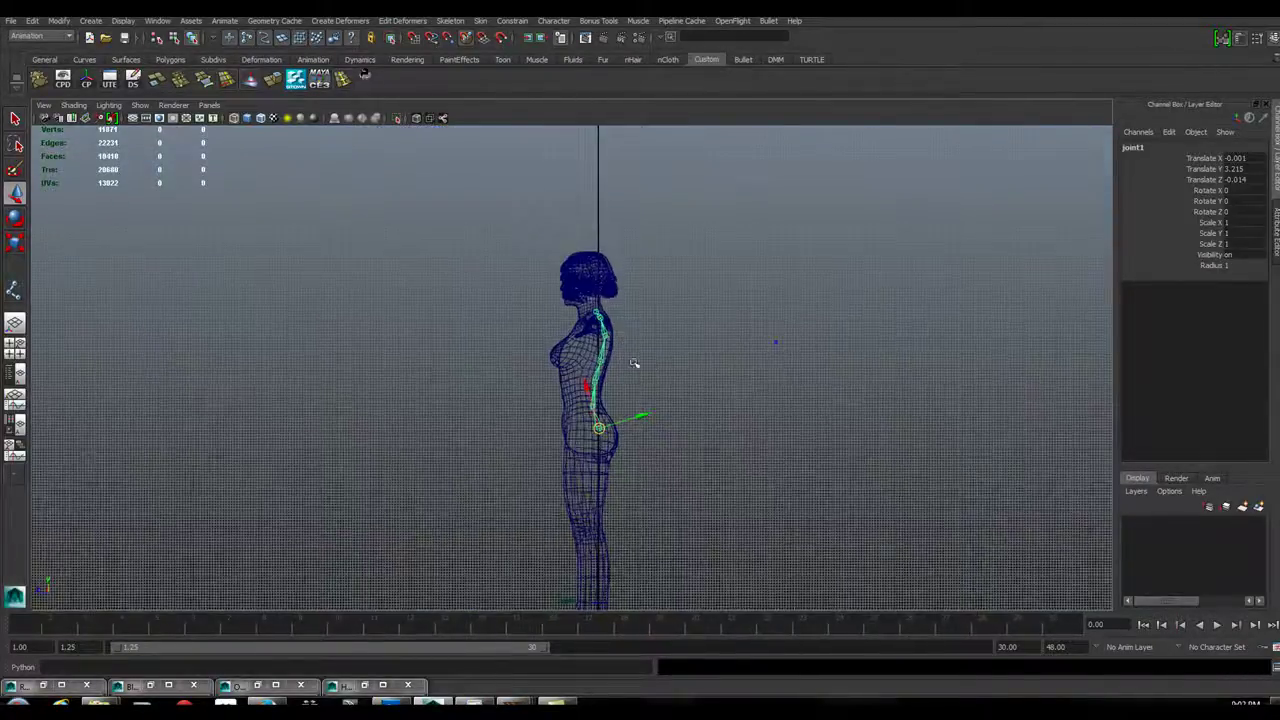
pyautogui.scroll(1, 827, 408)
pyautogui.scroll(2, 780, 400)
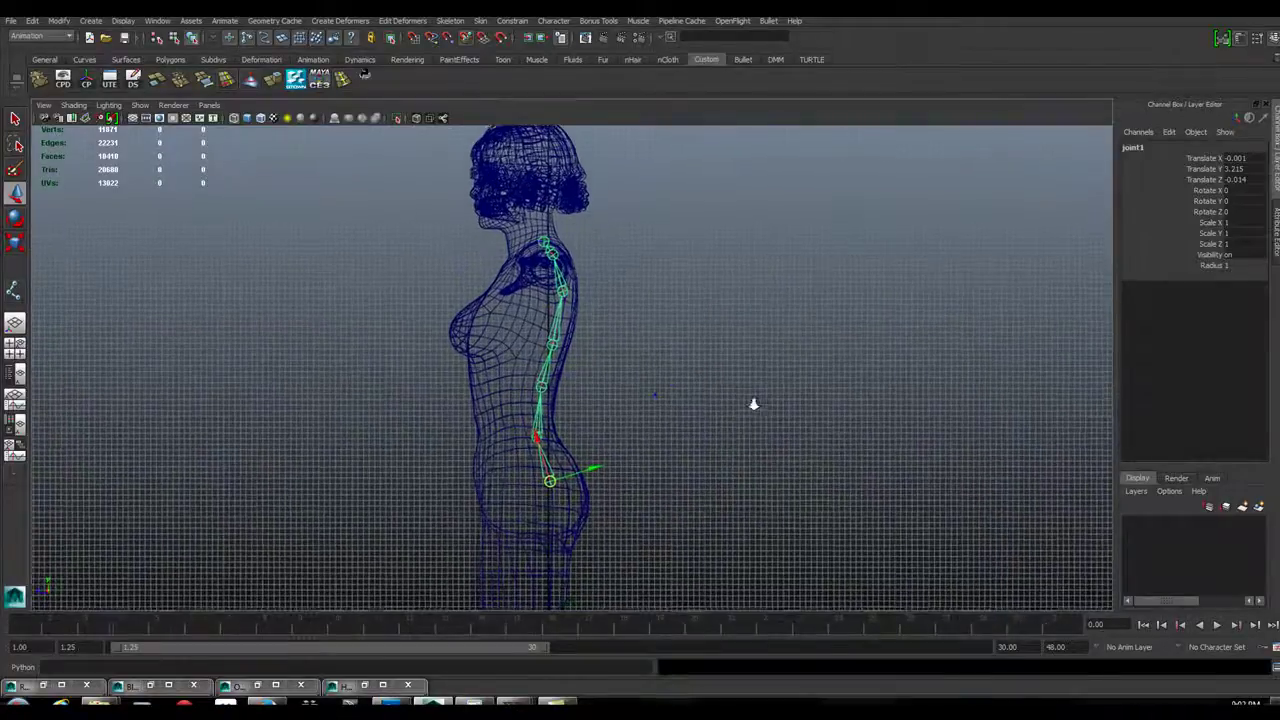
pyautogui.scroll(1, 700, 372)
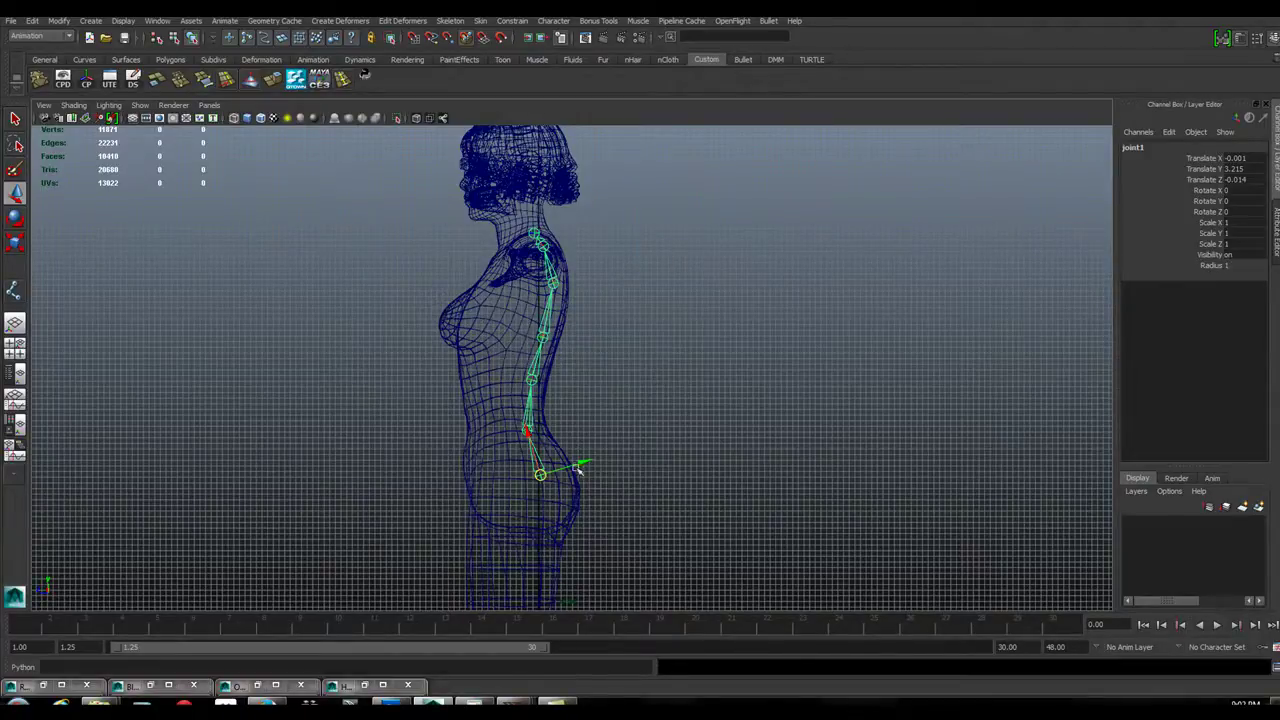
pyautogui.press('space')
pyautogui.press('space')
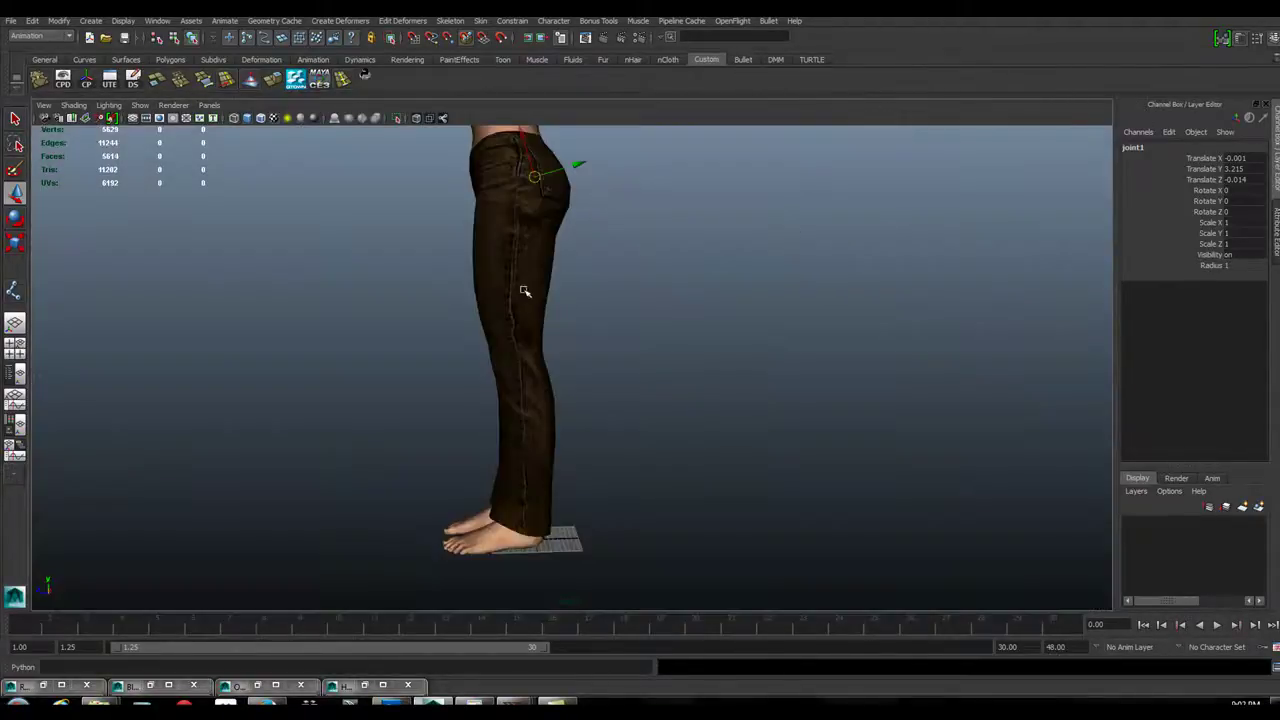
pyautogui.keyDown('alt'); pyautogui.moveTo(526, 291); pyautogui.dragTo(645, 380); pyautogui.keyUp('alt')
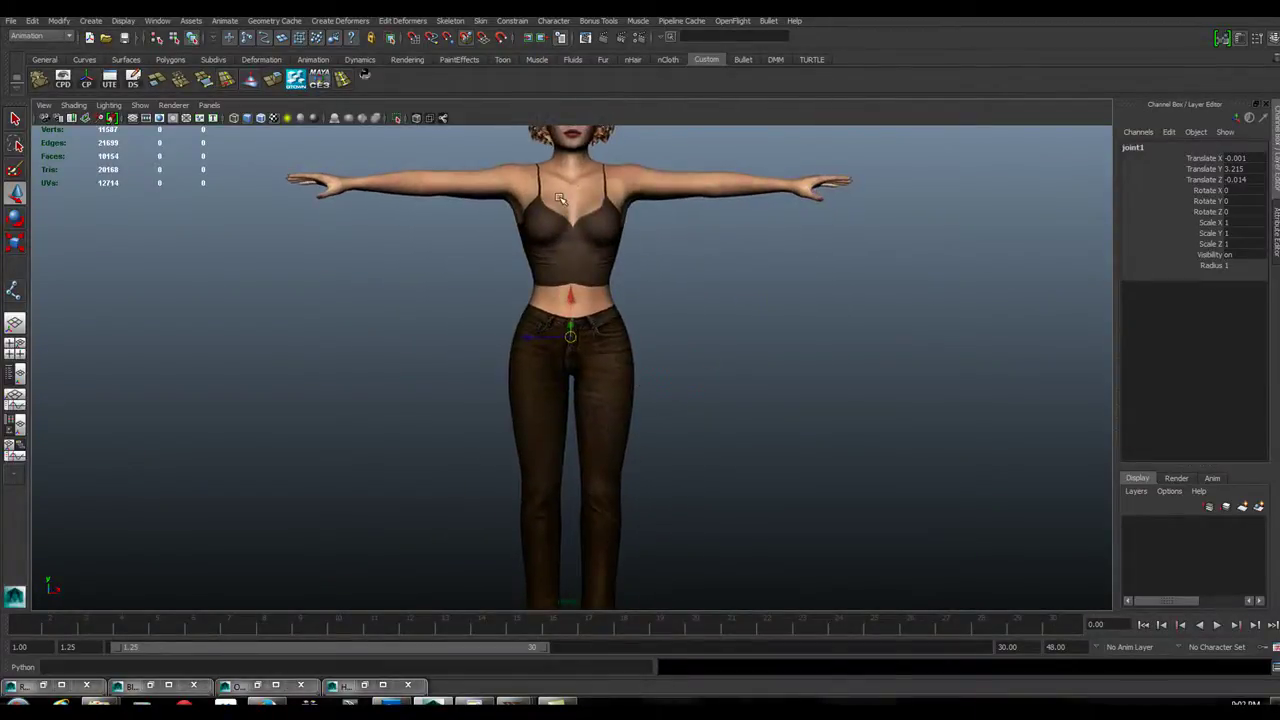
pyautogui.click(446, 119)
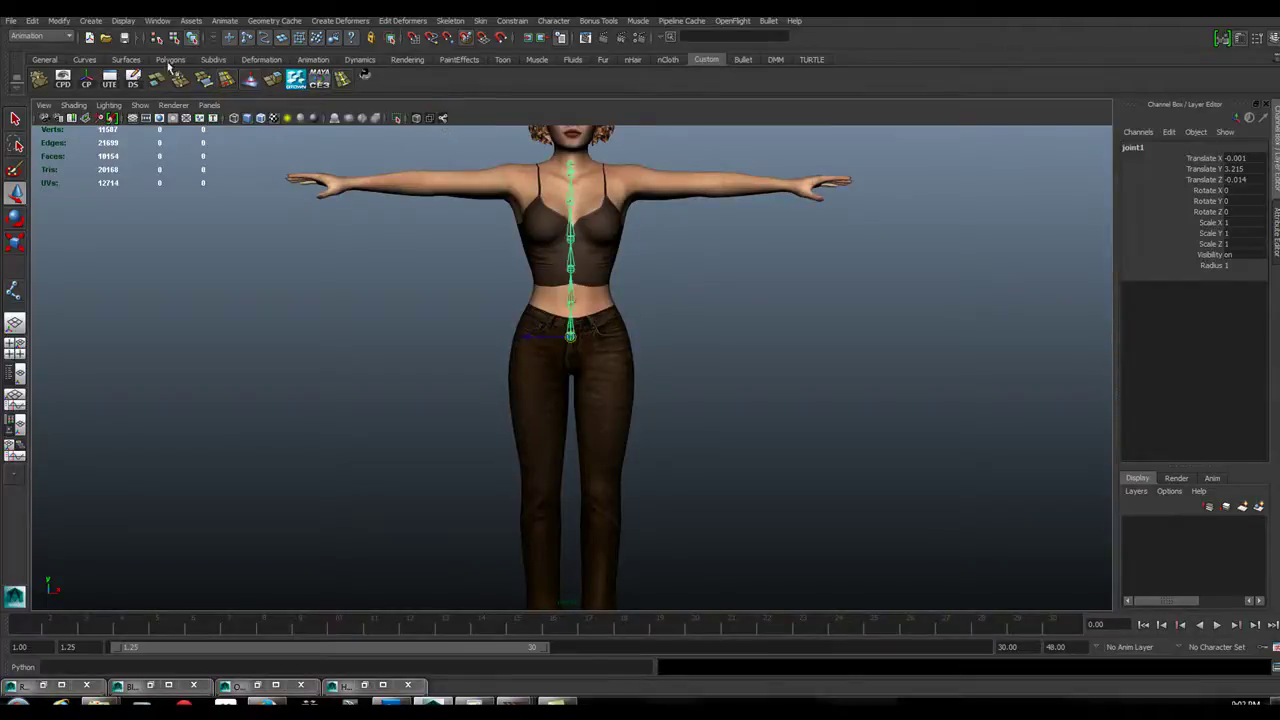
pyautogui.click(260, 119)
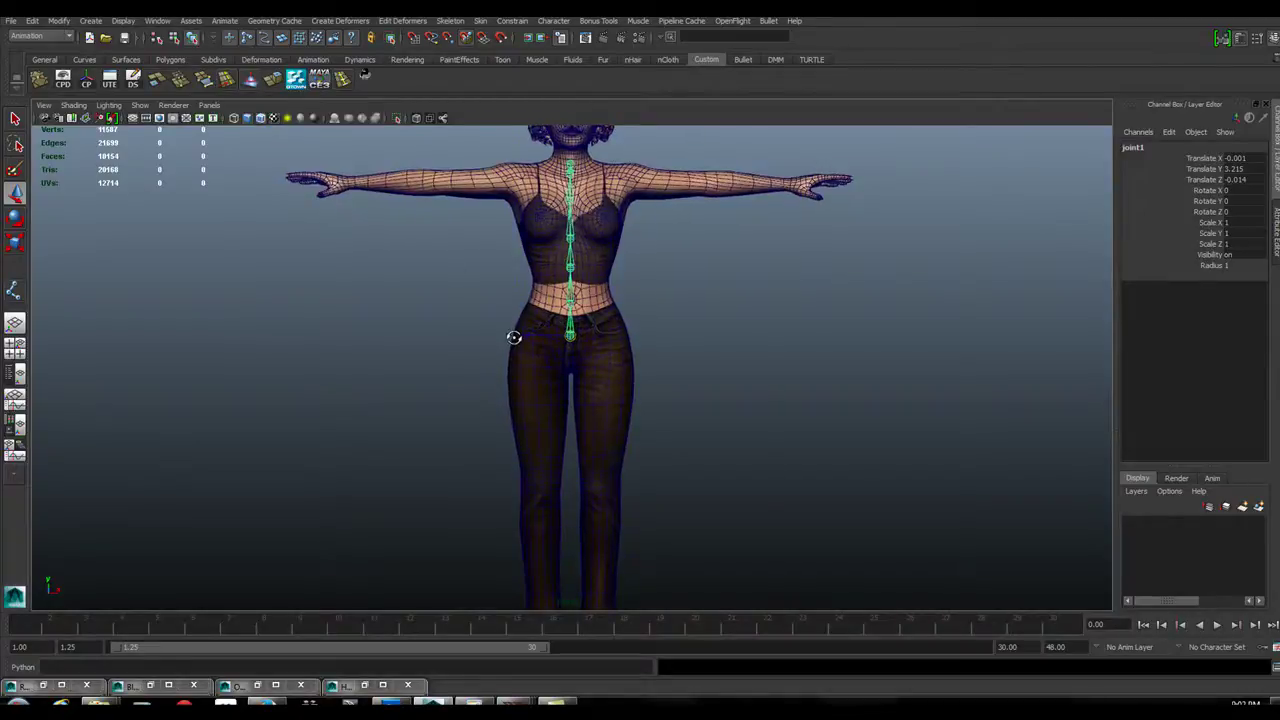
pyautogui.keyDown('alt'); pyautogui.moveTo(512, 337); pyautogui.dragTo(714, 379, button='right'); pyautogui.keyUp('alt')
pyautogui.keyDown('alt'); pyautogui.moveTo(1006, 438); pyautogui.dragTo(643, 438, button='right'); pyautogui.keyUp('alt')
pyautogui.keyDown('alt'); pyautogui.moveTo(643, 438); pyautogui.dragTo(521, 393); pyautogui.keyUp('alt')
# Step: Move the root joint with the whole spine chain slightly forward and down in the side view, to about Translate Y 3.171 and Z 0.085
pyautogui.press('space')
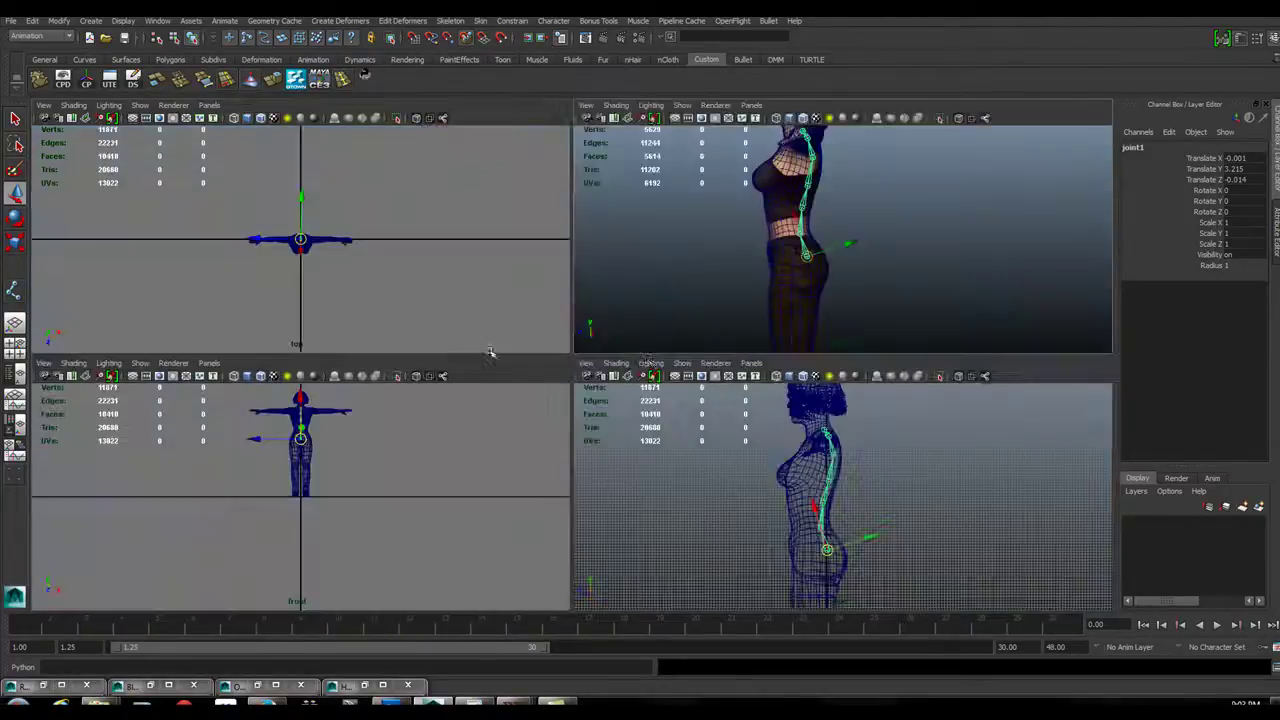
pyautogui.press('space')
pyautogui.press('space')
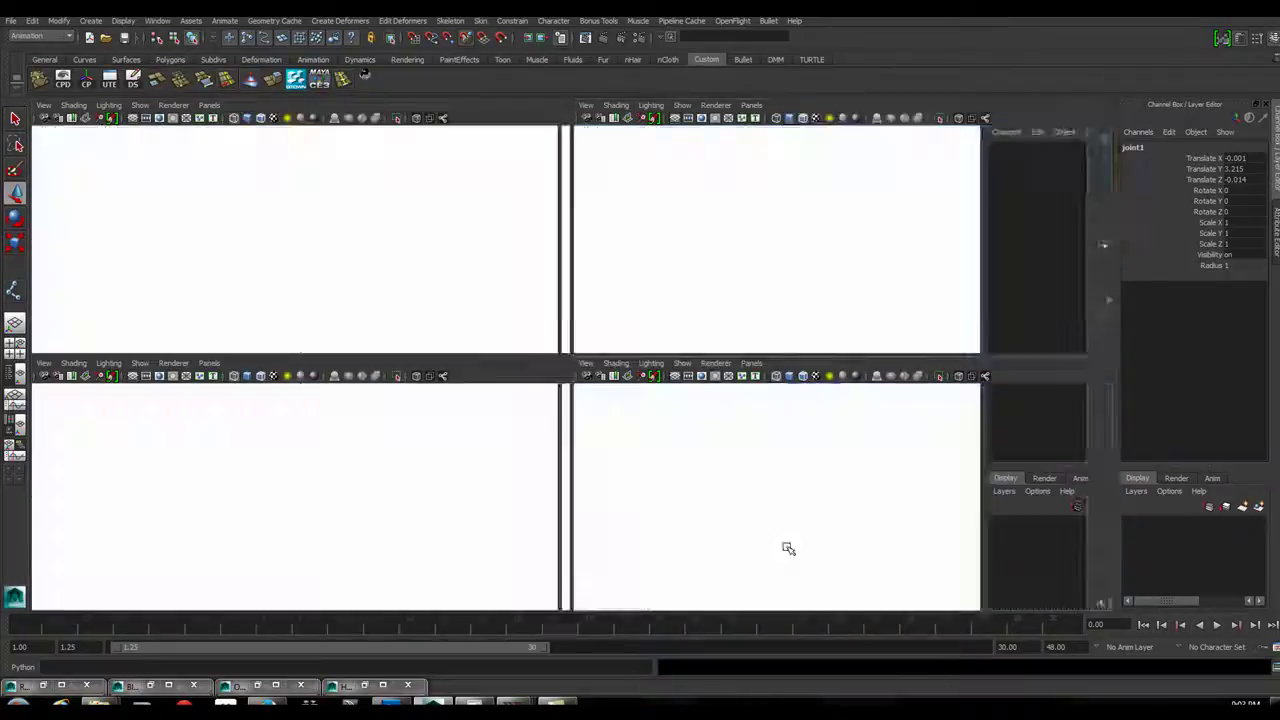
pyautogui.press('space')
pyautogui.moveTo(540, 476); pyautogui.dragTo(527, 481)
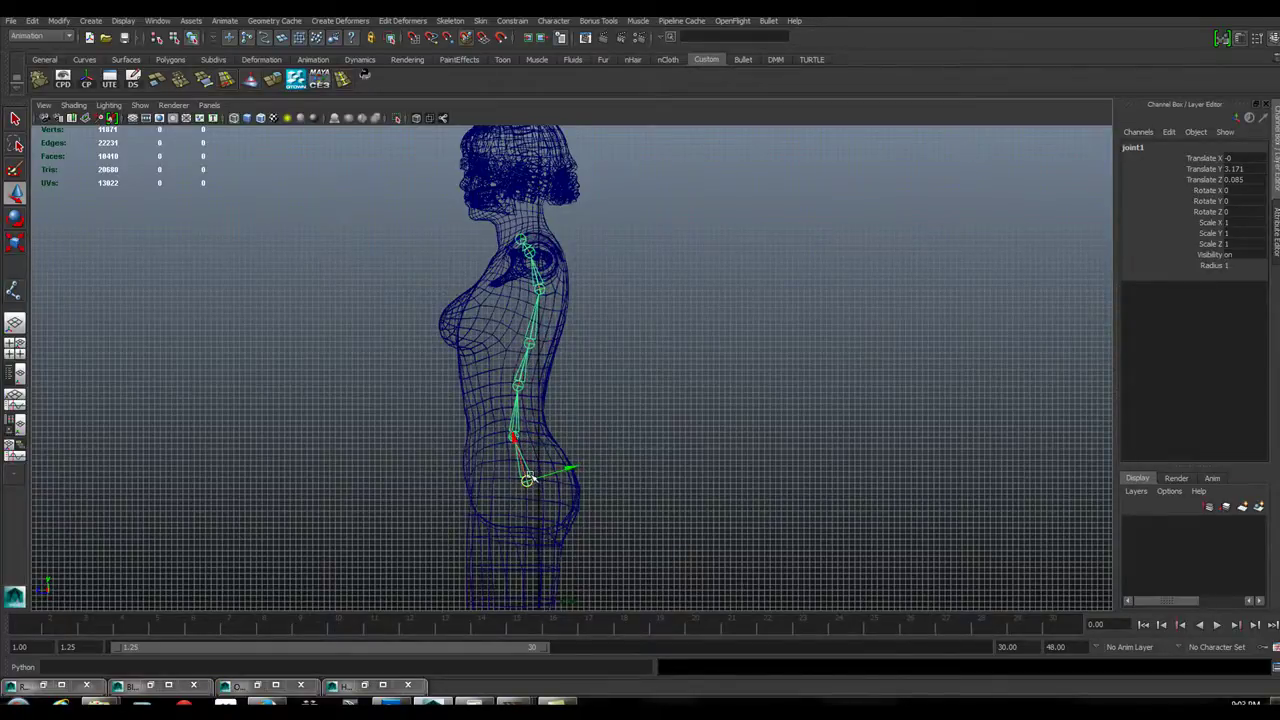
pyautogui.press('space')
pyautogui.press('space')
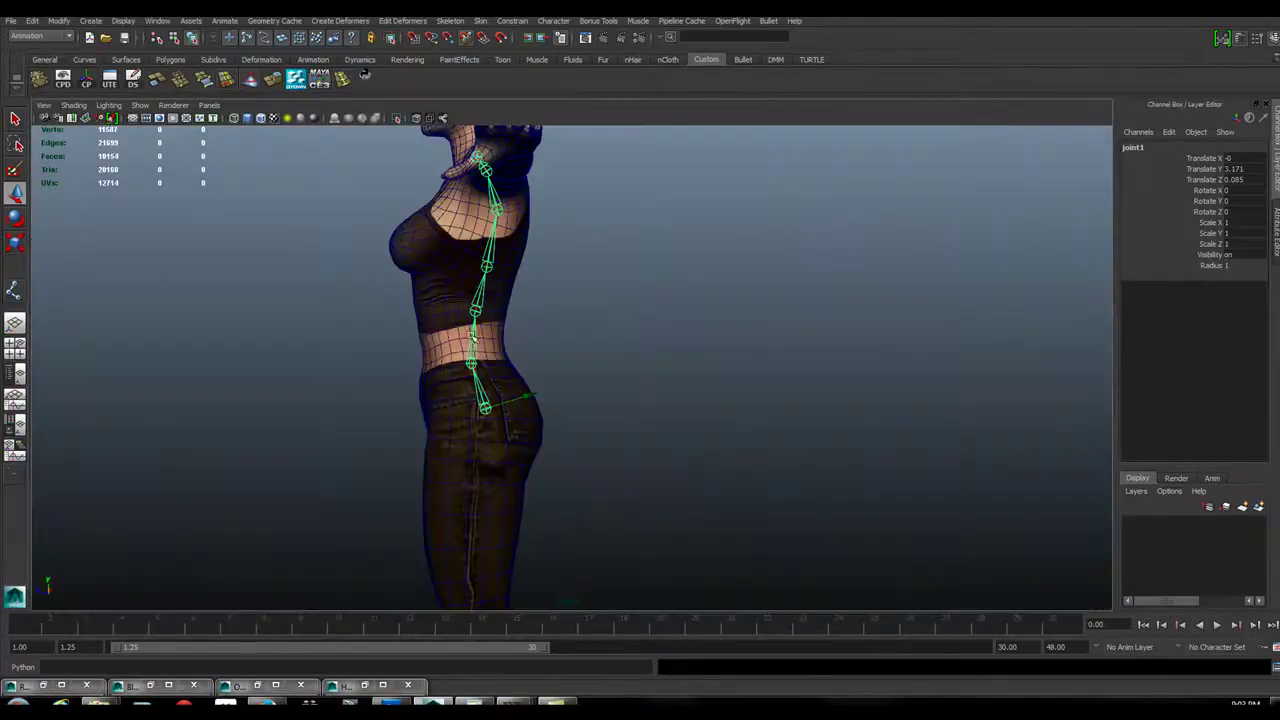
pyautogui.keyDown('alt'); pyautogui.moveTo(474, 338); pyautogui.dragTo(560, 364); pyautogui.keyUp('alt')
pyautogui.scroll(-3, 674, 333)
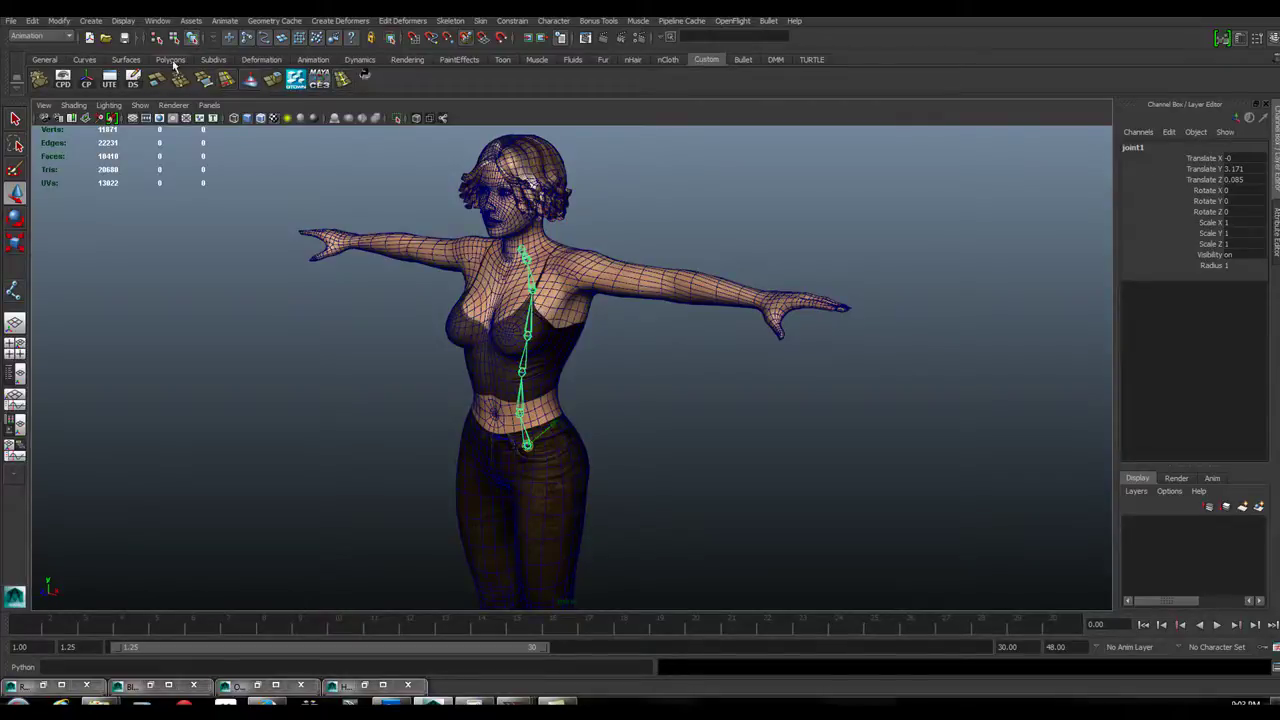
# Step: Draw a NURBS circle in the side view, centred on the root joint and about as wide as the hips
pyautogui.click(85, 60)
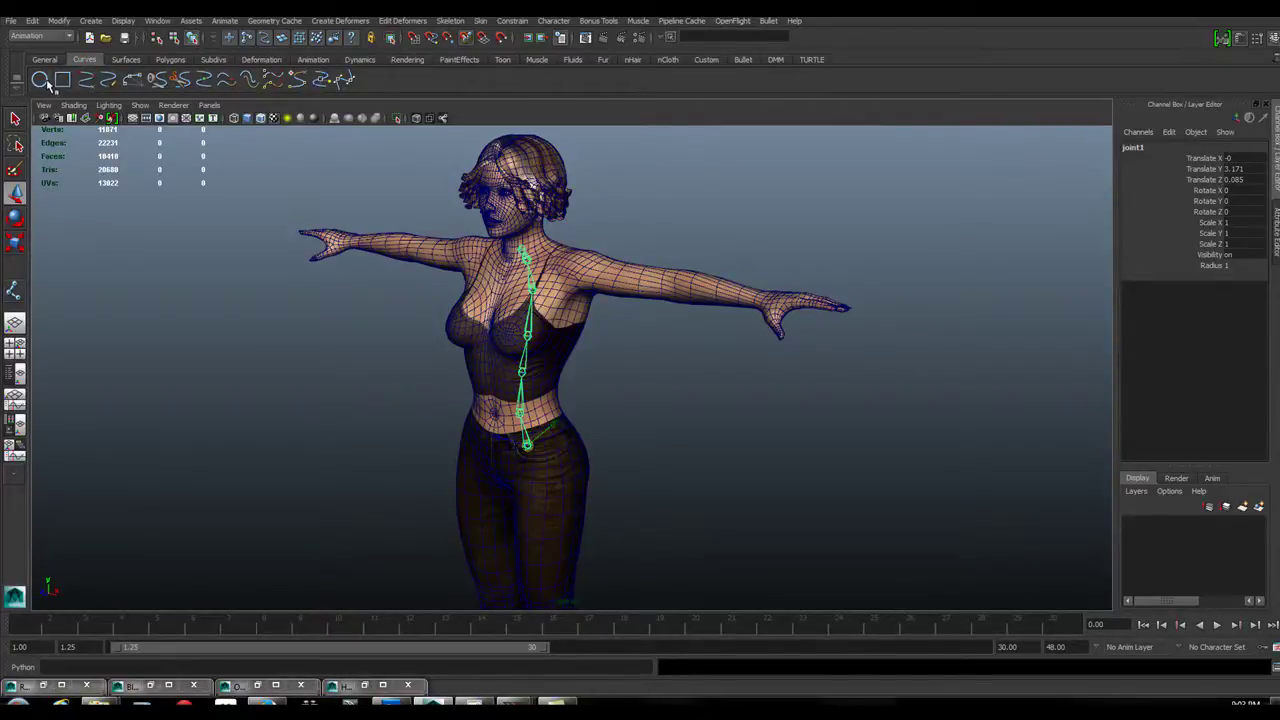
pyautogui.click(40, 80)
pyautogui.press('space')
pyautogui.press('space')
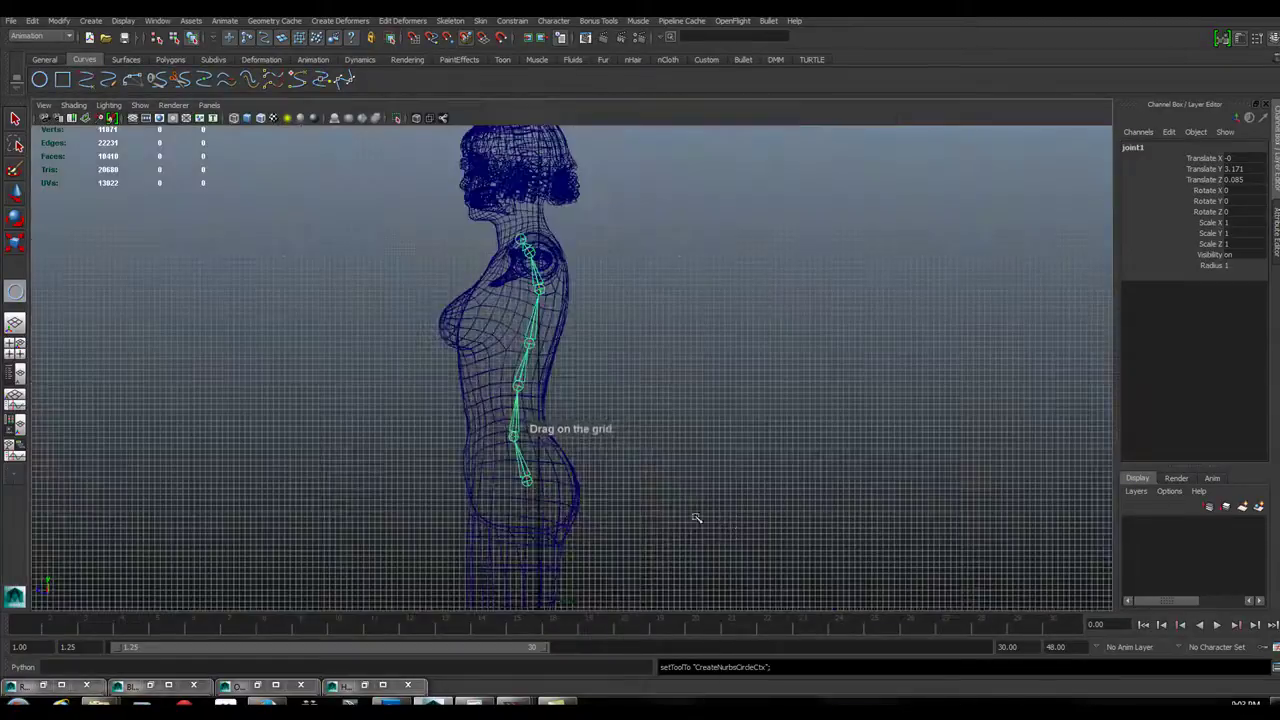
pyautogui.keyDown('alt'); pyautogui.moveTo(586, 526); pyautogui.dragTo(814, 423, button='right'); pyautogui.keyUp('alt')
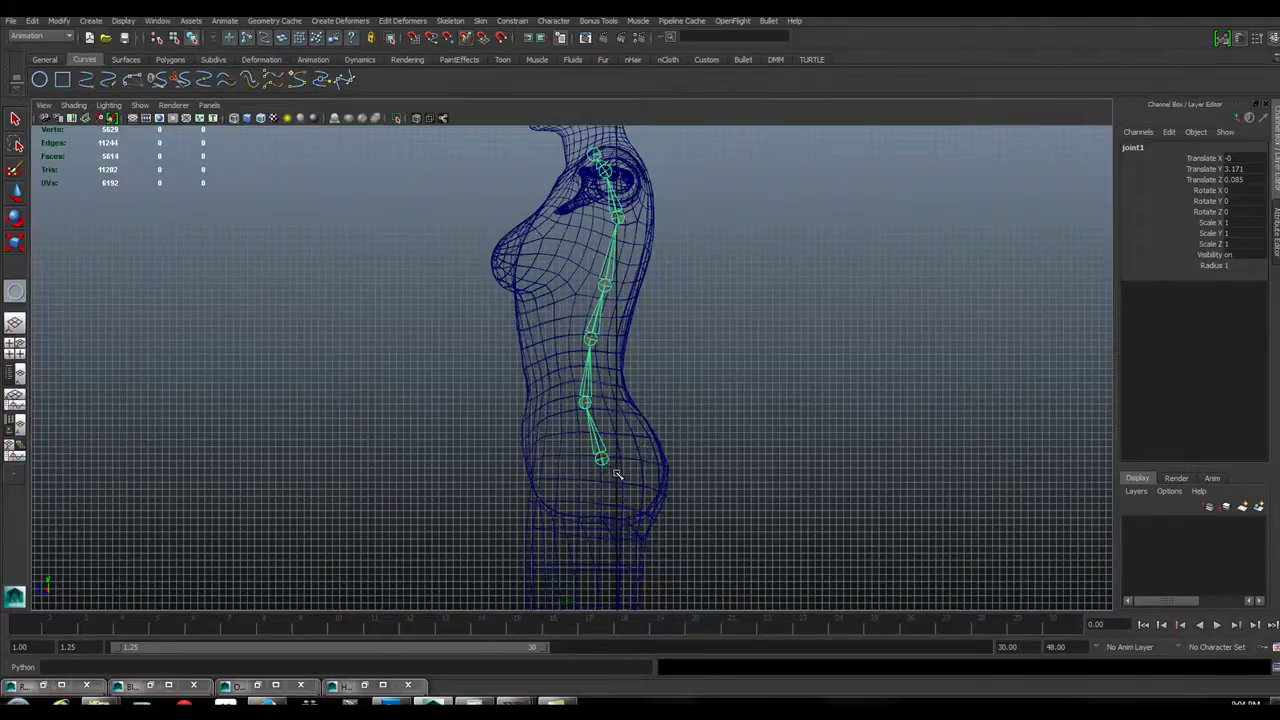
pyautogui.moveTo(603, 460); pyautogui.dragTo(668, 540)
# Step: Rotate the circle so it lies horizontally around the pelvis, with Rotate Z set to 90
pyautogui.click(15, 218)
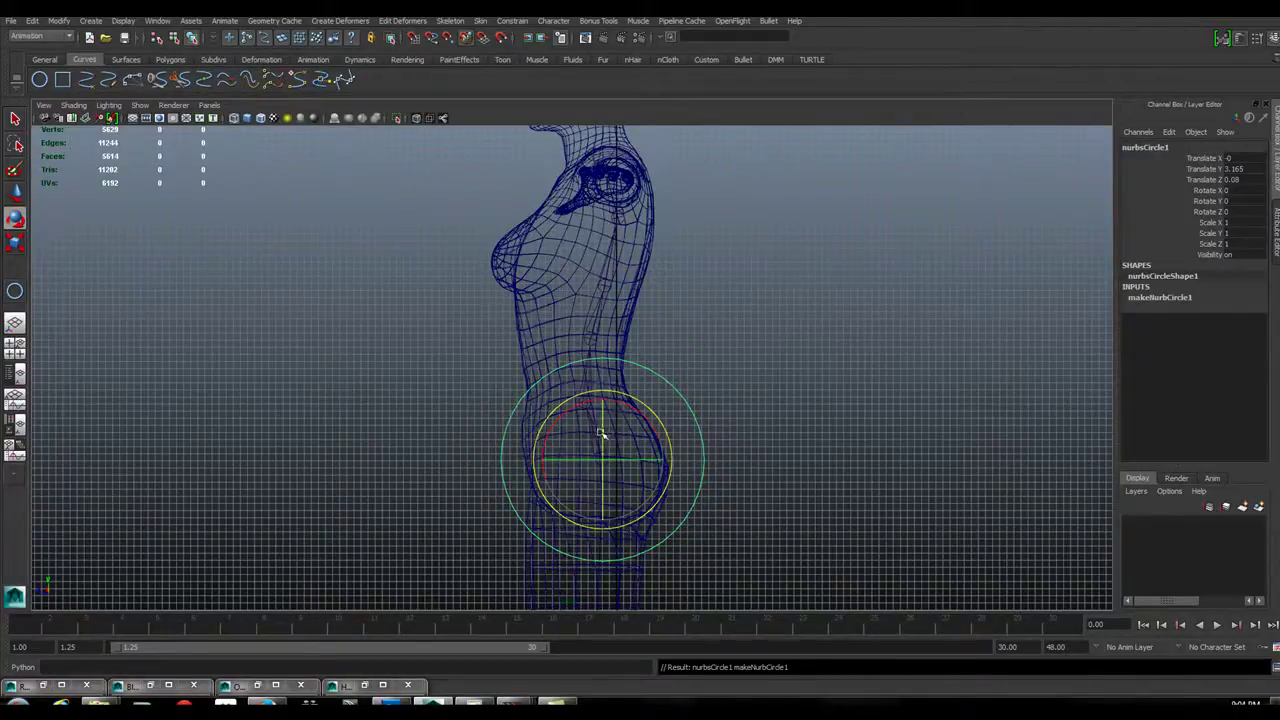
pyautogui.moveTo(603, 429); pyautogui.dragTo(586, 323)
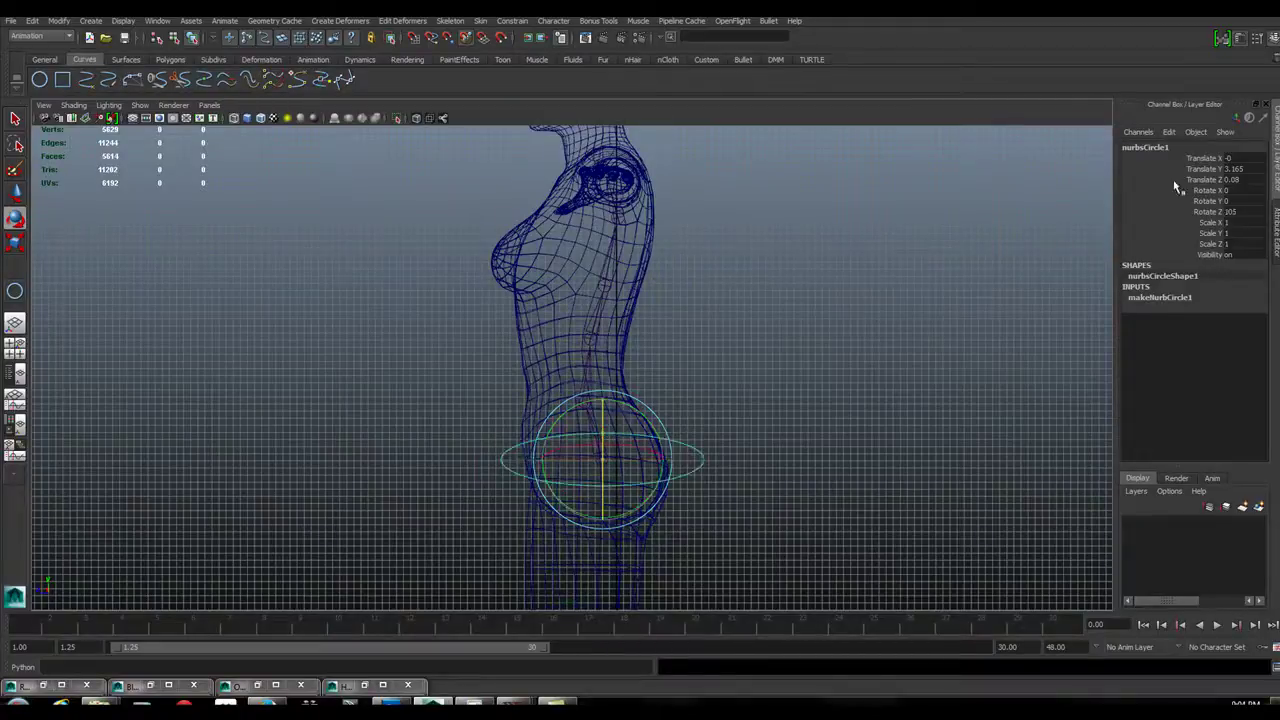
pyautogui.doubleClick(1244, 212)
pyautogui.write('90')
pyautogui.press('Return')
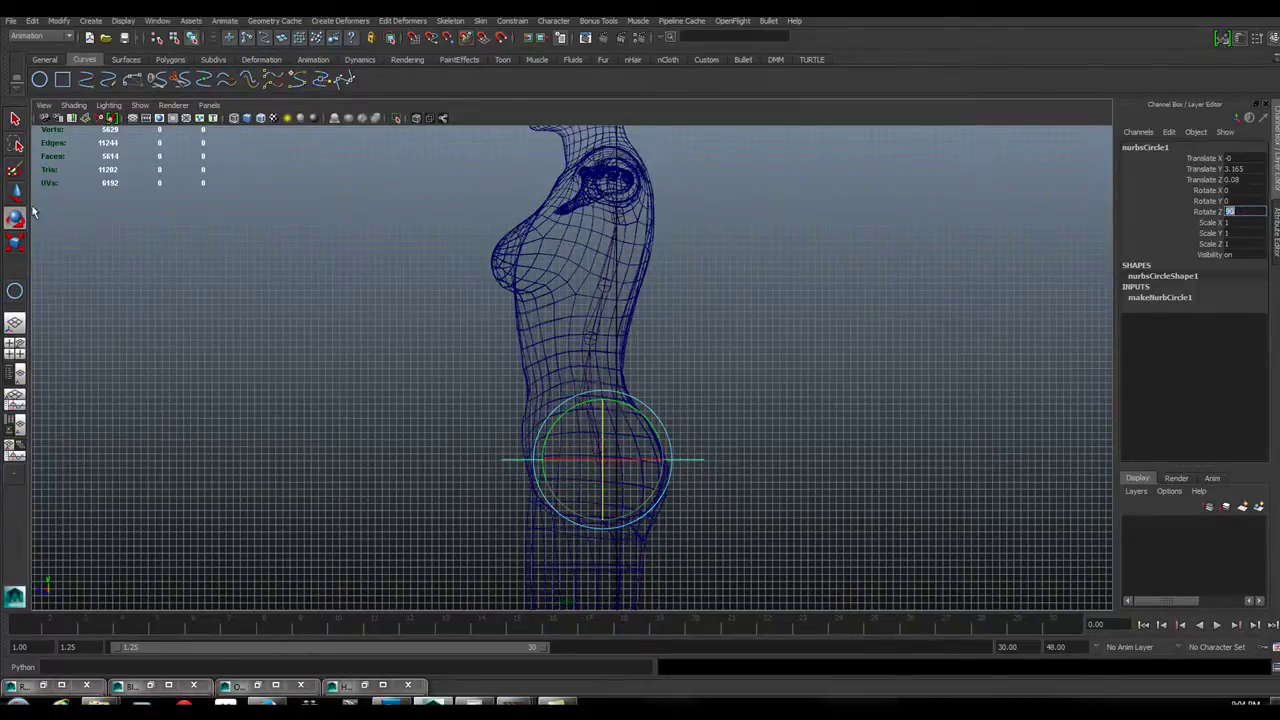
# Step: Move the circle up onto the second spine joint, to about Translate Y 3.495 and Z 0.182, and check it in perspective
pyautogui.press('w')
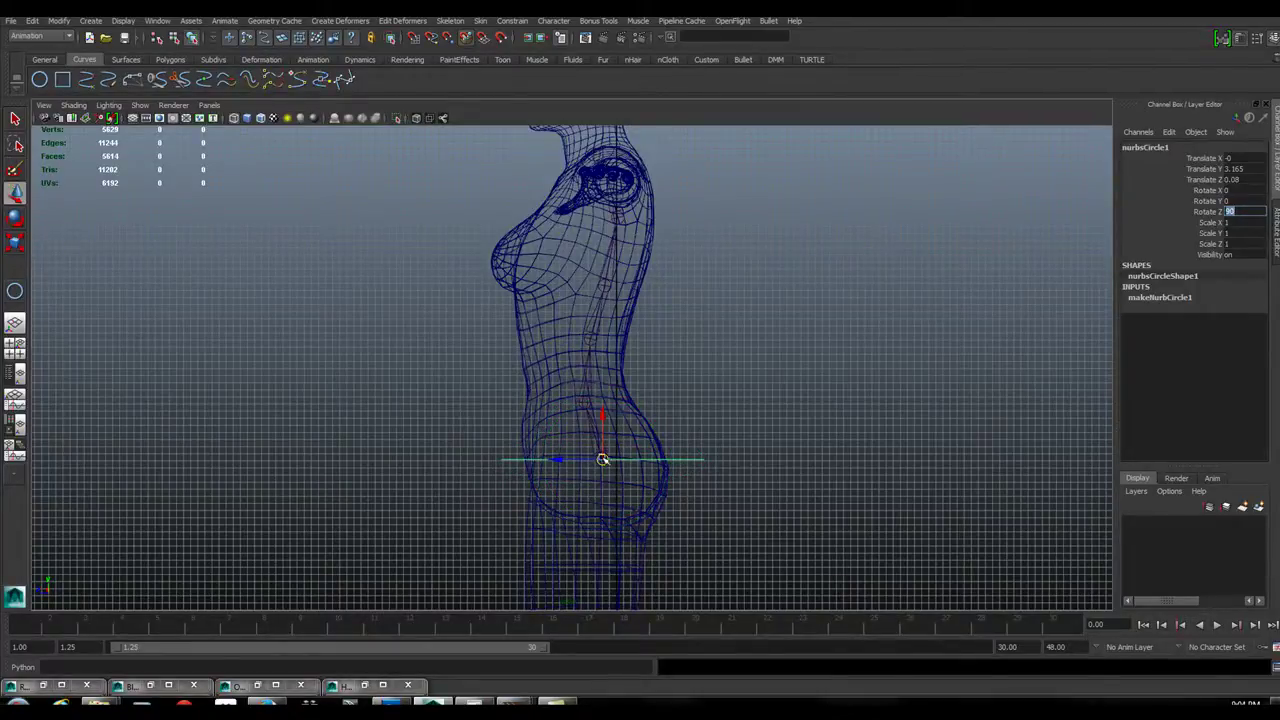
pyautogui.moveTo(602, 459); pyautogui.dragTo(590, 407)
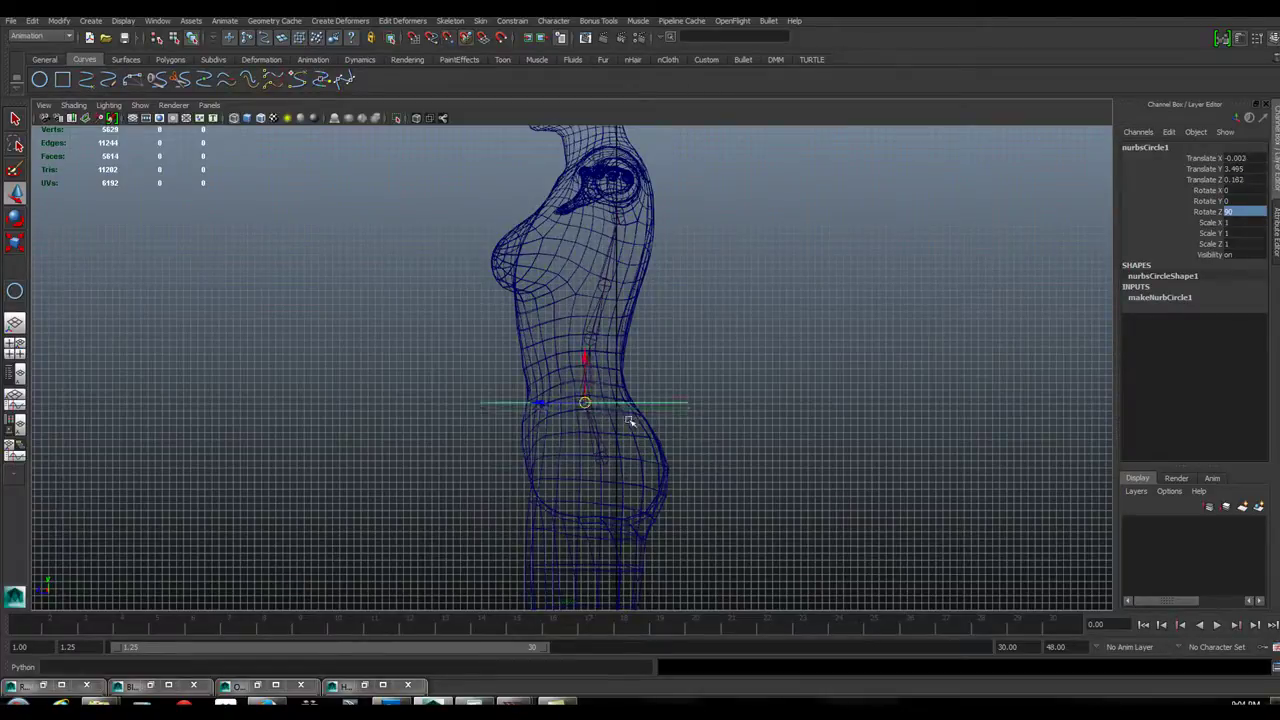
pyautogui.press('space')
pyautogui.press('space')
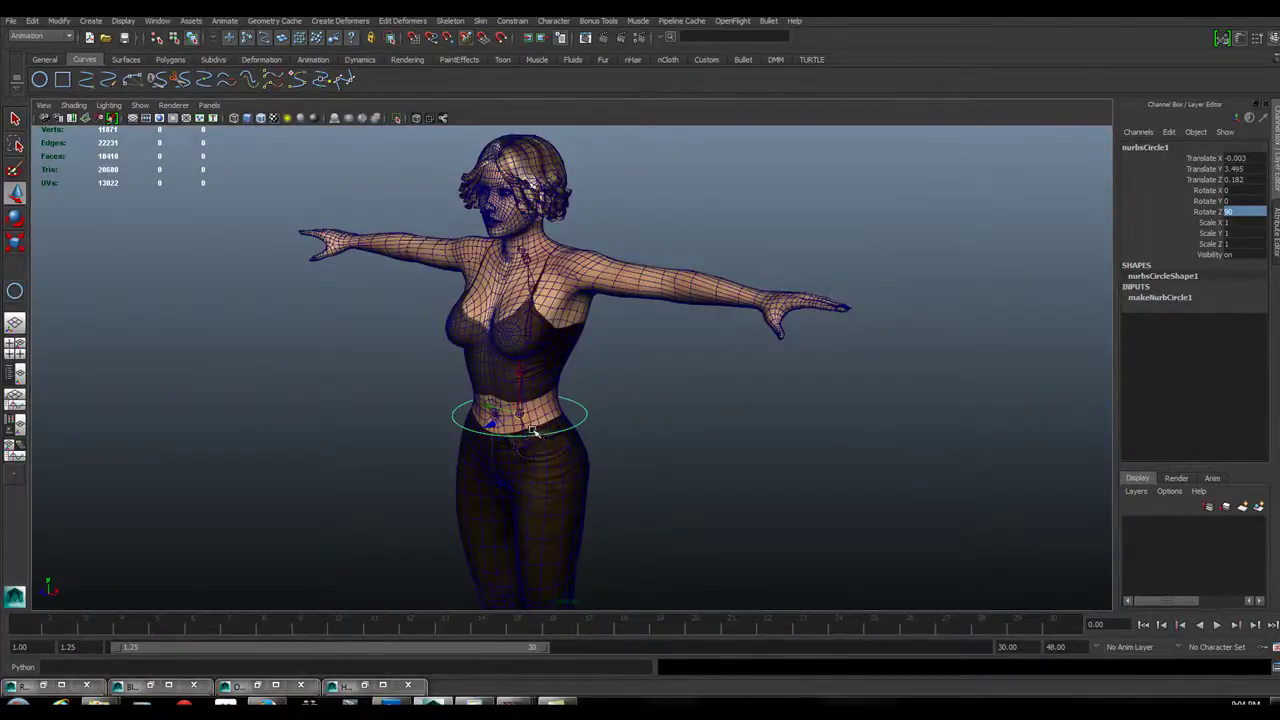
pyautogui.scroll(2, 537, 430)
pyautogui.press('space')
pyautogui.press('space')
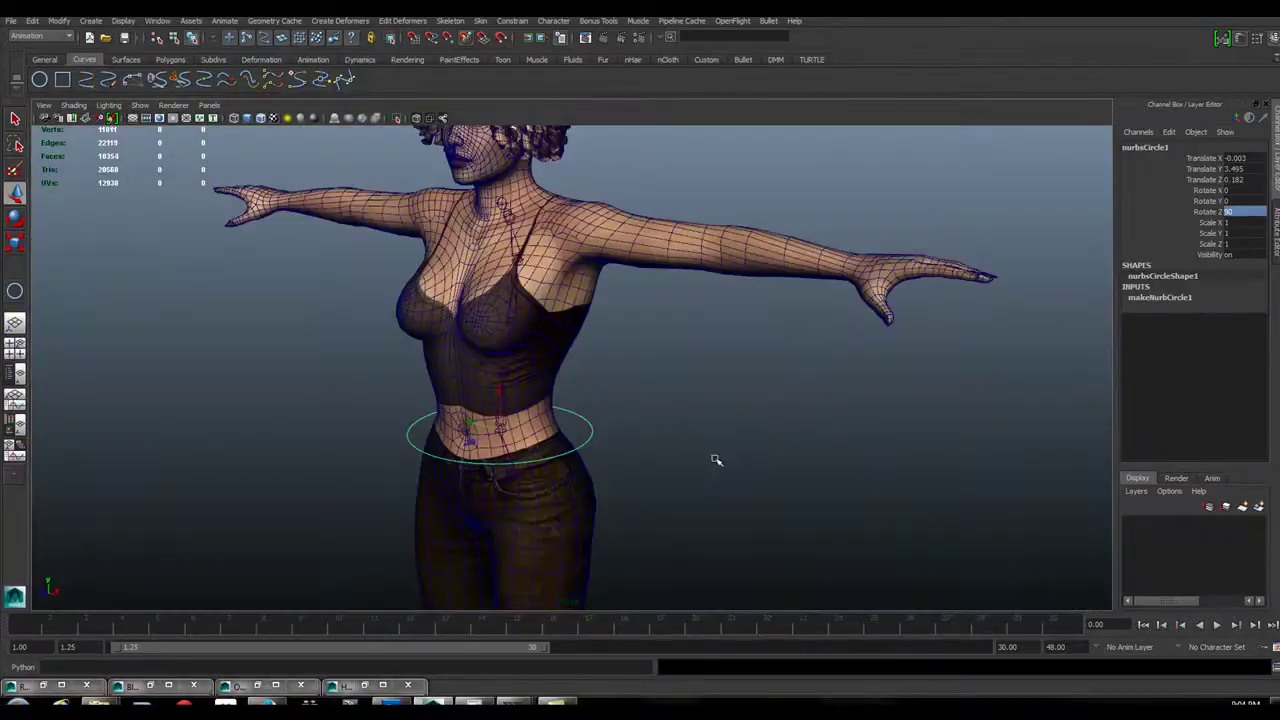
pyautogui.press('space')
pyautogui.press('space')
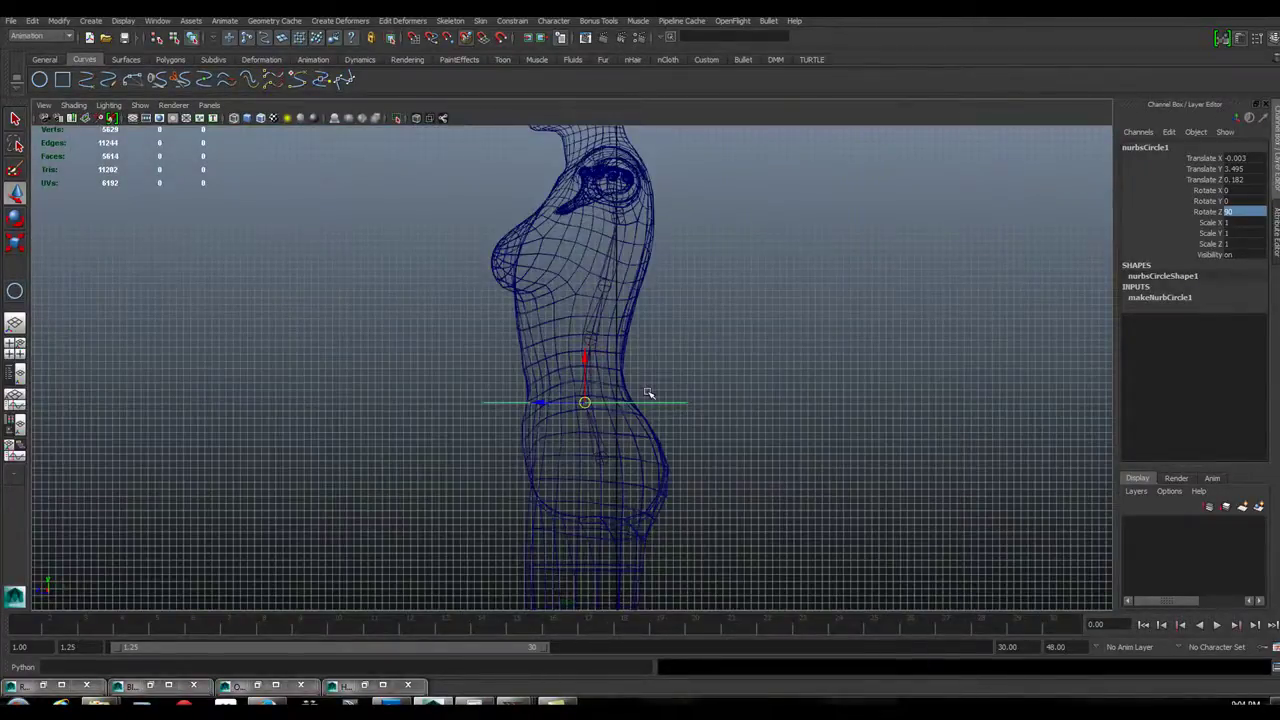
# Step: Duplicate the circle twice, placing copies on the third joint (about Y 3.862, Z 0.15) and fourth joint (about Y 4.17, Z 0.068)
pyautogui.hotkey('ctrl', 'd')
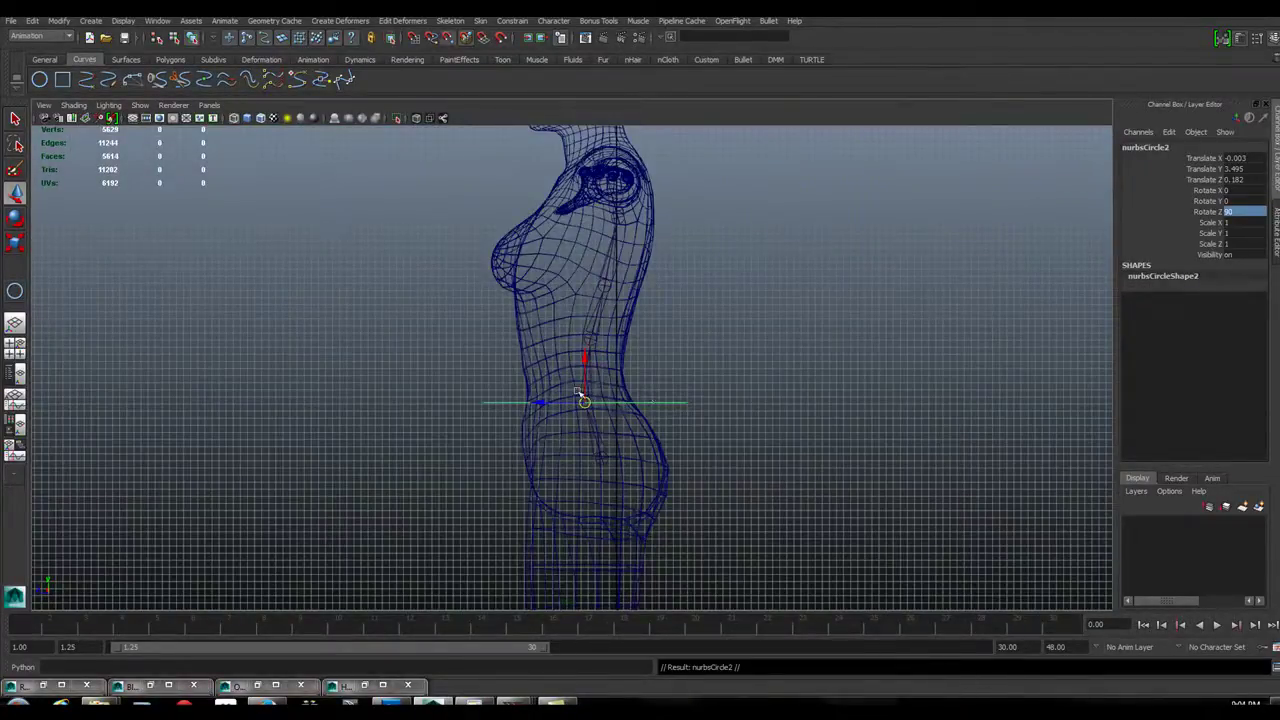
pyautogui.moveTo(585, 403); pyautogui.dragTo(606, 284)
pyautogui.hotkey('ctrl', 'd')
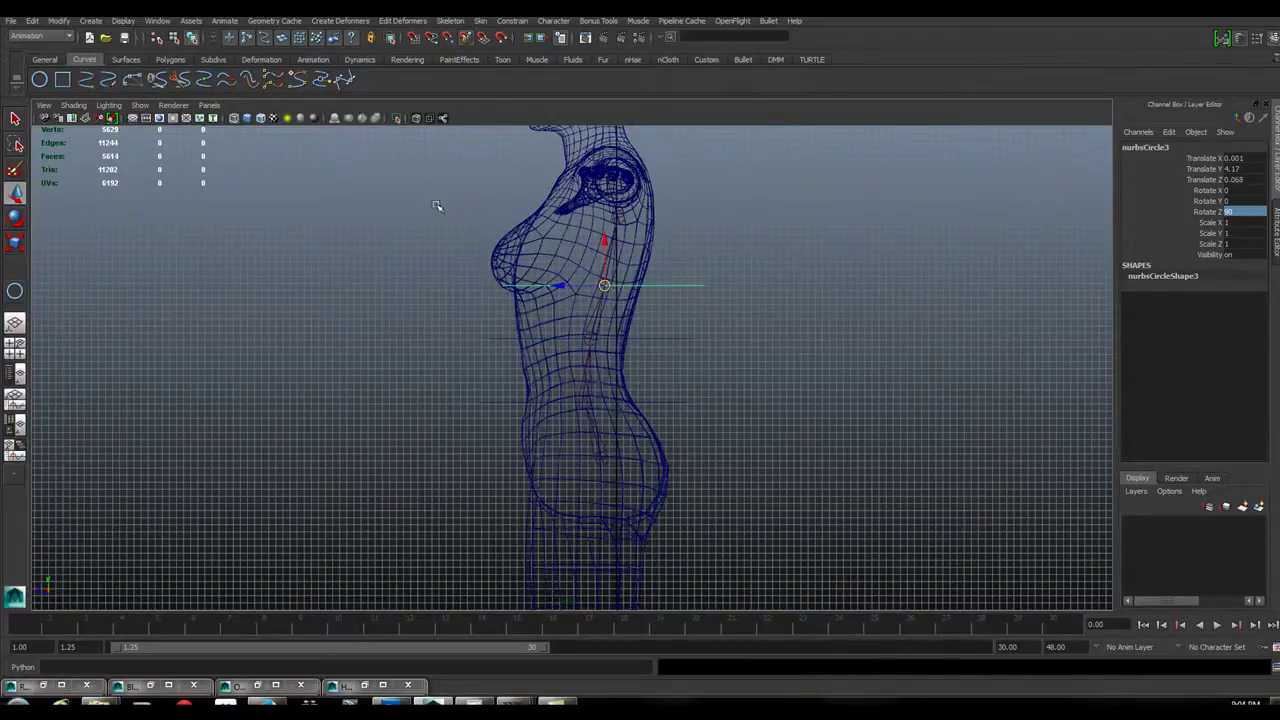
# Step: Examine the three circle controls one by one against the spine joints in the side view
pyautogui.keyDown('alt'); pyautogui.moveTo(462, 256); pyautogui.dragTo(677, 331); pyautogui.keyUp('alt')
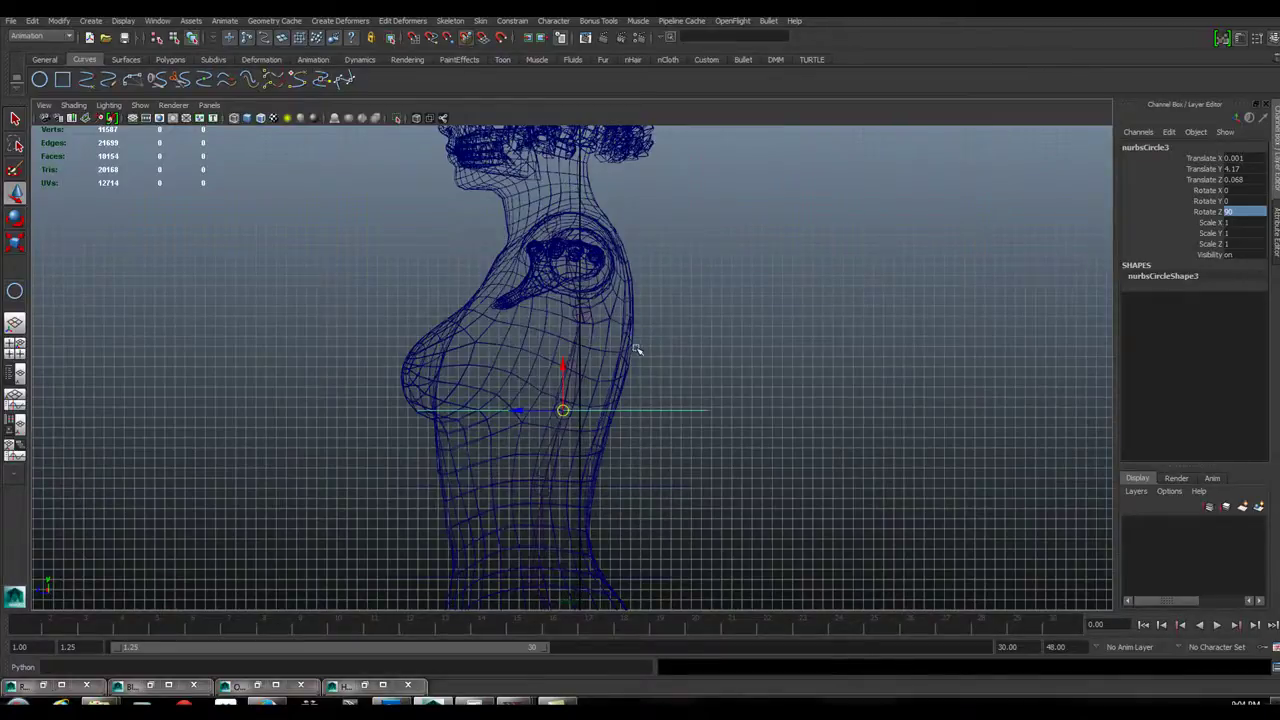
pyautogui.scroll(-3, 603, 443)
pyautogui.scroll(2, 600, 360)
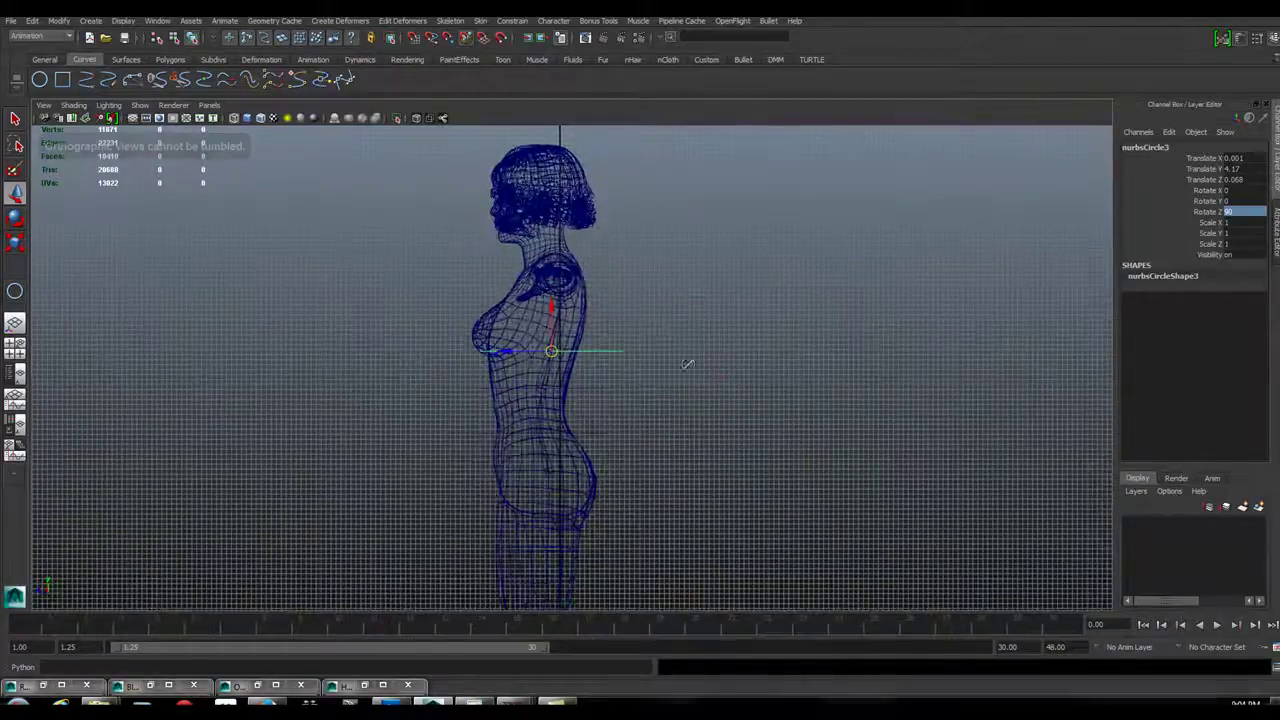
pyautogui.keyDown('alt'); pyautogui.moveTo(669, 369); pyautogui.dragTo(646, 369); pyautogui.keyUp('alt')
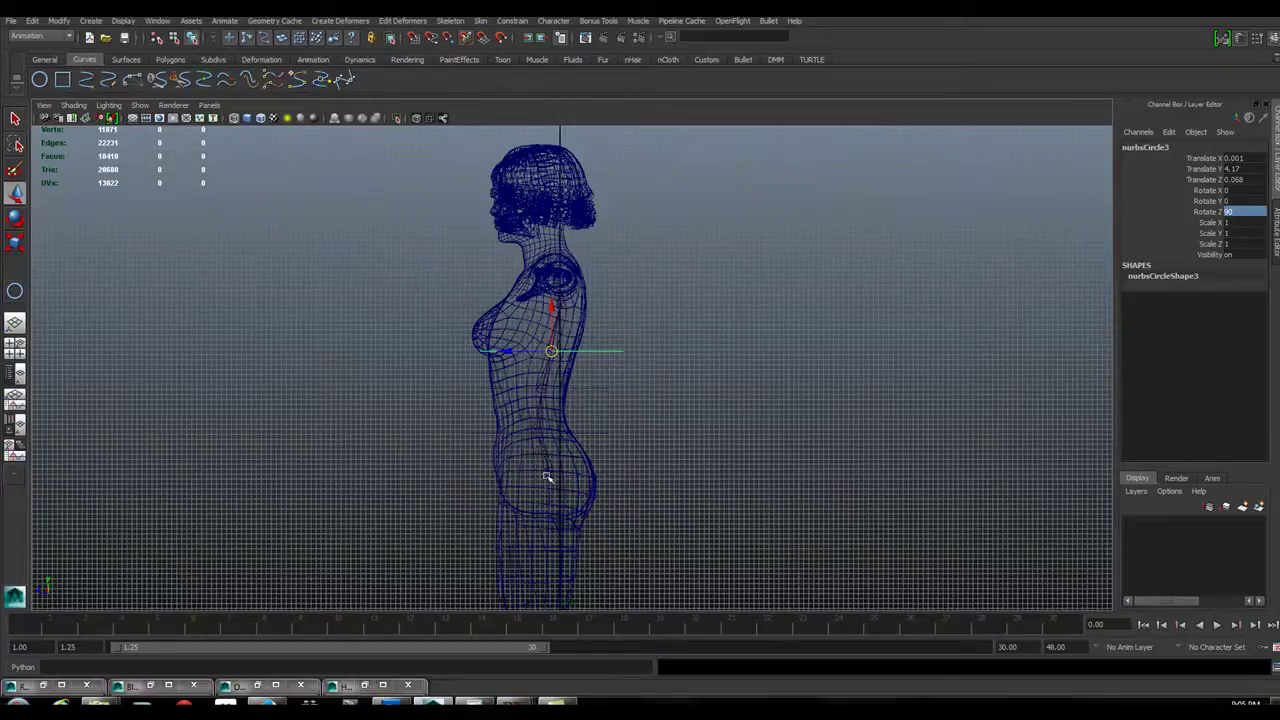
pyautogui.click(600, 392)
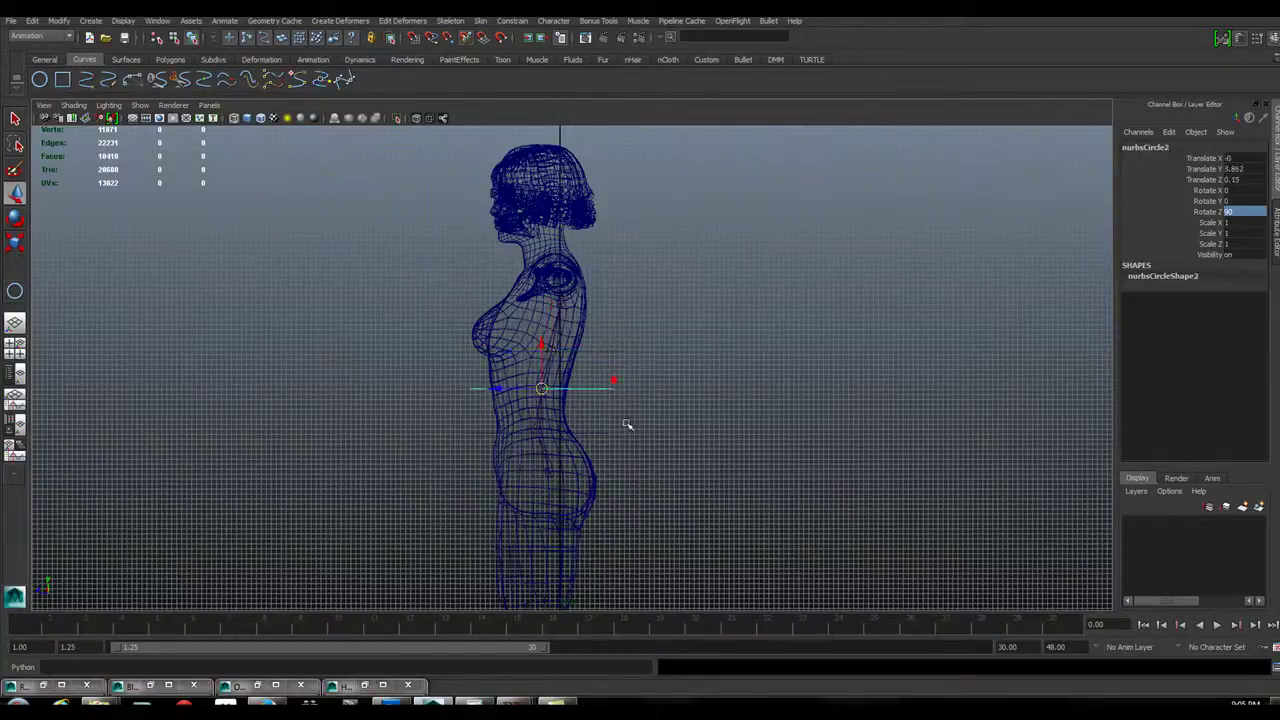
pyautogui.click(607, 441)
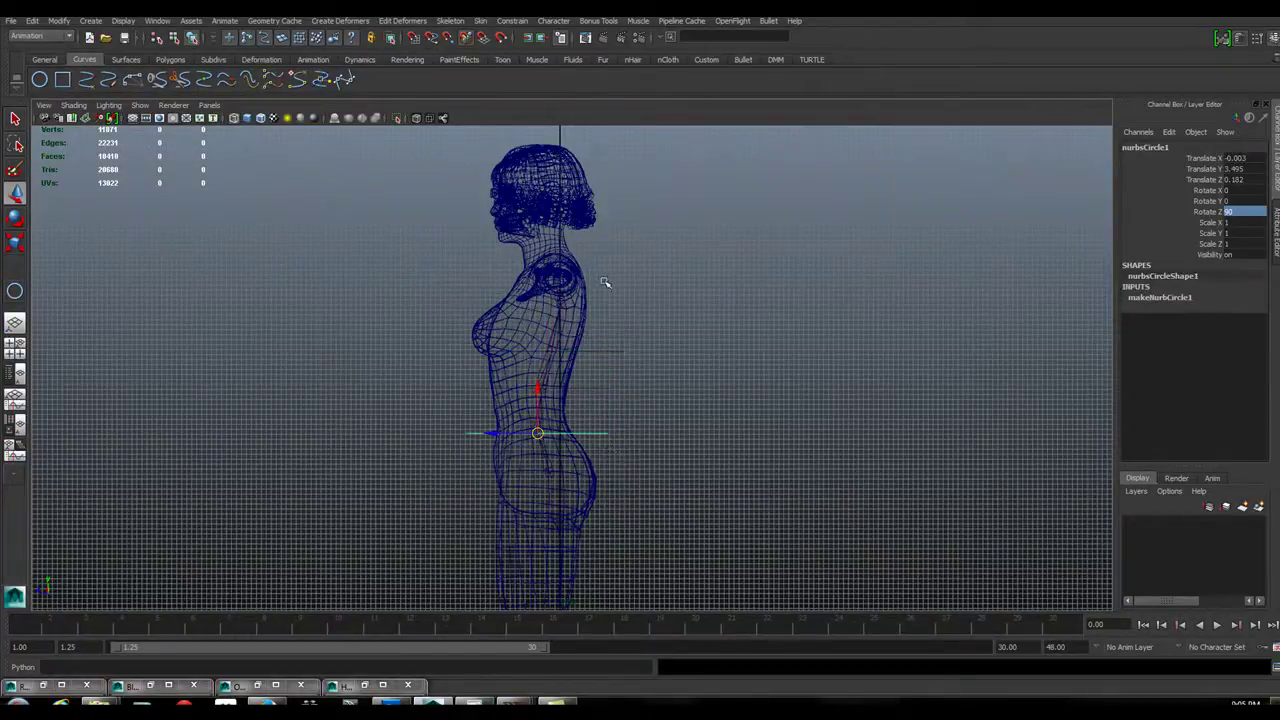
pyautogui.keyDown('alt'); pyautogui.moveTo(474, 383); pyautogui.dragTo(955, 340, button='right'); pyautogui.keyUp('alt')
pyautogui.keyDown('alt'); pyautogui.moveTo(549, 366); pyautogui.dragTo(589, 337, button='middle'); pyautogui.keyUp('alt')
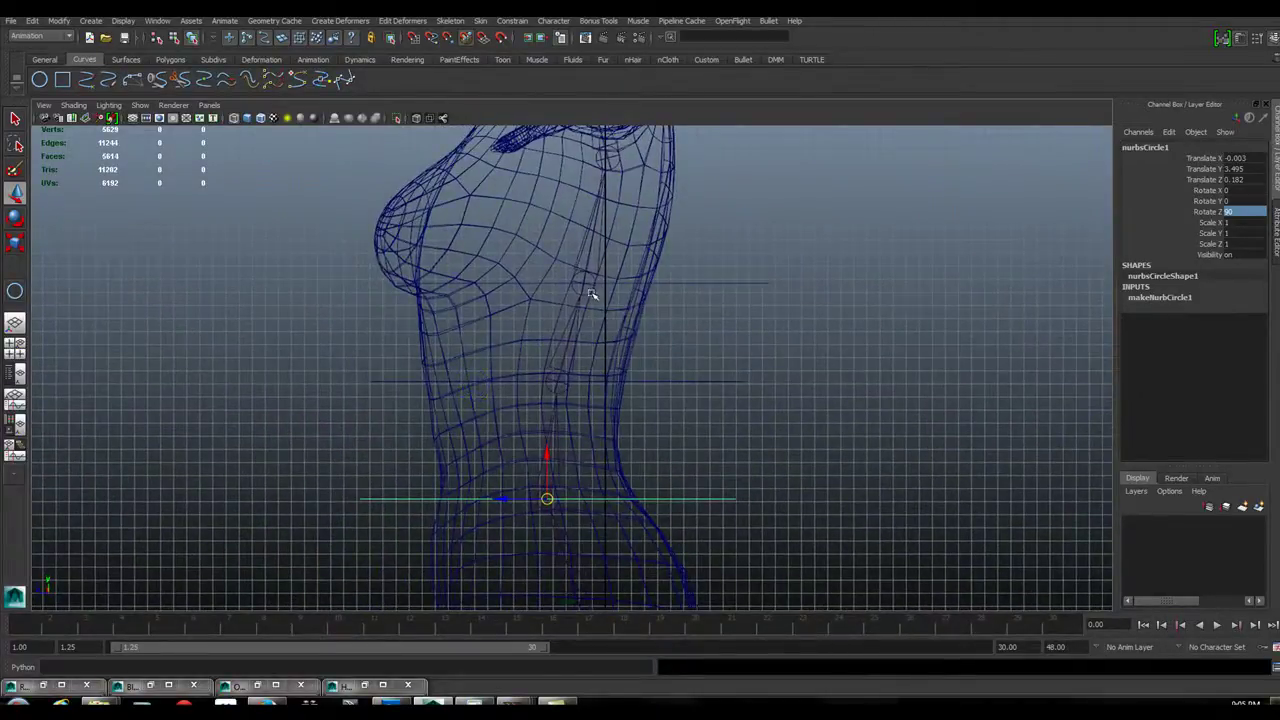
pyautogui.keyDown('alt'); pyautogui.moveTo(591, 523); pyautogui.dragTo(594, 458, button='middle'); pyautogui.keyUp('alt')
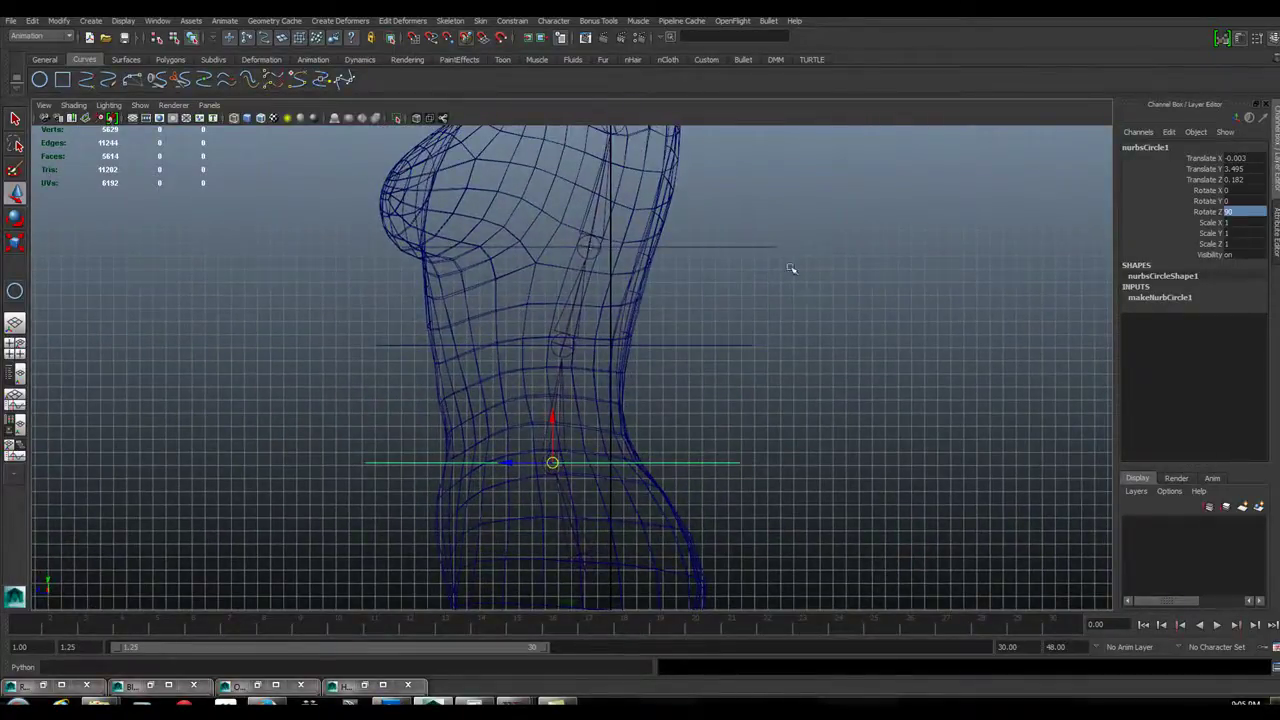
# Step: Rename the three spine circles together, using Spine as the base name
pyautogui.moveTo(807, 218); pyautogui.dragTo(683, 488)
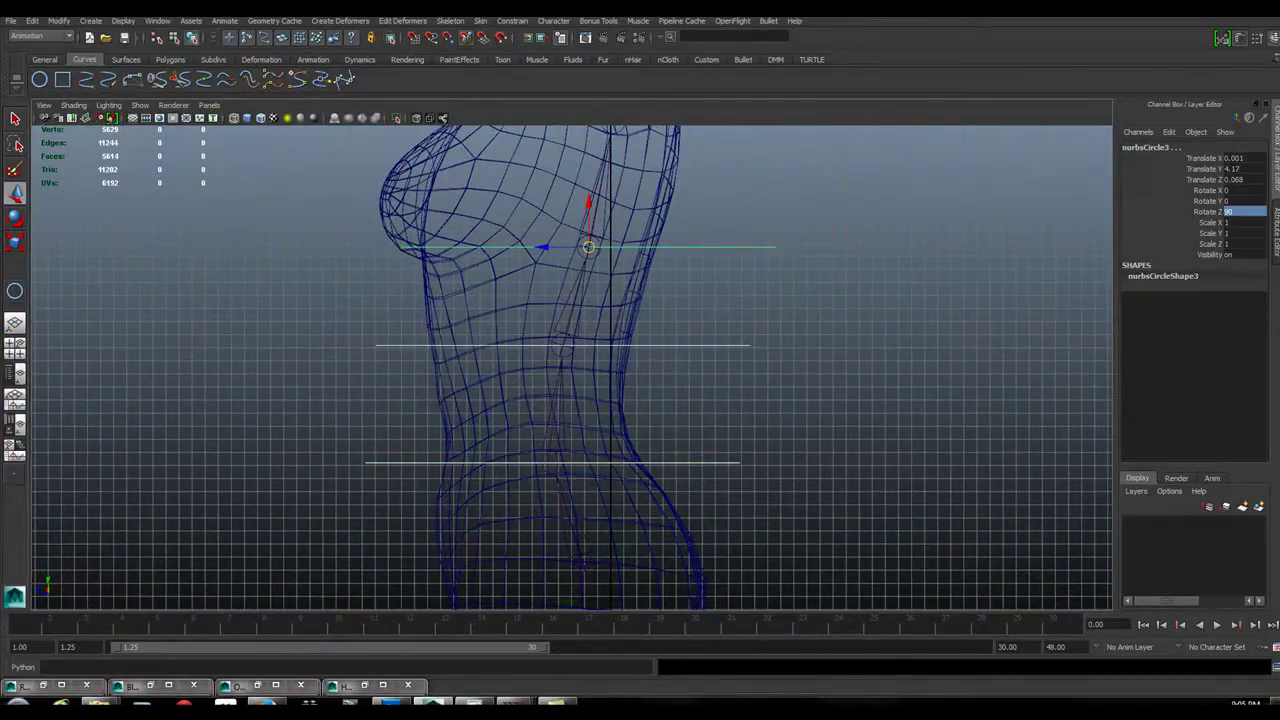
pyautogui.click(670, 37)
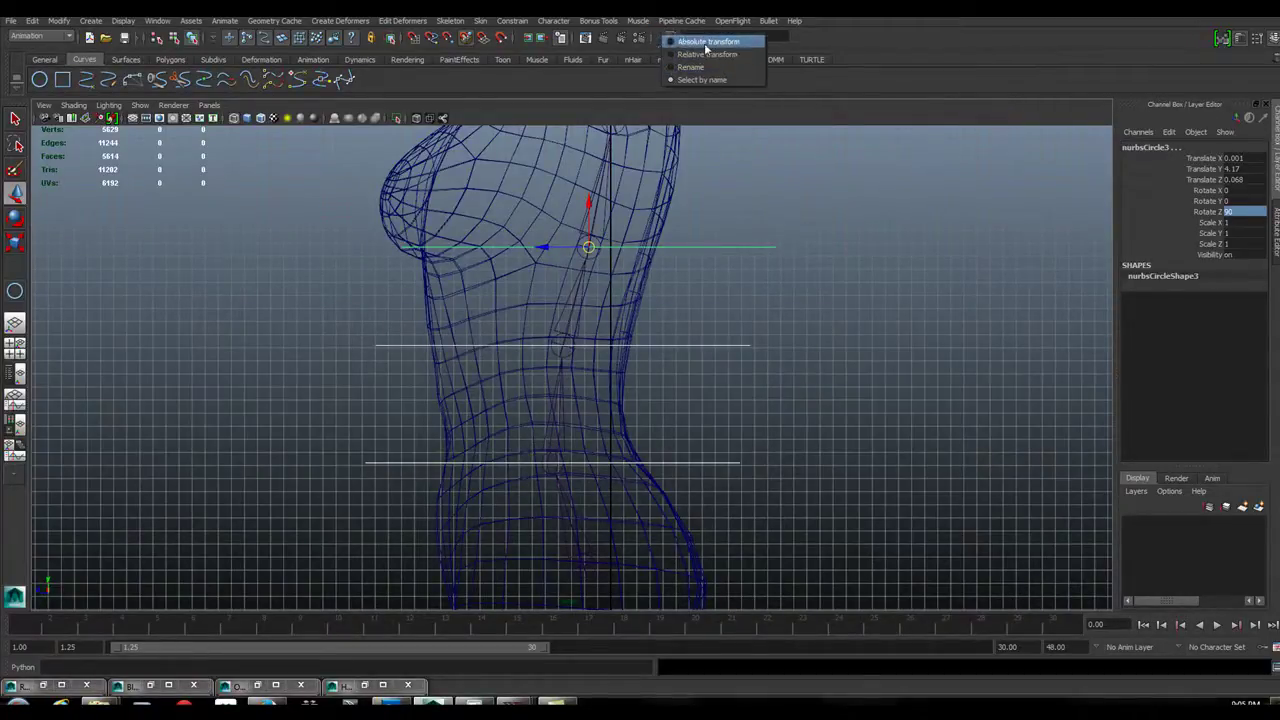
pyautogui.click(685, 67)
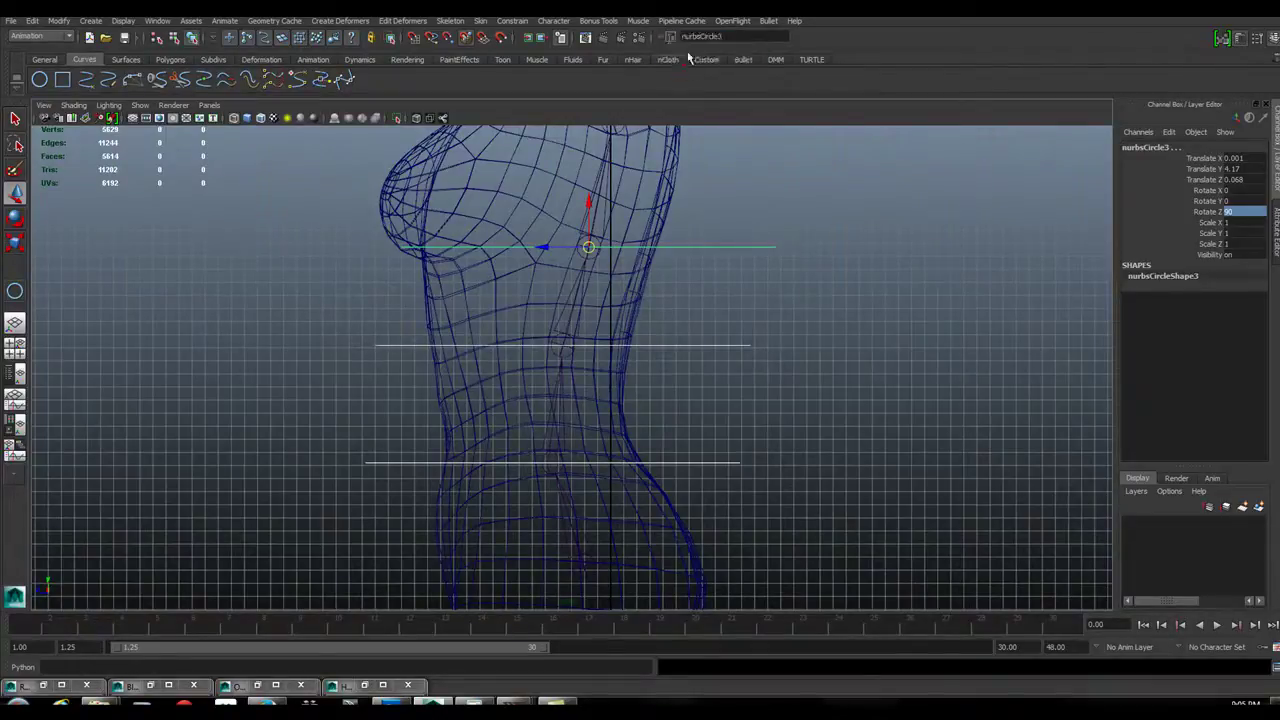
pyautogui.click(740, 37)
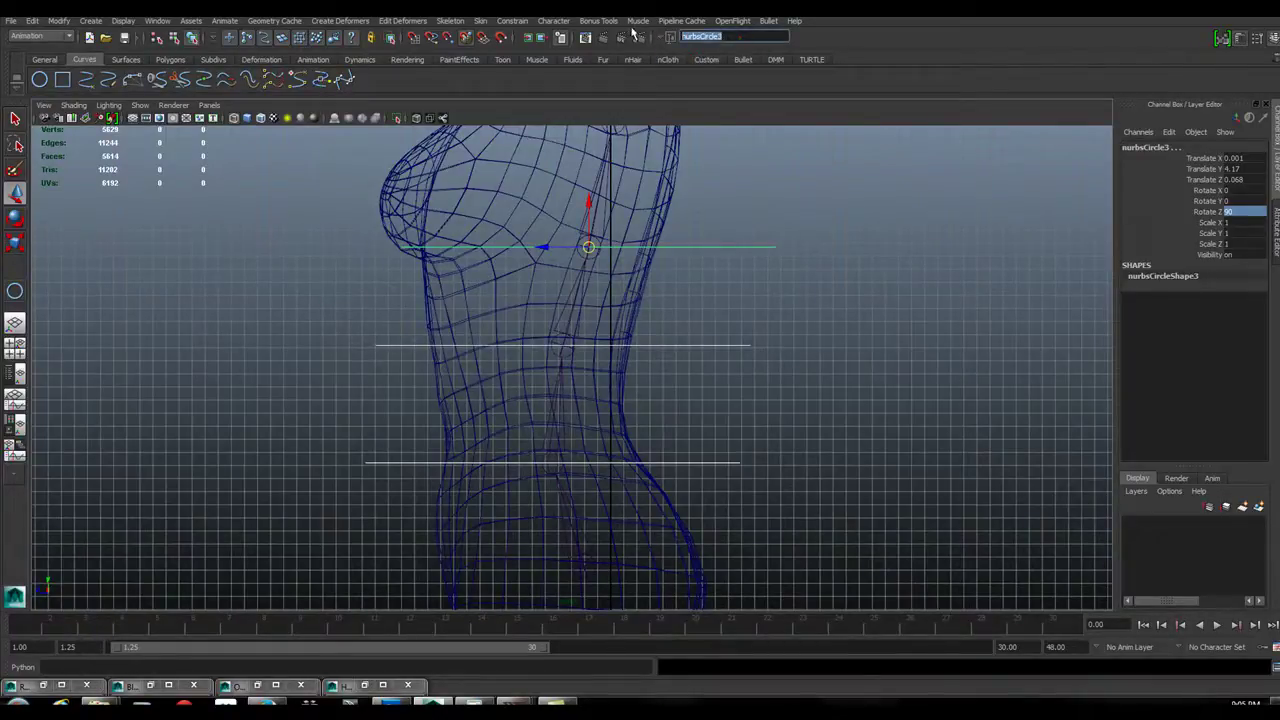
pyautogui.write('Spinnee2')
pyautogui.press('Return')
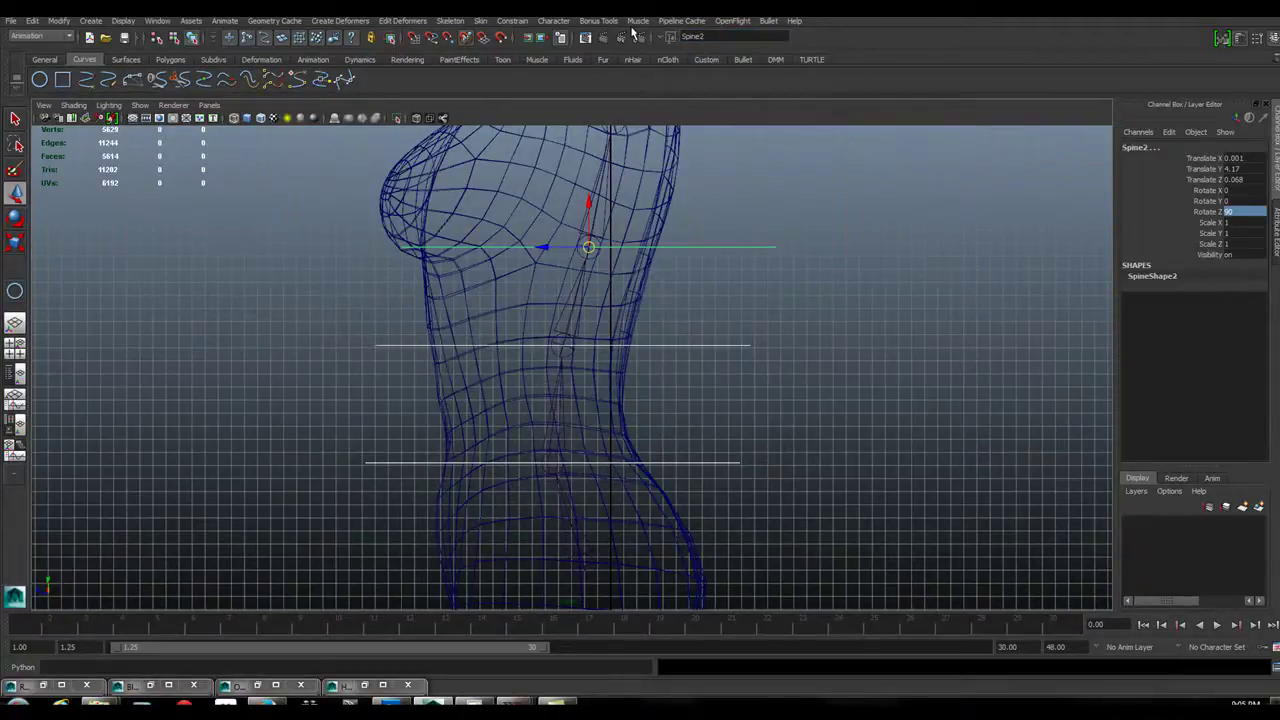
# Step: Freeze the transformations of all three spine circles at their current positions
pyautogui.click(710, 350)
pyautogui.moveTo(759, 440); pyautogui.dragTo(729, 489)
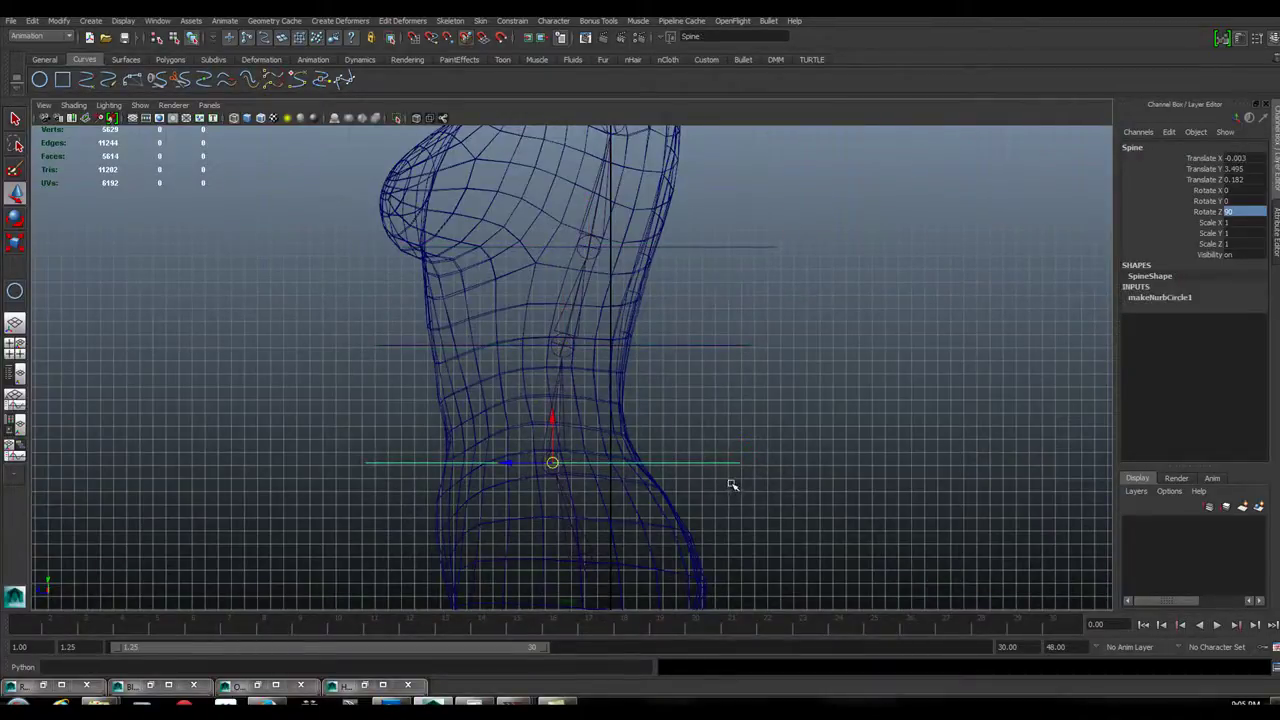
pyautogui.moveTo(779, 247); pyautogui.dragTo(700, 492)
pyautogui.click(58, 21)
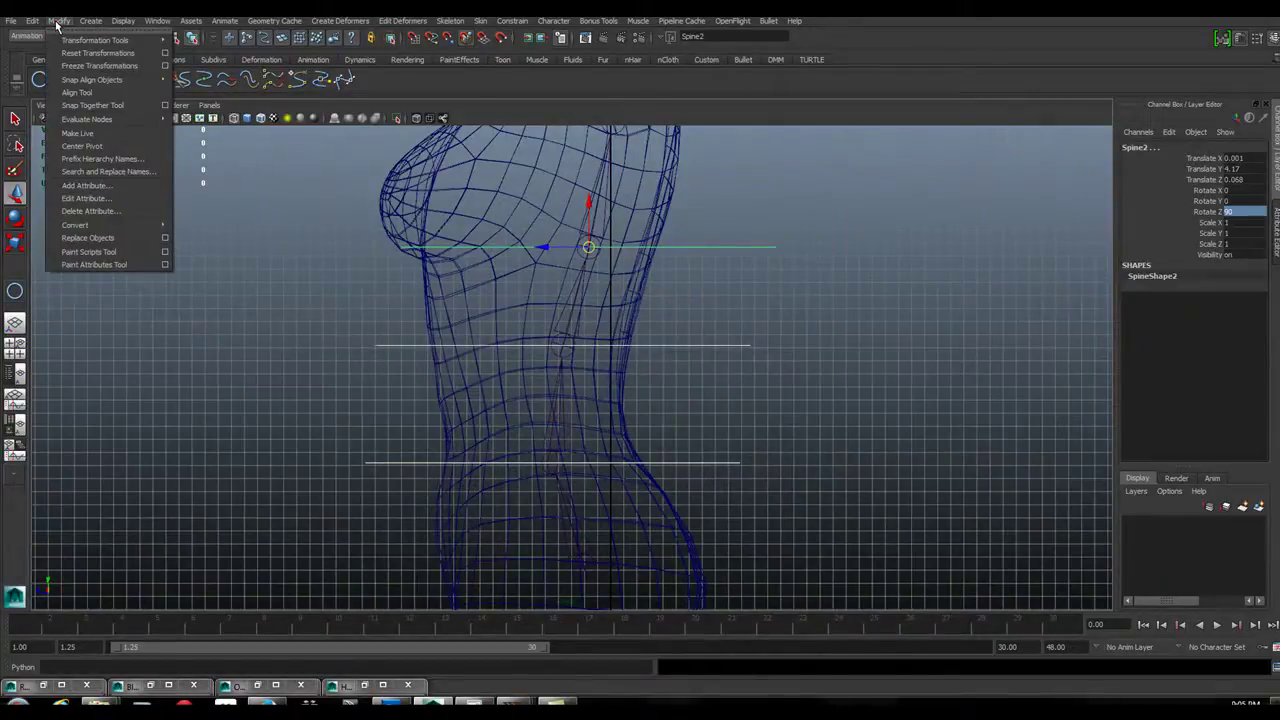
pyautogui.click(84, 66)
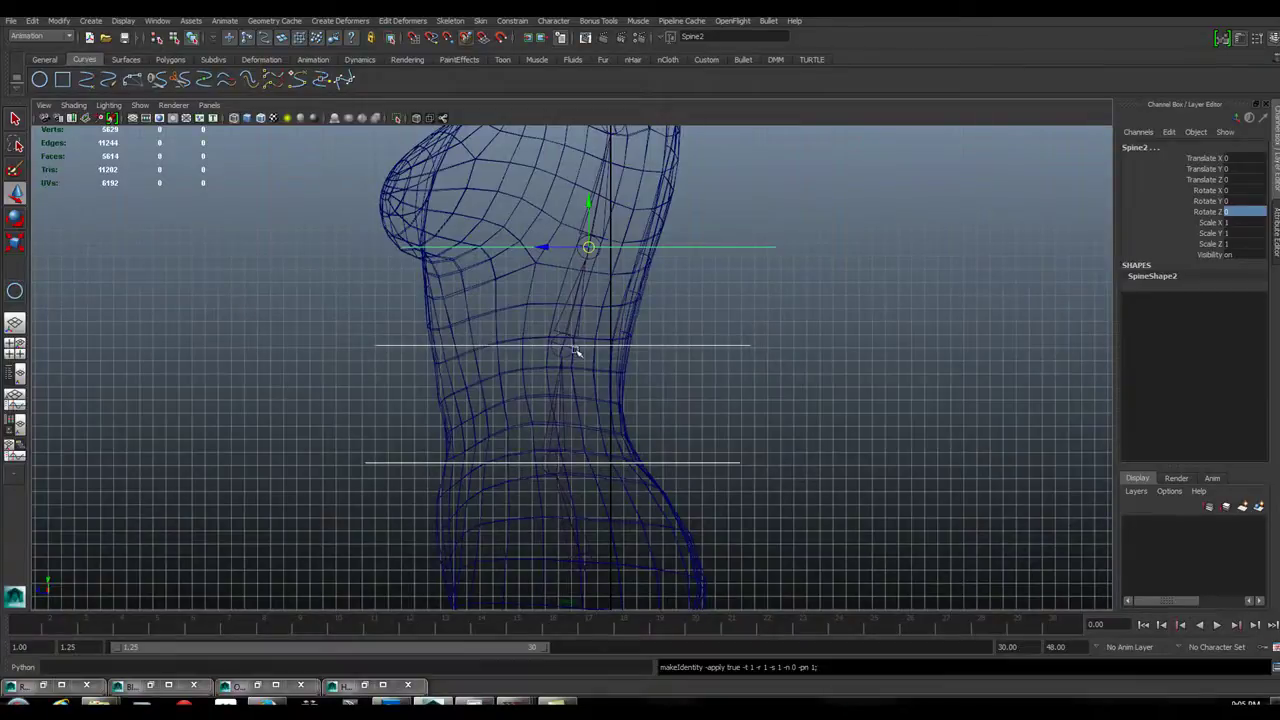
pyautogui.scroll(-5, 737, 337)
pyautogui.scroll(6, 837, 346)
pyautogui.keyDown('alt'); pyautogui.moveTo(846, 349); pyautogui.dragTo(709, 349); pyautogui.keyUp('alt')
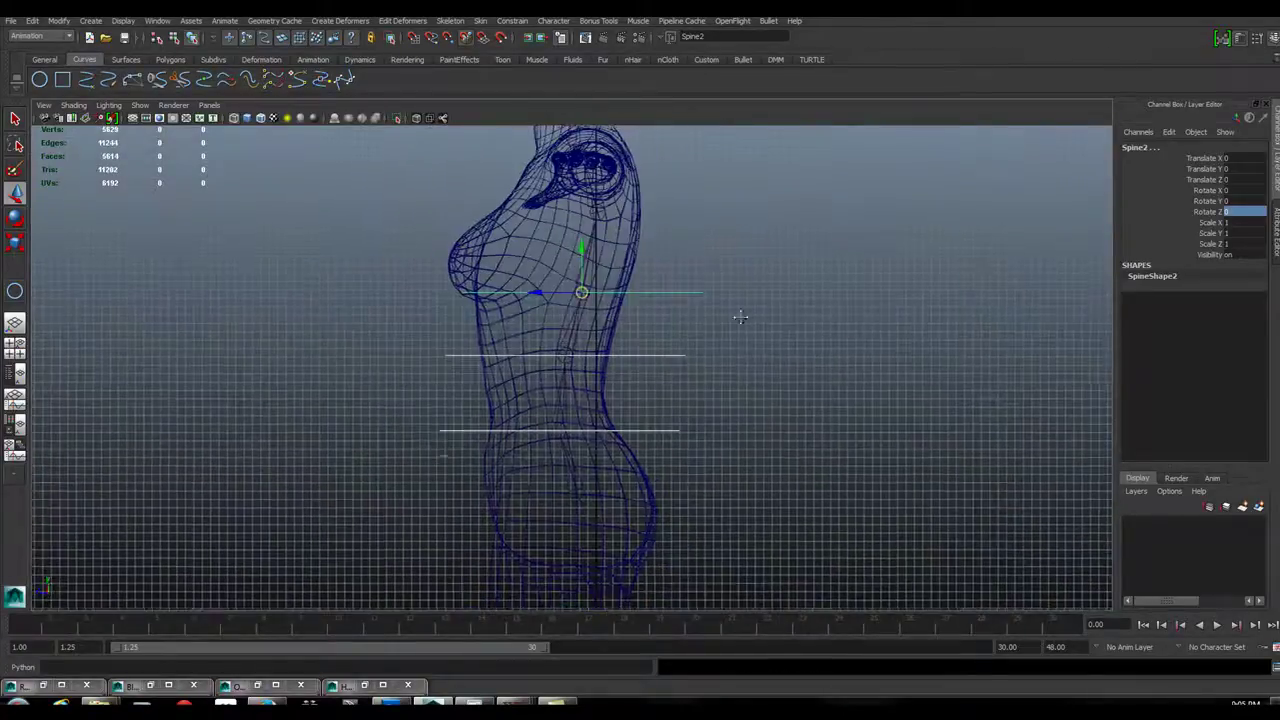
pyautogui.keyDown('alt'); pyautogui.moveTo(560, 388); pyautogui.dragTo(703, 393); pyautogui.keyUp('alt')
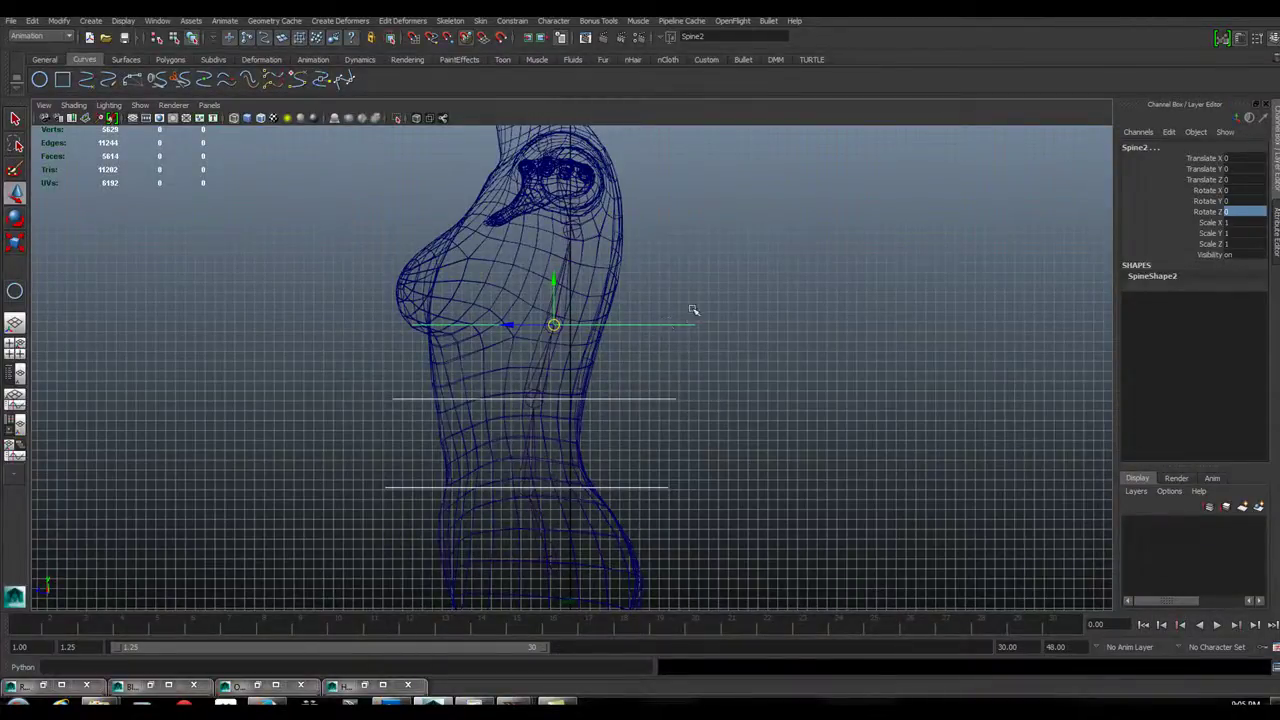
# Step: Try parenting the fourth spine joint directly under the uppermost circle, and undo the parenting
pyautogui.moveTo(691, 311); pyautogui.dragTo(672, 348)
pyautogui.keyDown('alt'); pyautogui.moveTo(593, 335); pyautogui.dragTo(717, 329); pyautogui.keyUp('alt')
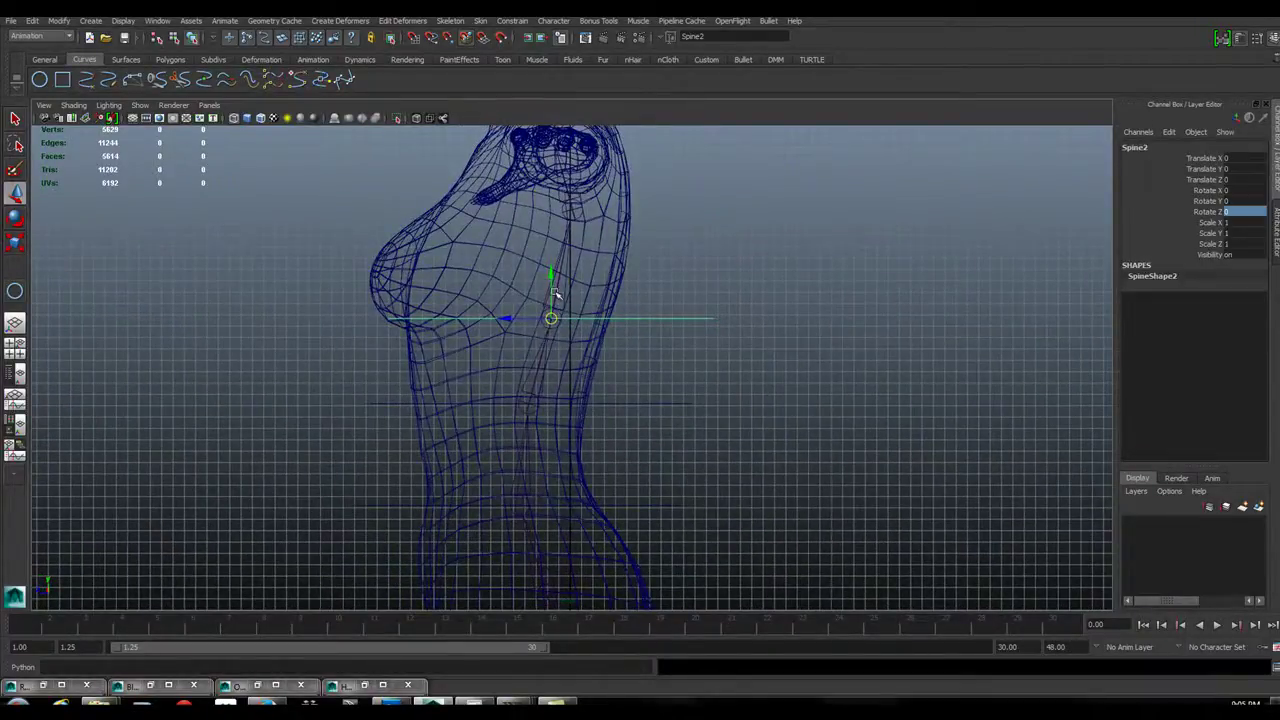
pyautogui.keyDown('alt'); pyautogui.moveTo(552, 290); pyautogui.dragTo(603, 263); pyautogui.keyUp('alt')
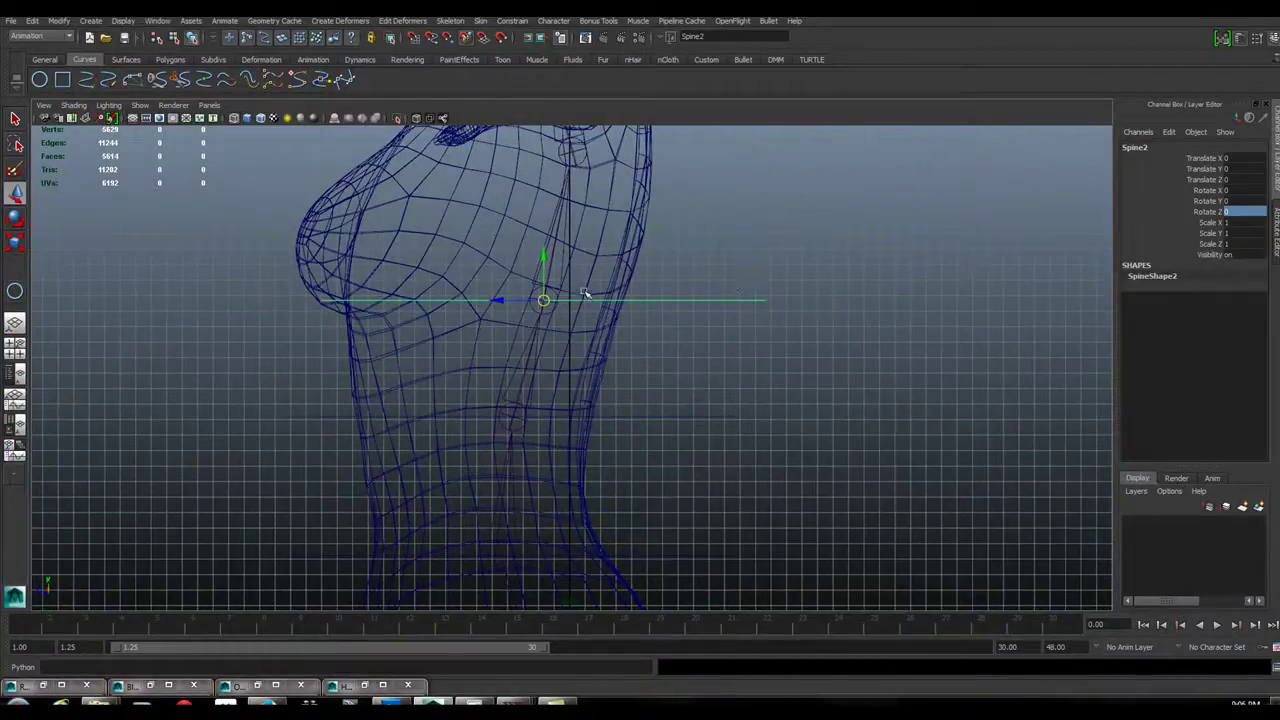
pyautogui.scroll(8, 880, 357)
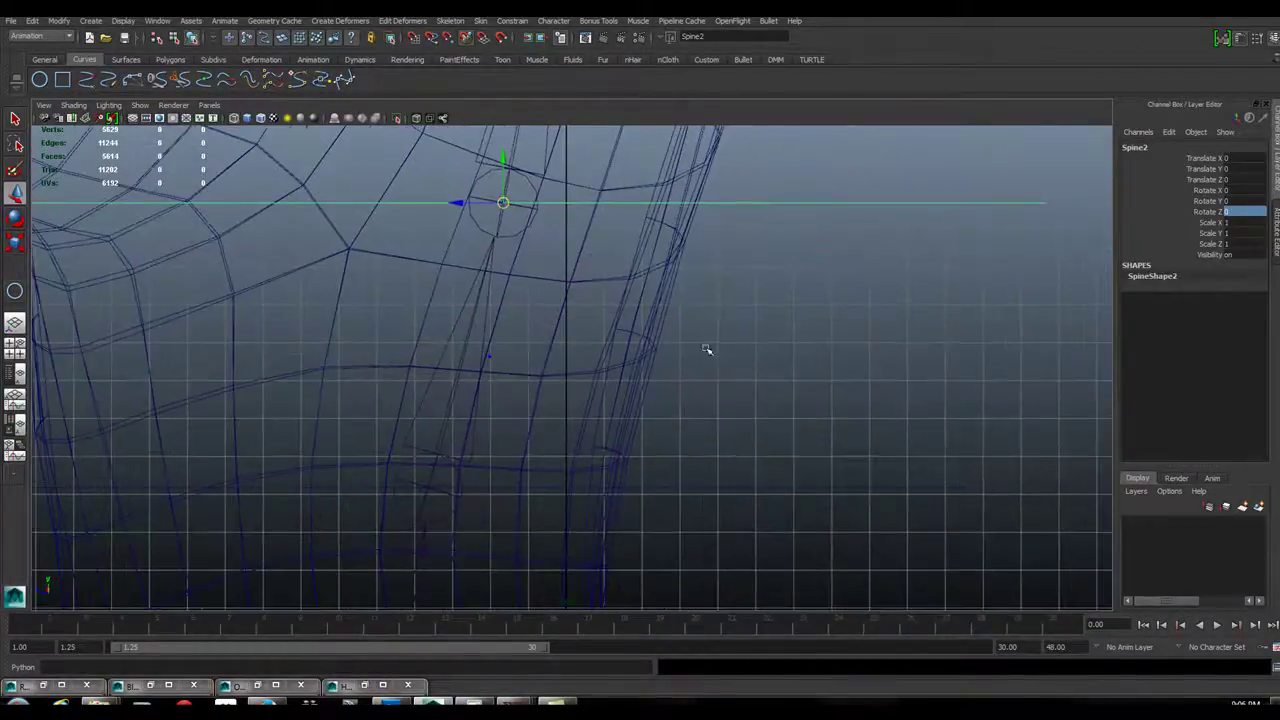
pyautogui.click(569, 297)
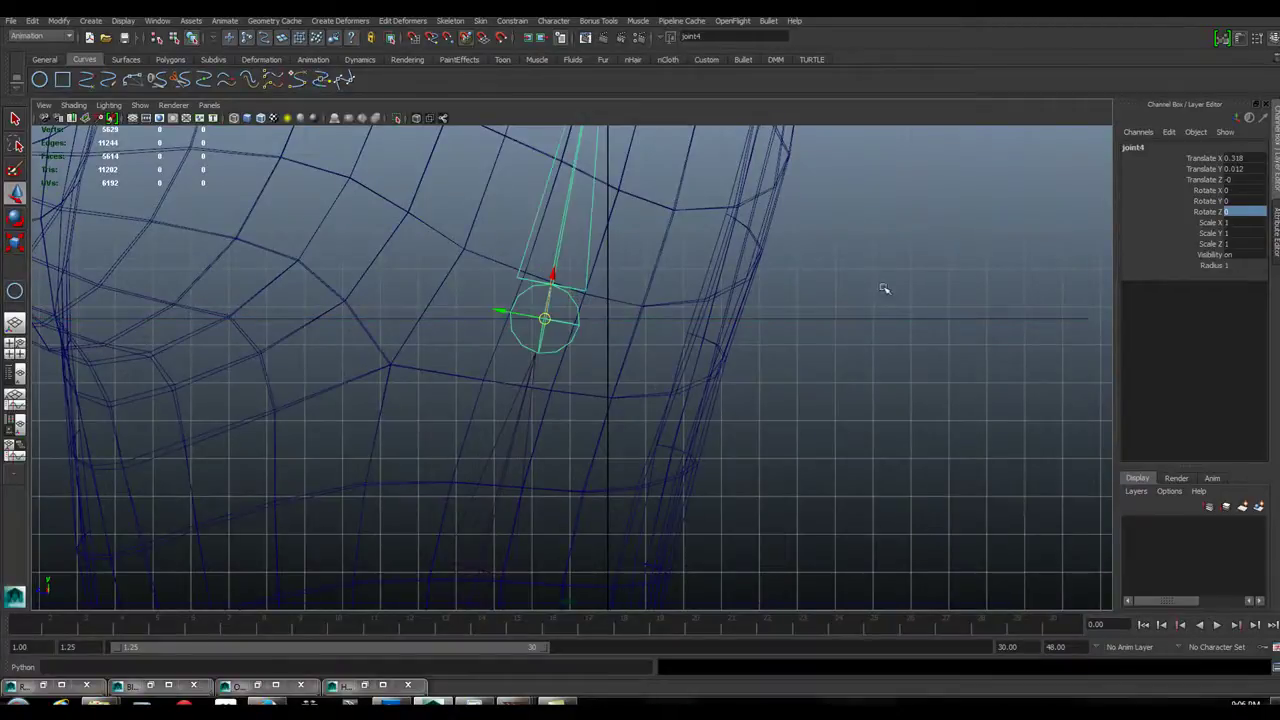
pyautogui.click(885, 290)
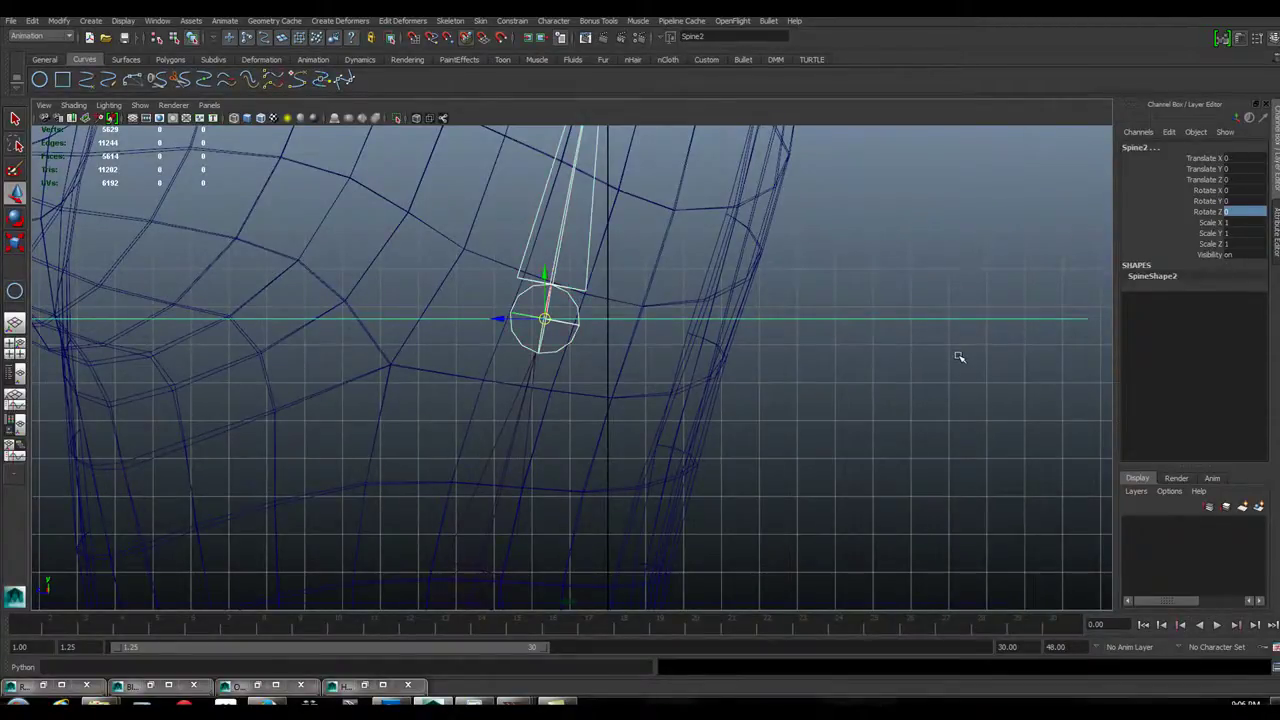
pyautogui.press('Down')
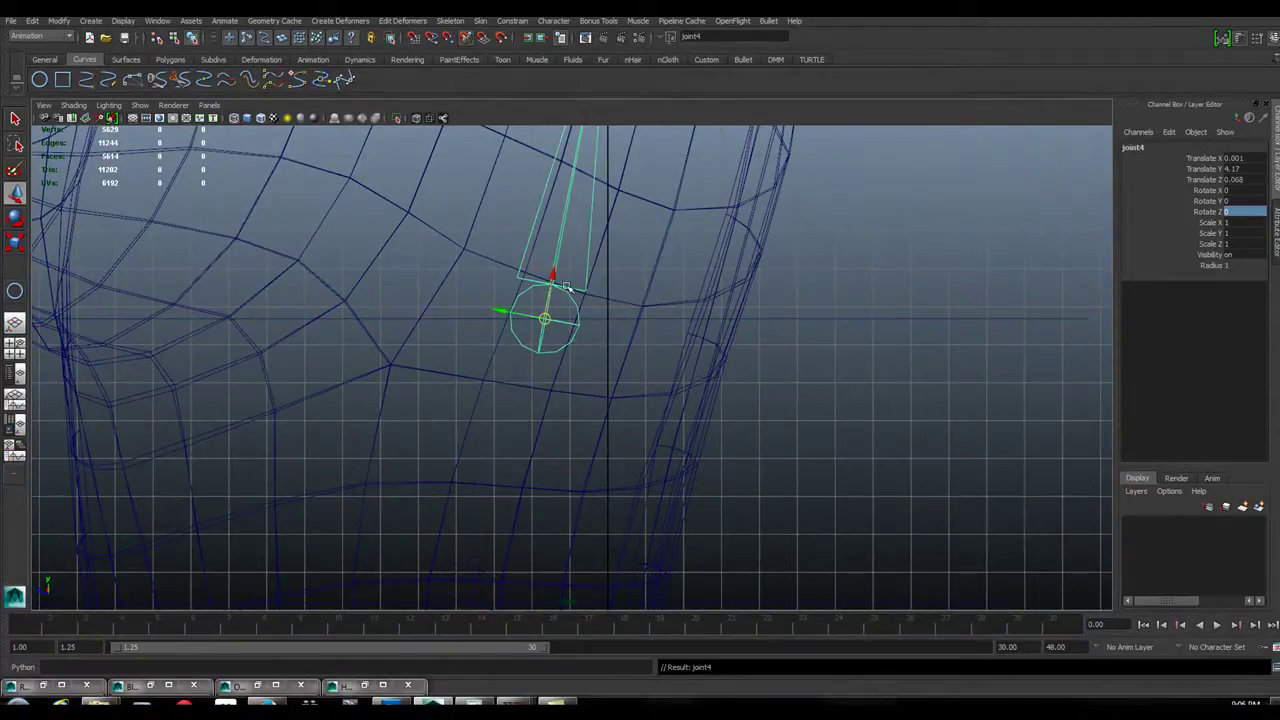
pyautogui.press('Up')
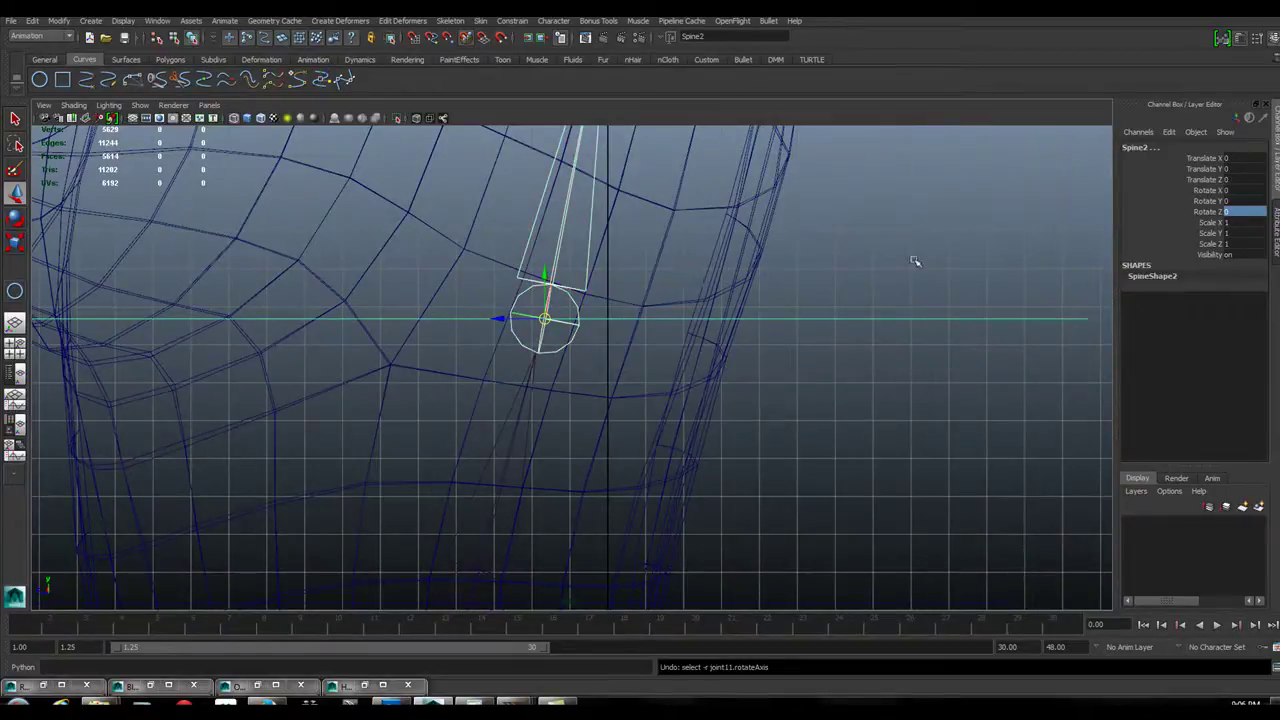
pyautogui.moveTo(940, 341); pyautogui.dragTo(895, 395)
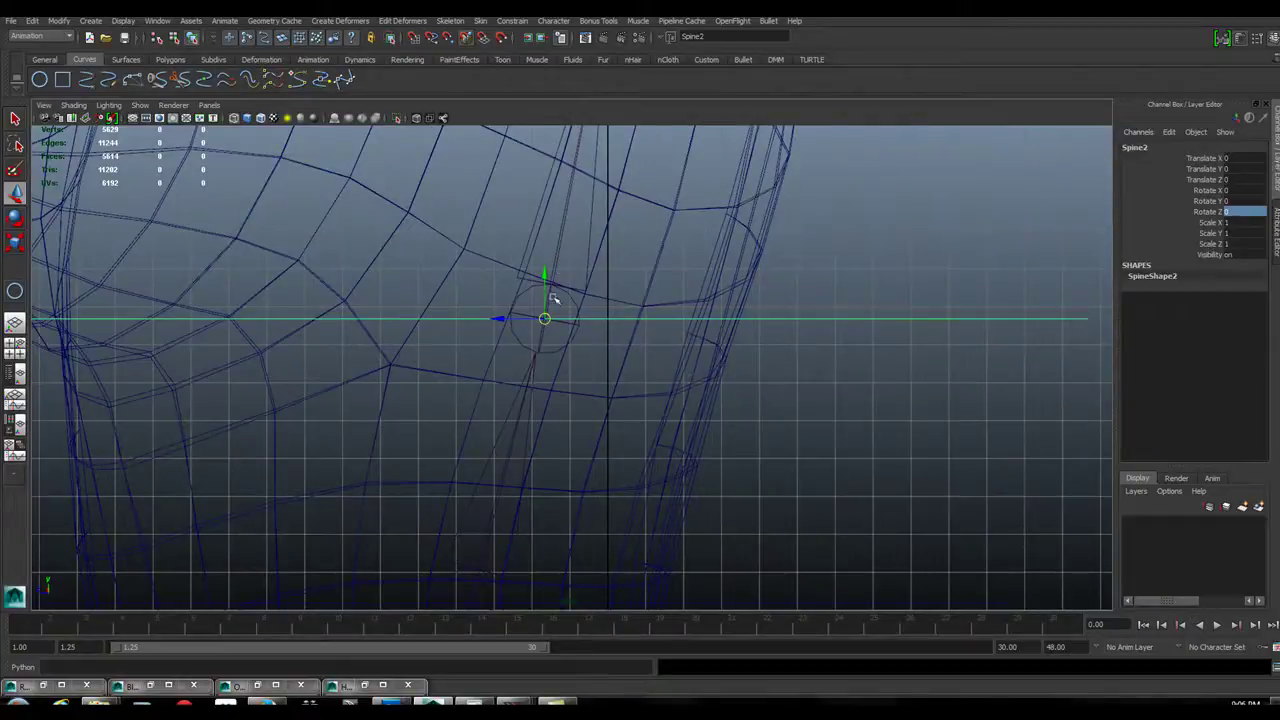
# Step: Add a parent constraint with Maintain offset from the uppermost circle, as driver, to the fourth spine joint
pyautogui.moveTo(950, 265); pyautogui.dragTo(1039, 406)
pyautogui.click(567, 295)
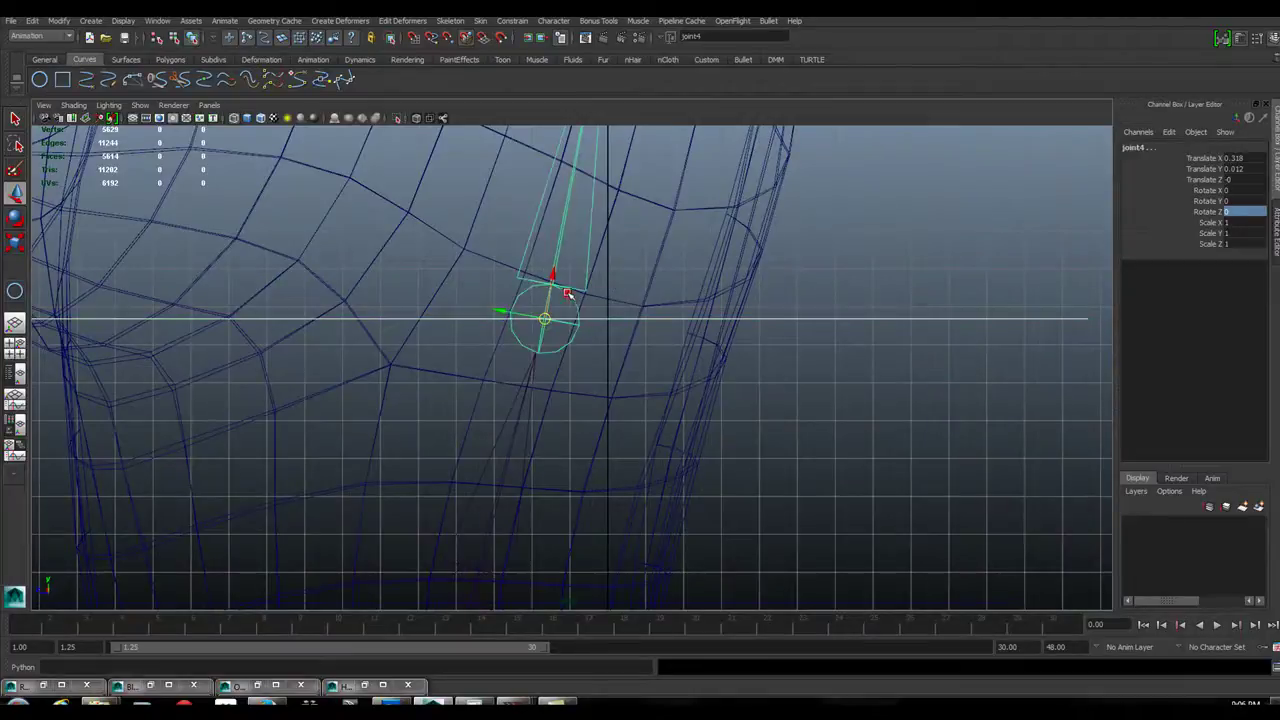
pyautogui.click(511, 21)
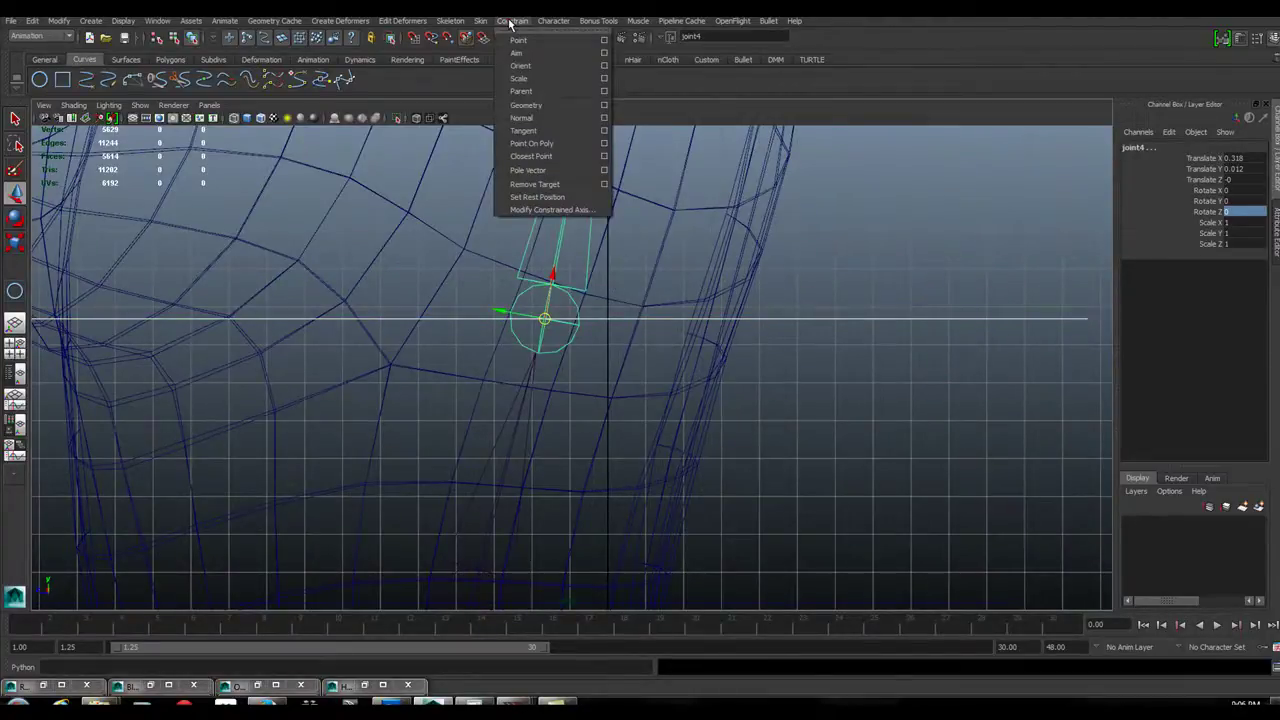
pyautogui.click(604, 91)
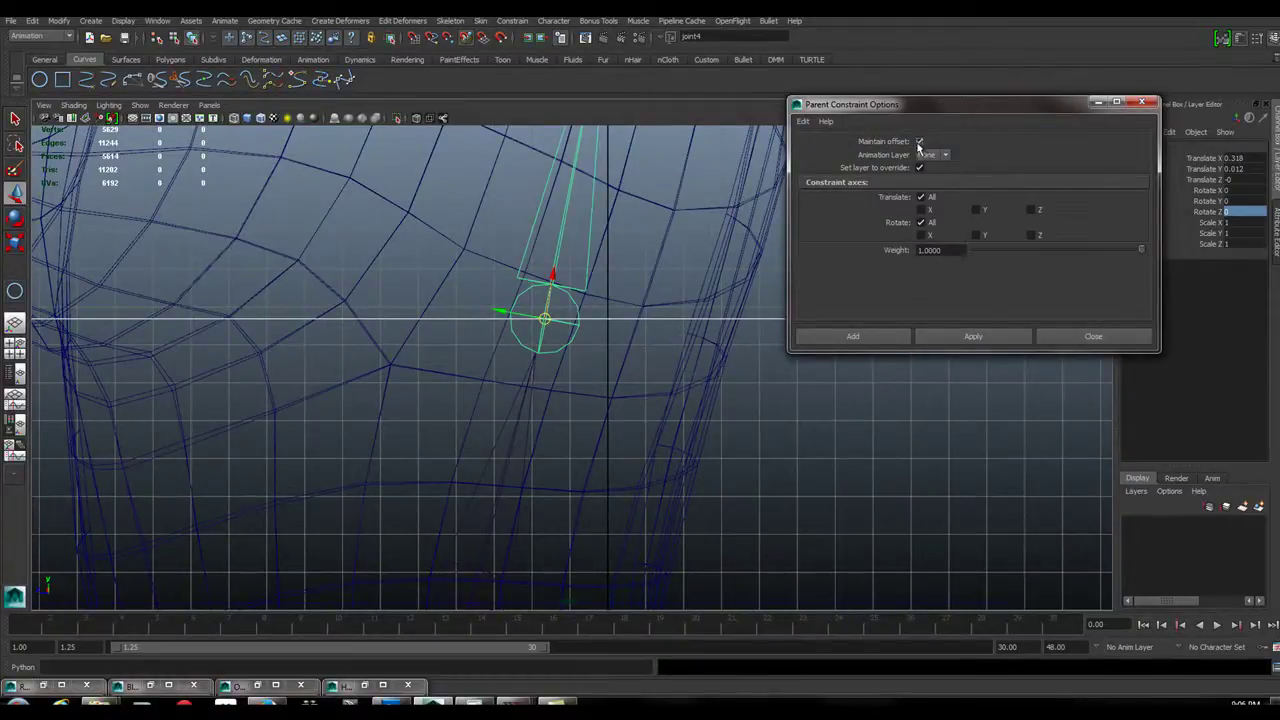
pyautogui.click(853, 337)
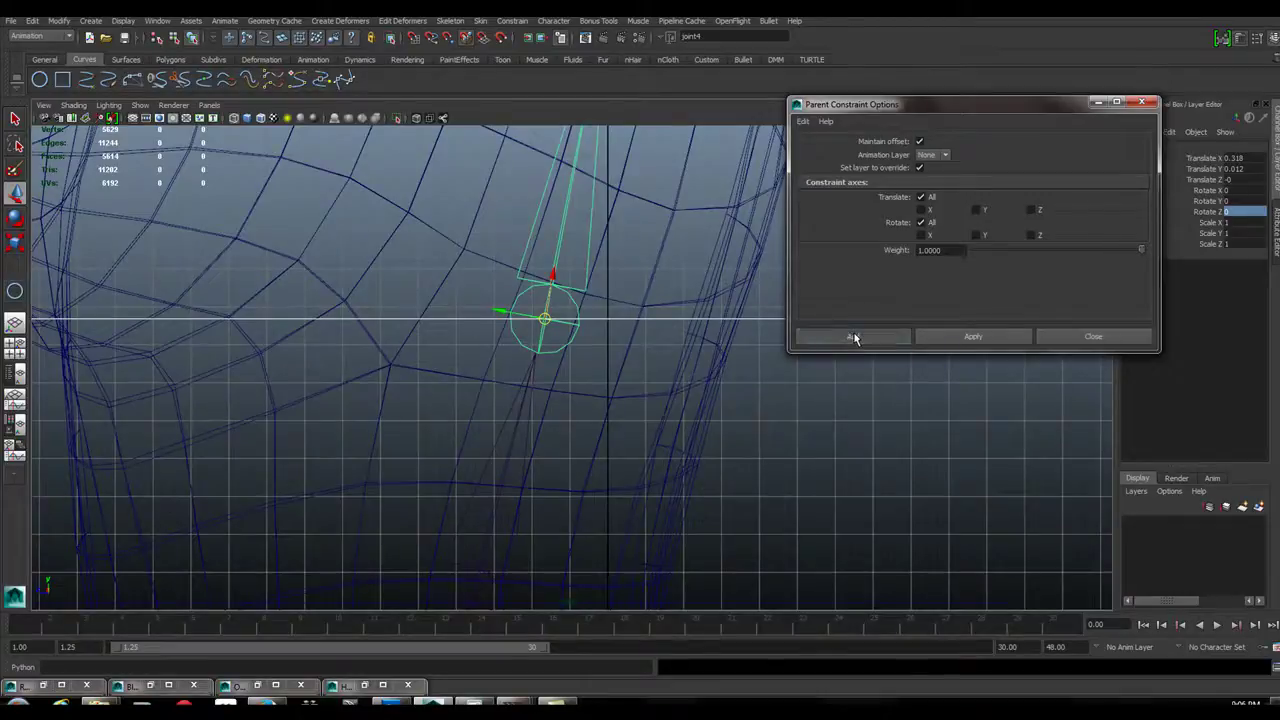
# Step: Apply the same parent constraint from the middle circle to the third spine joint
pyautogui.scroll(-8, 790, 395)
pyautogui.scroll(10, 717, 428)
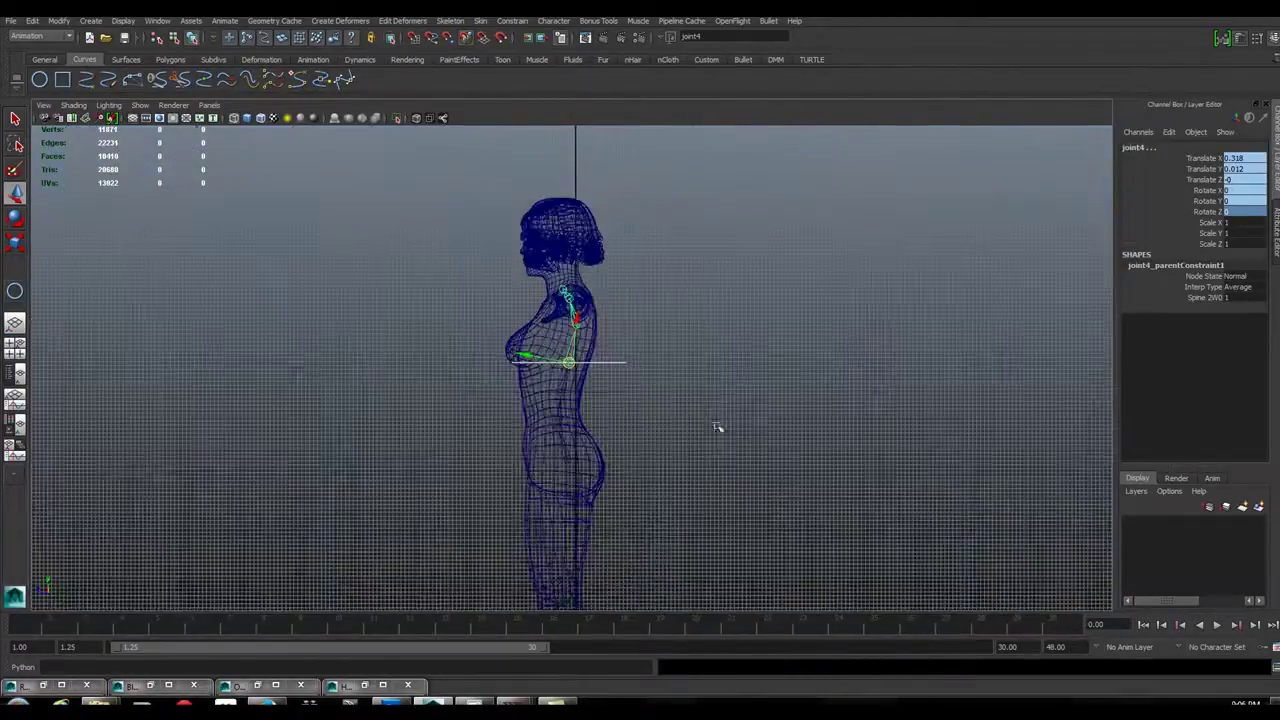
pyautogui.click(663, 428)
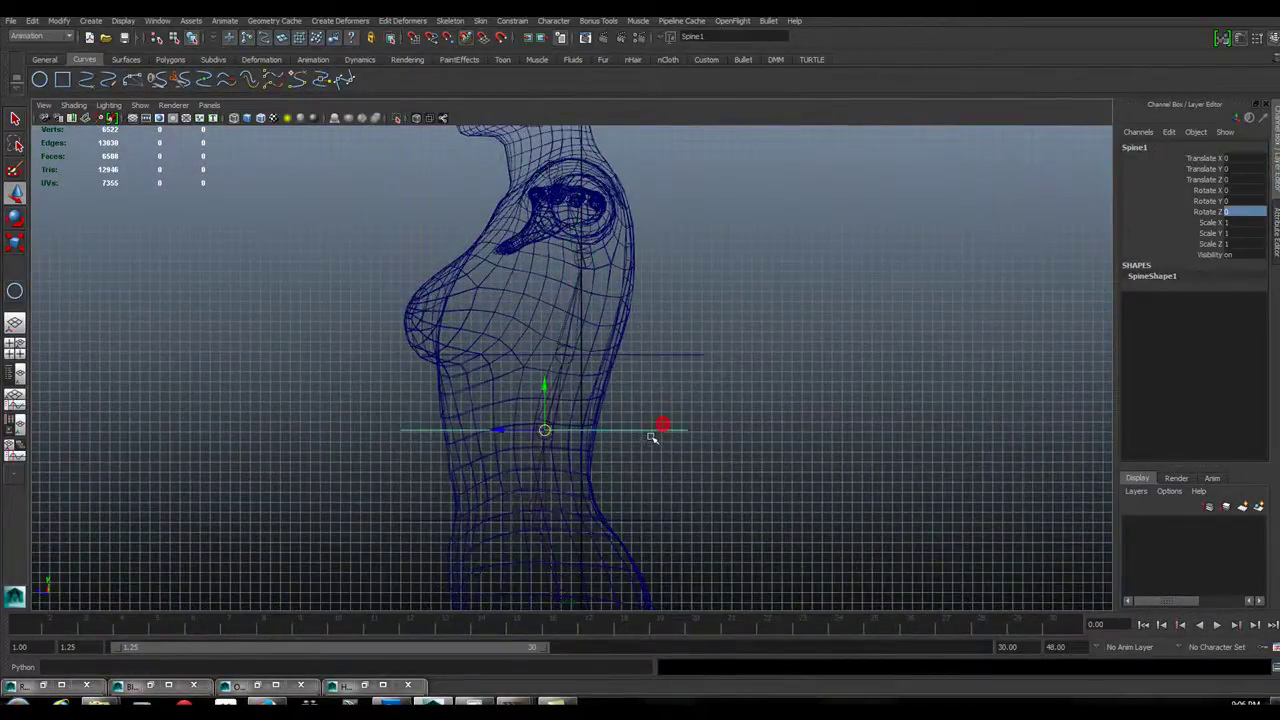
pyautogui.click(555, 418)
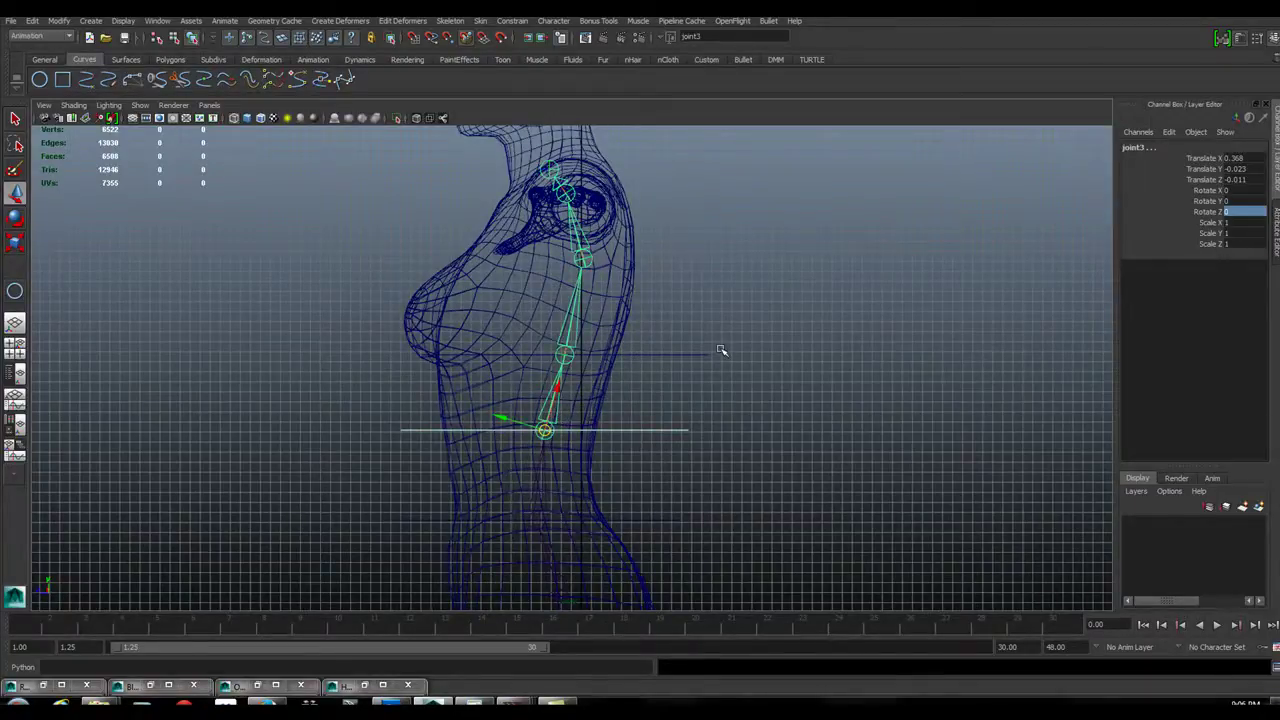
pyautogui.press('g')
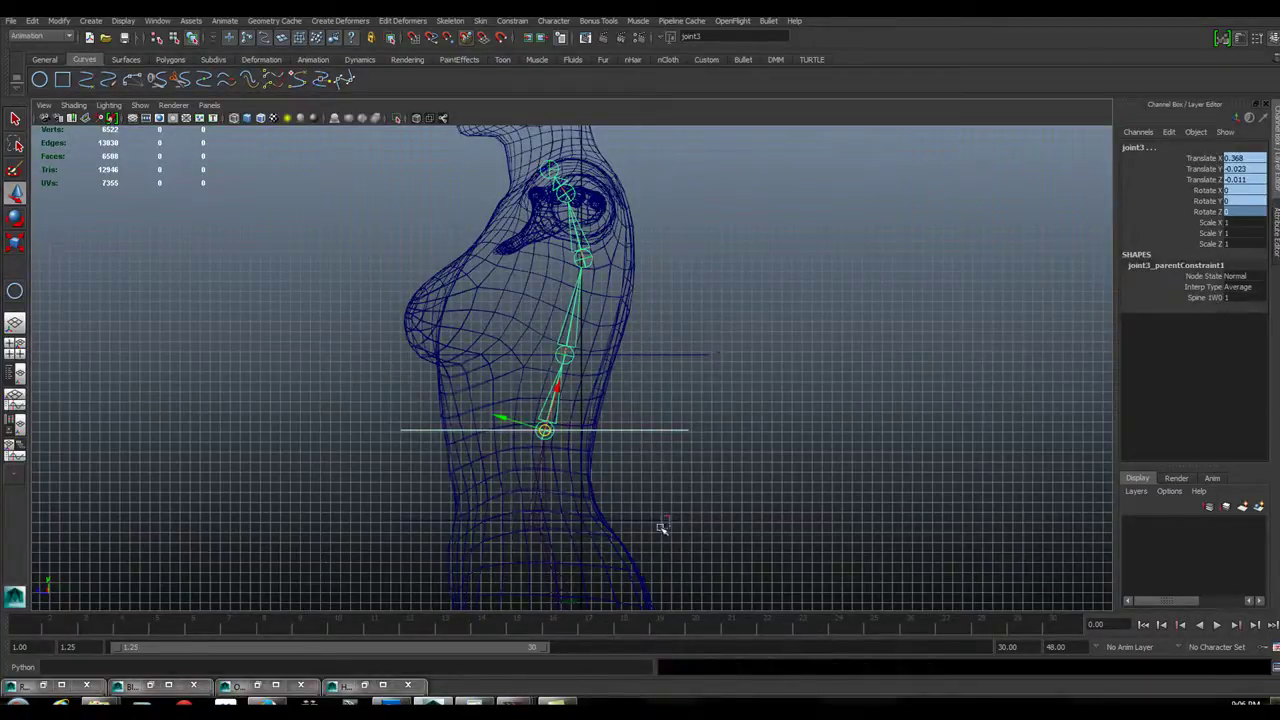
# Step: Apply the same parent constraint from the lowest circle to the second spine joint
pyautogui.click(663, 524)
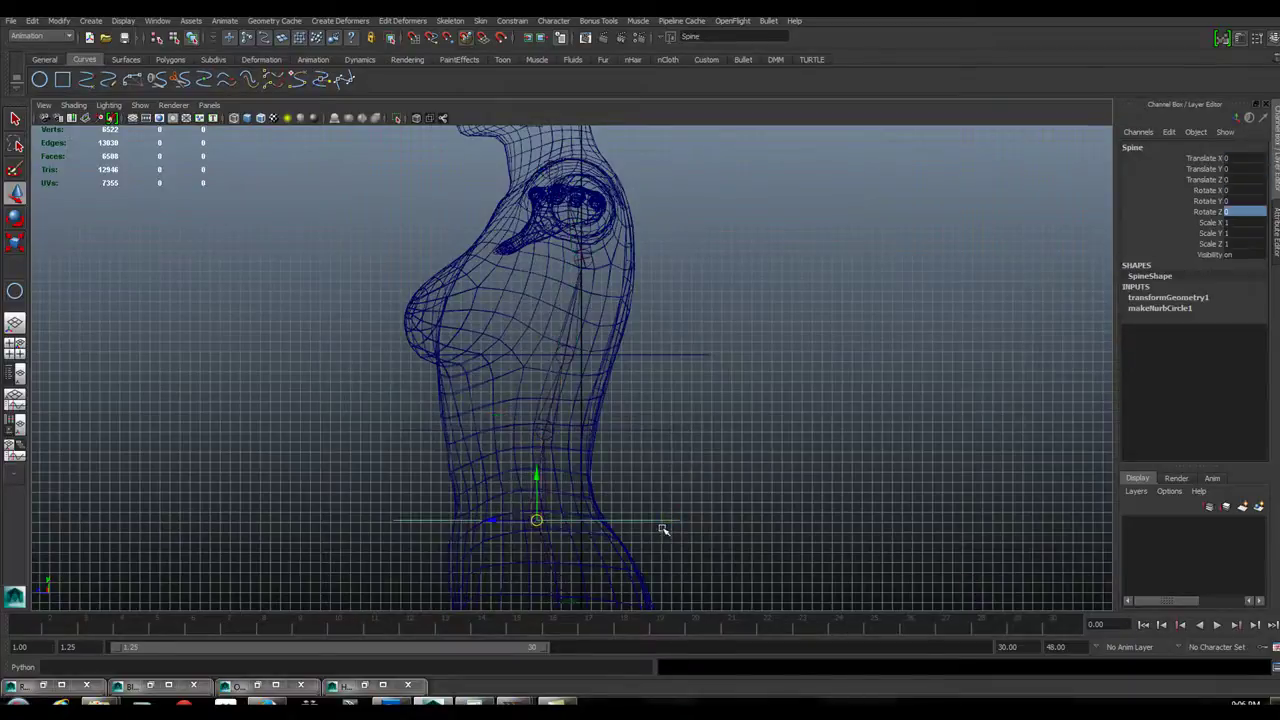
pyautogui.keyDown('shift'); pyautogui.click(532, 517); pyautogui.keyUp('shift')
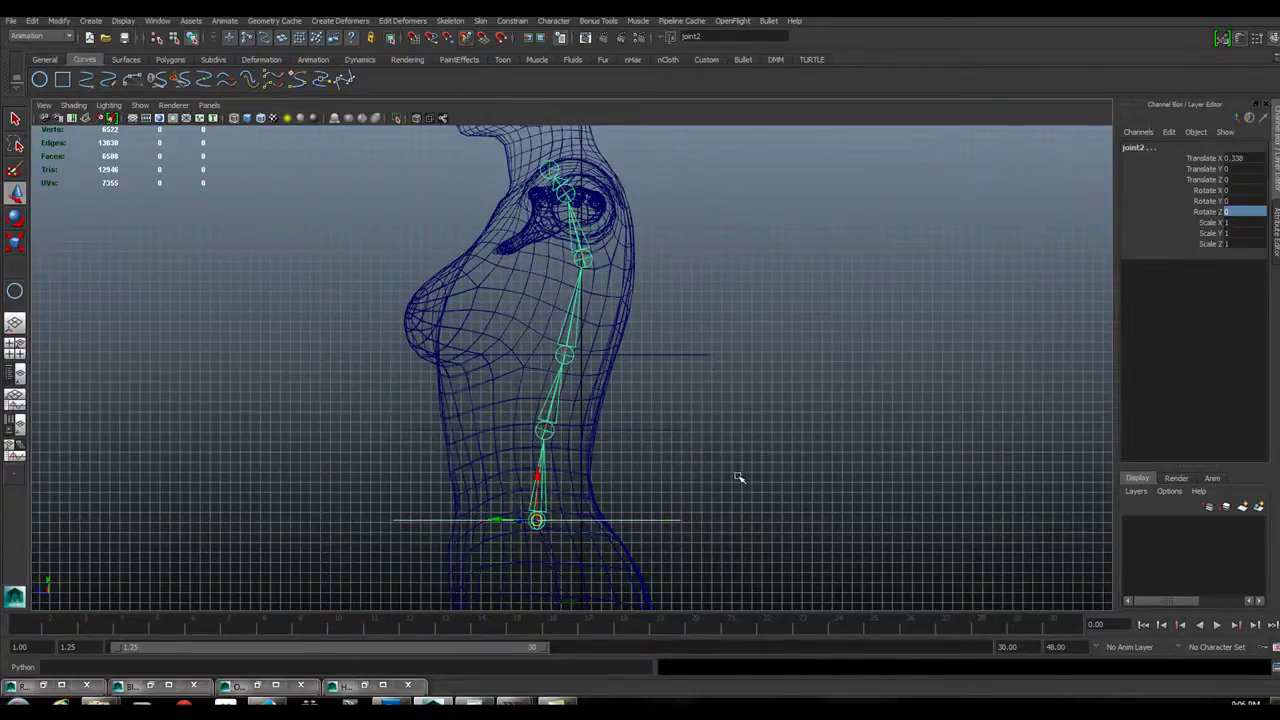
pyautogui.press('g')
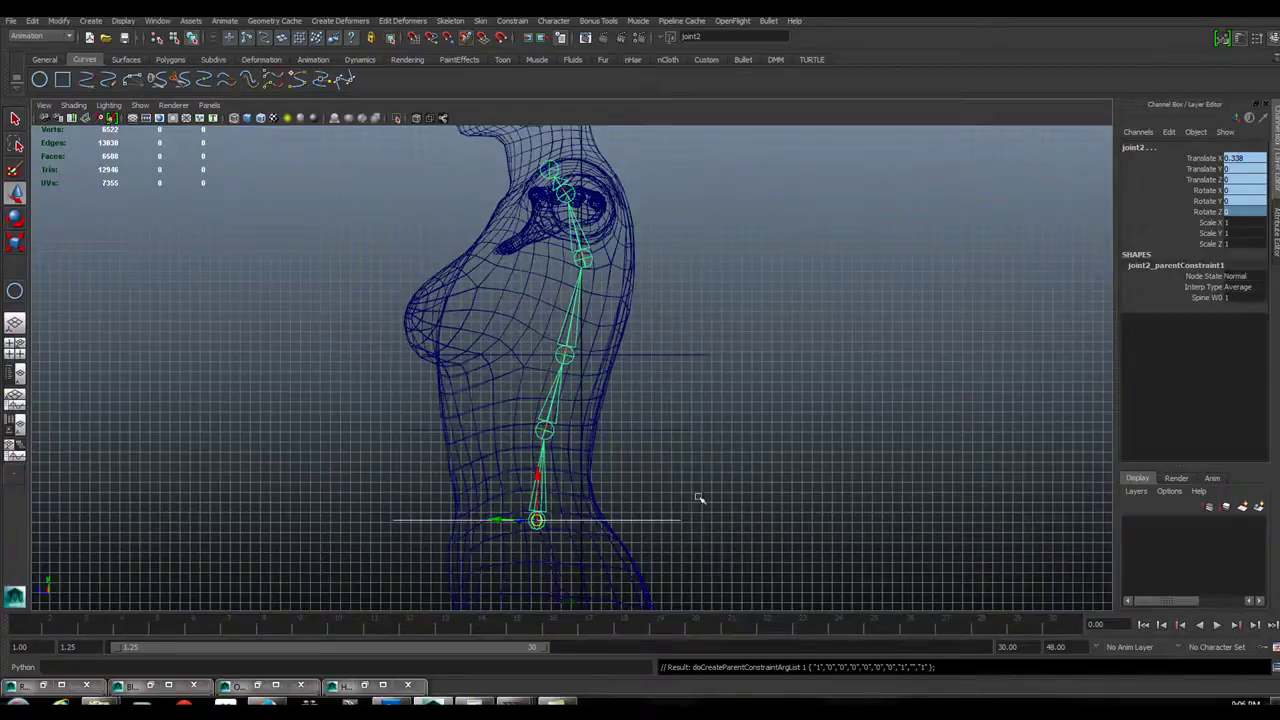
# Step: Test the controls by rotating the uppermost circle and the middle circle, about 20 degrees in X for the middle one, and undo the rotations
pyautogui.click(672, 522)
pyautogui.click(686, 432)
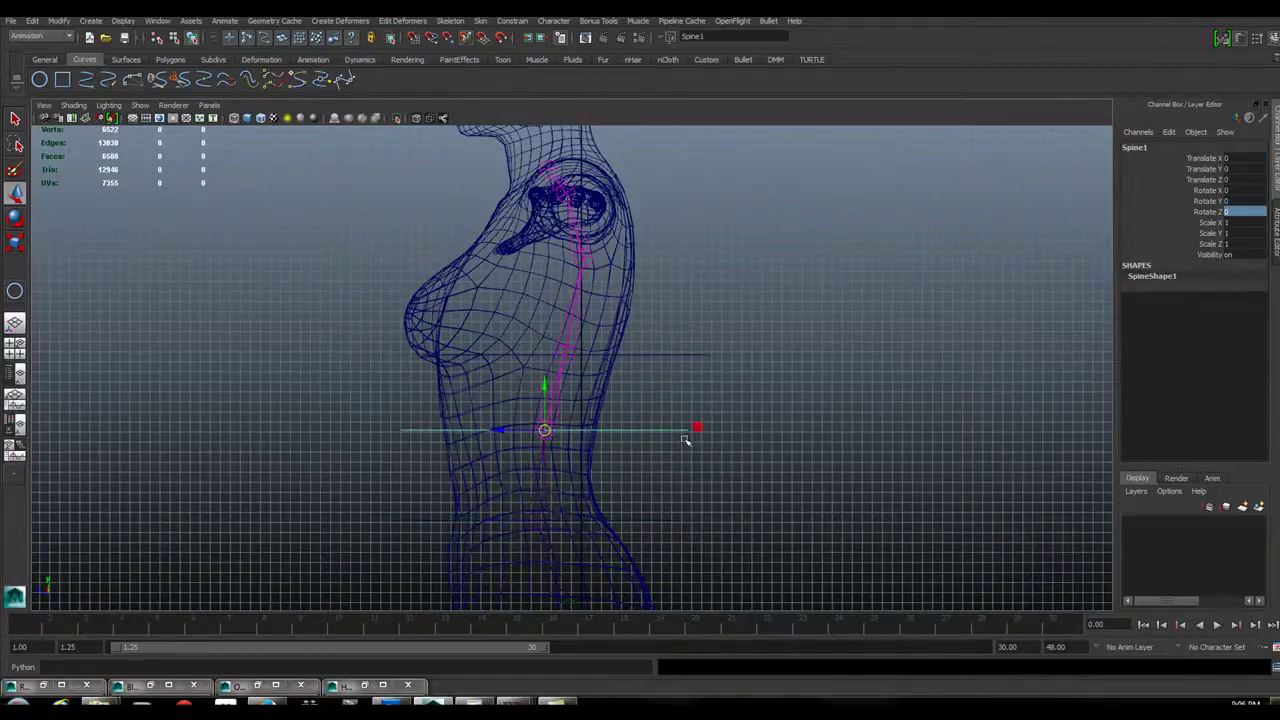
pyautogui.click(705, 354)
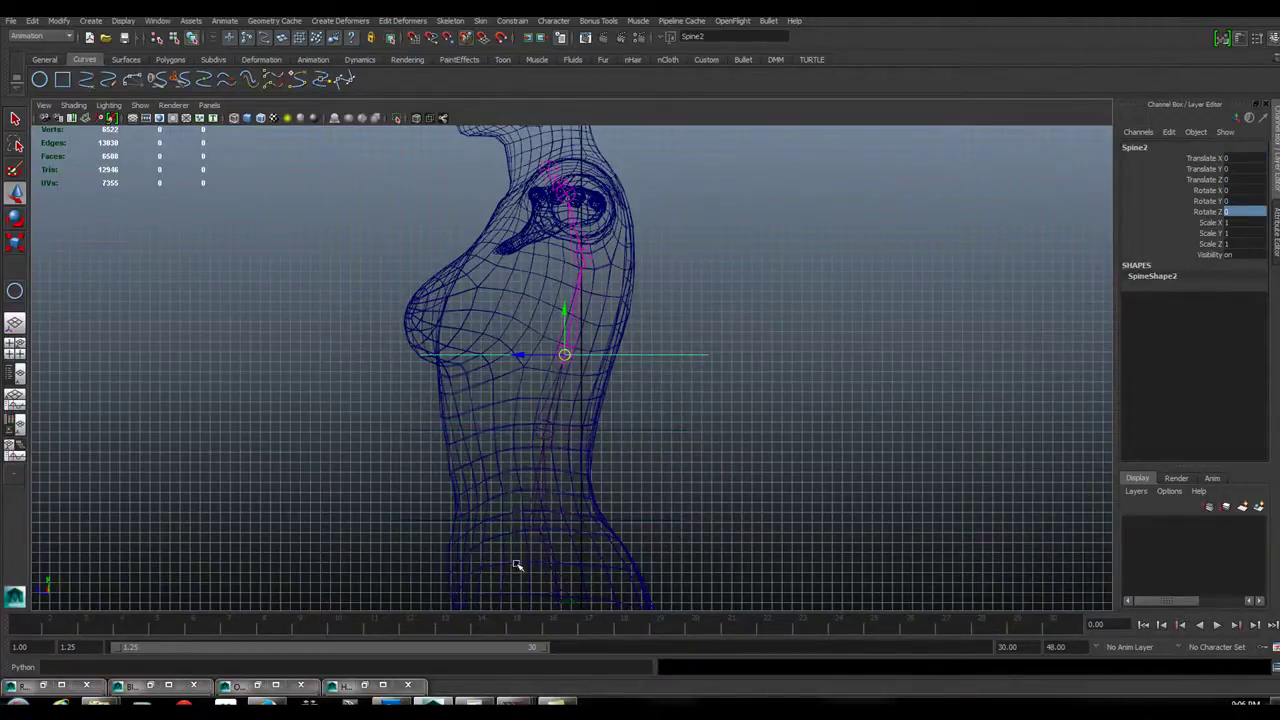
pyautogui.scroll(2, 709, 346)
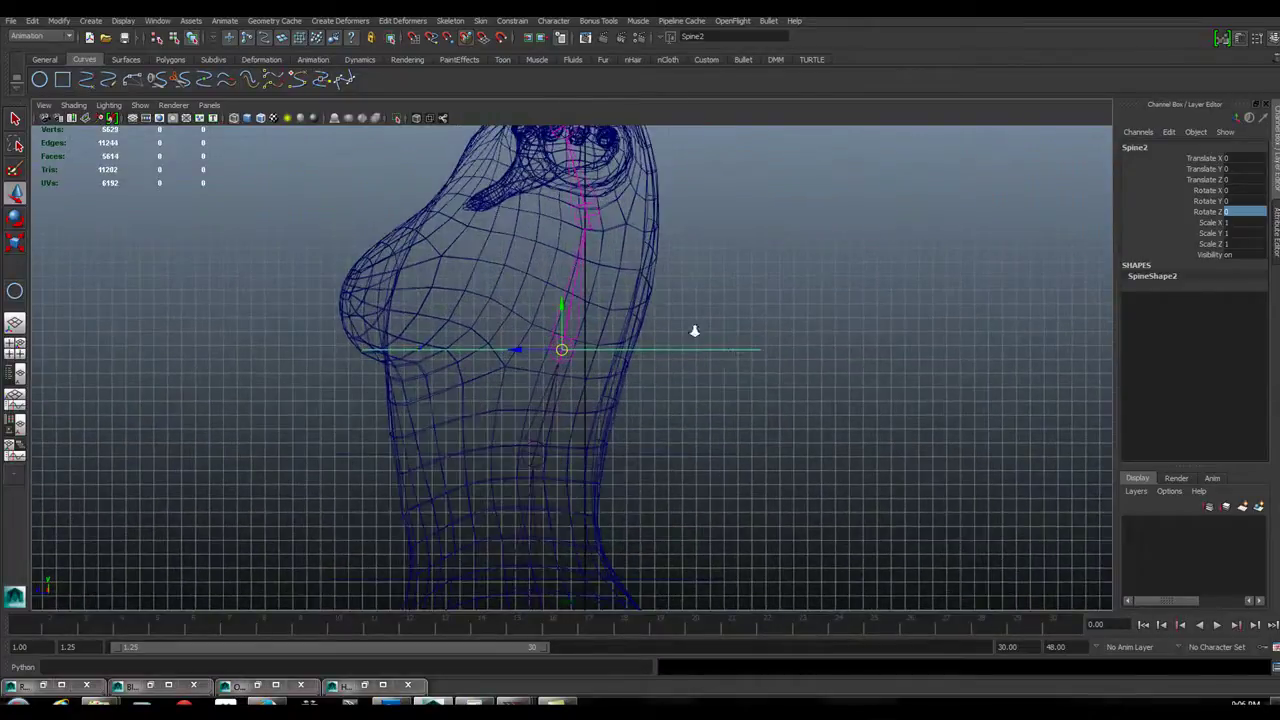
pyautogui.scroll(-5, 646, 326)
pyautogui.click(15, 217)
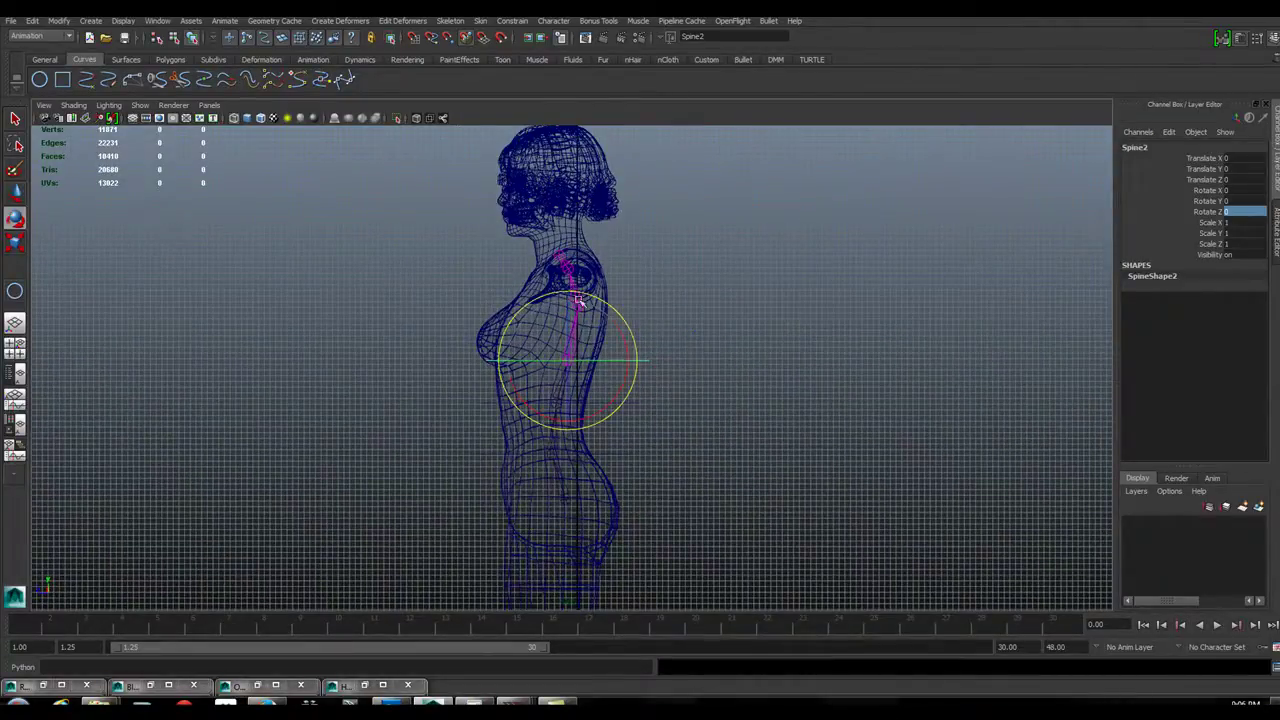
pyautogui.moveTo(610, 306); pyautogui.dragTo(581, 288)
pyautogui.scroll(3, 671, 400)
pyautogui.click(670, 402)
pyautogui.press('Up')
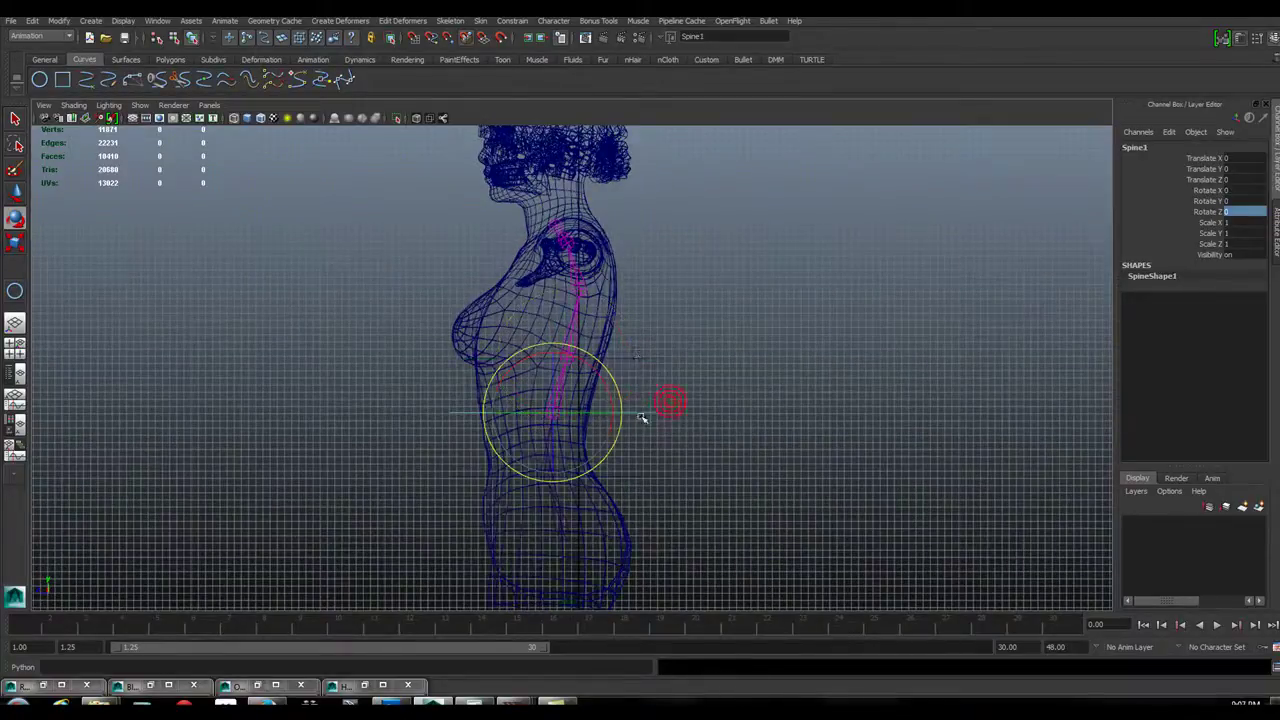
pyautogui.moveTo(611, 375); pyautogui.dragTo(600, 352)
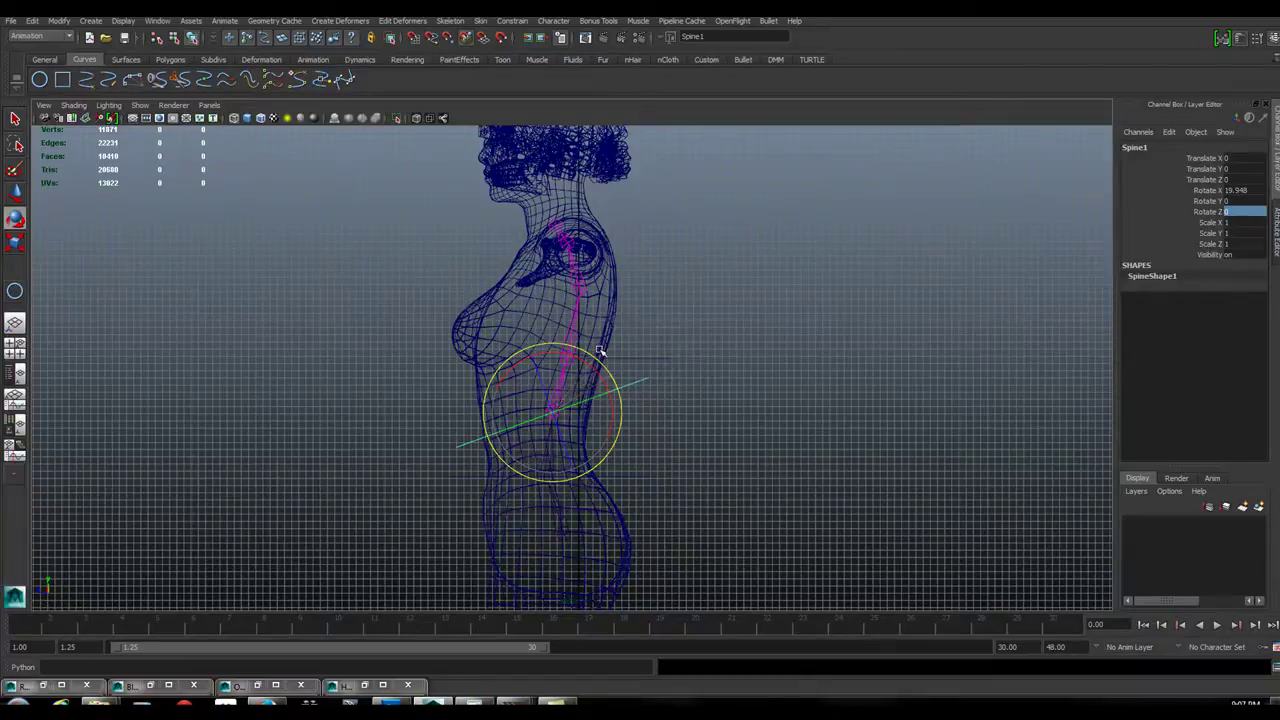
pyautogui.hotkey('ctrl', 'z')
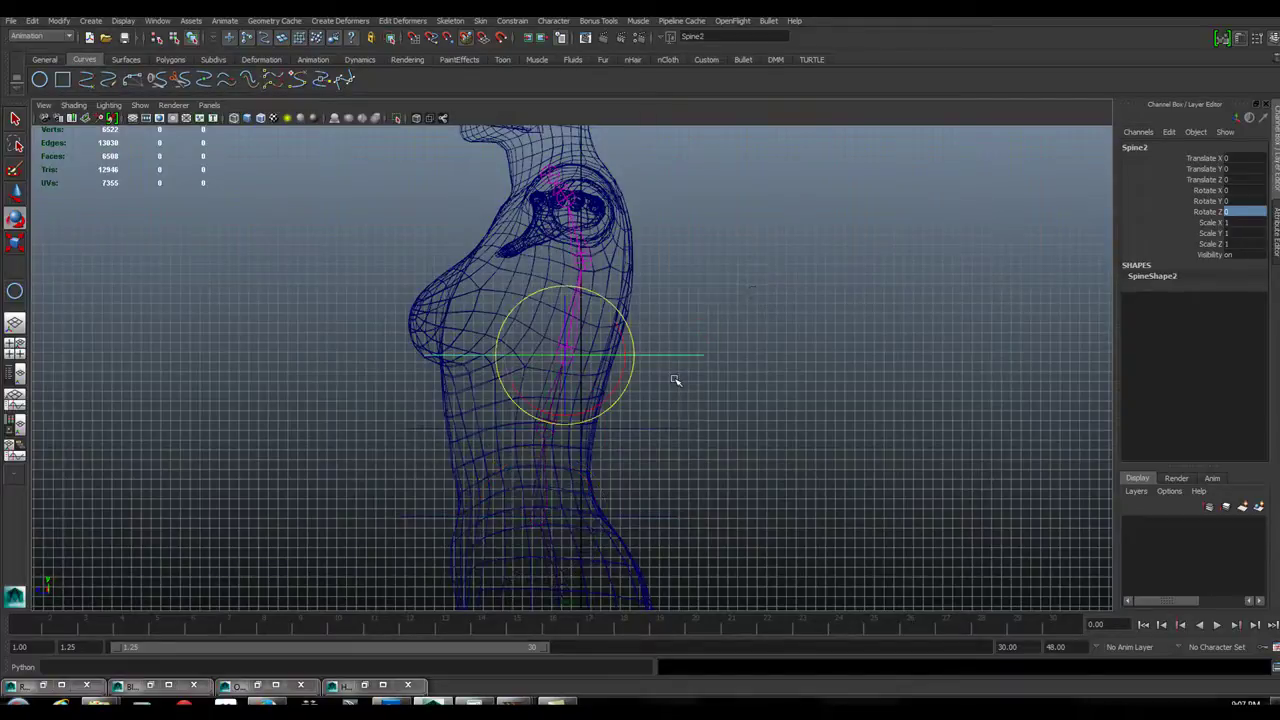
# Step: Try driving the uppermost circle with the middle circle, and the middle circle with the lowest circle, using parent constraints
pyautogui.click(643, 431)
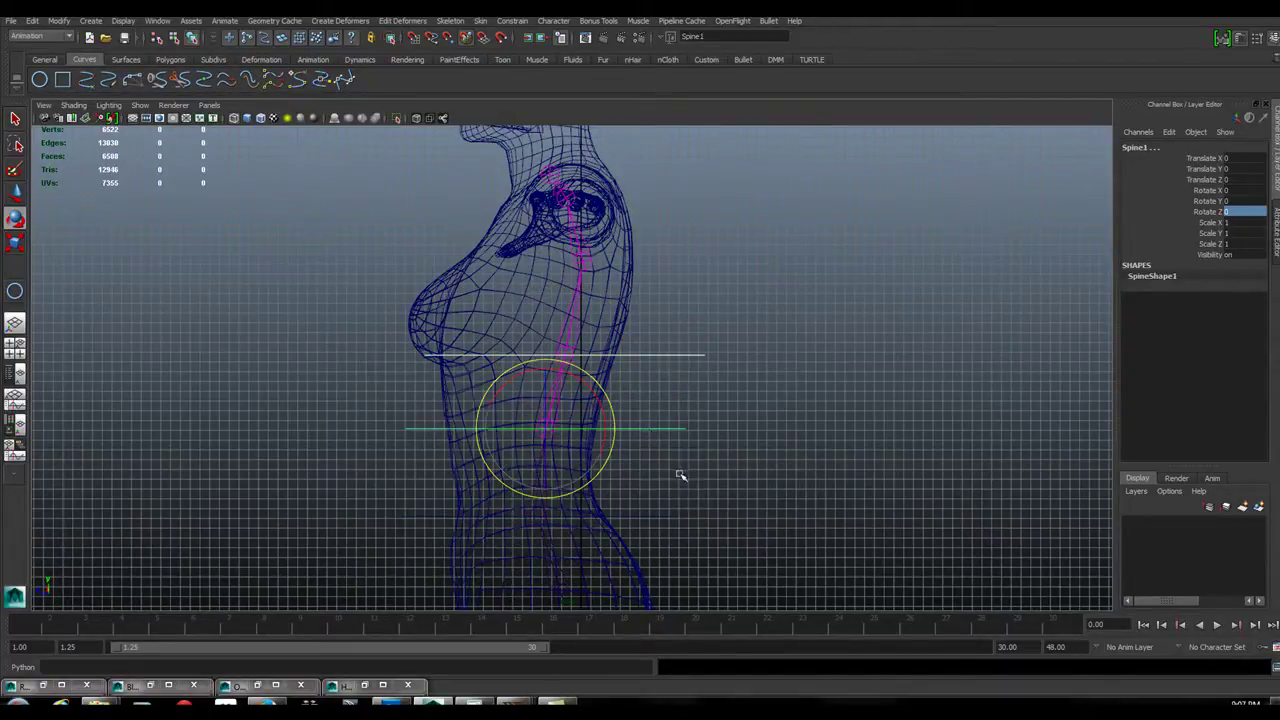
pyautogui.click(657, 519)
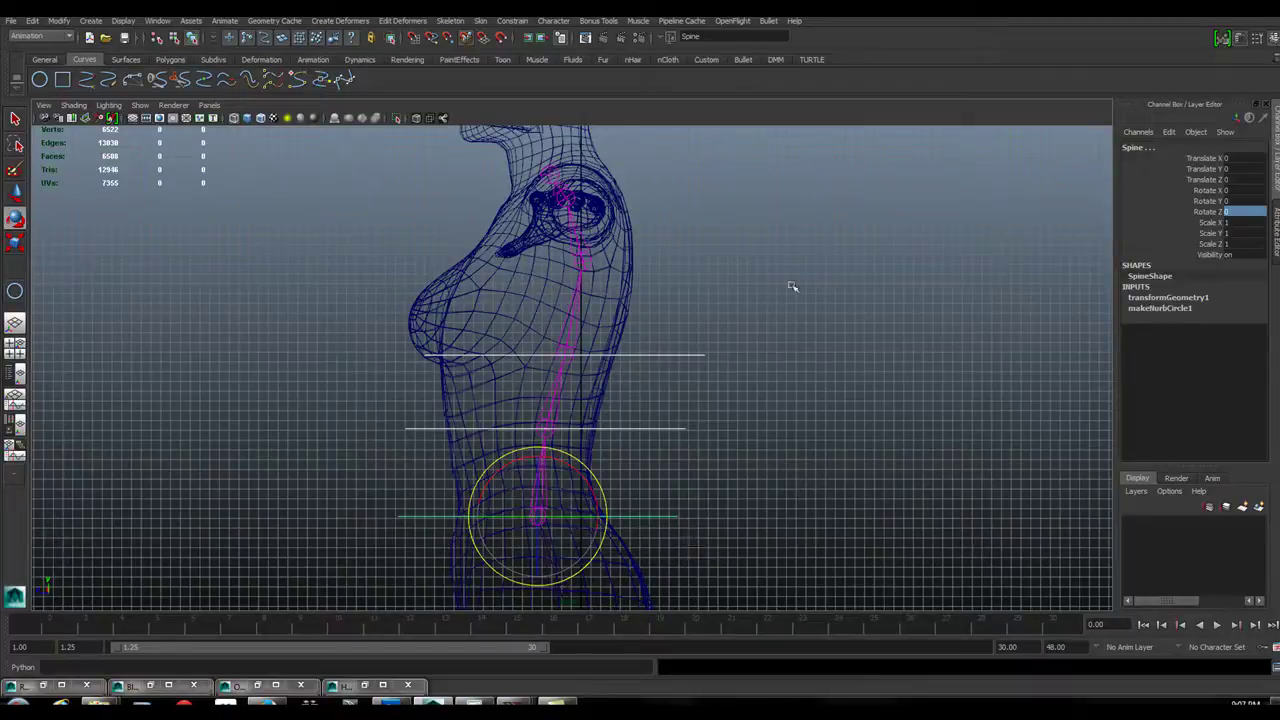
pyautogui.click(691, 353)
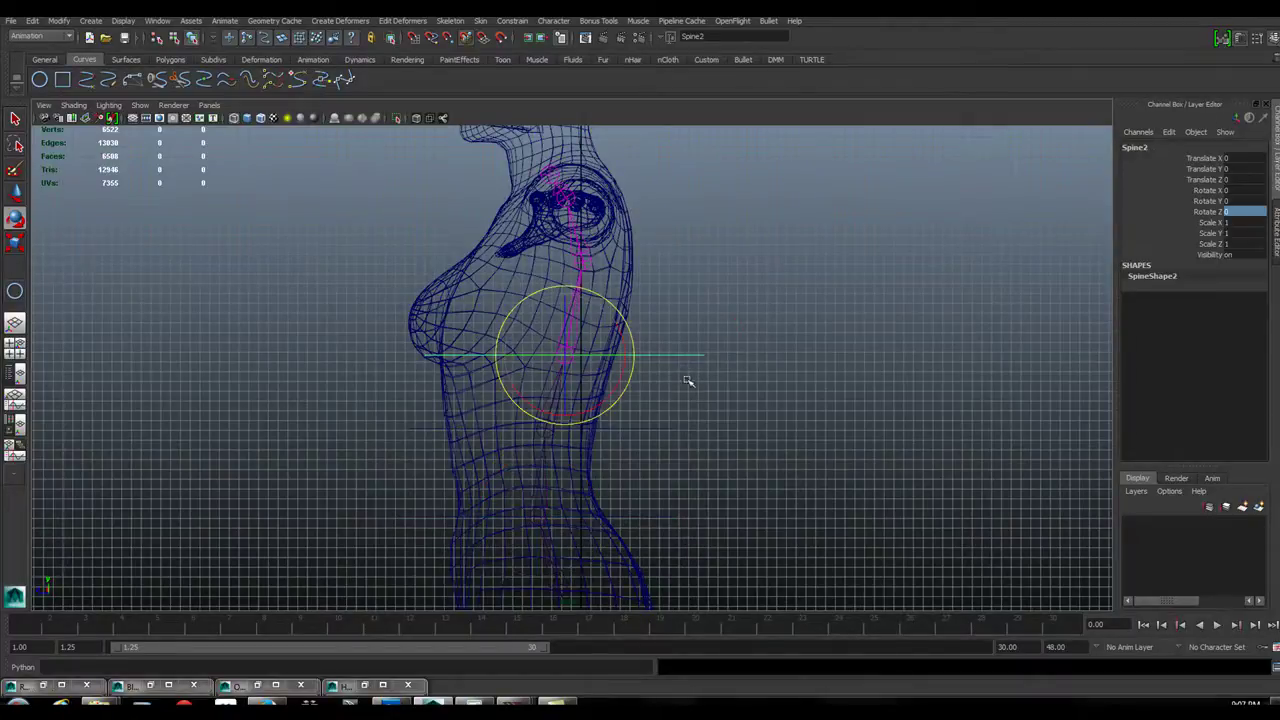
pyautogui.click(665, 445)
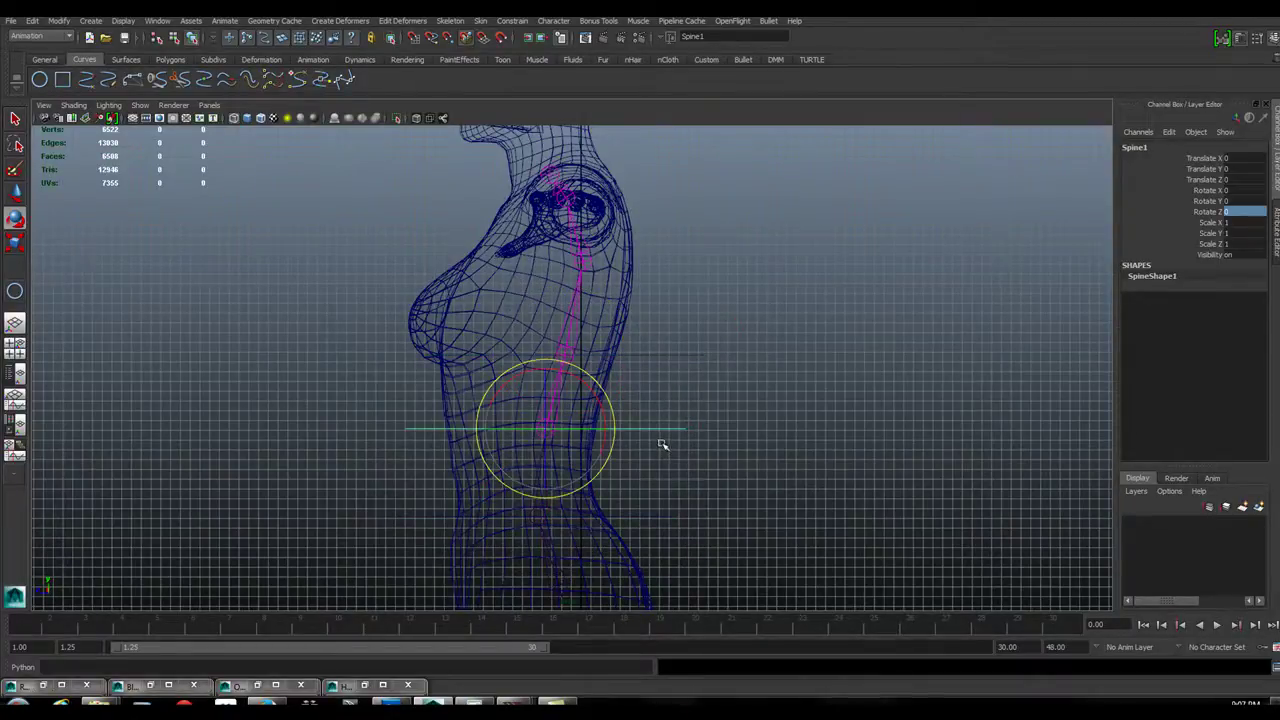
pyautogui.click(685, 352)
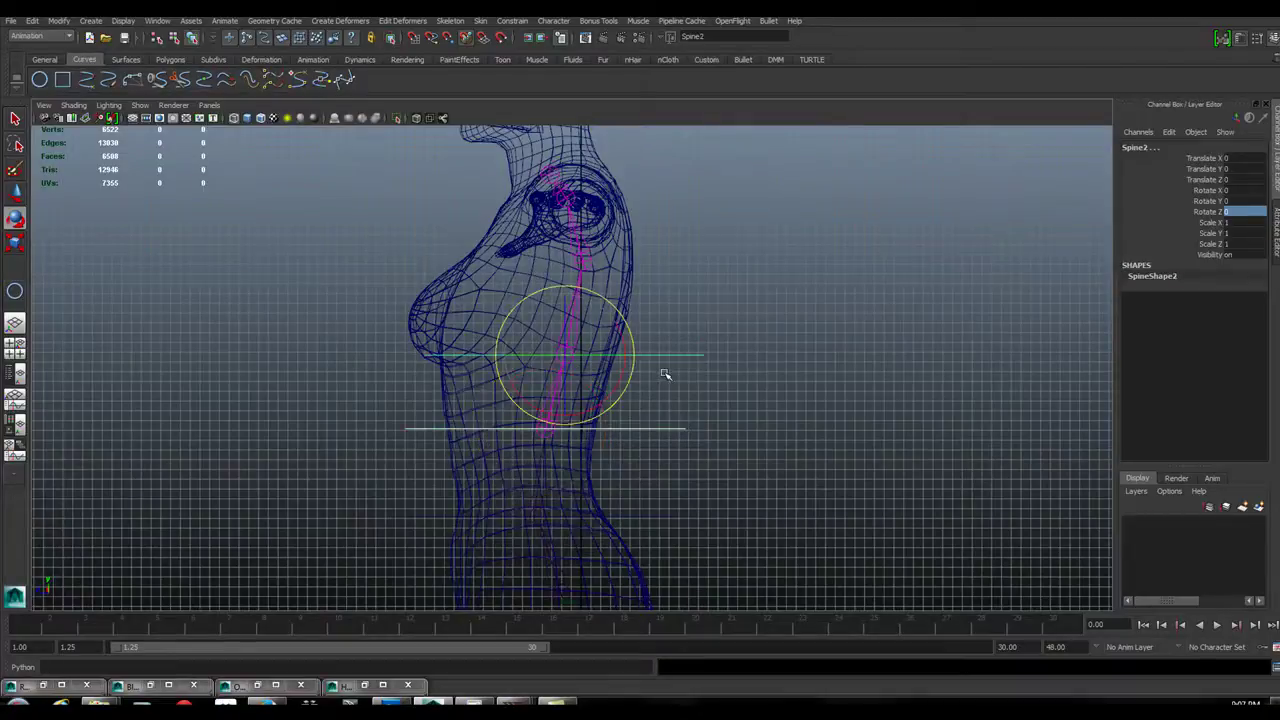
pyautogui.click(523, 21)
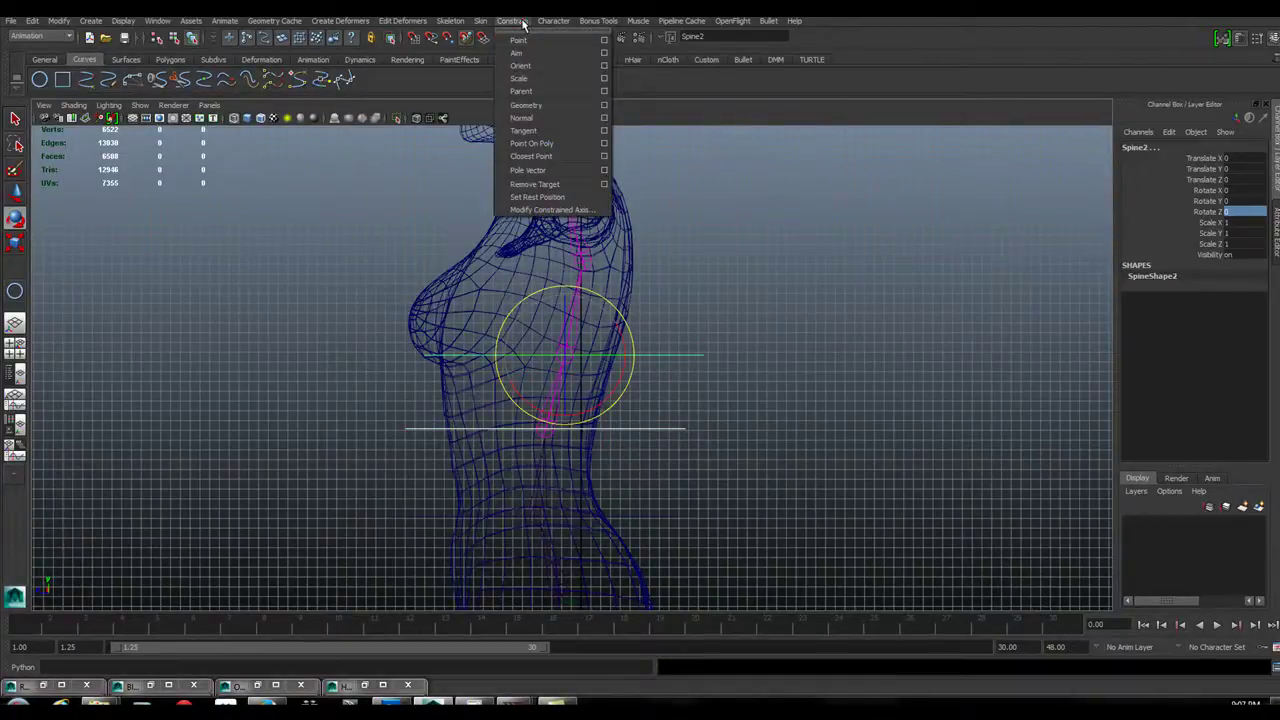
pyautogui.click(519, 92)
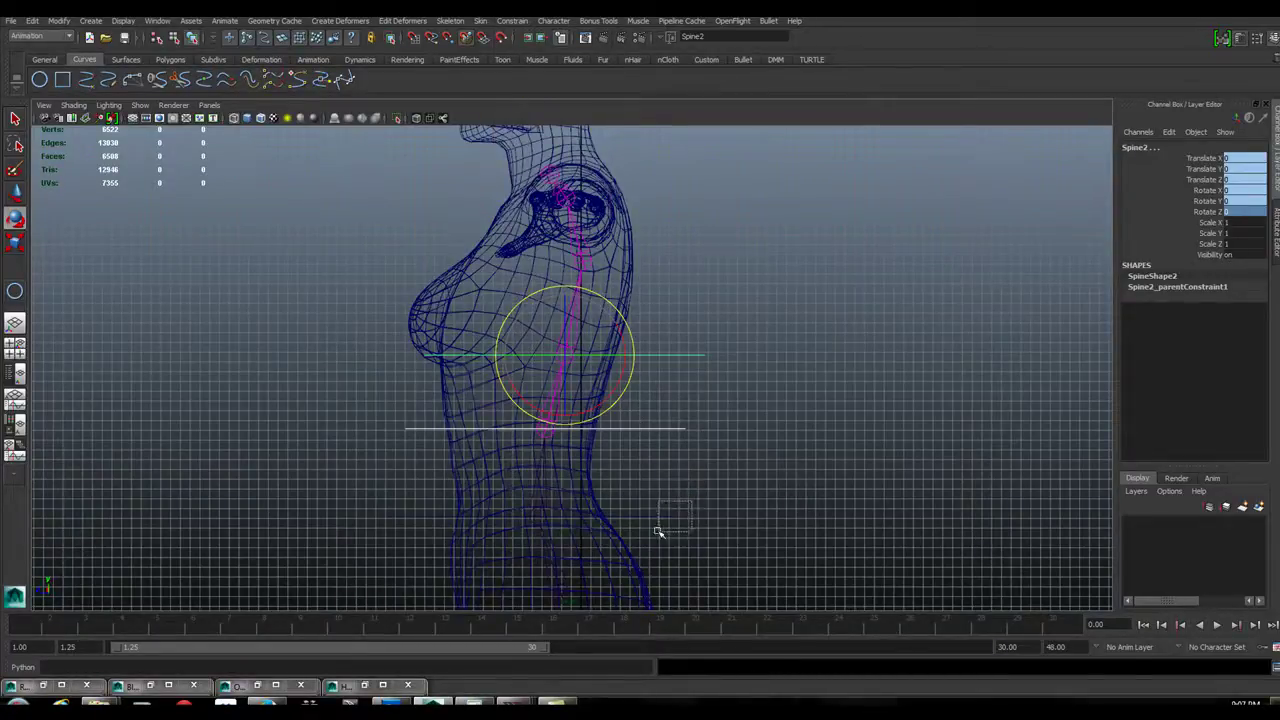
pyautogui.click(660, 529)
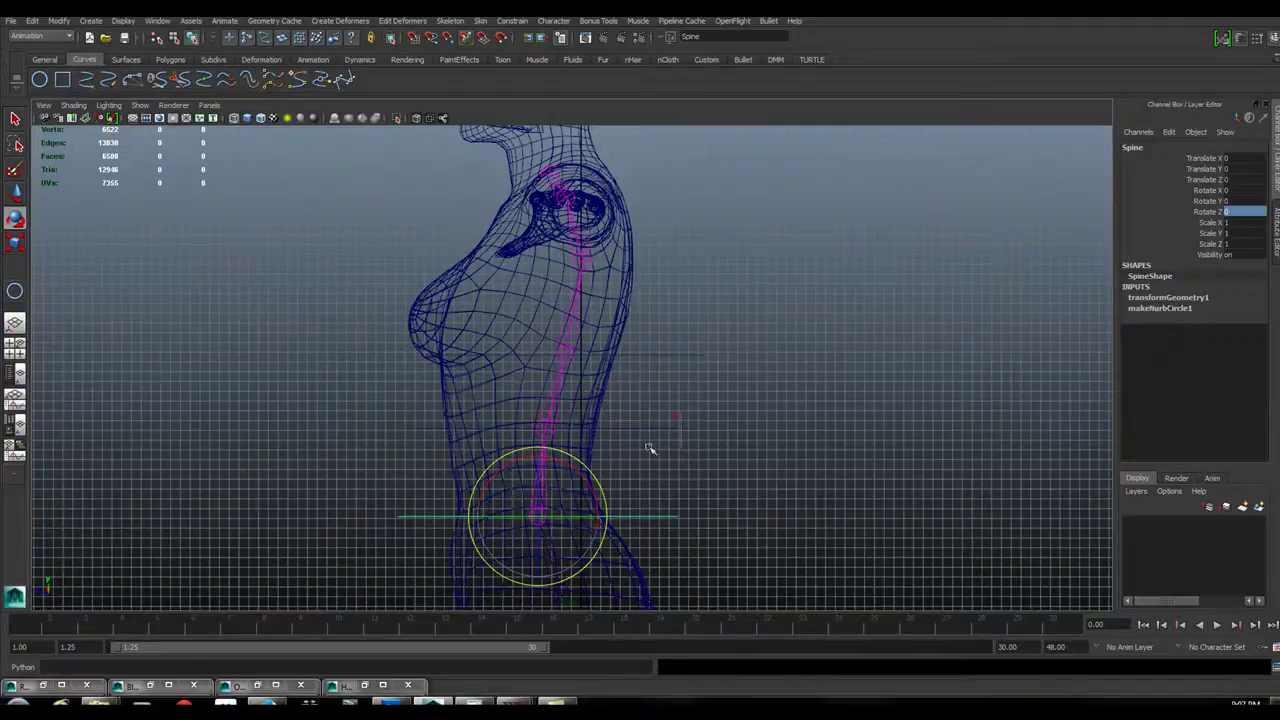
pyautogui.hotkey('shift', 'd')
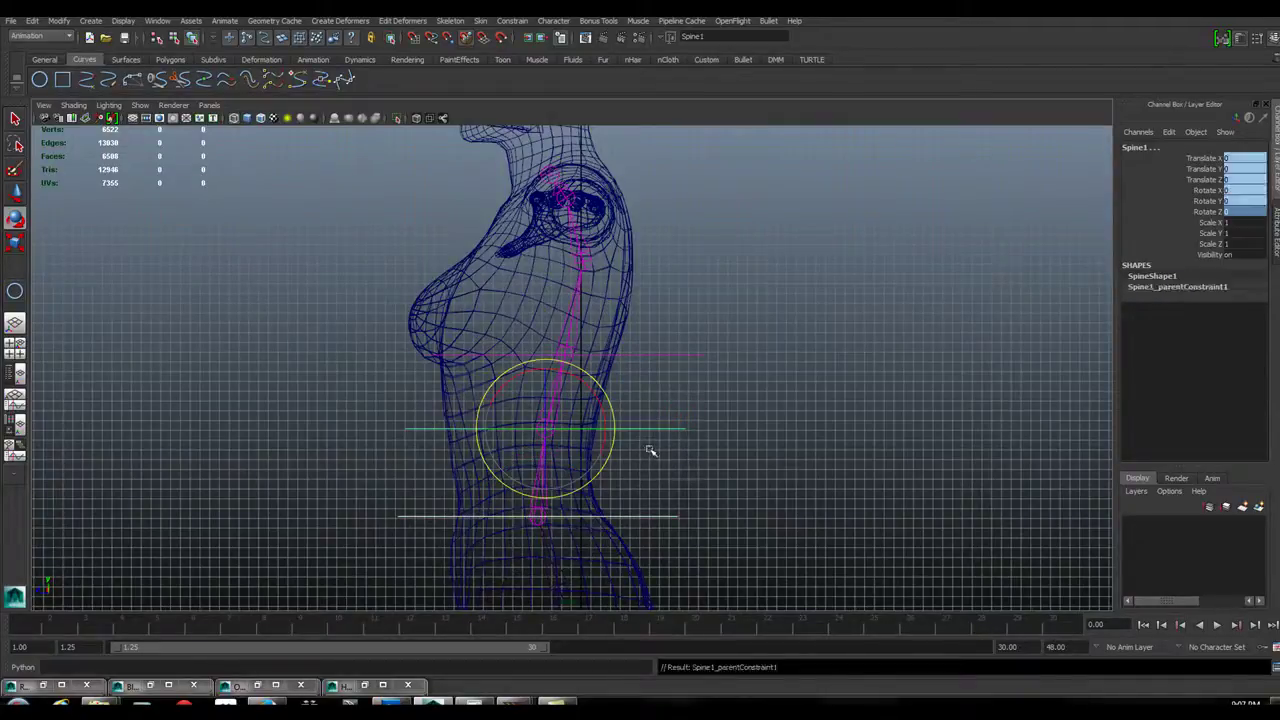
# Step: Test the linked controls by rotating the lowest circle and the middle circle, and undo the rotations
pyautogui.click(670, 519)
pyautogui.moveTo(591, 468); pyautogui.dragTo(611, 413)
pyautogui.hotkey('ctrl', 'z')
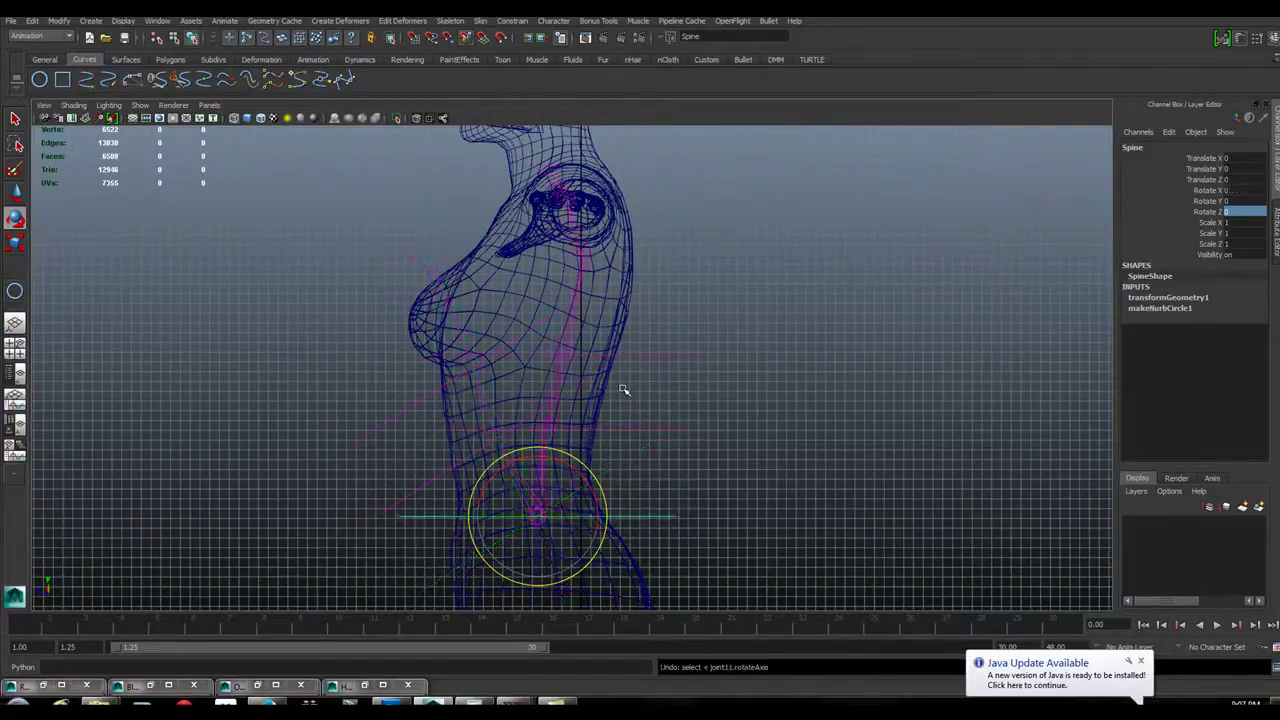
pyautogui.hotkey('ctrl', 'z')
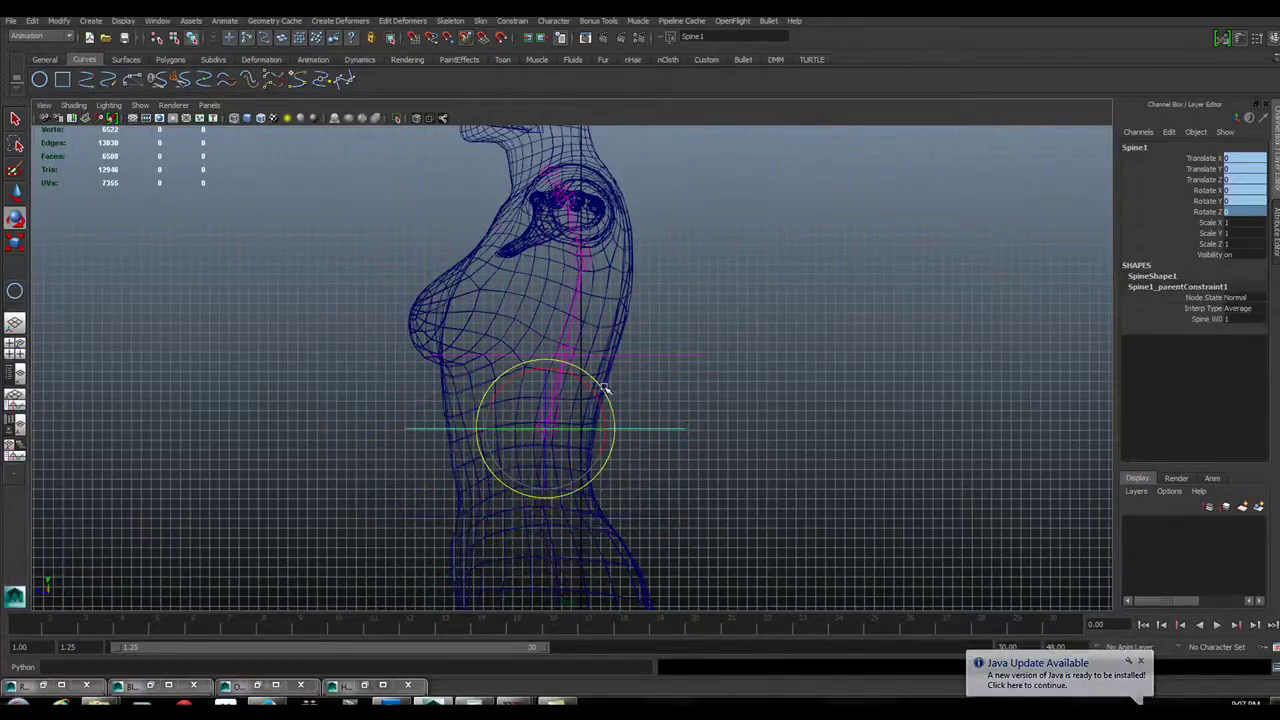
pyautogui.moveTo(606, 380)
pyautogui.mouseDown()
pyautogui.moveTo(603, 395)
pyautogui.moveTo(611, 377)
pyautogui.moveTo(583, 370)
pyautogui.mouseUp()
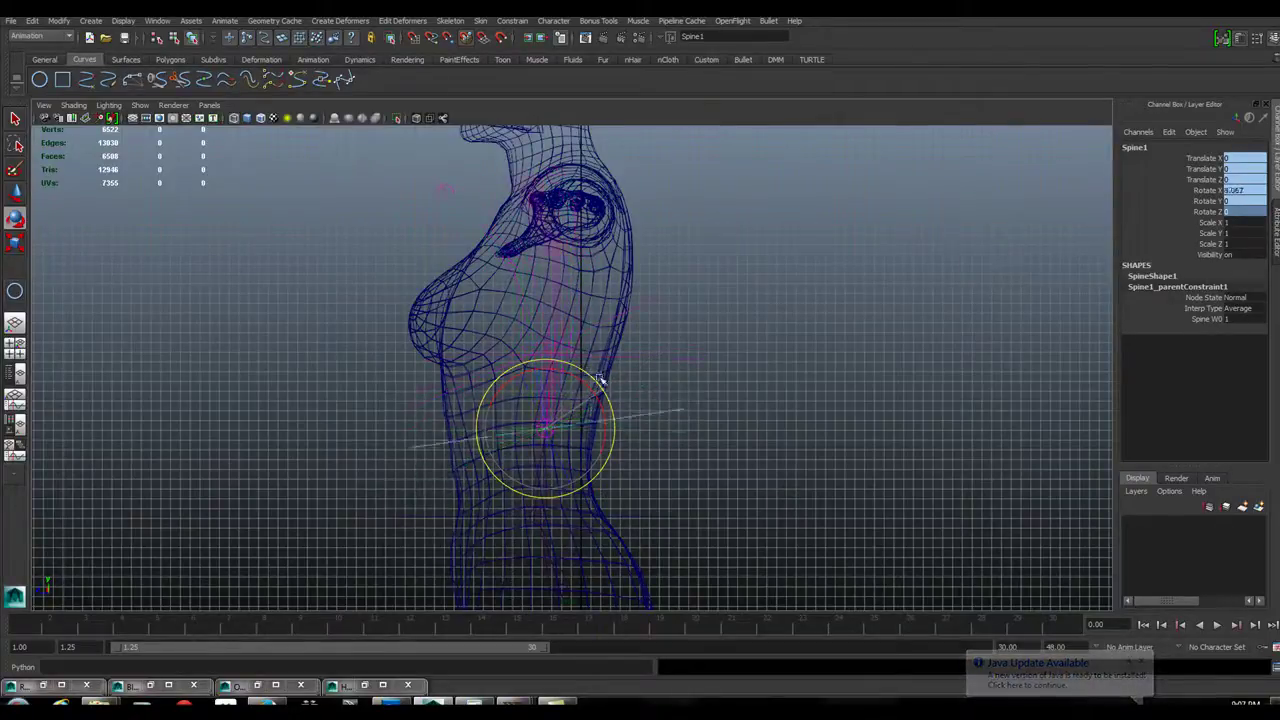
pyautogui.hotkey('ctrl', 'z')
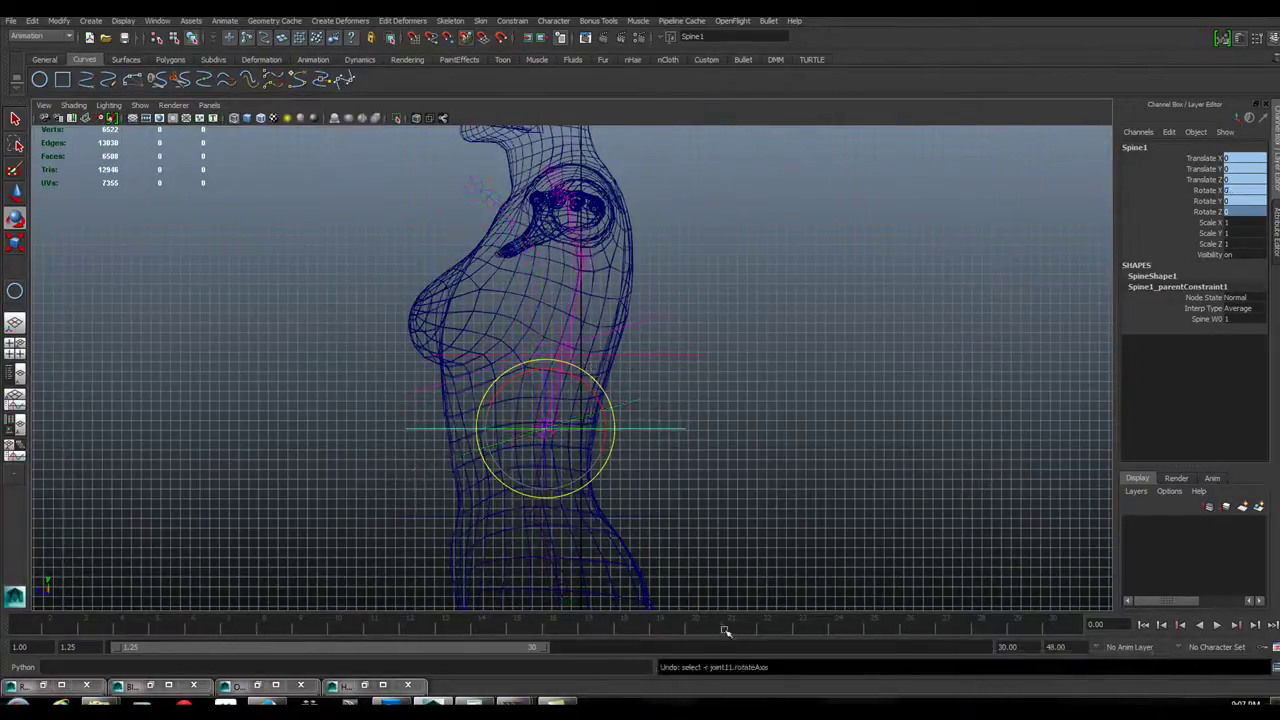
pyautogui.keyDown('alt'); pyautogui.moveTo(744, 456); pyautogui.dragTo(720, 374, button='right'); pyautogui.keyUp('alt')
pyautogui.click(631, 338)
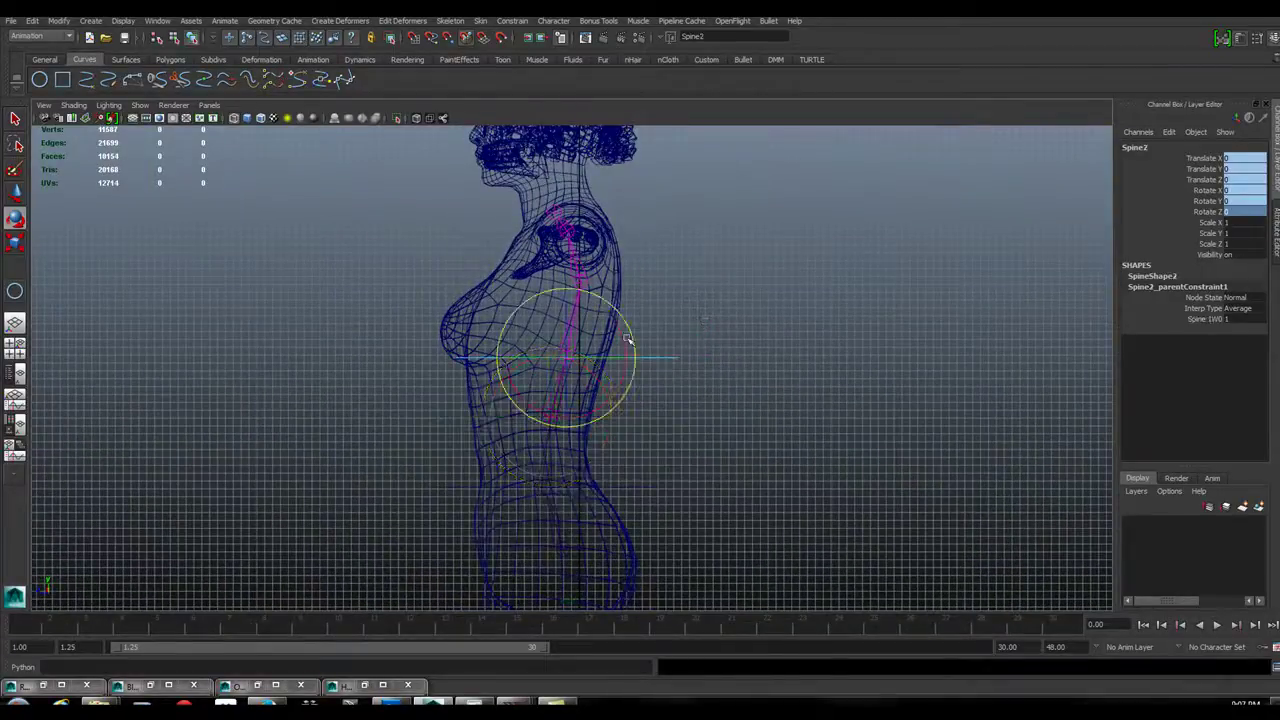
# Step: Select the root joint and examine the hips and the spine circles in the perspective view
pyautogui.click(561, 548)
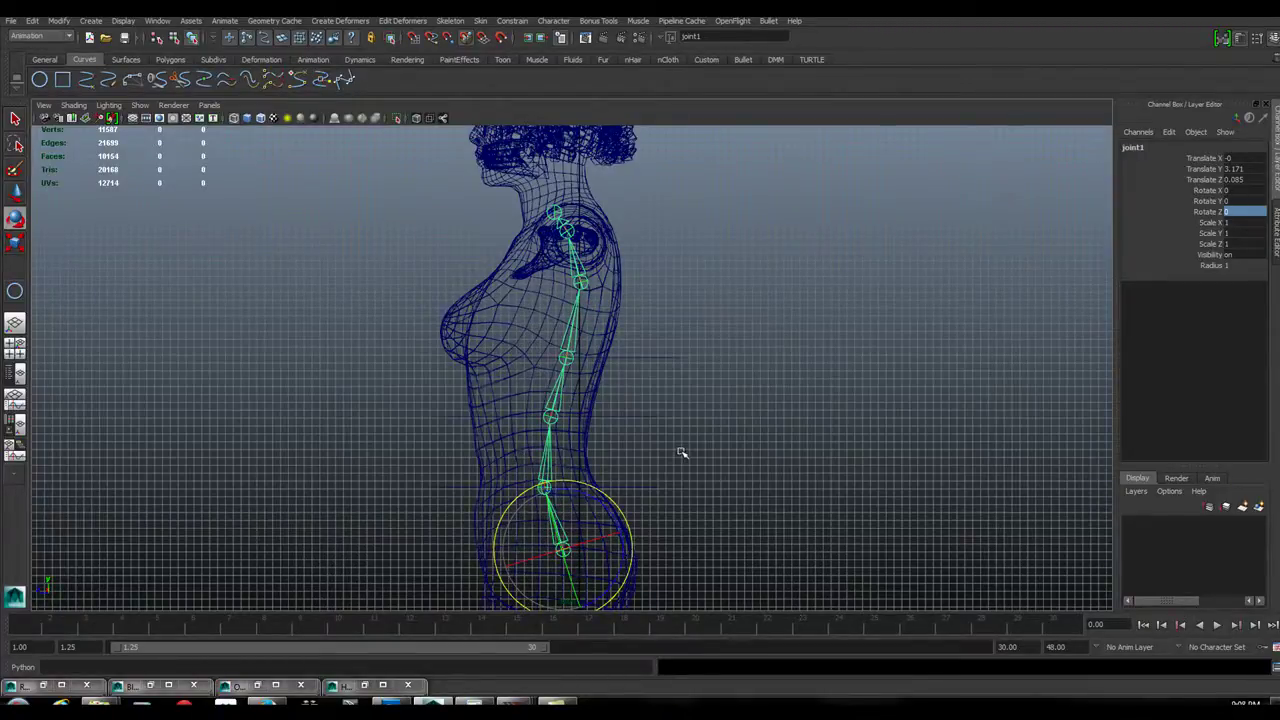
pyautogui.press('space')
pyautogui.press('space')
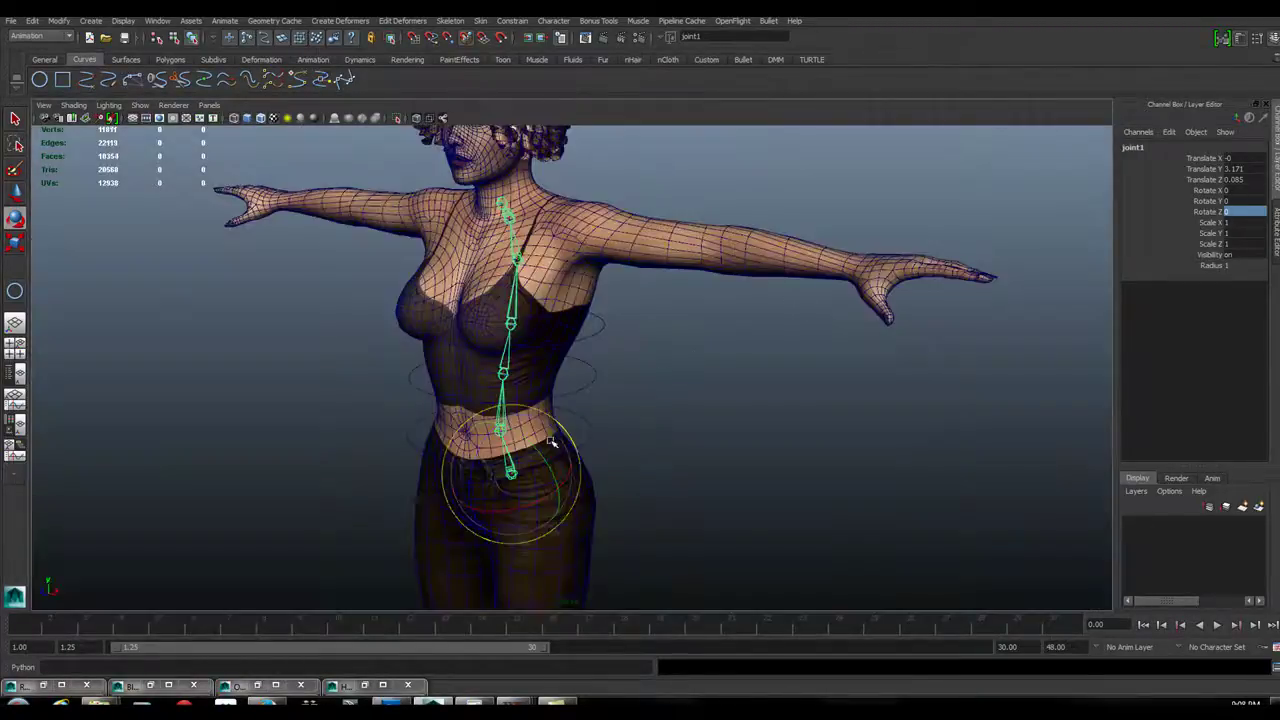
pyautogui.keyDown('alt'); pyautogui.moveTo(512, 424); pyautogui.dragTo(829, 383, button='right'); pyautogui.keyUp('alt')
pyautogui.keyDown('alt'); pyautogui.moveTo(829, 383); pyautogui.dragTo(737, 366); pyautogui.keyUp('alt')
pyautogui.keyDown('alt'); pyautogui.moveTo(737, 366); pyautogui.dragTo(640, 380, button='right'); pyautogui.keyUp('alt')
pyautogui.keyDown('alt'); pyautogui.moveTo(640, 380); pyautogui.dragTo(773, 413); pyautogui.keyUp('alt')
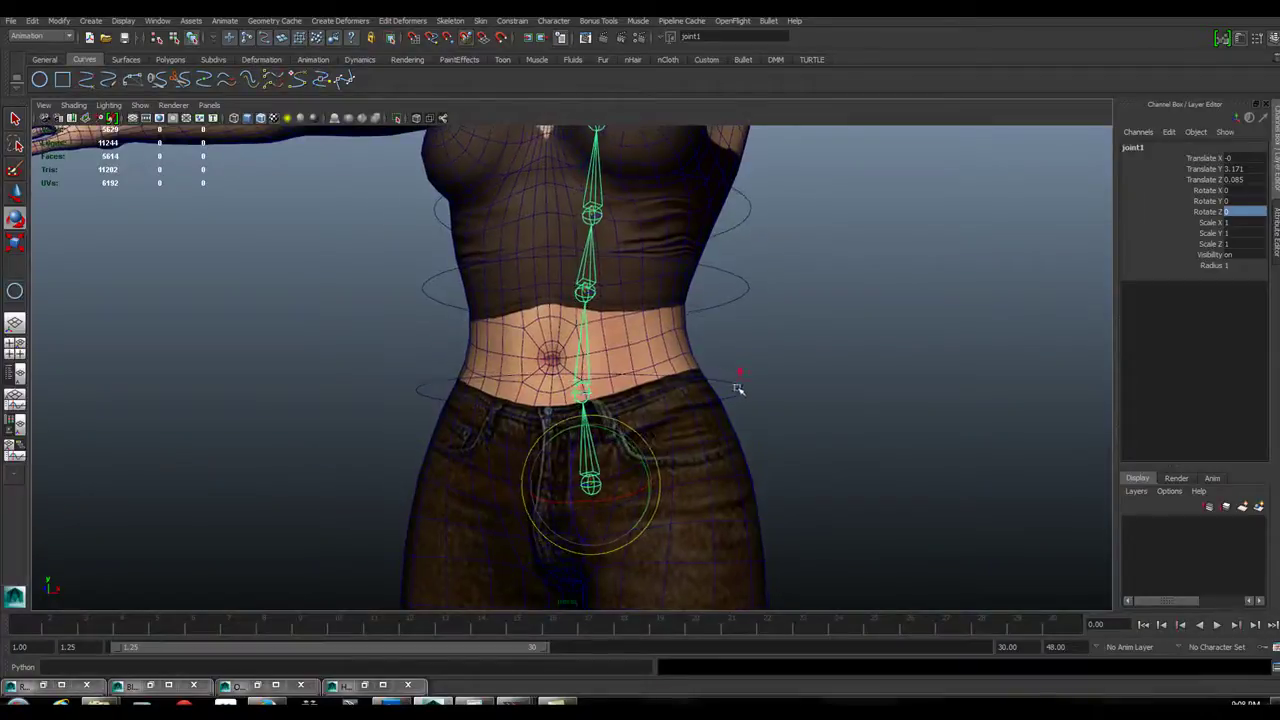
# Step: Undo the parent constraints between the three spine circles
pyautogui.hotkey('ctrl', 'z')
pyautogui.hotkey('ctrl', 'z')
pyautogui.hotkey('ctrl', 'z')
pyautogui.hotkey('ctrl', 'z')
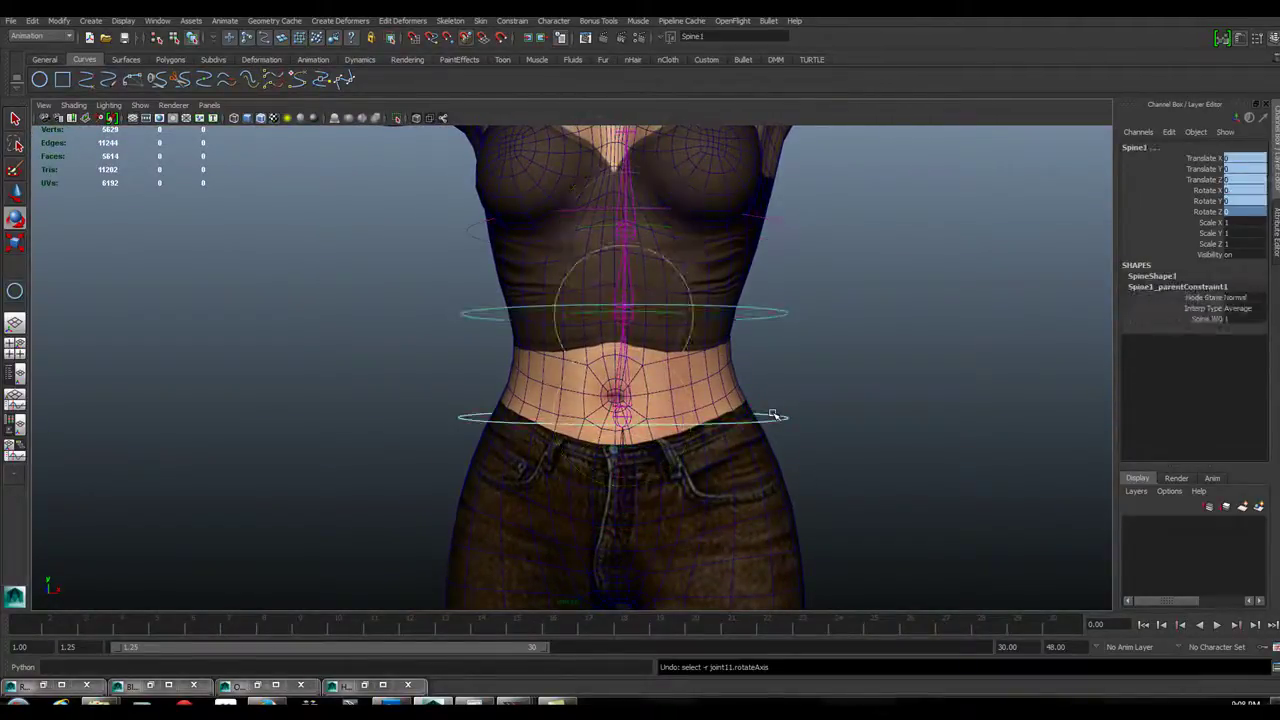
pyautogui.click(773, 414)
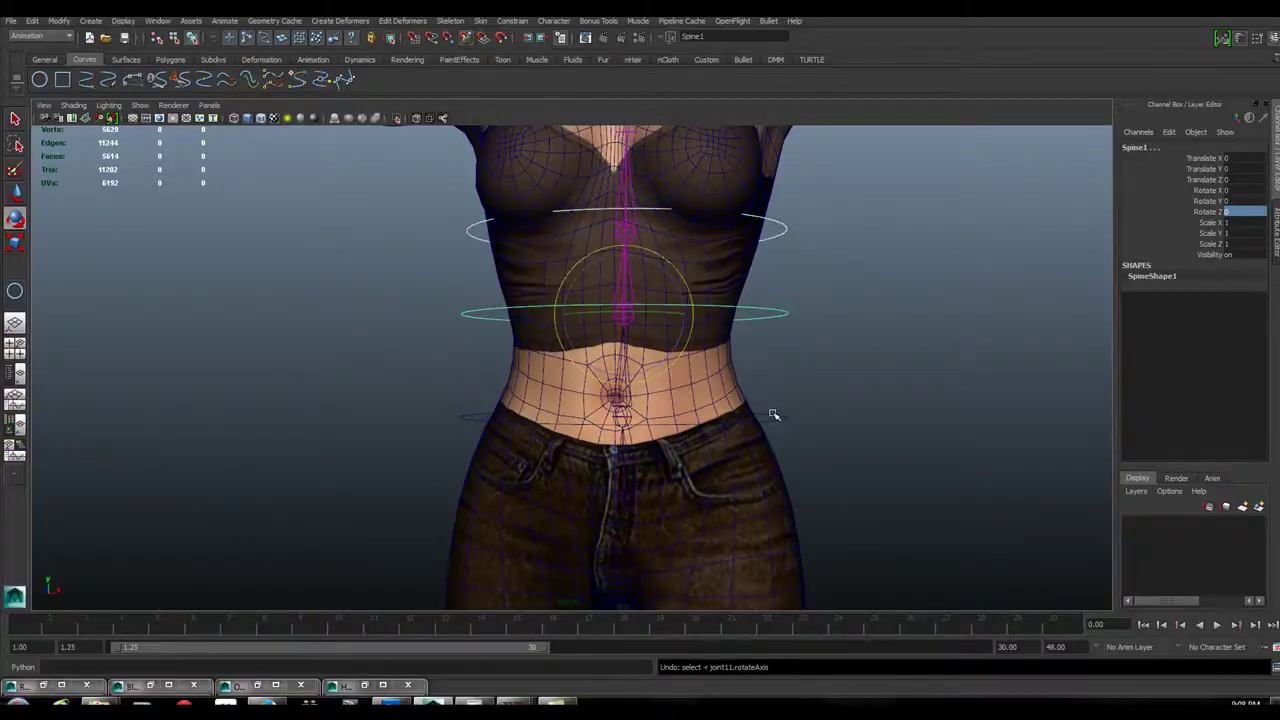
pyautogui.press('Down')
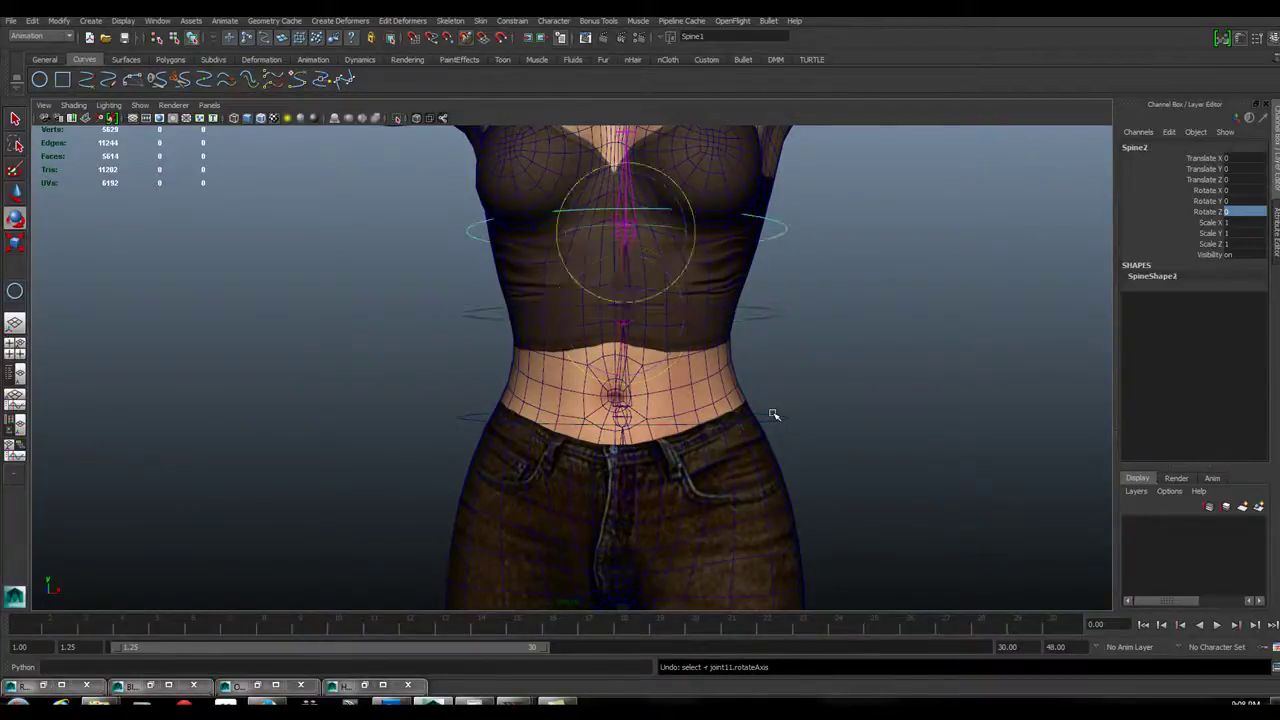
# Step: Select the root joint at the pelvis and bring up the Outliner
pyautogui.click(625, 500)
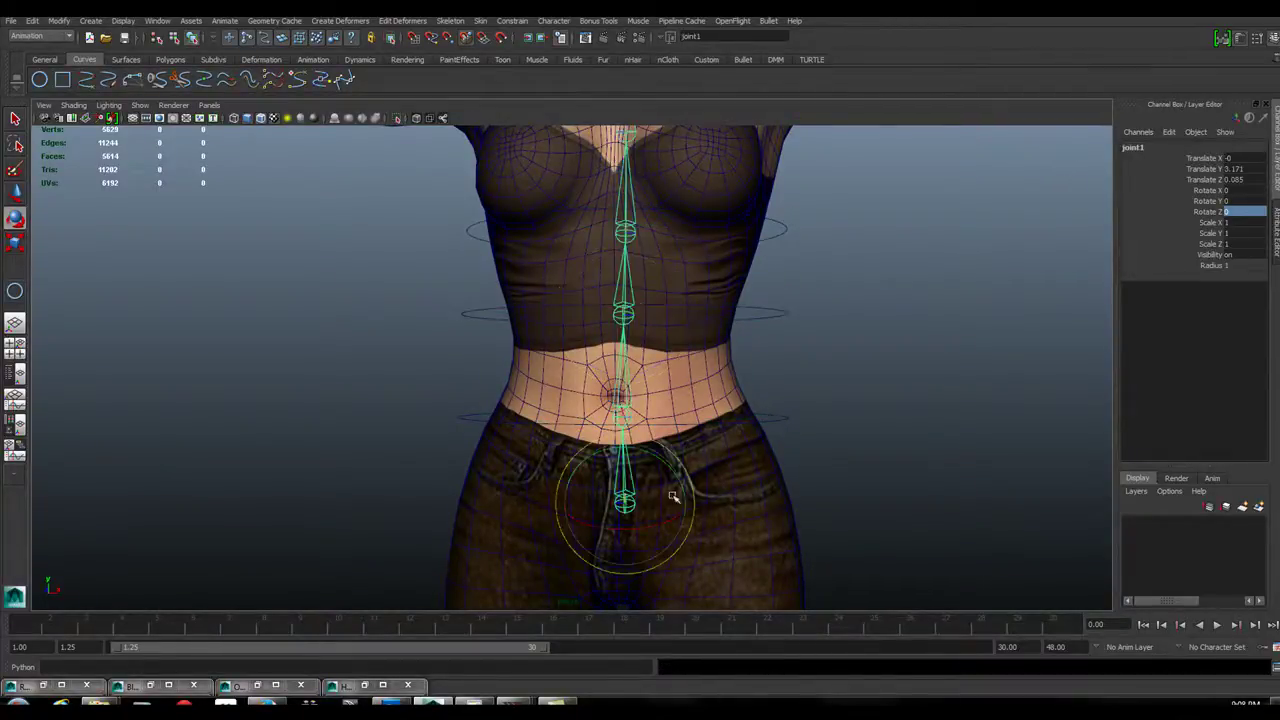
pyautogui.keyDown('alt'); pyautogui.moveTo(497, 391); pyautogui.dragTo(842, 383, button='right'); pyautogui.keyUp('alt')
pyautogui.keyDown('alt'); pyautogui.moveTo(842, 383); pyautogui.dragTo(651, 391); pyautogui.keyUp('alt')
pyautogui.moveTo(700, 383)
pyautogui.keyDown('alt'); pyautogui.mouseDown(button='right')
pyautogui.moveTo(672, 260)
pyautogui.moveTo(523, 363)
pyautogui.moveTo(686, 380)
pyautogui.moveTo(706, 369)
pyautogui.mouseUp(button='right'); pyautogui.keyUp('alt')
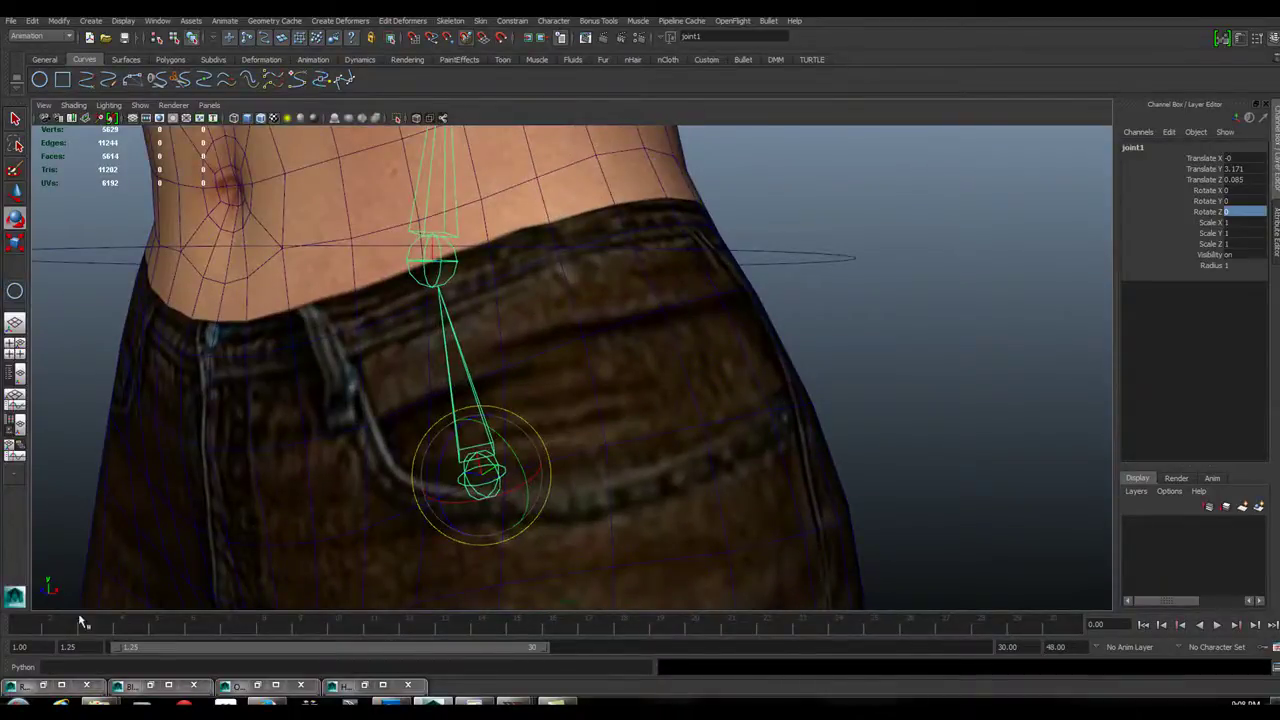
pyautogui.click(705, 59)
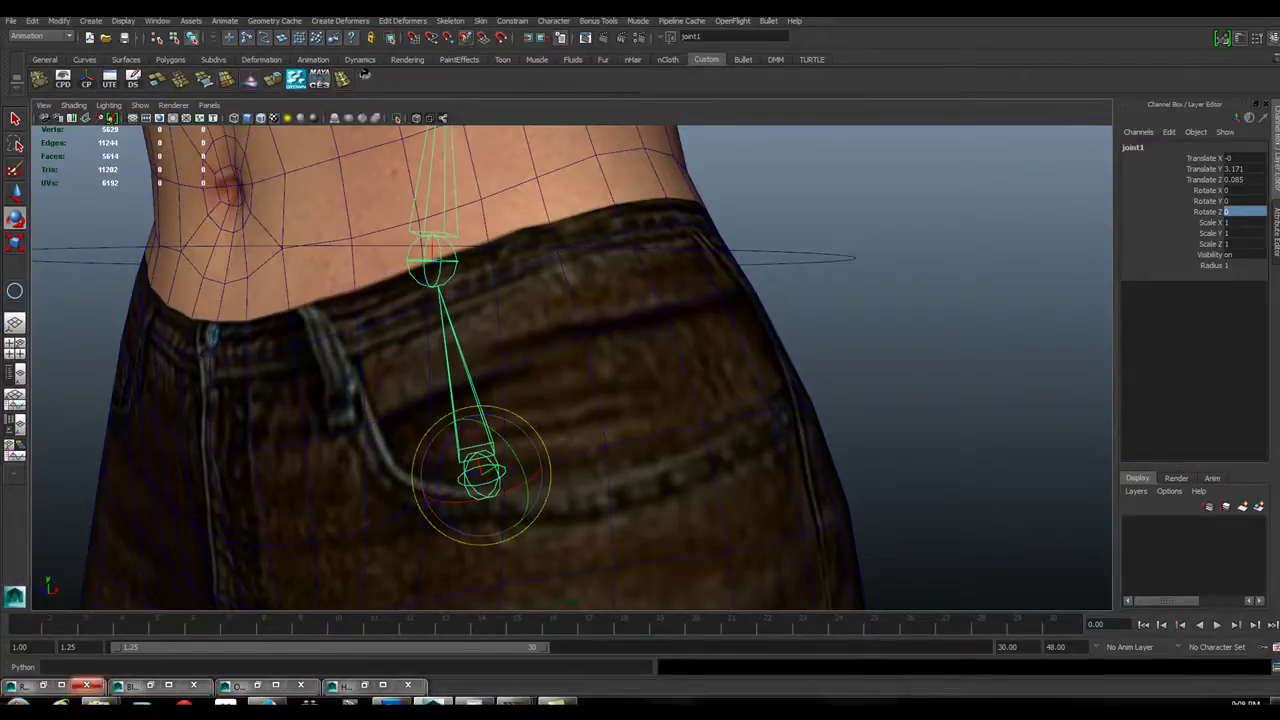
pyautogui.click(277, 686)
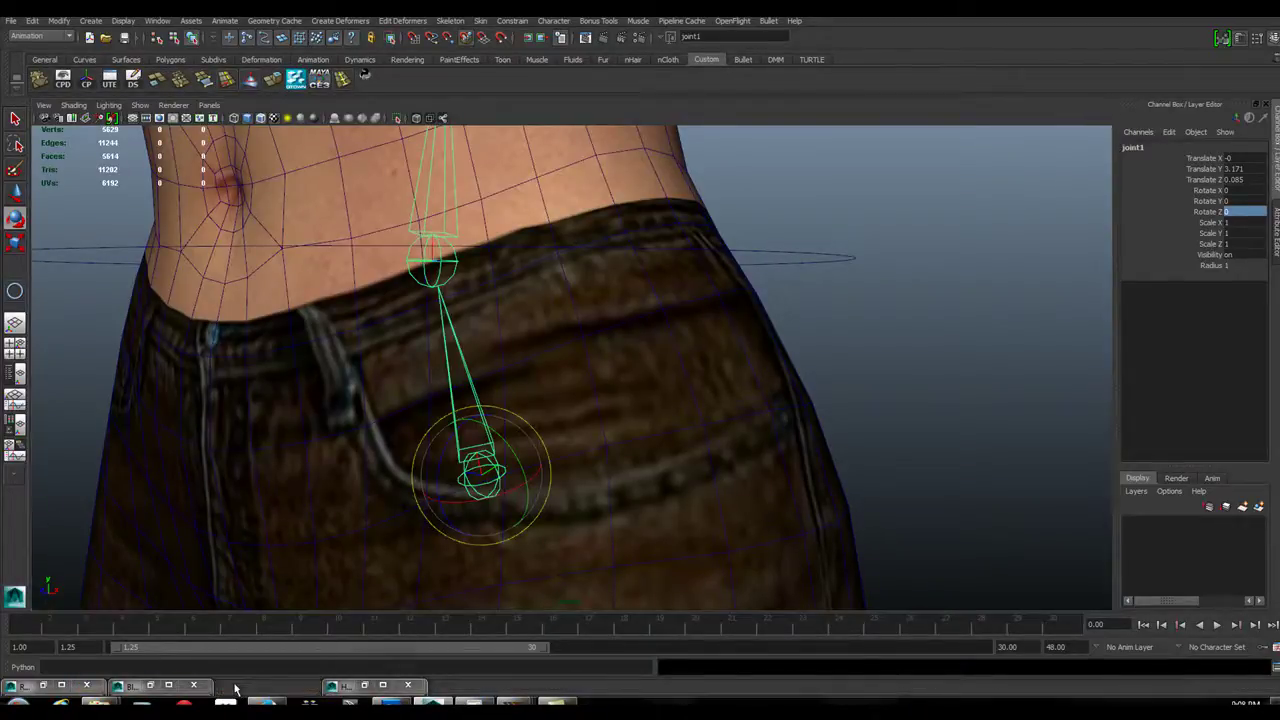
pyautogui.click(1187, 181)
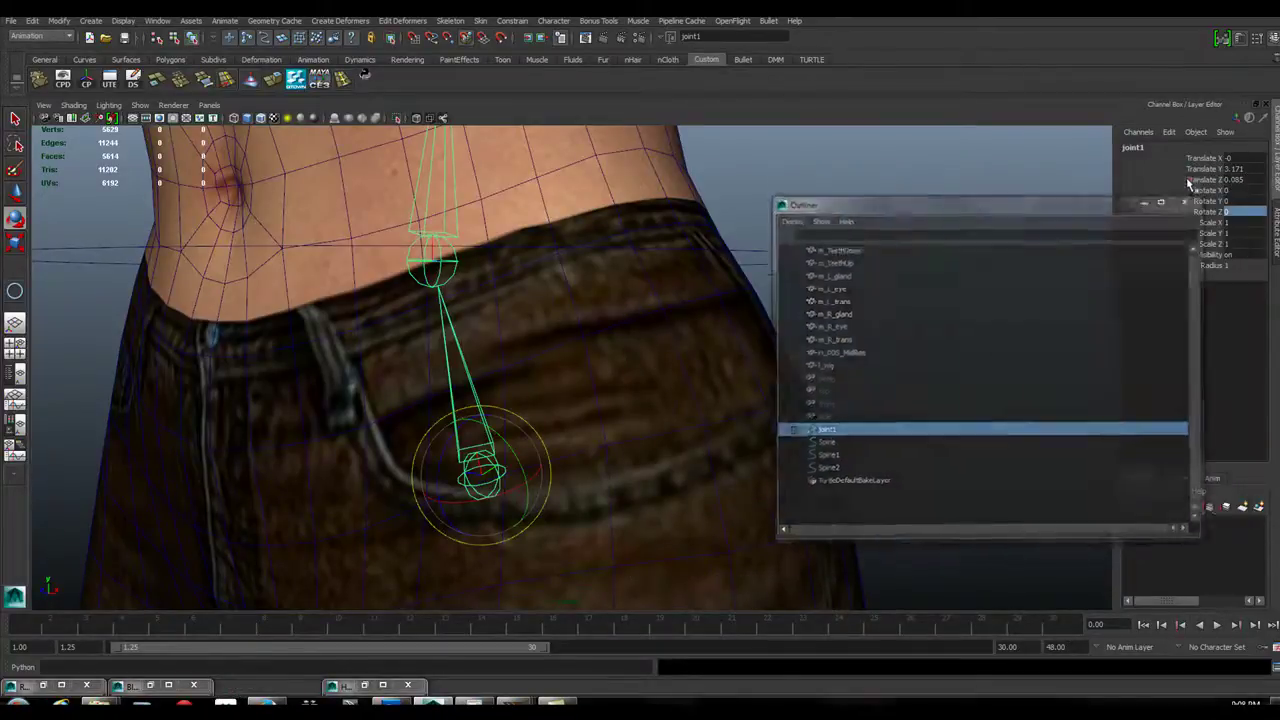
# Step: Run orientJointsWindow() as a Python command to open the Joint Orient Tool, and place its window beside the hips
pyautogui.click(52, 665)
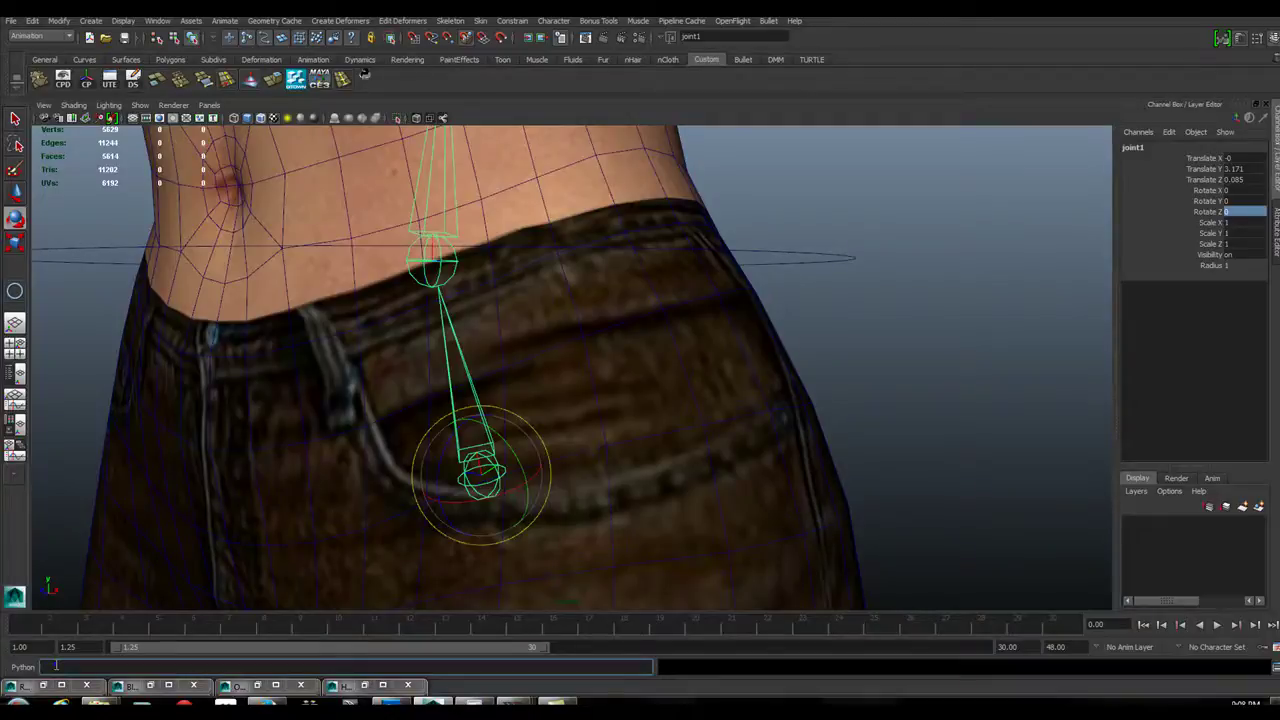
pyautogui.write('orientJointsWindow()')
pyautogui.press('Return')
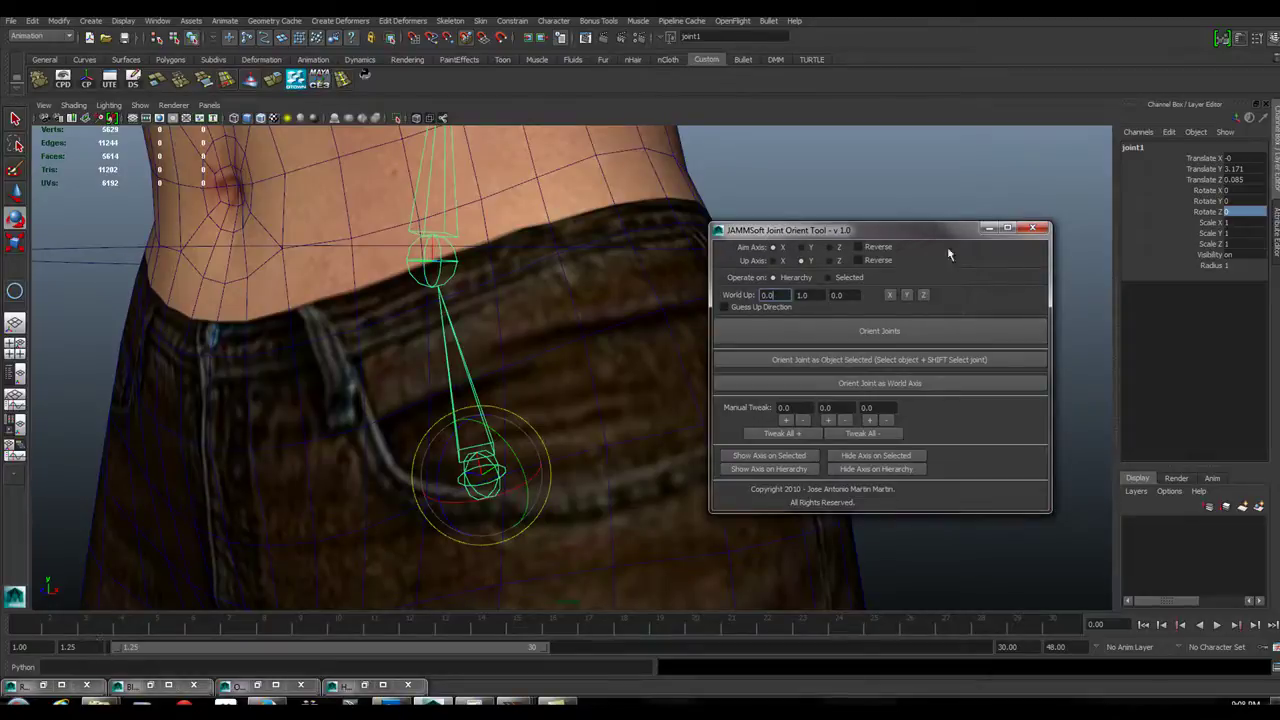
pyautogui.moveTo(886, 235); pyautogui.dragTo(933, 197)
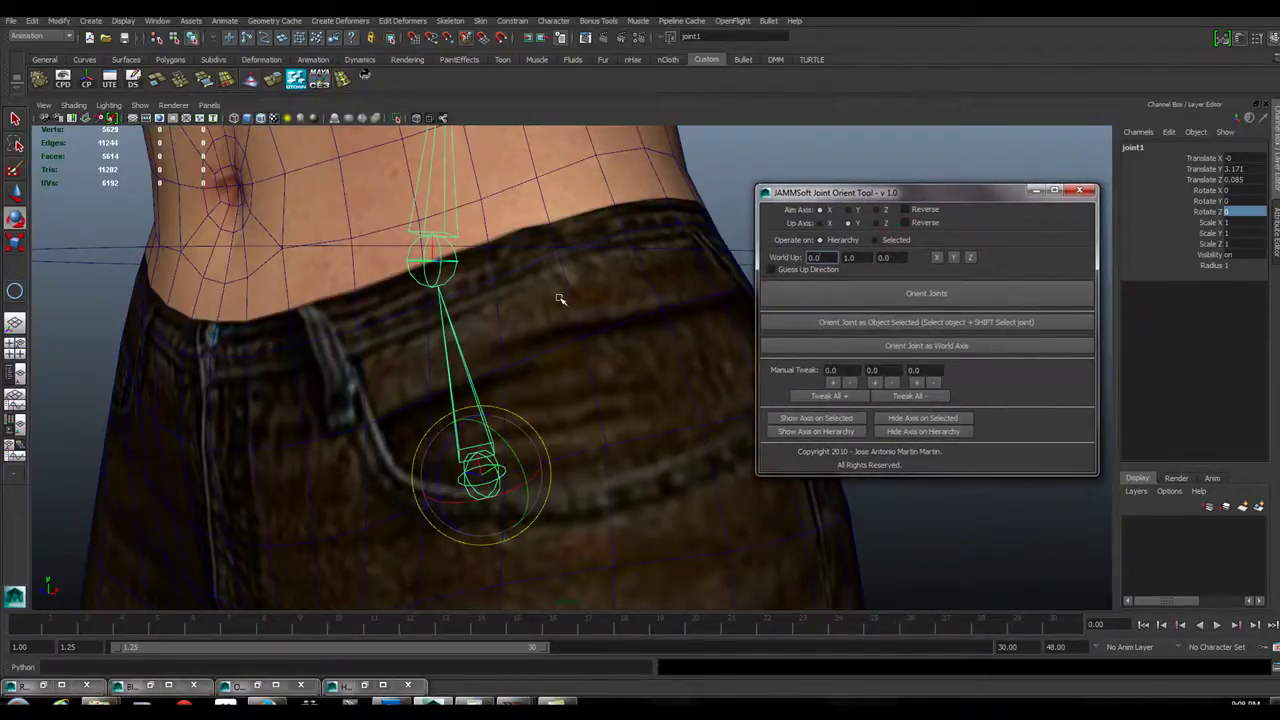
# Step: Try to orient the whole joint hierarchy from the pelvis root joint, and undo the attempt
pyautogui.scroll(-2, 560, 299)
pyautogui.click(899, 293)
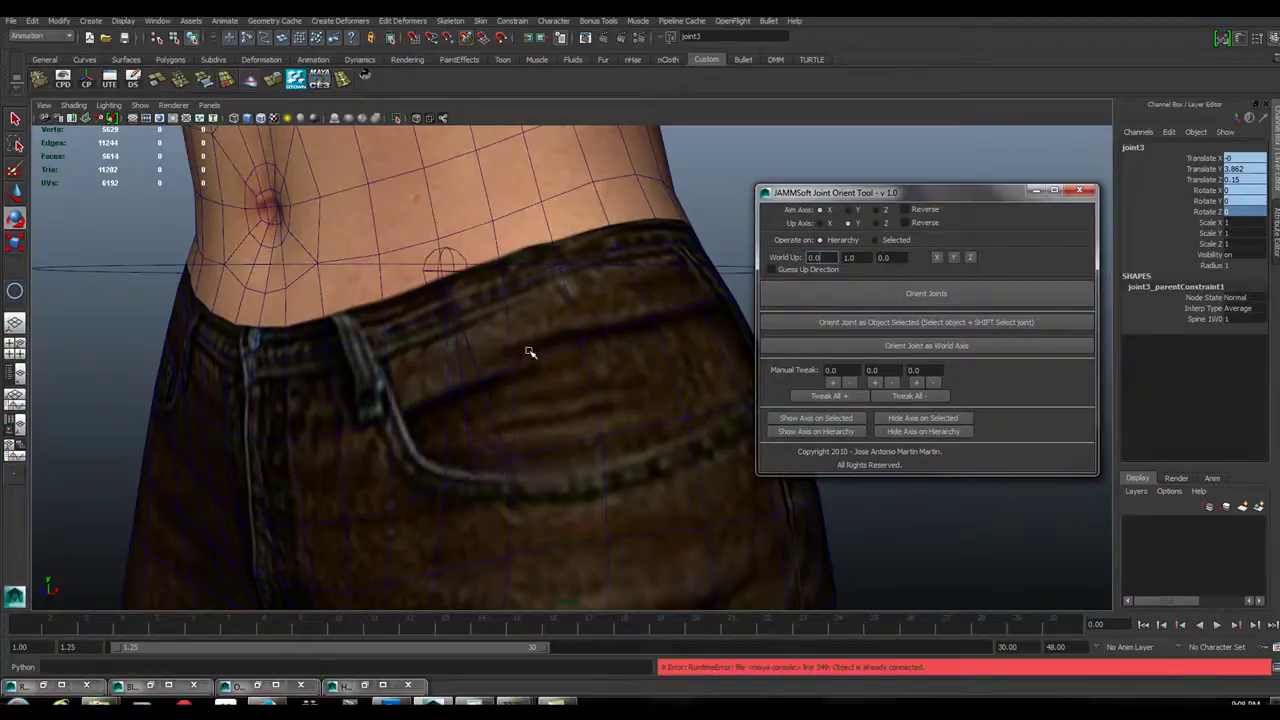
pyautogui.hotkey('ctrl', 'z')
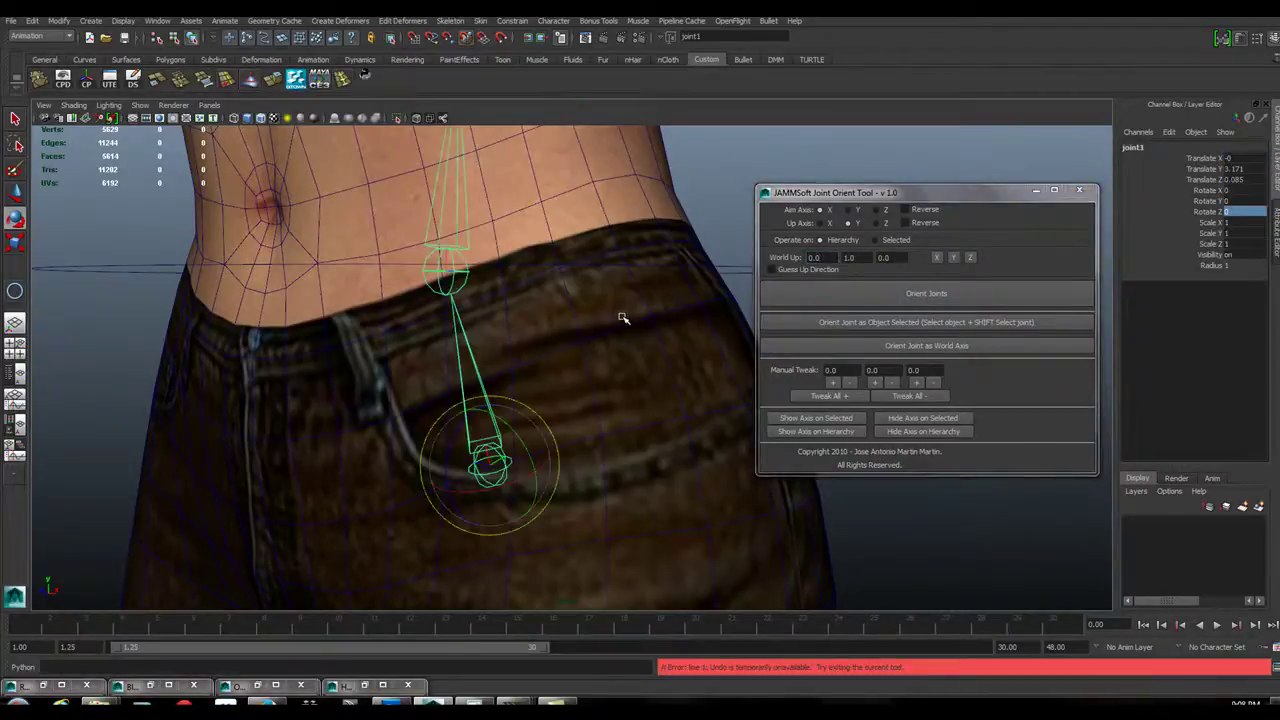
# Step: Duplicate the three spine circles together and move the copies behind the character to Translate Z -1.458
pyautogui.keyDown('alt'); pyautogui.moveTo(503, 349); pyautogui.dragTo(644, 372); pyautogui.keyUp('alt')
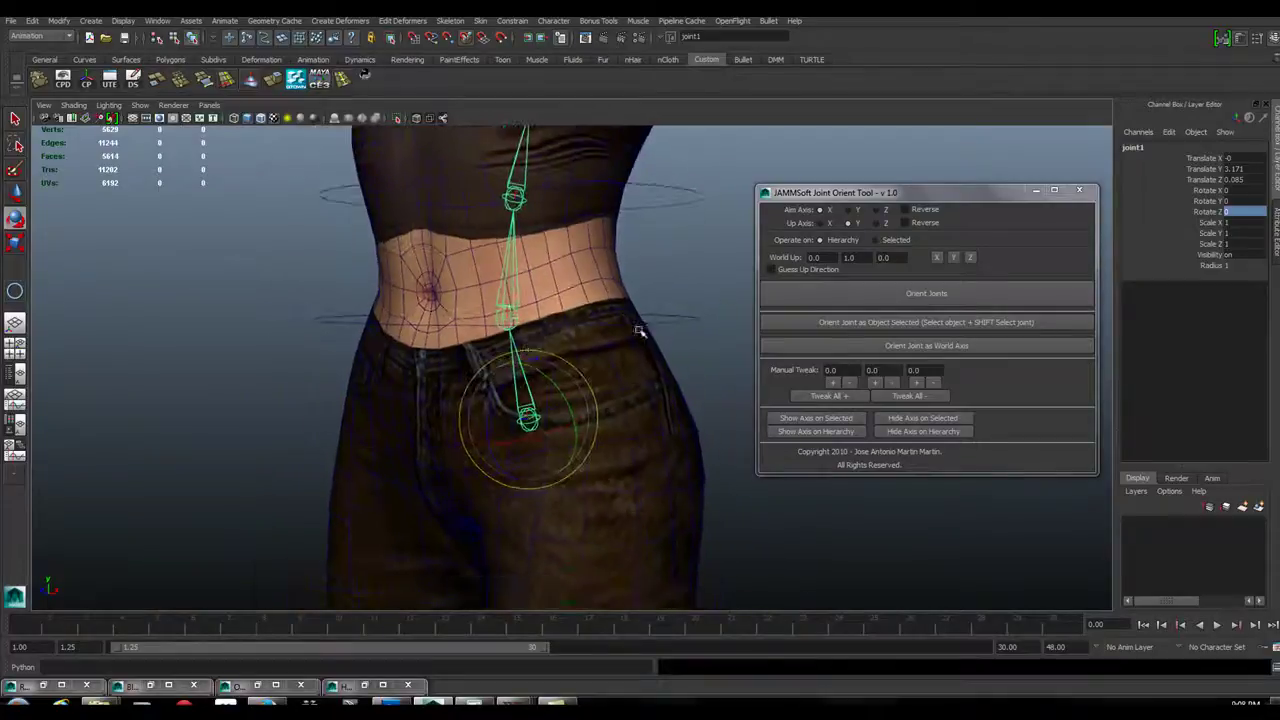
pyautogui.click(612, 418)
pyautogui.keyDown('alt'); pyautogui.moveTo(614, 420); pyautogui.dragTo(580, 346); pyautogui.keyUp('alt')
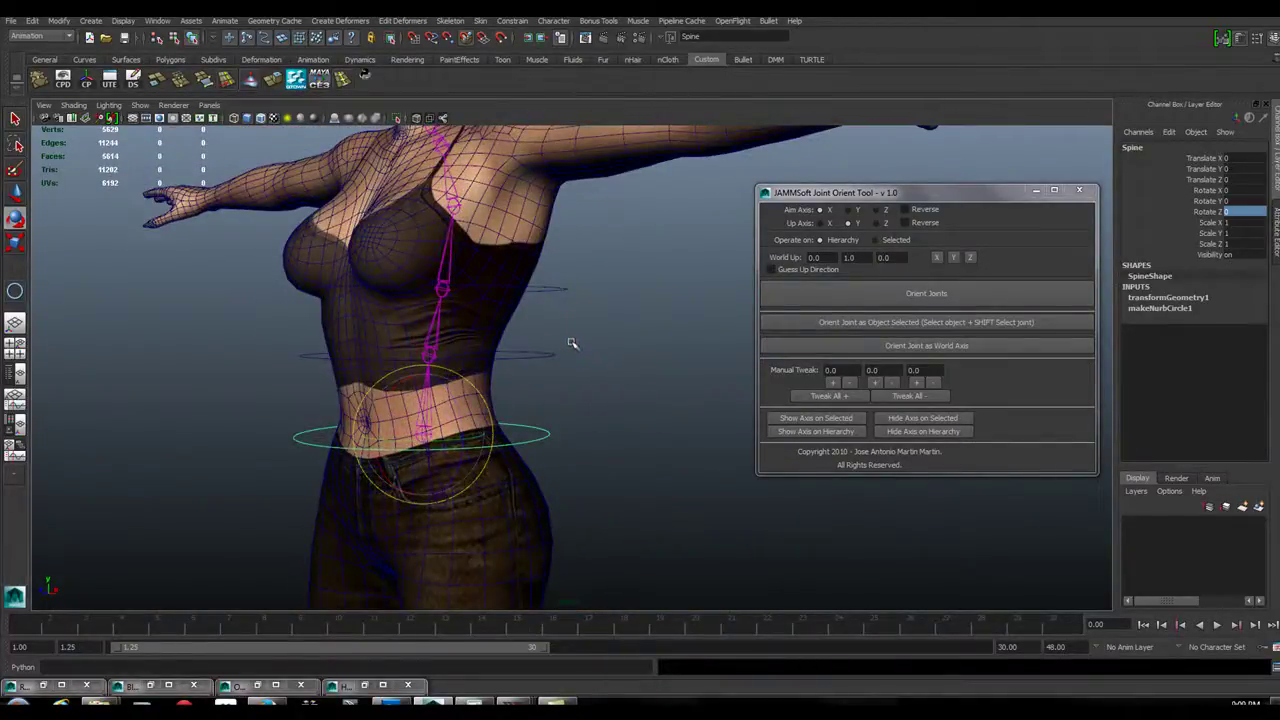
pyautogui.click(548, 354)
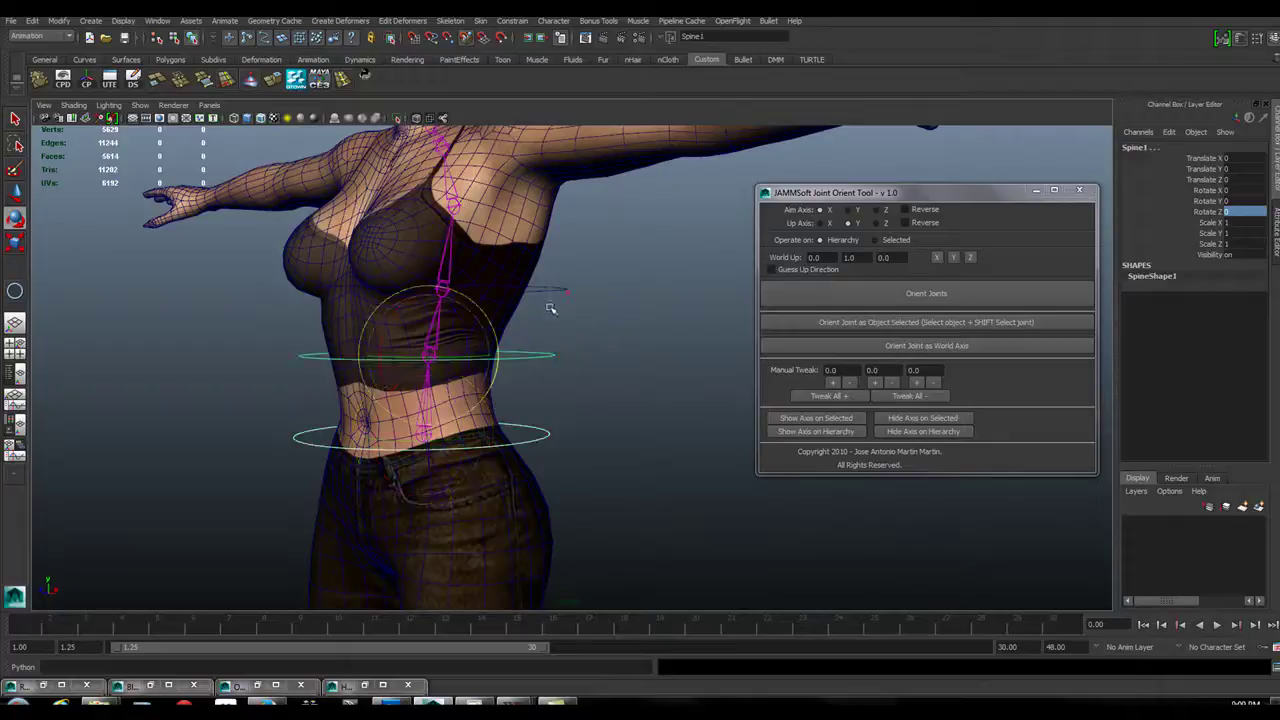
pyautogui.click(551, 310)
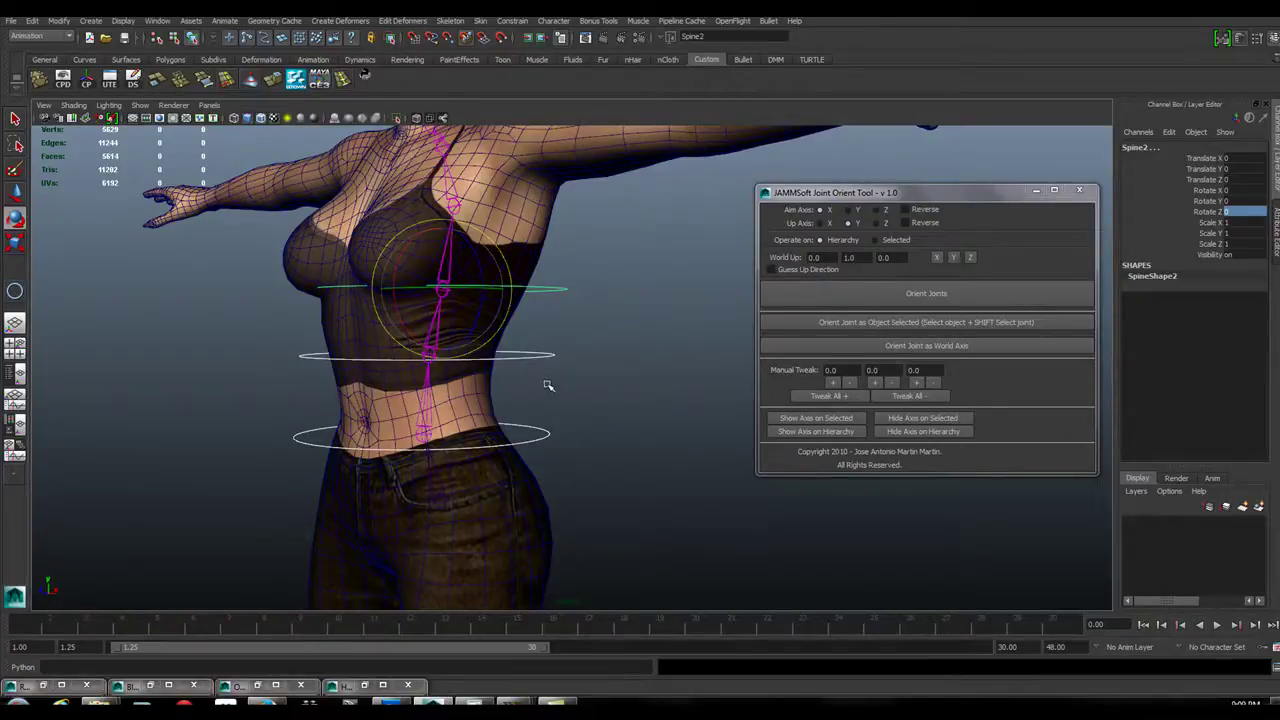
pyautogui.hotkey('ctrl', 'd')
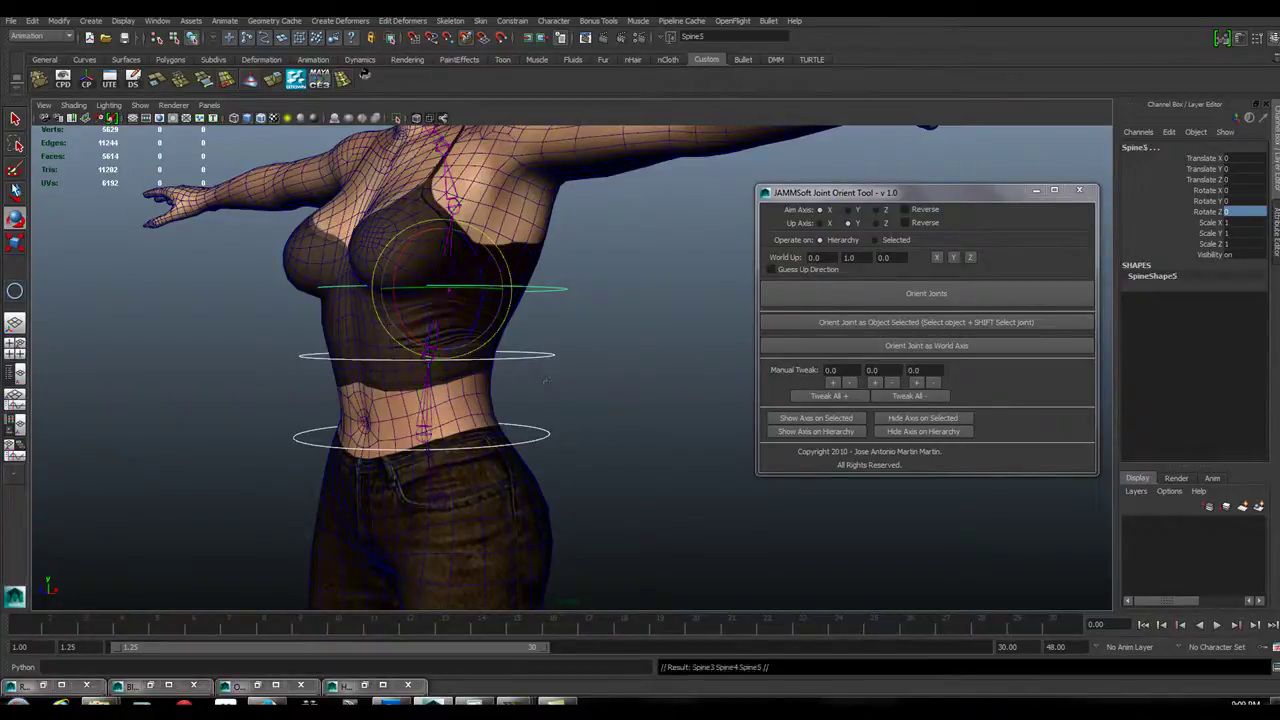
pyautogui.click(15, 193)
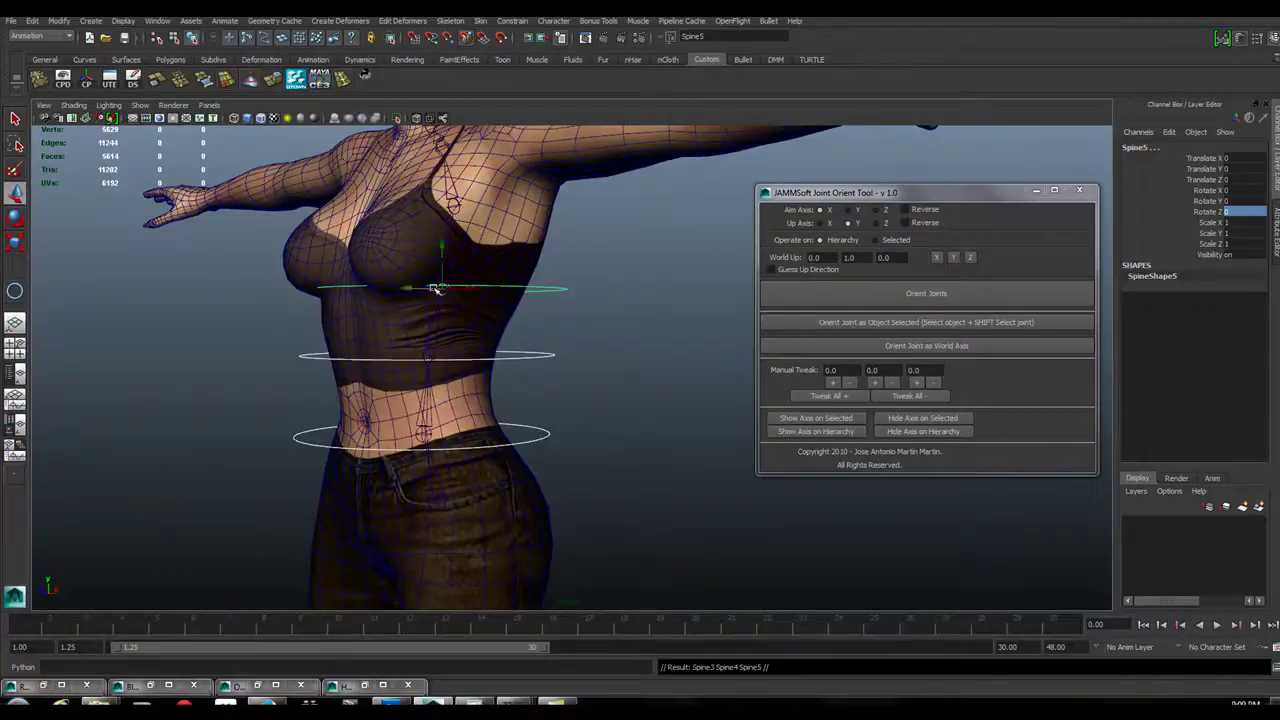
pyautogui.moveTo(415, 289); pyautogui.dragTo(612, 293)
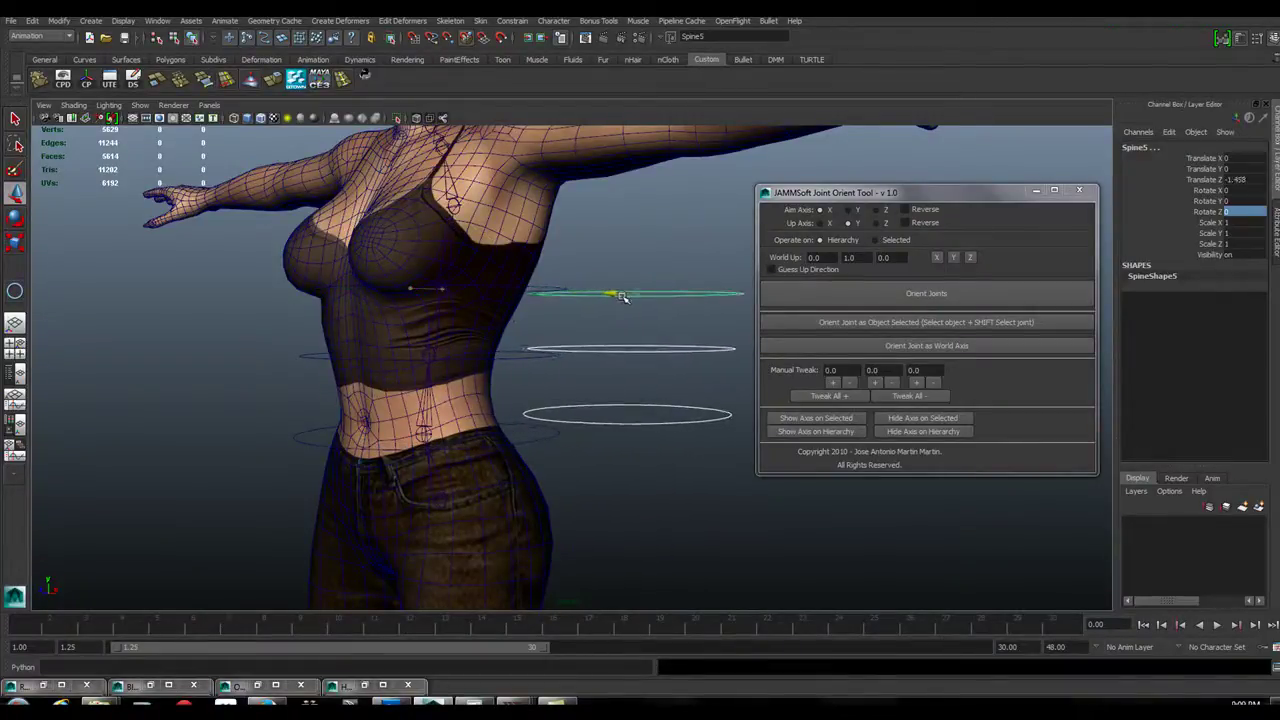
# Step: Delete the three original spine circles around the torso, keeping the duplicates behind the character
pyautogui.click(516, 365)
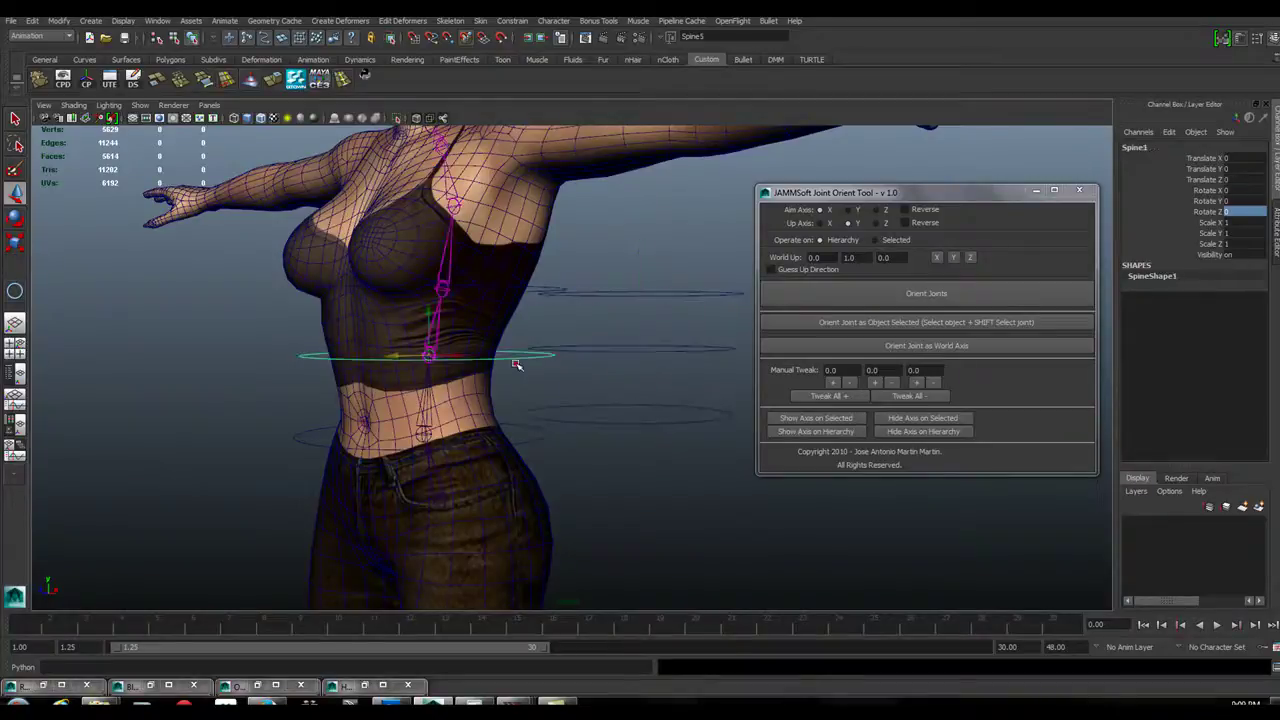
pyautogui.click(517, 362)
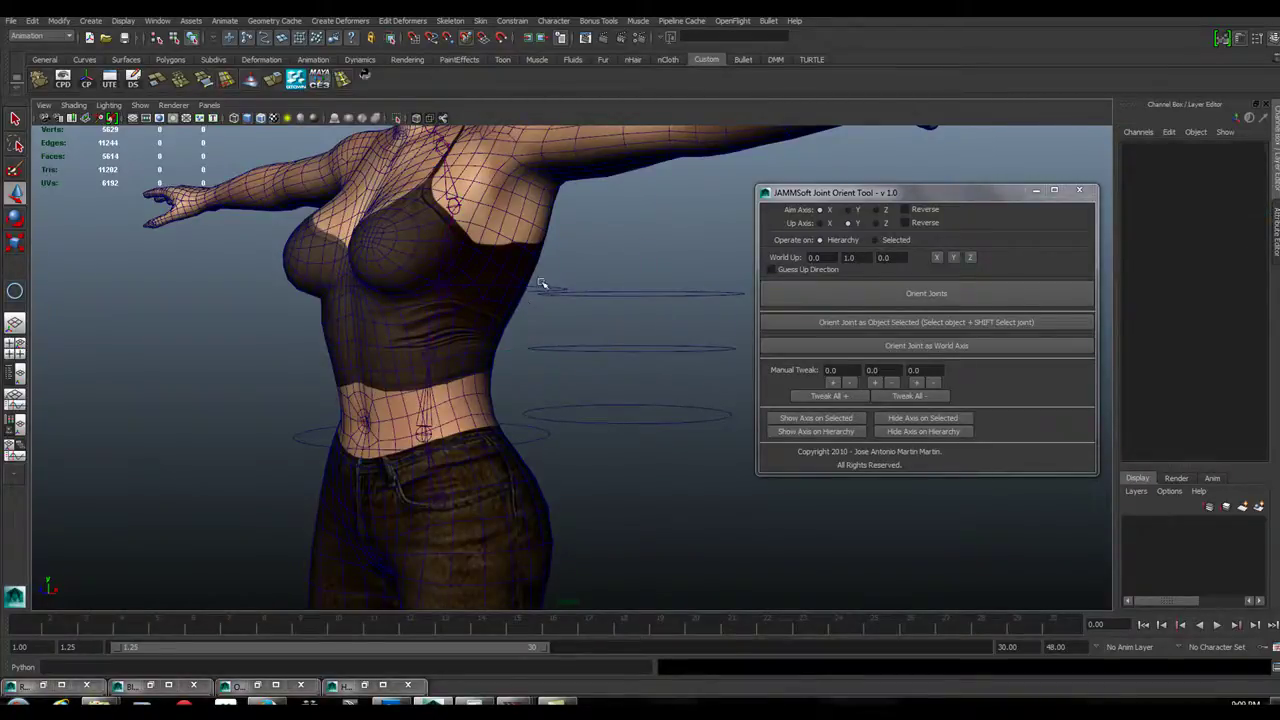
pyautogui.click(542, 290)
pyautogui.click(537, 446)
pyautogui.click(536, 443)
pyautogui.click(534, 441)
# Step: Orient the joint hierarchy from the waist joint upward with aim axis X, up axis Y and world up 0, 1, 0
pyautogui.click(428, 431)
pyautogui.click(927, 294)
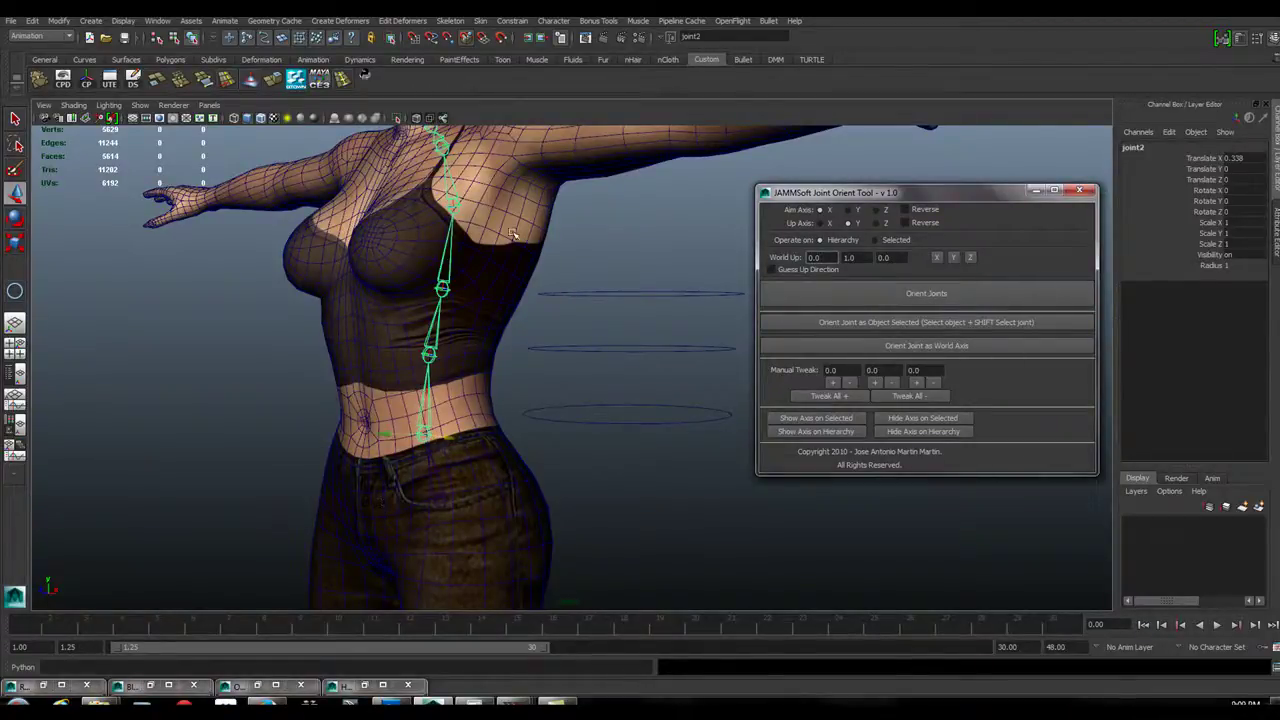
pyautogui.keyDown('alt'); pyautogui.moveTo(508, 289); pyautogui.dragTo(425, 405); pyautogui.keyUp('alt')
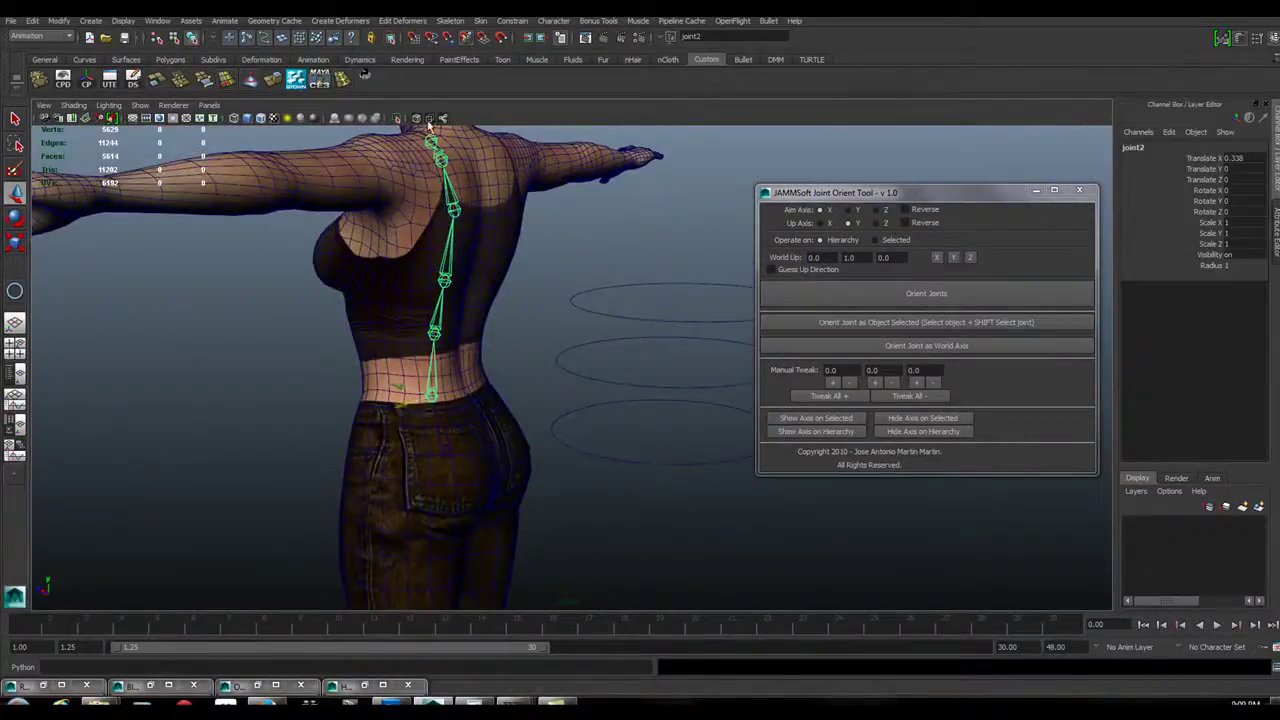
pyautogui.moveTo(968, 188); pyautogui.dragTo(975, 73)
pyautogui.moveTo(1160, 82); pyautogui.dragTo(1063, 92)
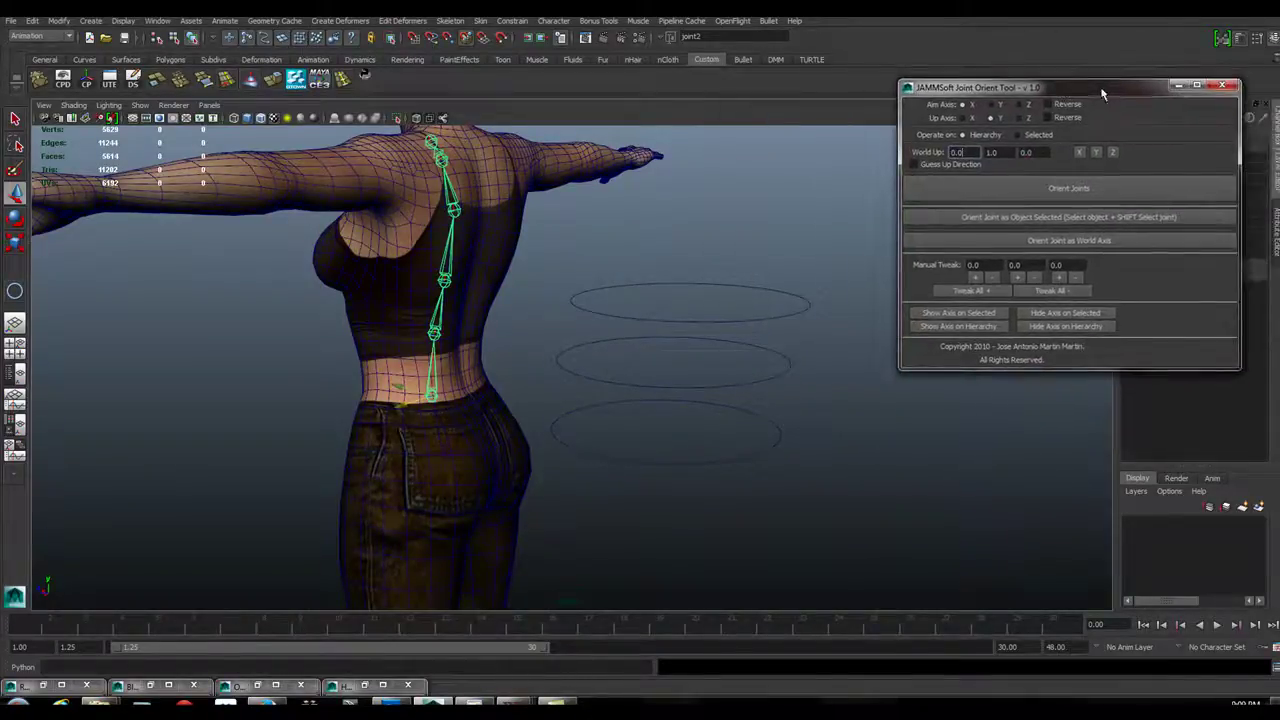
pyautogui.moveTo(672, 302)
pyautogui.keyDown('alt'); pyautogui.mouseDown()
pyautogui.moveTo(643, 283)
pyautogui.moveTo(651, 306)
pyautogui.moveTo(437, 335)
pyautogui.moveTo(420, 320)
pyautogui.moveTo(651, 309)
pyautogui.mouseUp(); pyautogui.keyUp('alt')
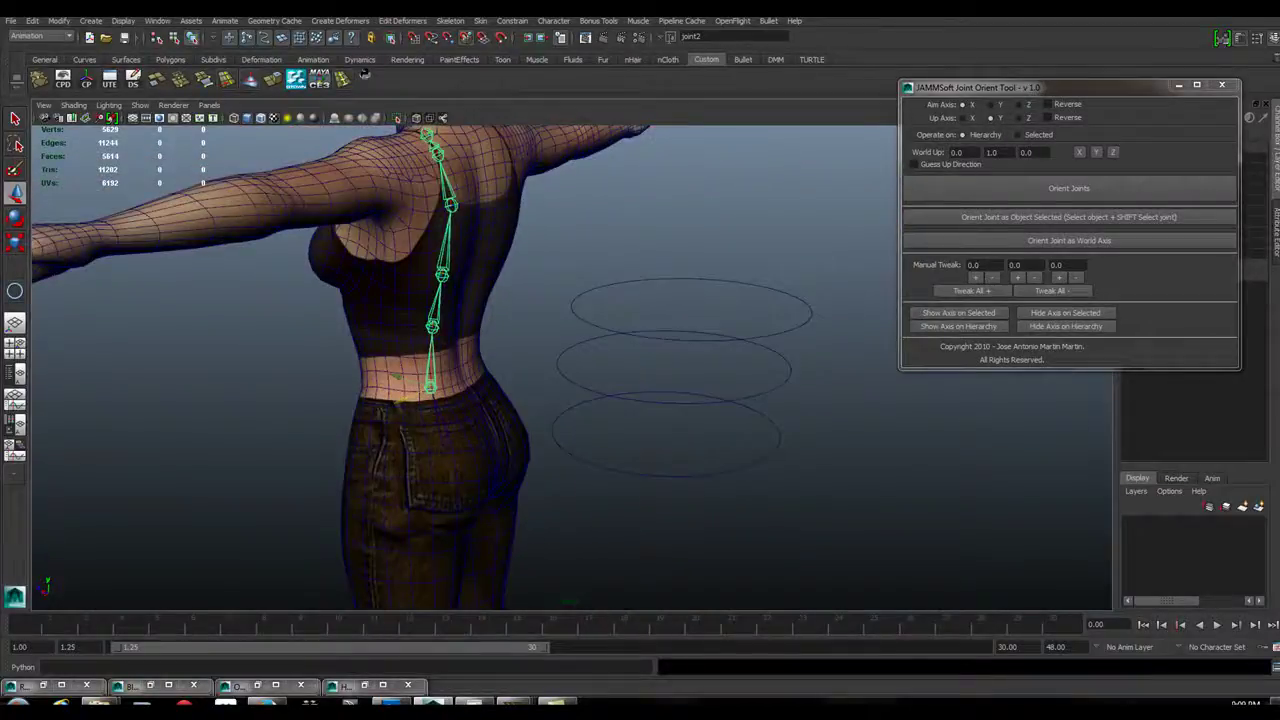